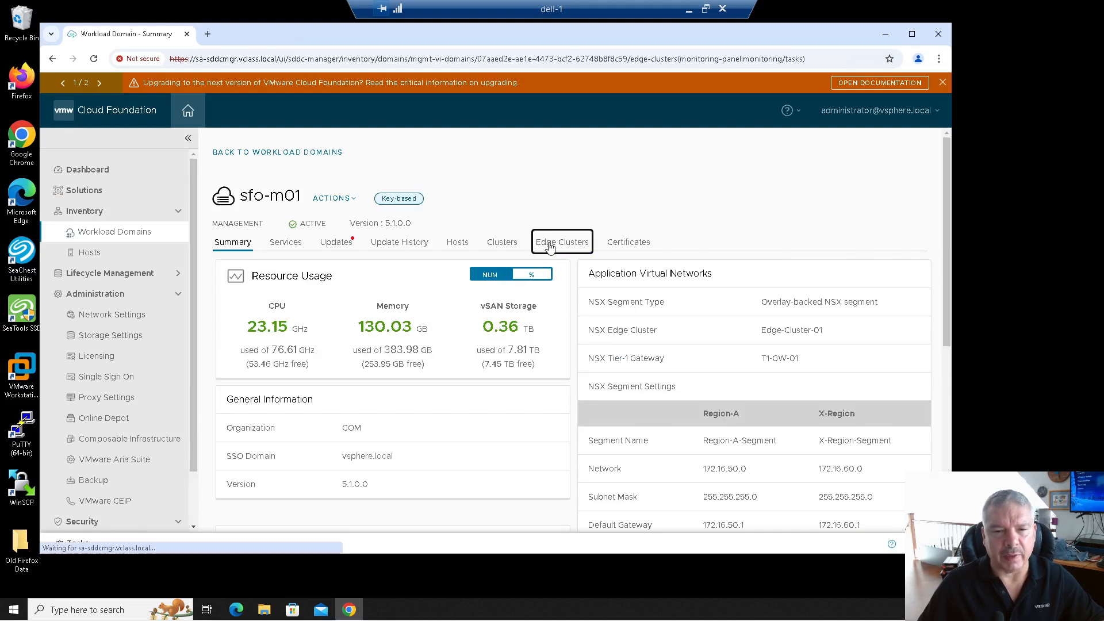
# View sfo-m01's services, then its Updates page showing no recent precheck.
pyautogui.click(278, 243)
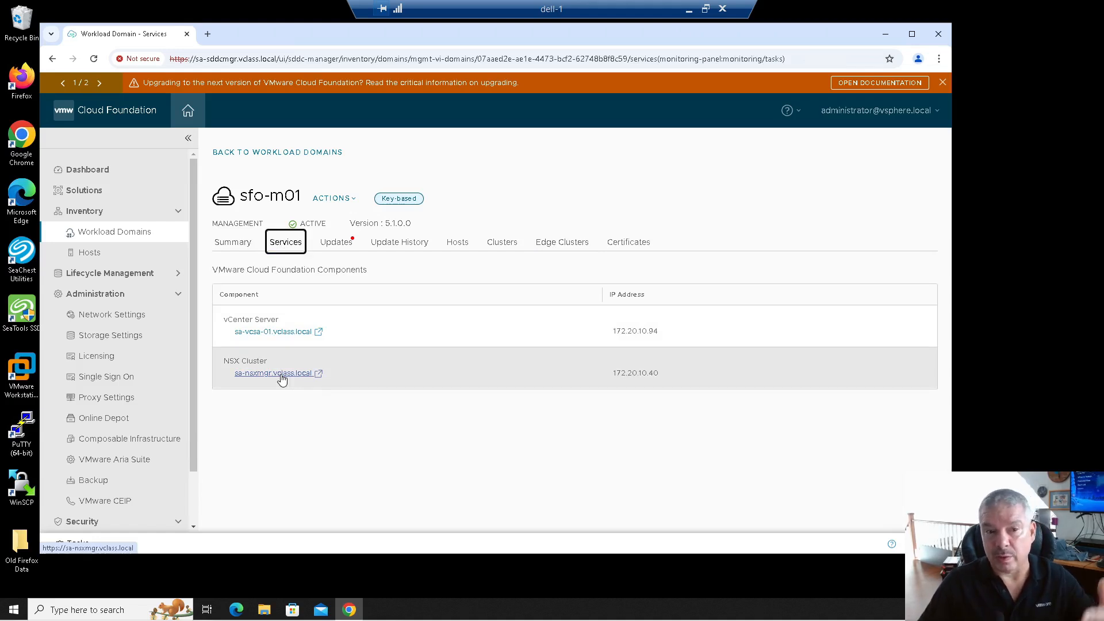
pyautogui.click(332, 245)
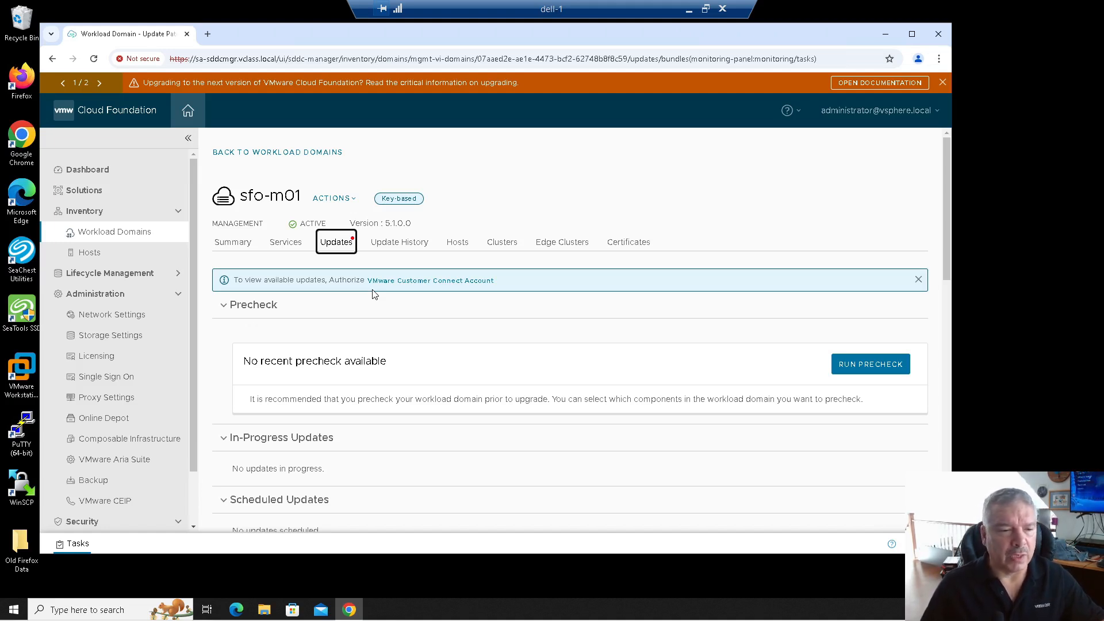
# Authenticate the Online Depot with the Customer Connect account username and password.
pyautogui.click(114, 424)
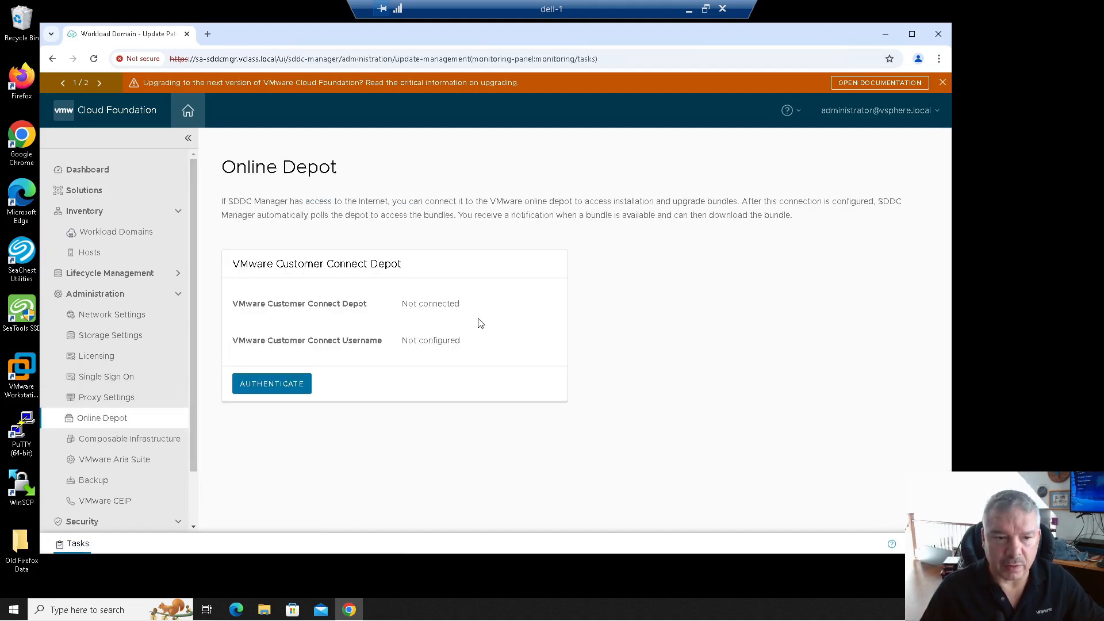
pyautogui.click(270, 393)
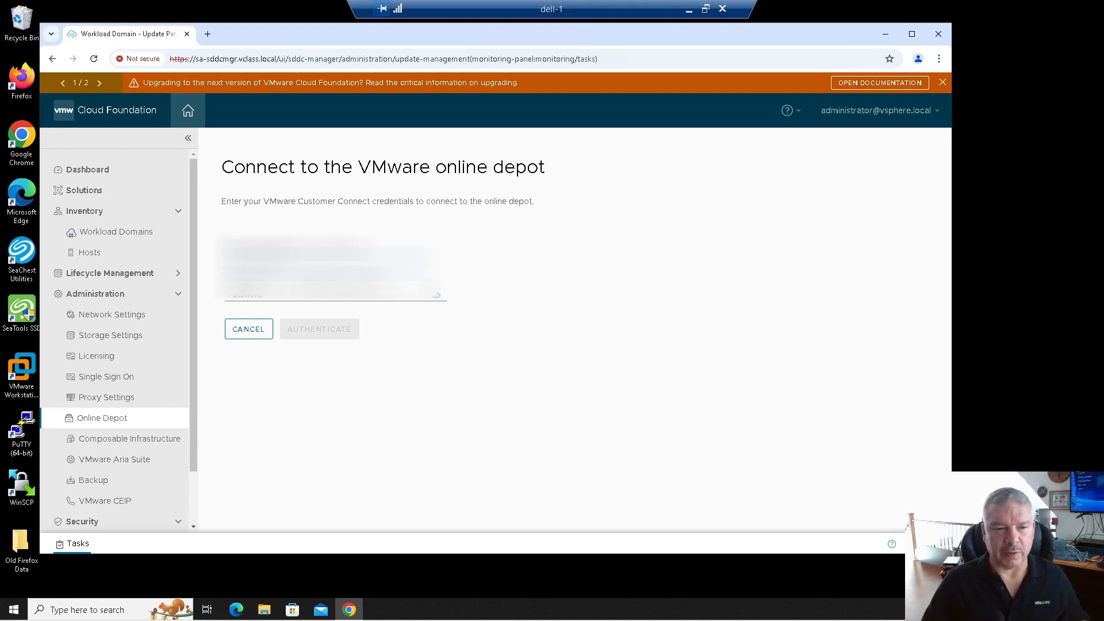
pyautogui.click(325, 295)
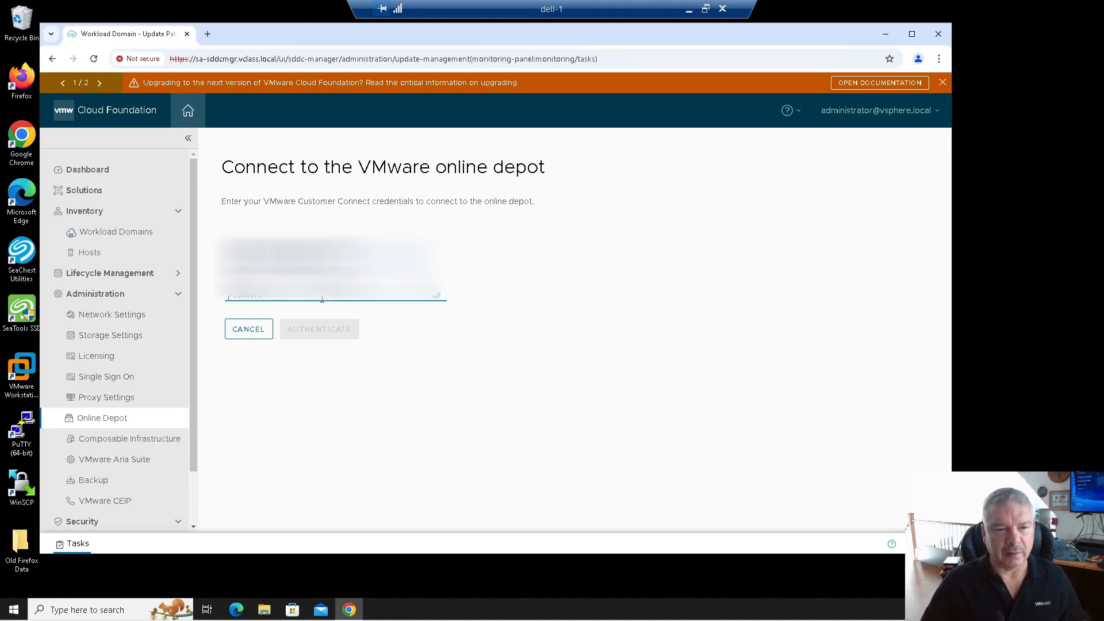
pyautogui.rightClick(322, 296)
pyautogui.click(341, 407)
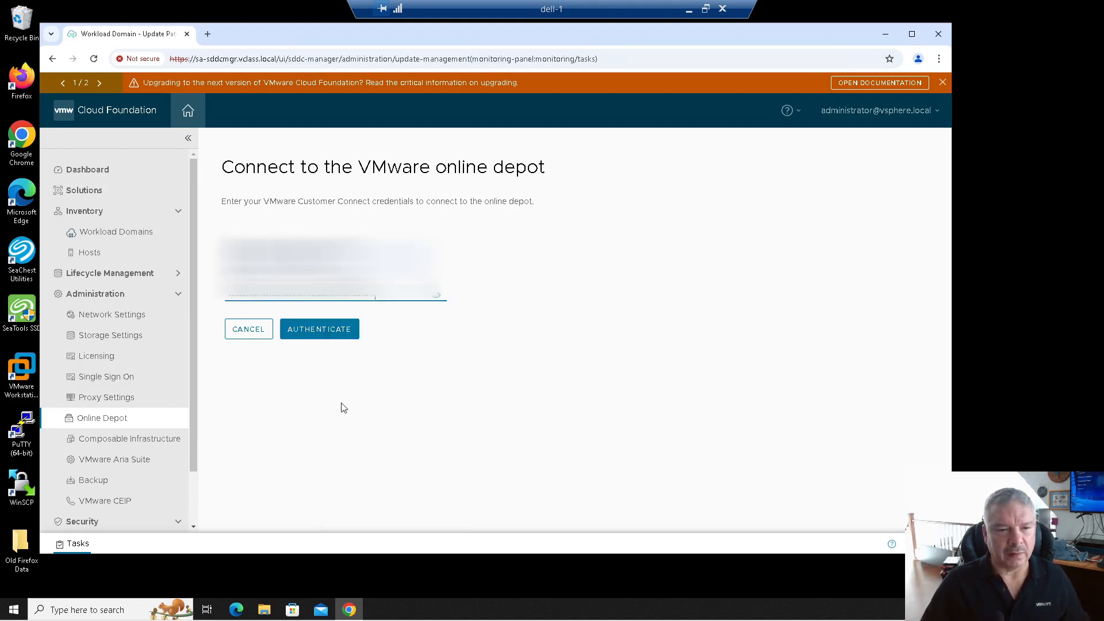
pyautogui.moveTo(390, 297); pyautogui.dragTo(215, 307)
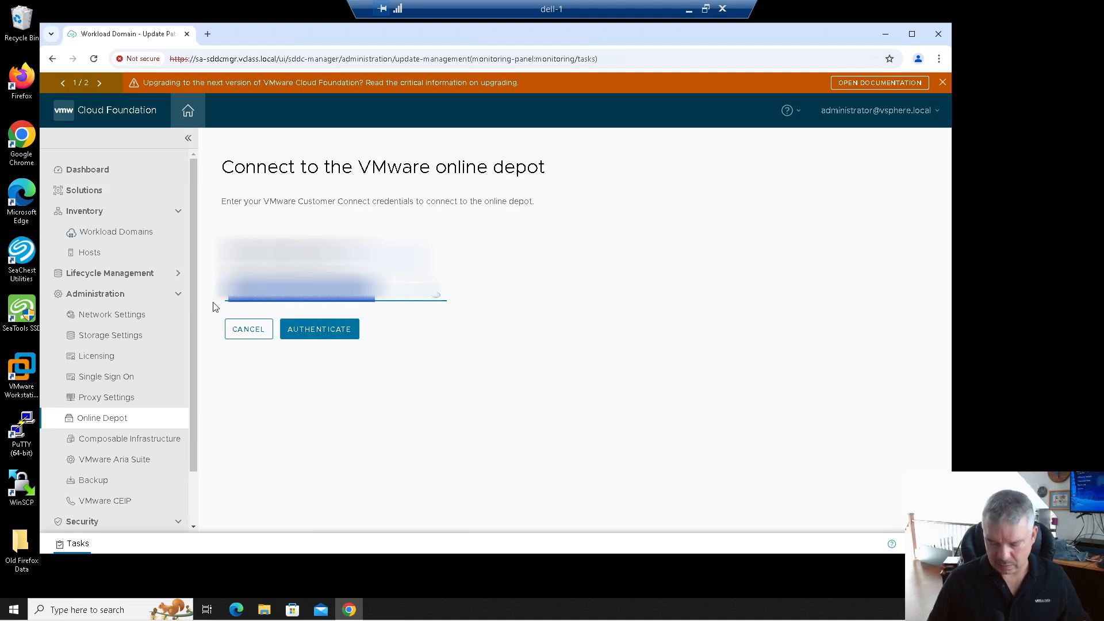
pyautogui.press('BackSpace')
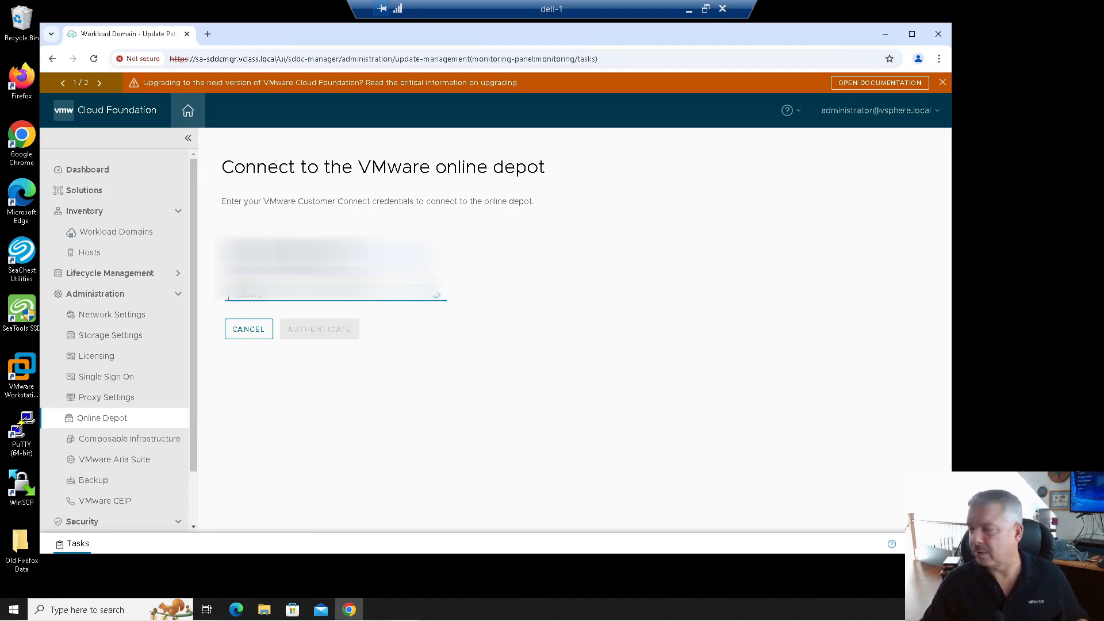
pyautogui.rightClick(306, 298)
pyautogui.click(337, 402)
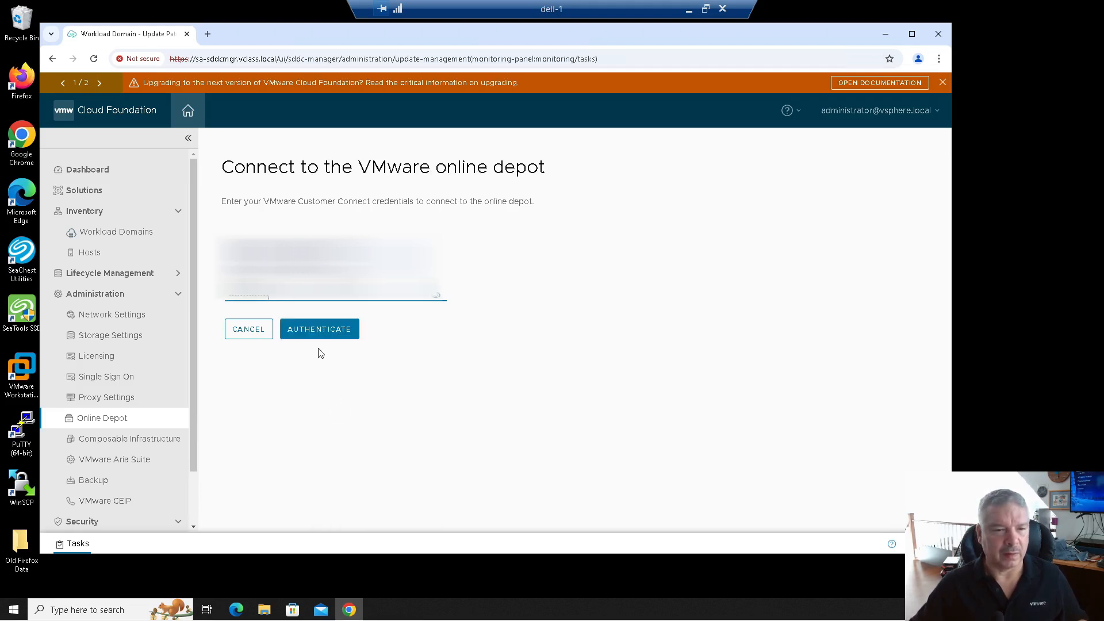
pyautogui.click(316, 335)
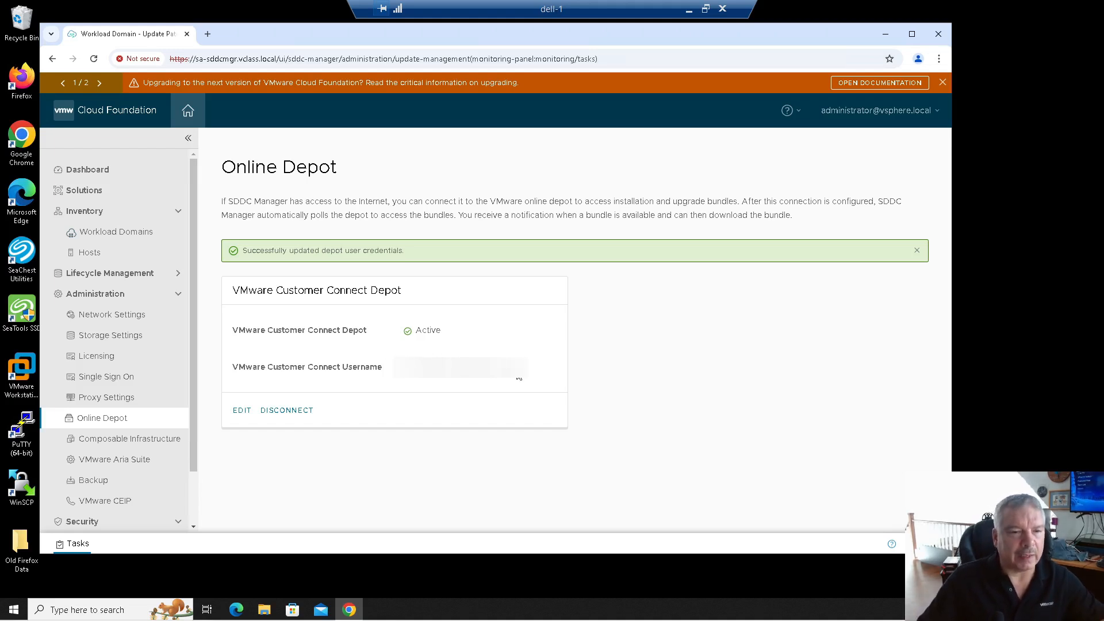
# Return to the sfo-m01 domain's Updates page from Workload Domains.
pyautogui.click(118, 231)
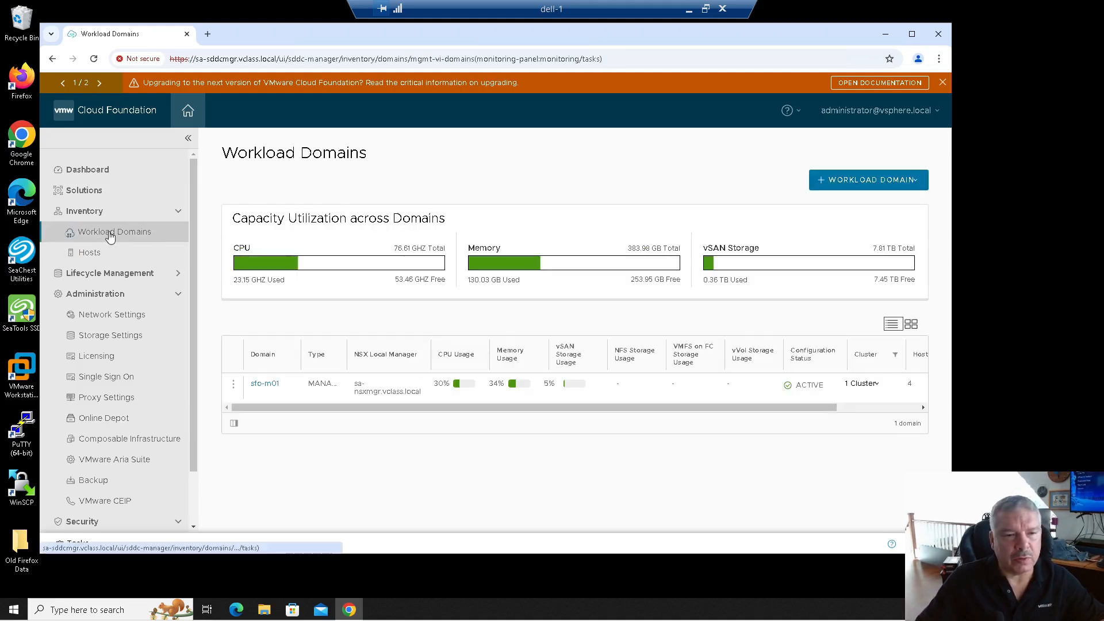
pyautogui.click(260, 386)
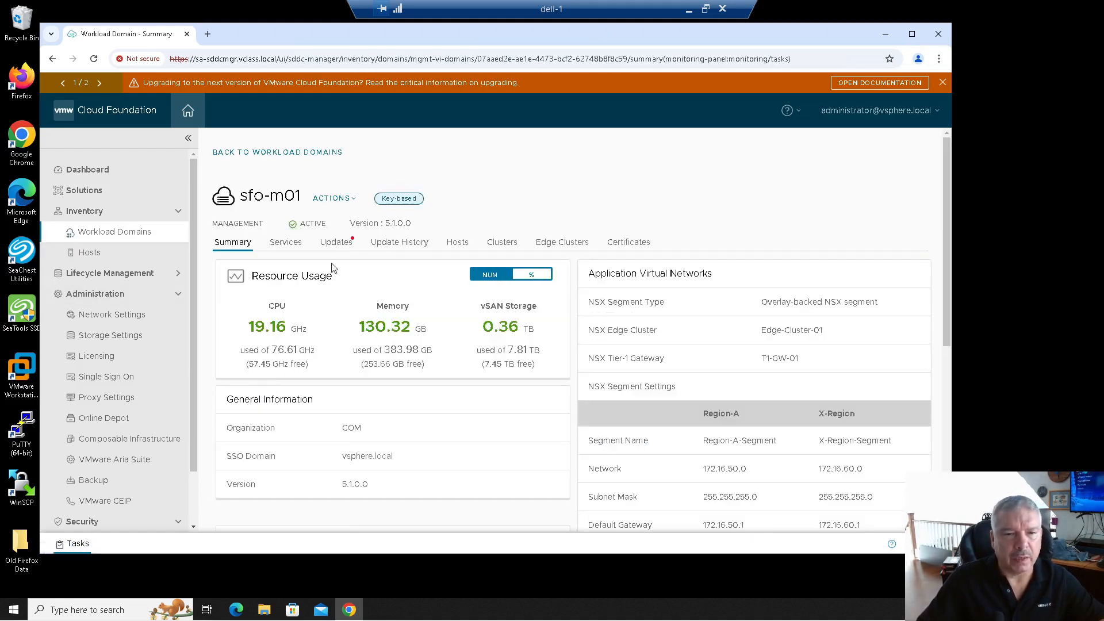
pyautogui.click(337, 242)
pyautogui.scroll(-2, 355, 338)
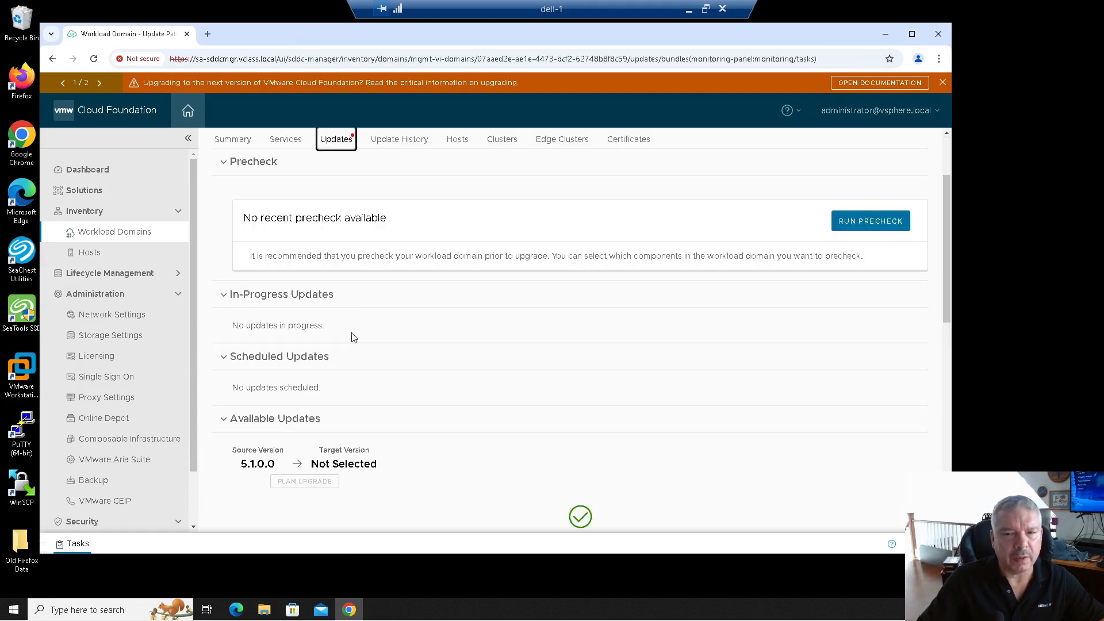
pyautogui.scroll(2, 432, 311)
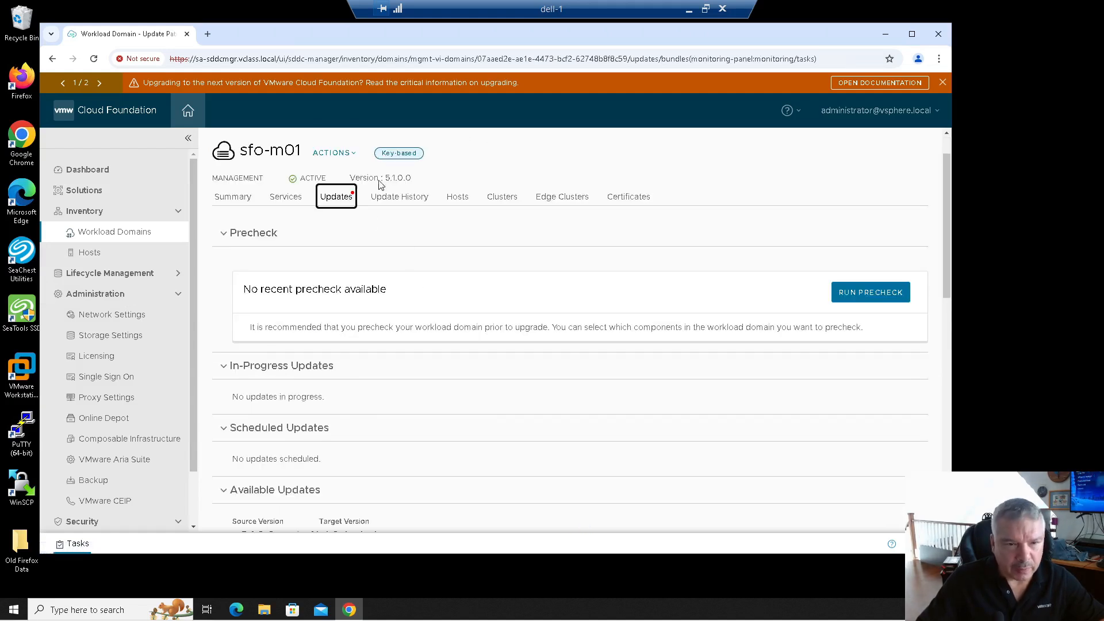
# Review Available Updates, noting sfo-m01 is already on the latest 5.1.0.0 version.
pyautogui.scroll(-1, 472, 277)
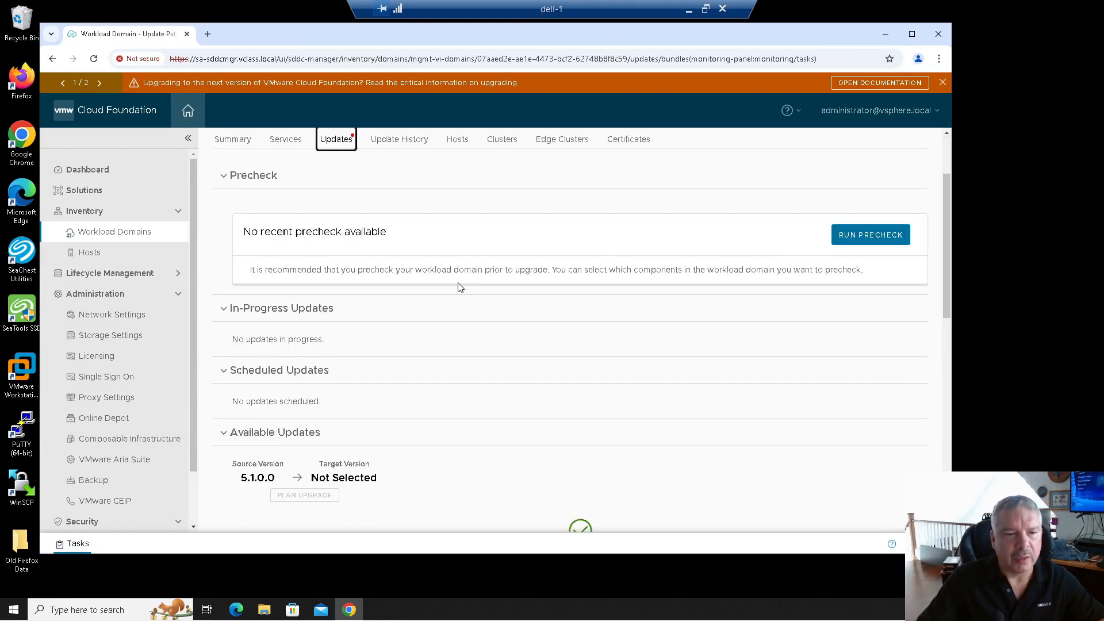
pyautogui.scroll(-1, 460, 288)
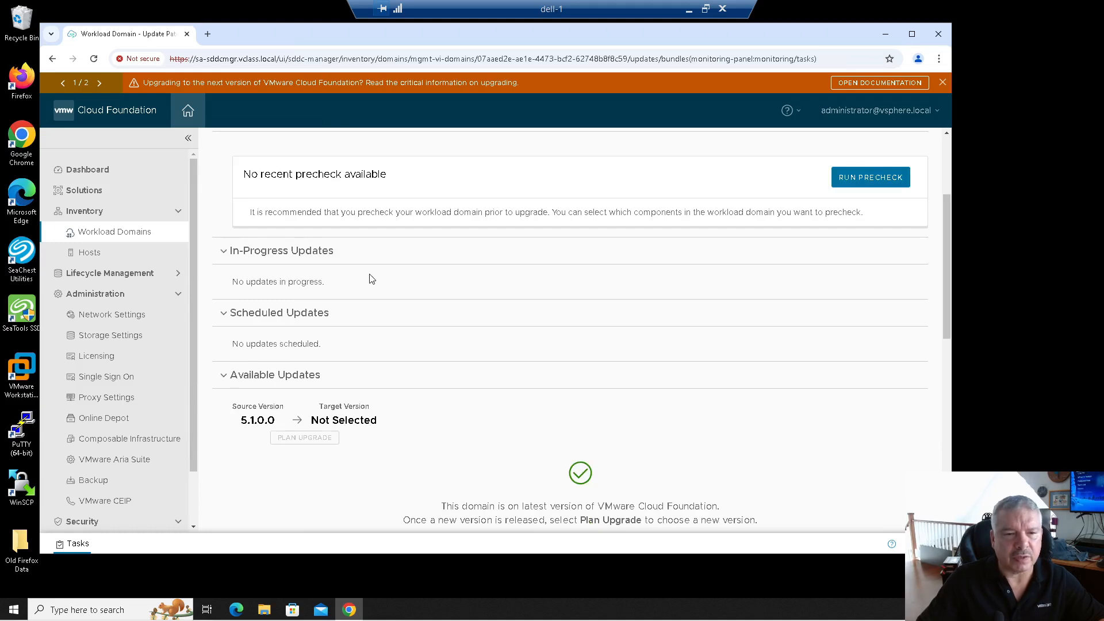
pyautogui.scroll(-1, 391, 299)
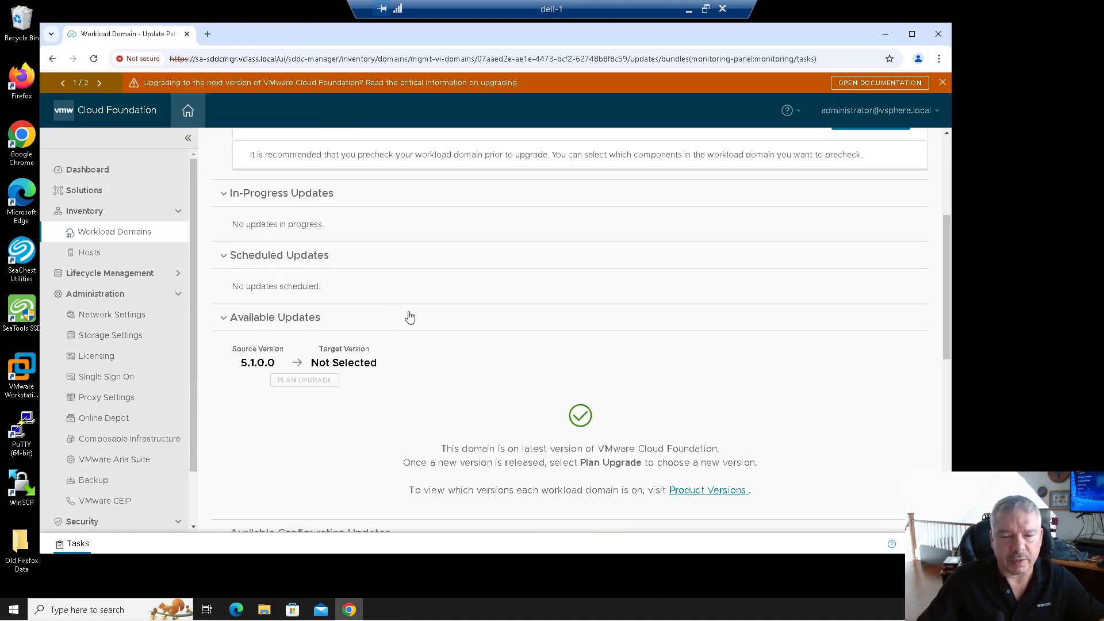
pyautogui.moveTo(445, 452); pyautogui.dragTo(713, 452)
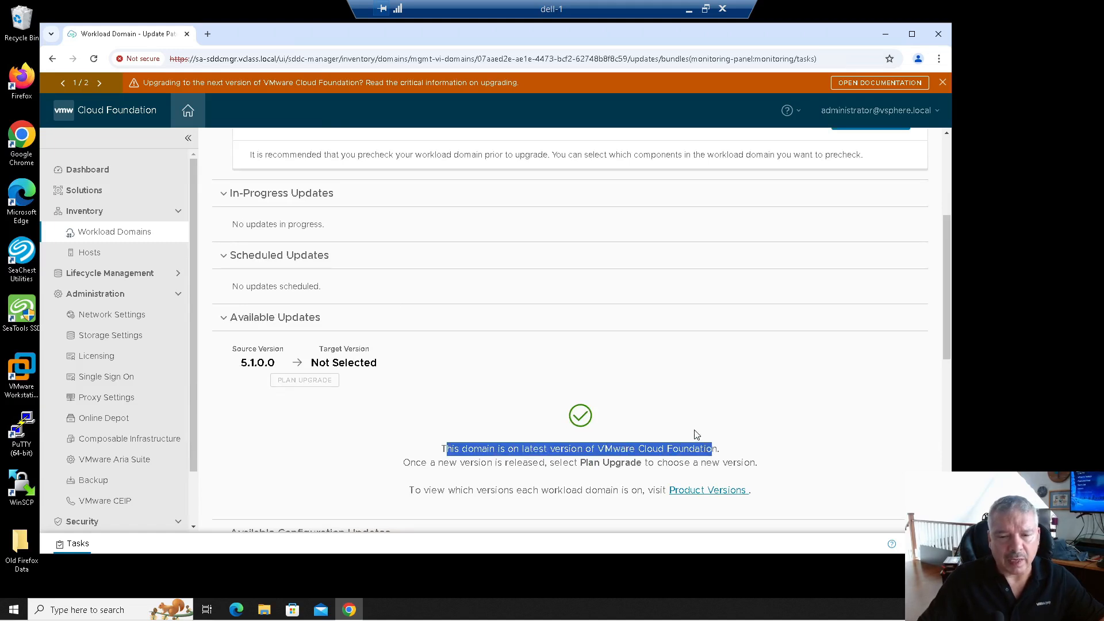
pyautogui.scroll(1, 663, 406)
pyautogui.scroll(2, 662, 405)
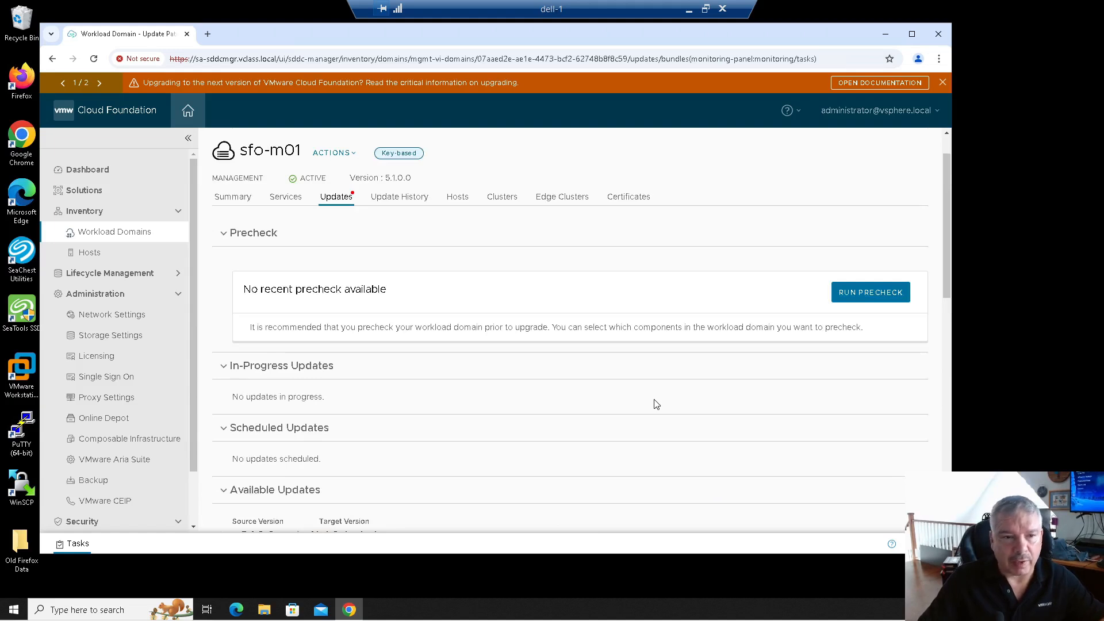
pyautogui.scroll(-1, 562, 374)
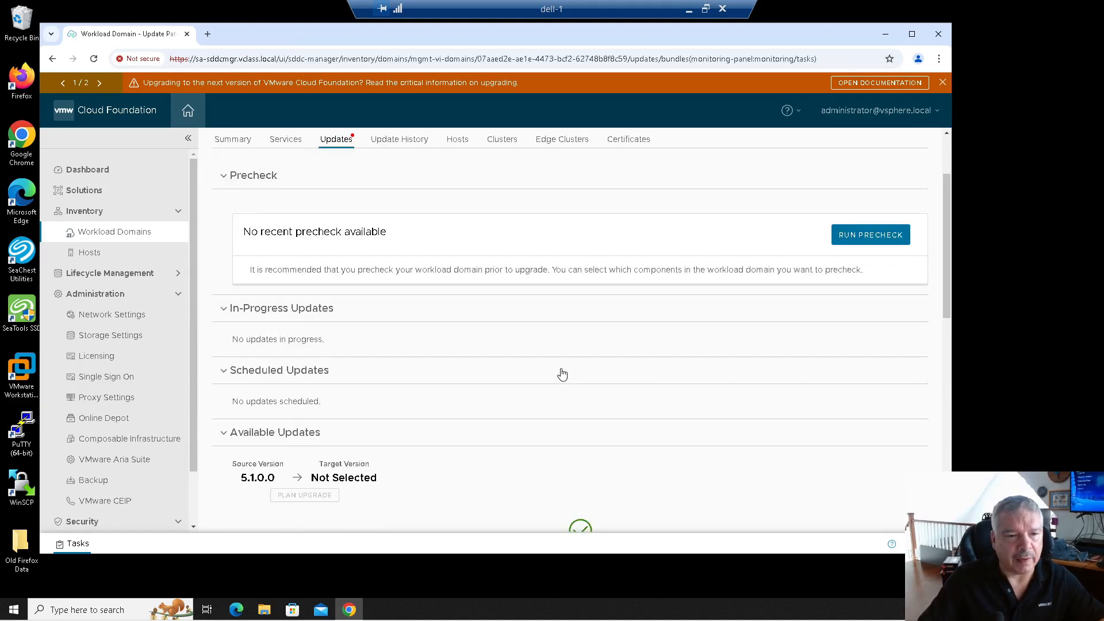
pyautogui.scroll(1, 562, 374)
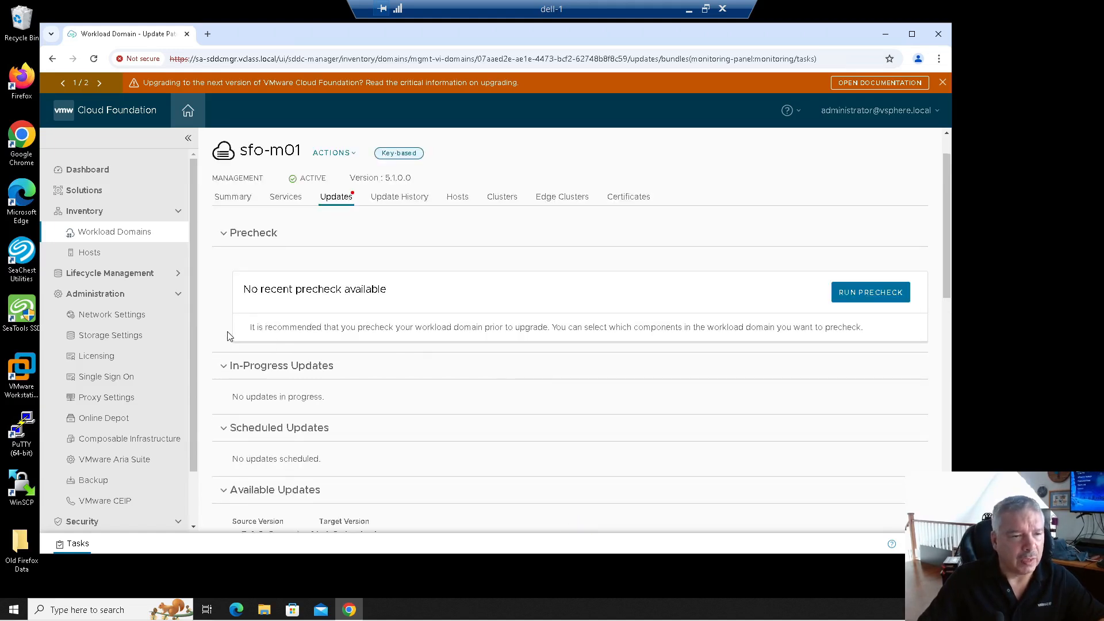
# Browse Lifecycle Management's Release Versions and Bundle Management, then go back to Workload Domains.
pyautogui.click(143, 275)
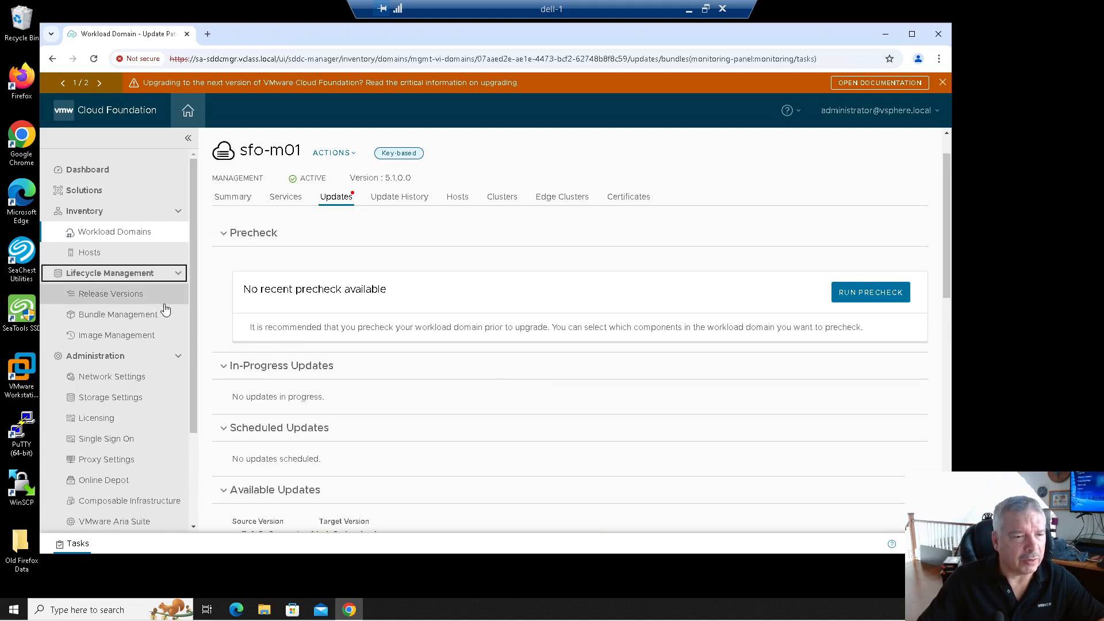
pyautogui.click(141, 299)
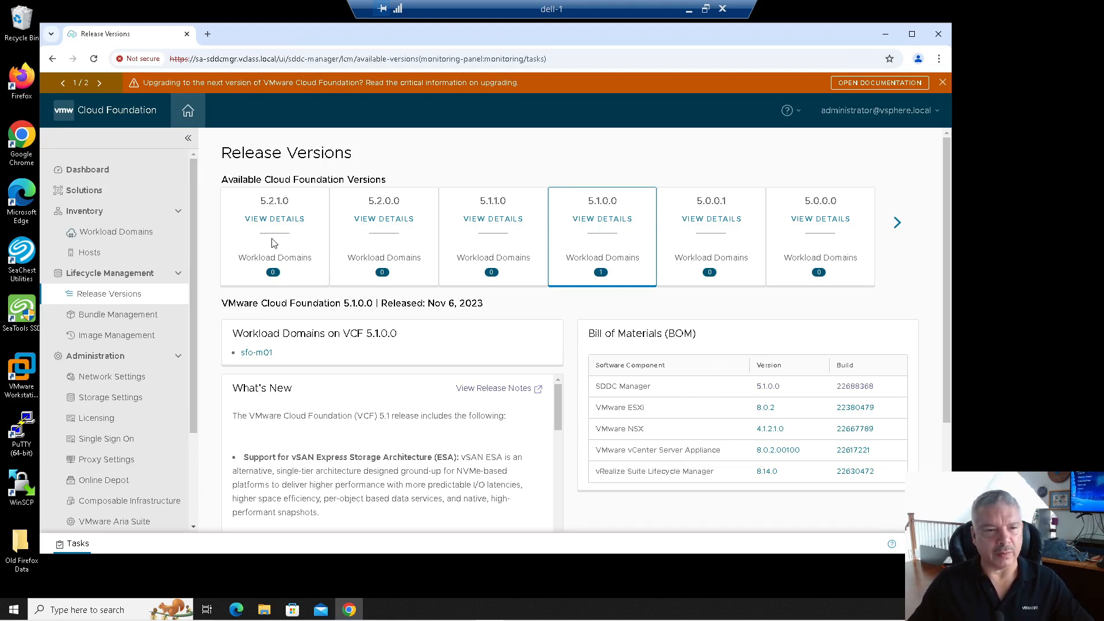
pyautogui.click(131, 321)
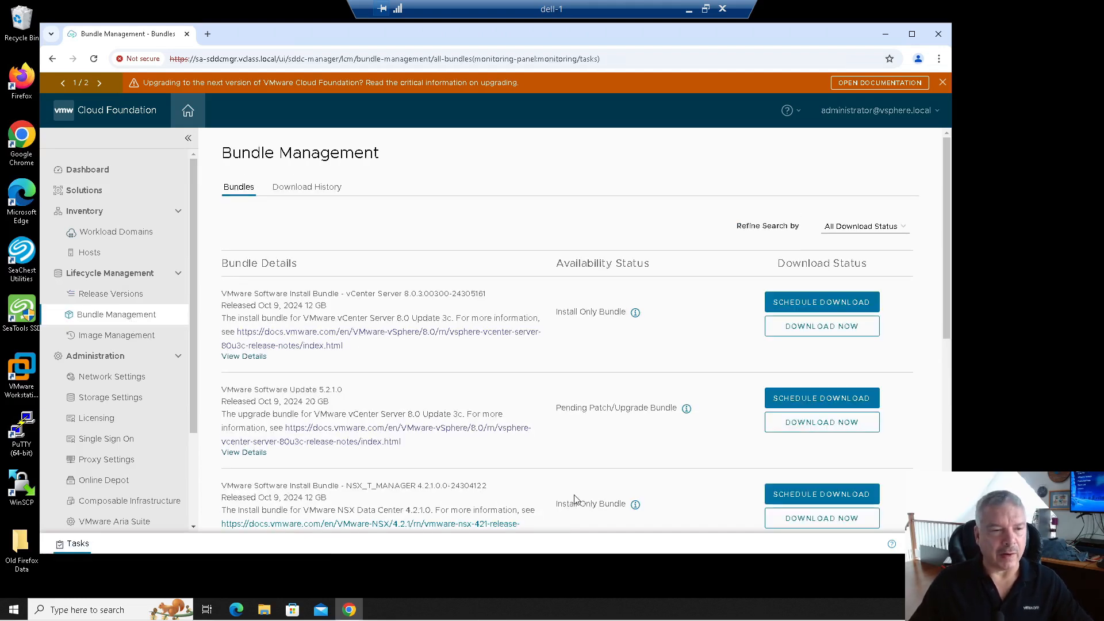
pyautogui.click(121, 232)
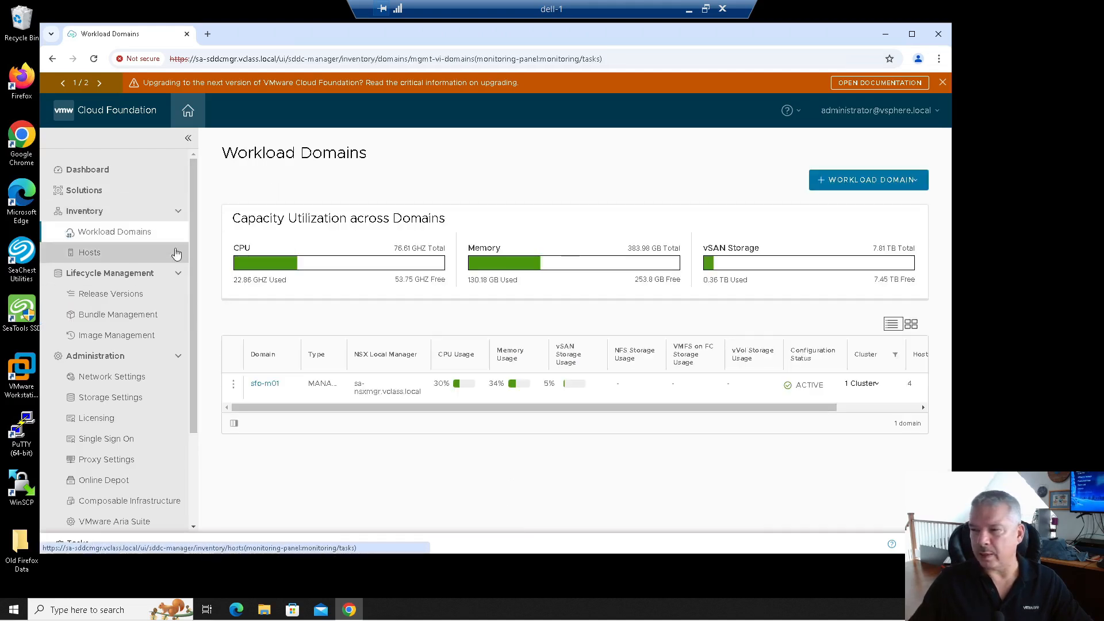
# Review sfo-m01's current-version and upgrade-planning messages, then start Plan Upgrade.
pyautogui.click(264, 384)
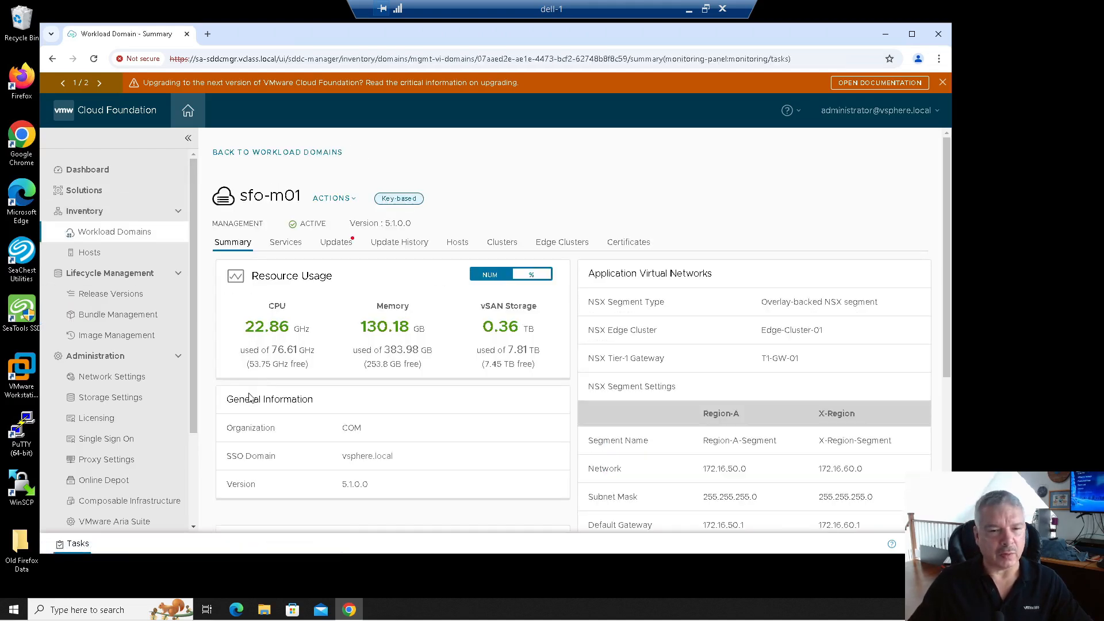
pyautogui.click(336, 242)
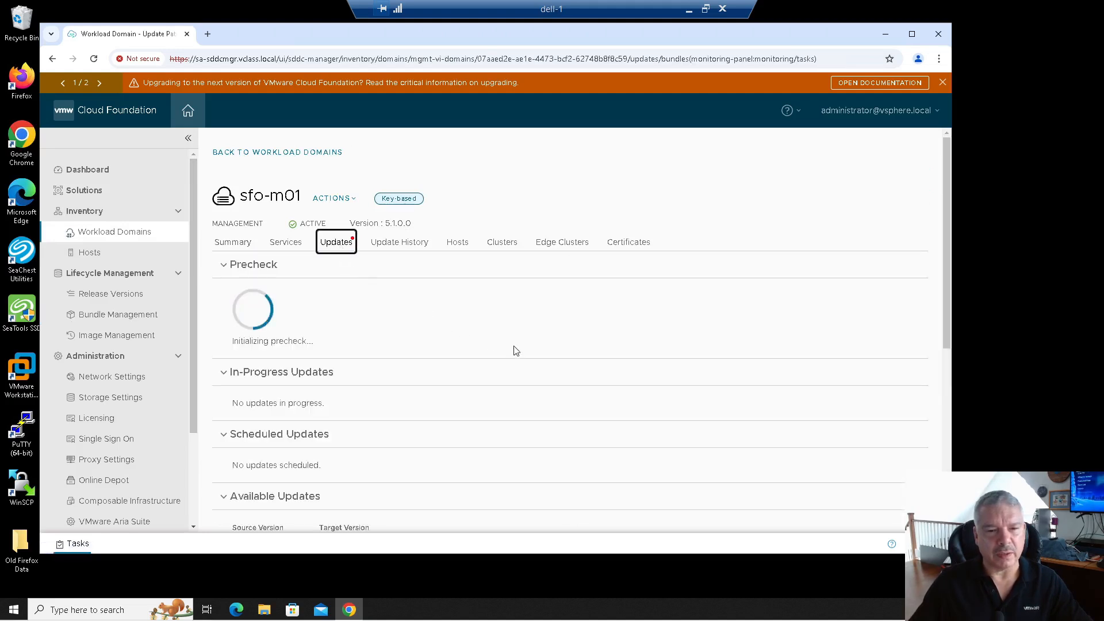
pyautogui.scroll(-3, 515, 351)
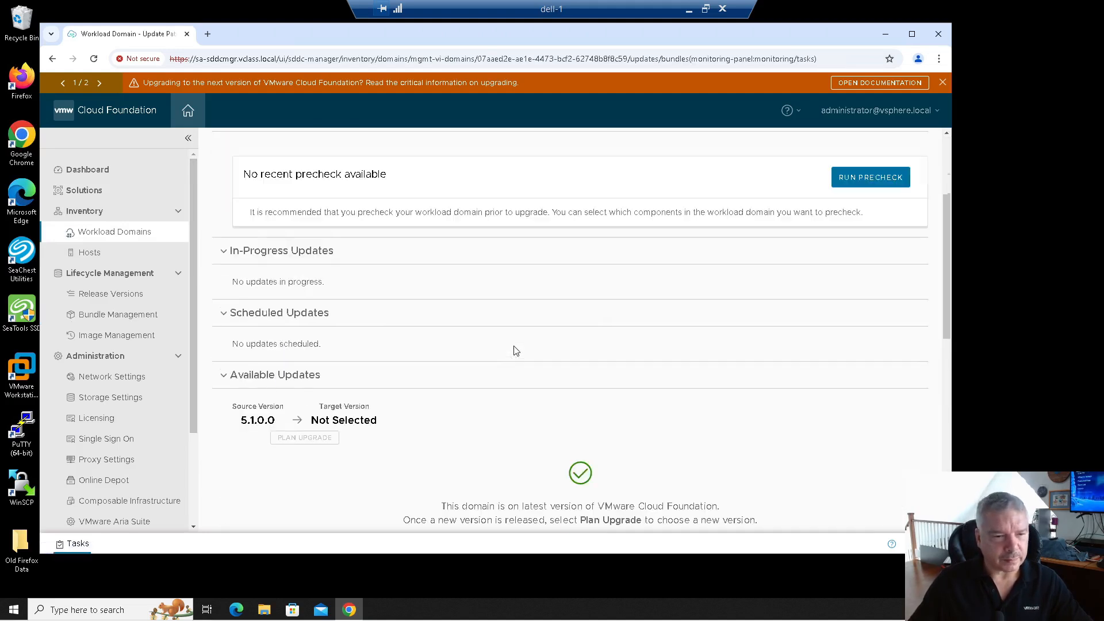
pyautogui.scroll(1, 515, 351)
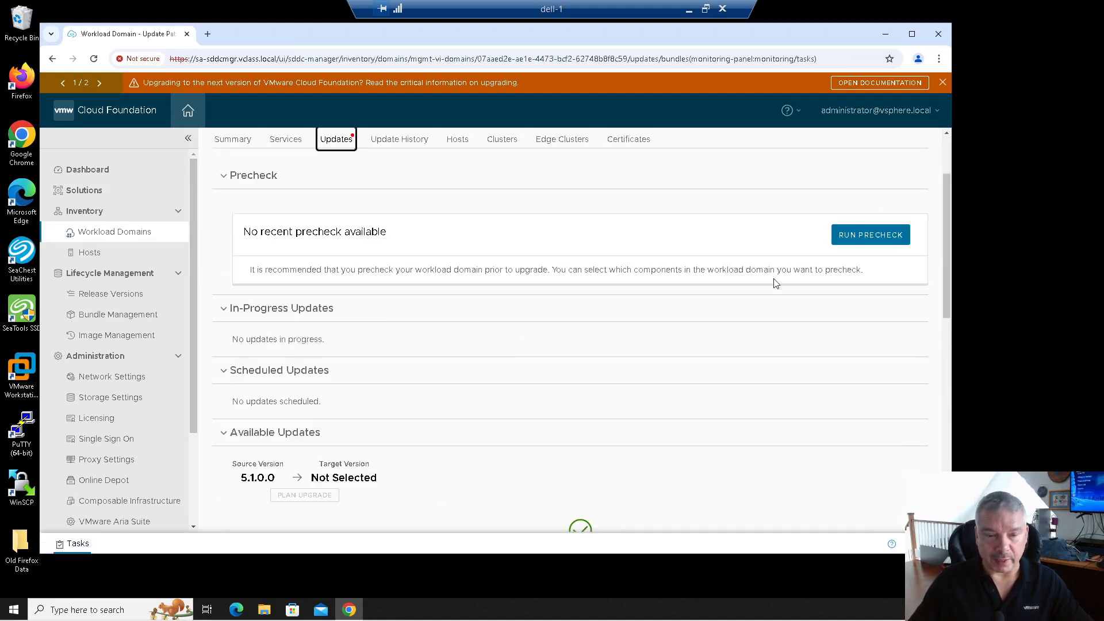
pyautogui.scroll(-1, 583, 326)
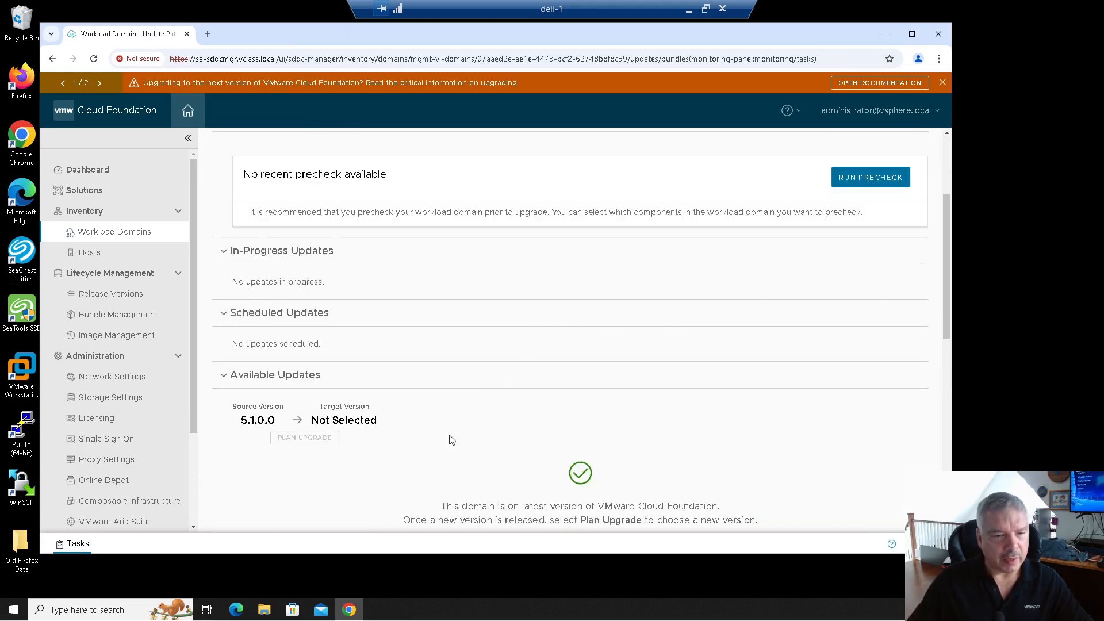
pyautogui.scroll(-1, 403, 437)
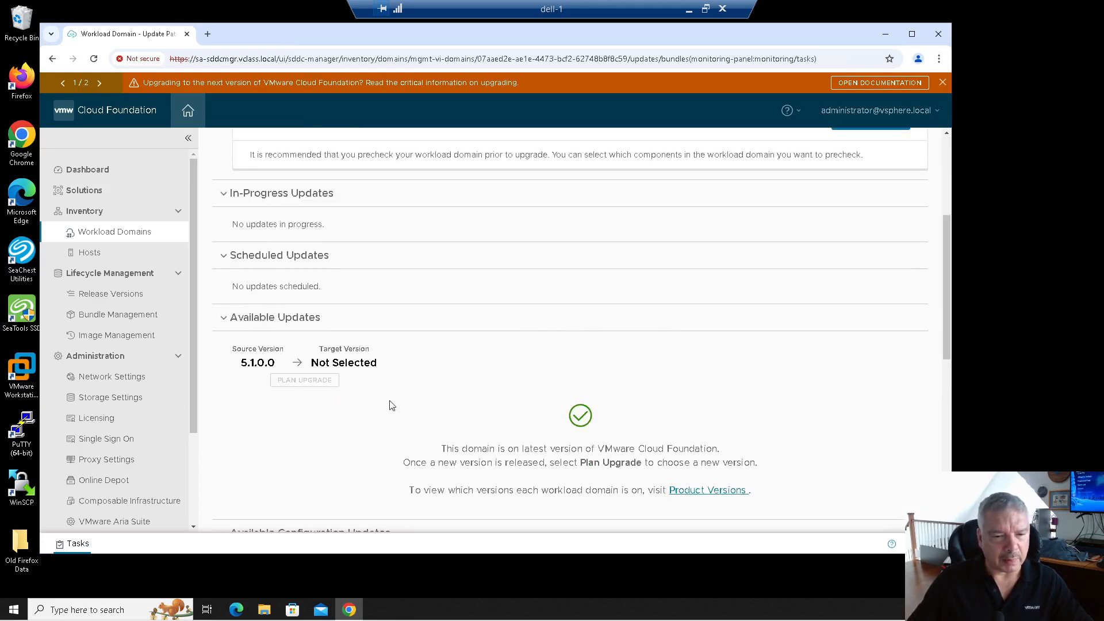
pyautogui.moveTo(450, 447); pyautogui.dragTo(694, 456)
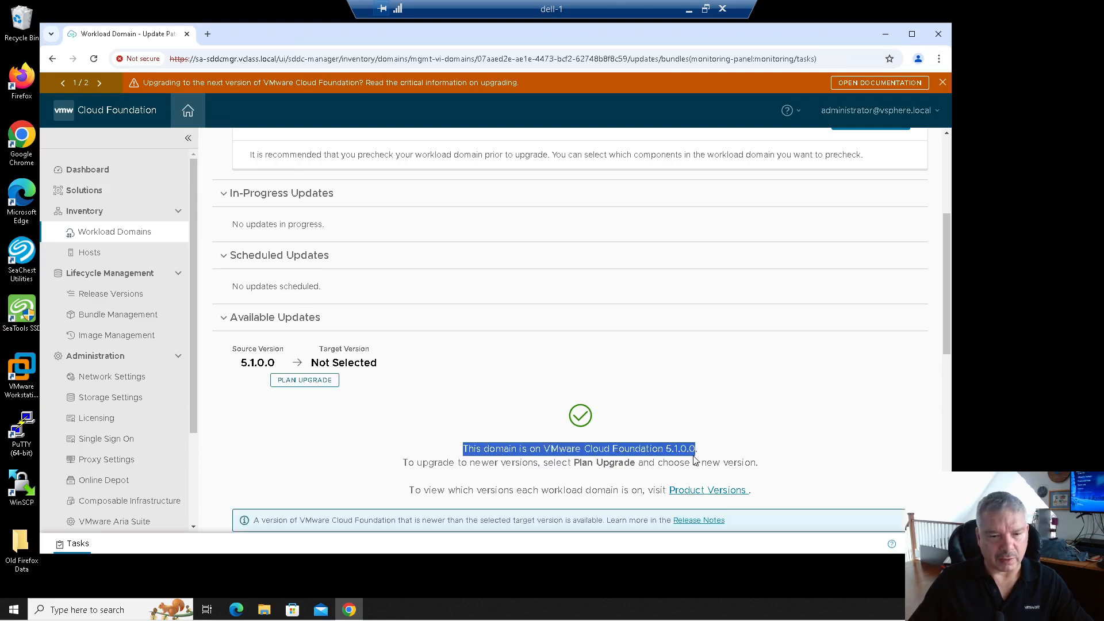
pyautogui.moveTo(455, 463); pyautogui.dragTo(652, 465)
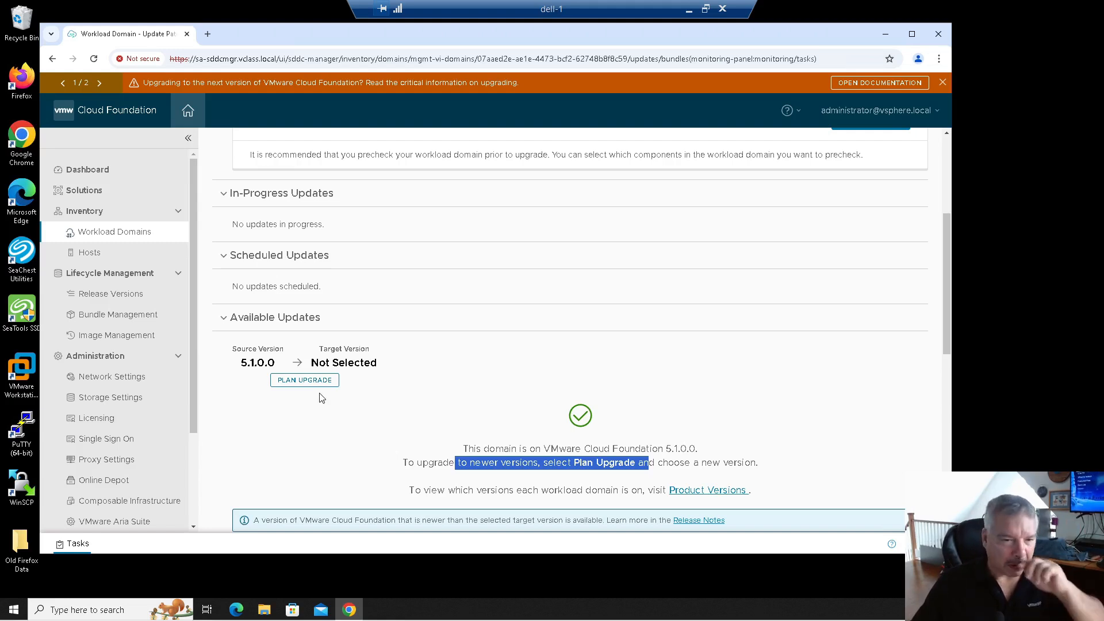
pyautogui.click(307, 382)
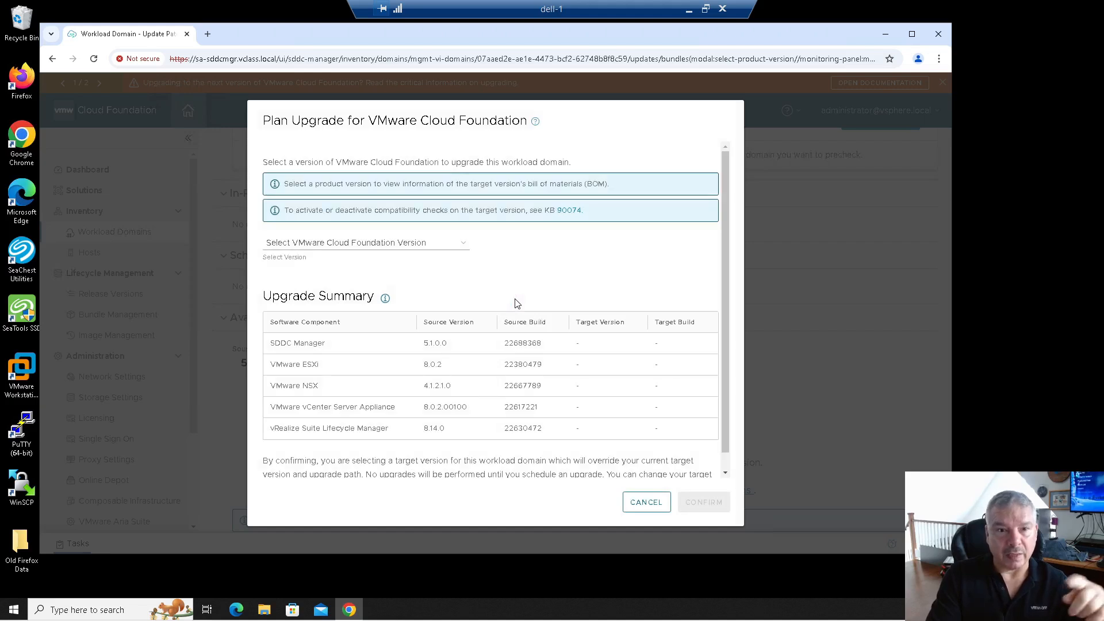
# Select Cloud Foundation 5.2.1.0 as target; SDDC Manager goes 5.1.0.0 to 5.2.1.0.
pyautogui.click(436, 245)
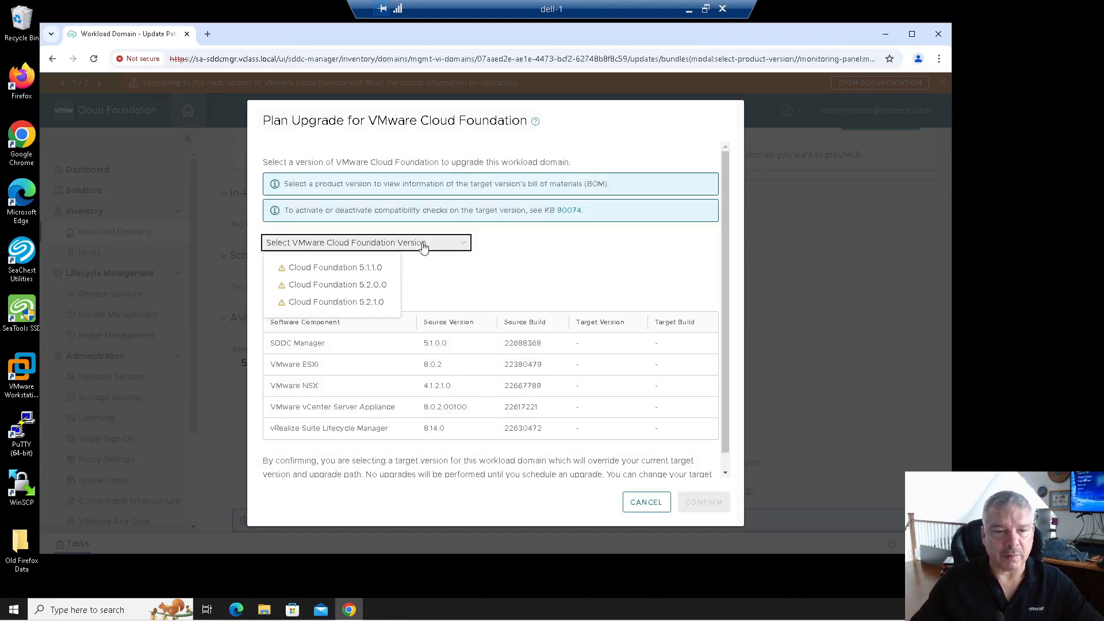
pyautogui.click(384, 301)
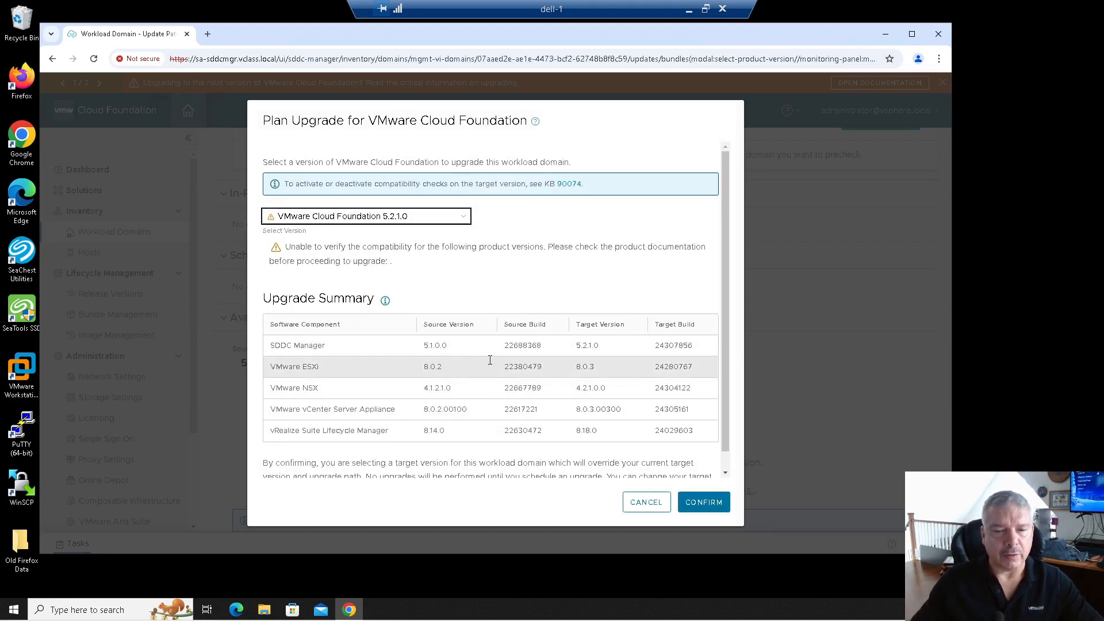
pyautogui.tripleClick(325, 352)
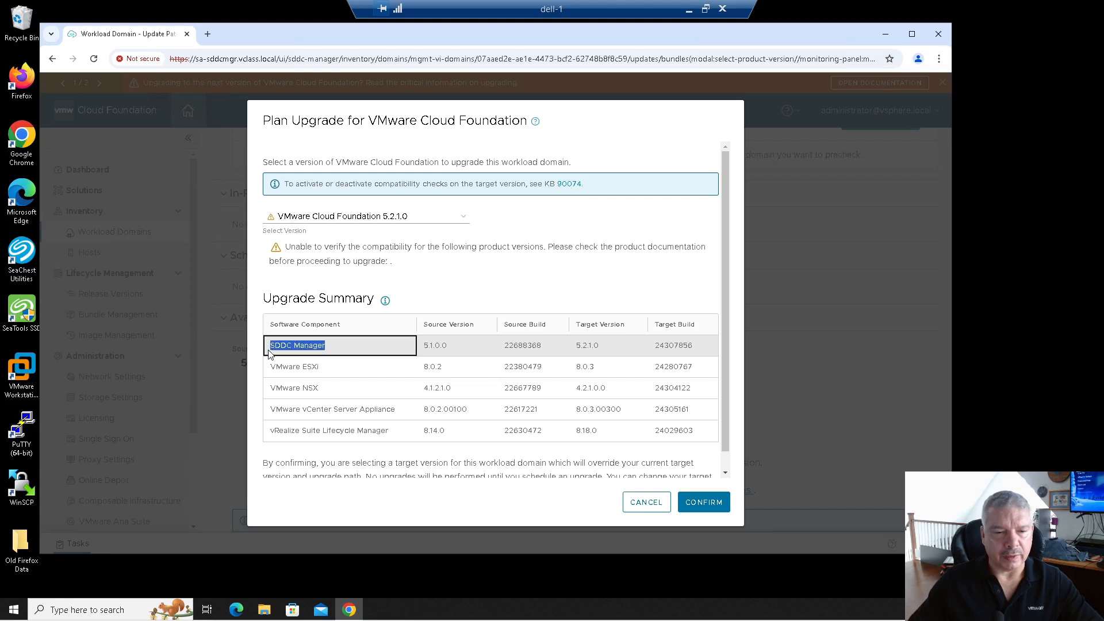
pyautogui.doubleClick(424, 344)
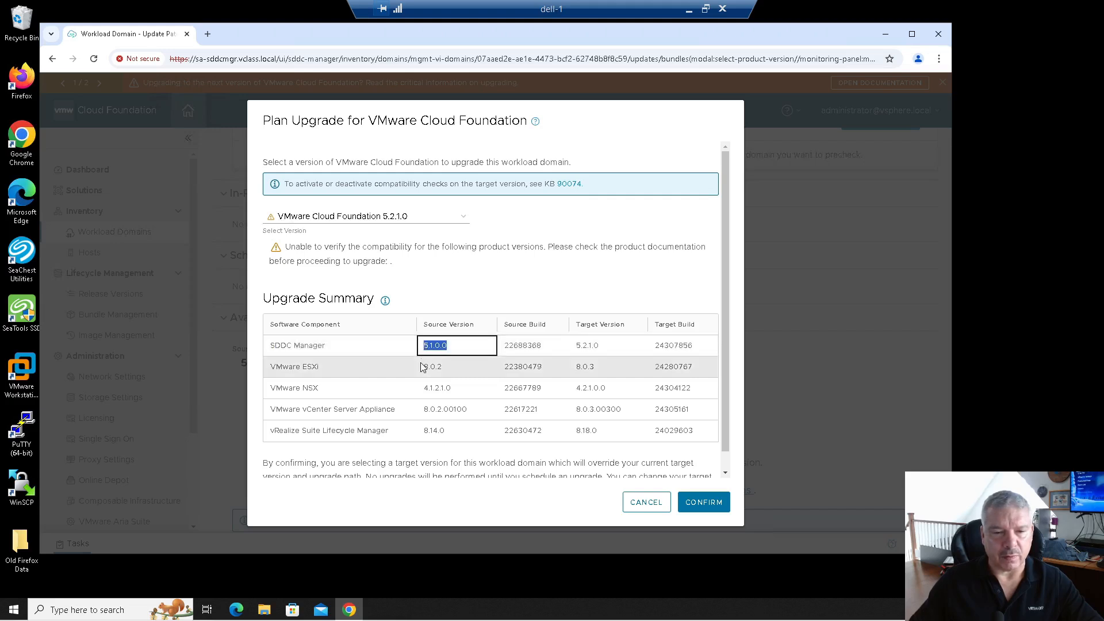
pyautogui.doubleClick(529, 344)
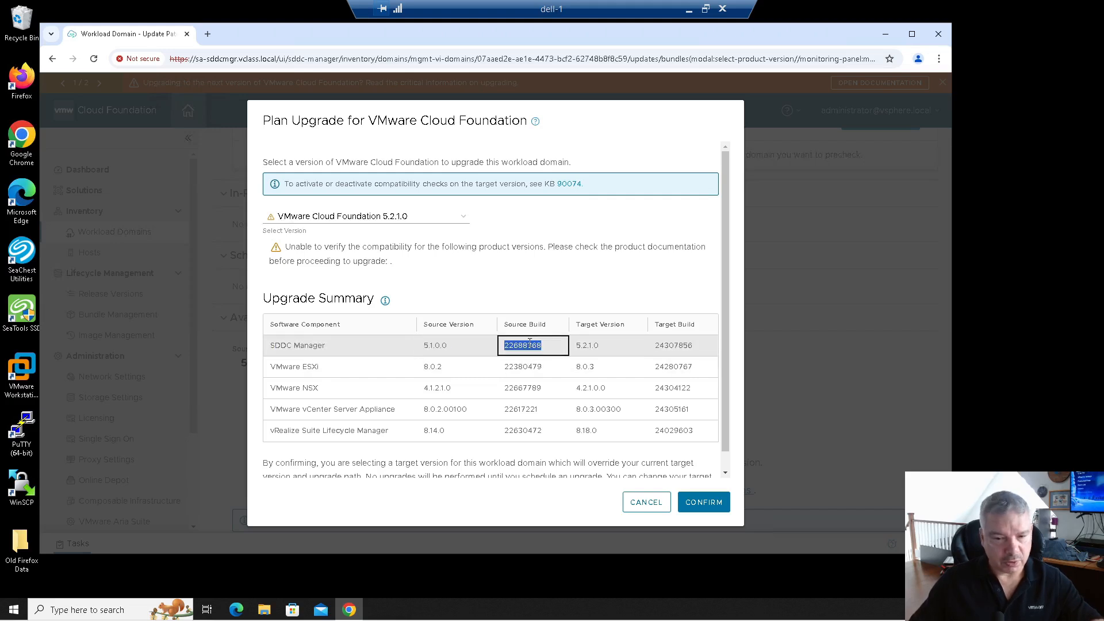
pyautogui.doubleClick(589, 348)
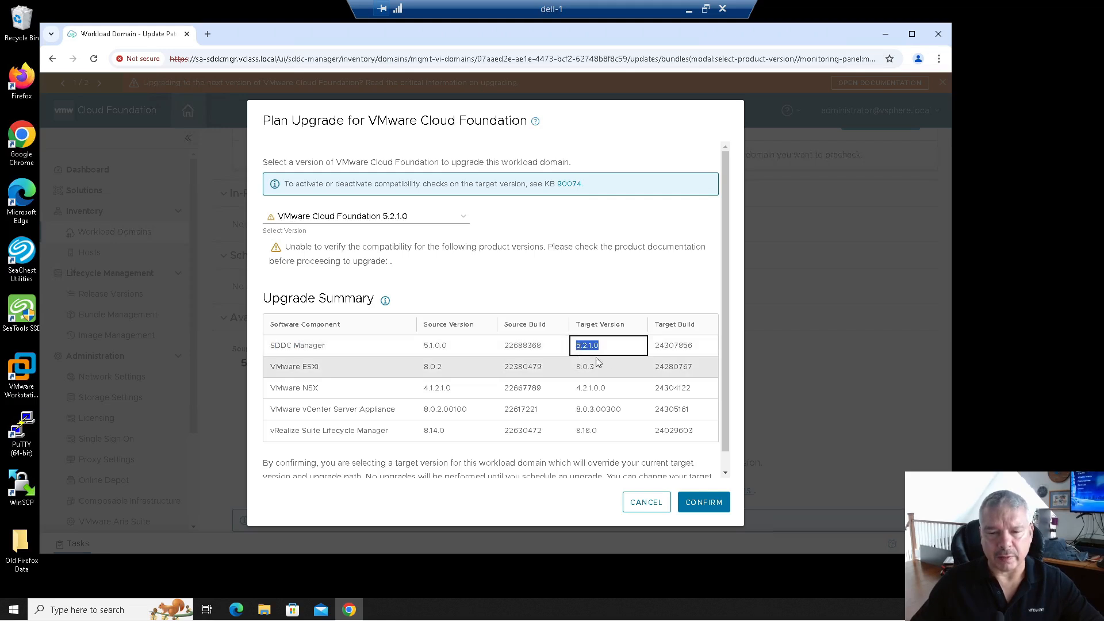
pyautogui.doubleClick(672, 345)
# Review component targets: ESXi 8.0.3, NSX 4.2.1.0.0, vCenter 8.0.3.00300.
pyautogui.click(336, 374)
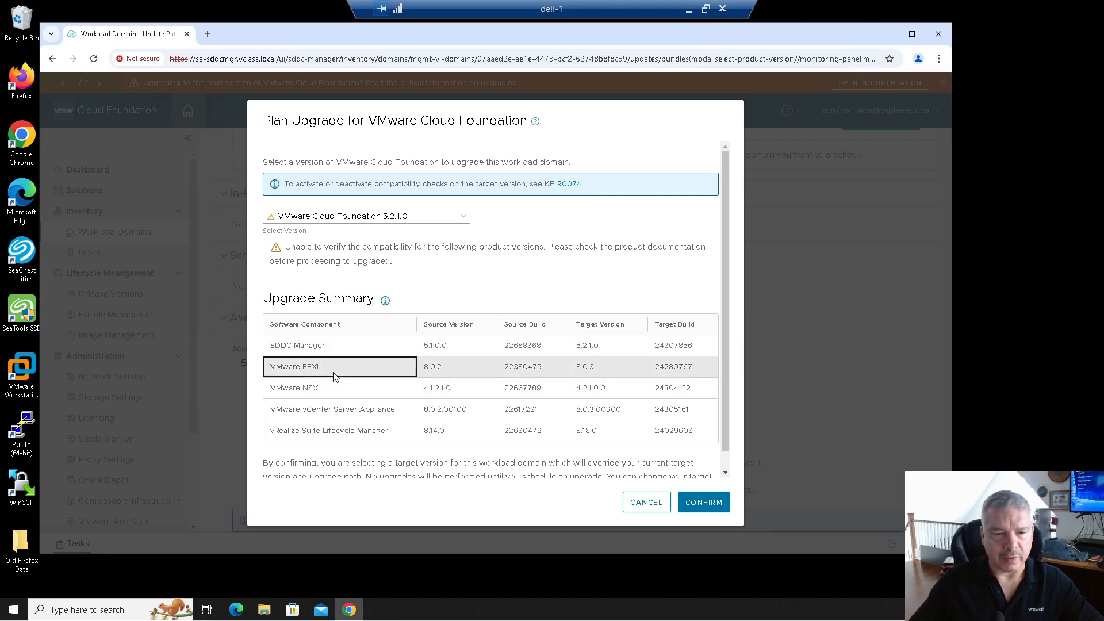
pyautogui.doubleClick(434, 368)
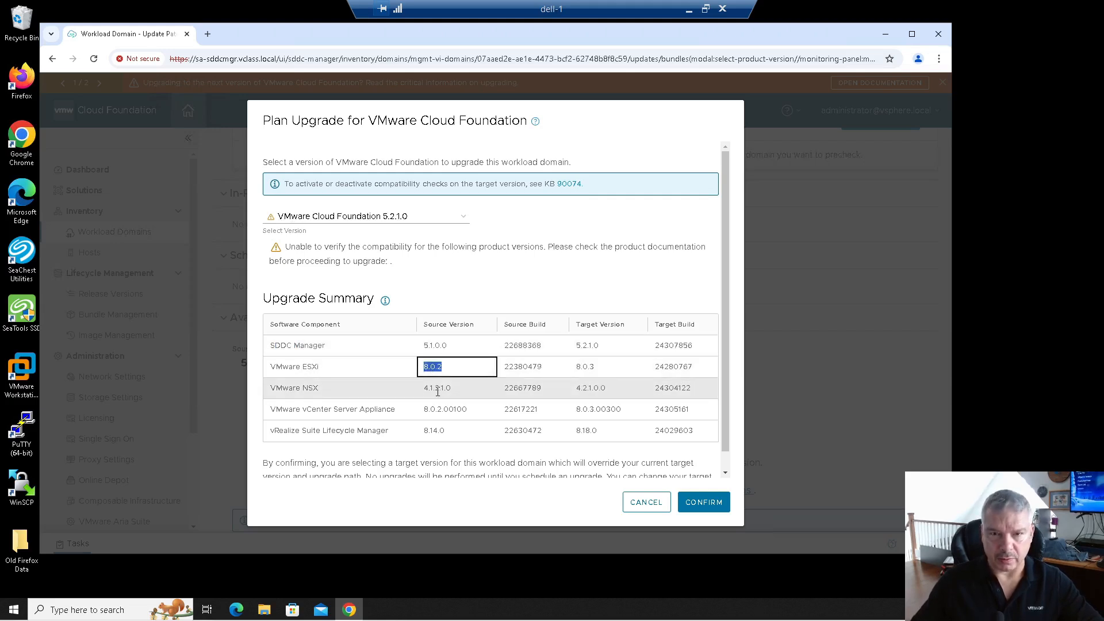
pyautogui.doubleClick(516, 368)
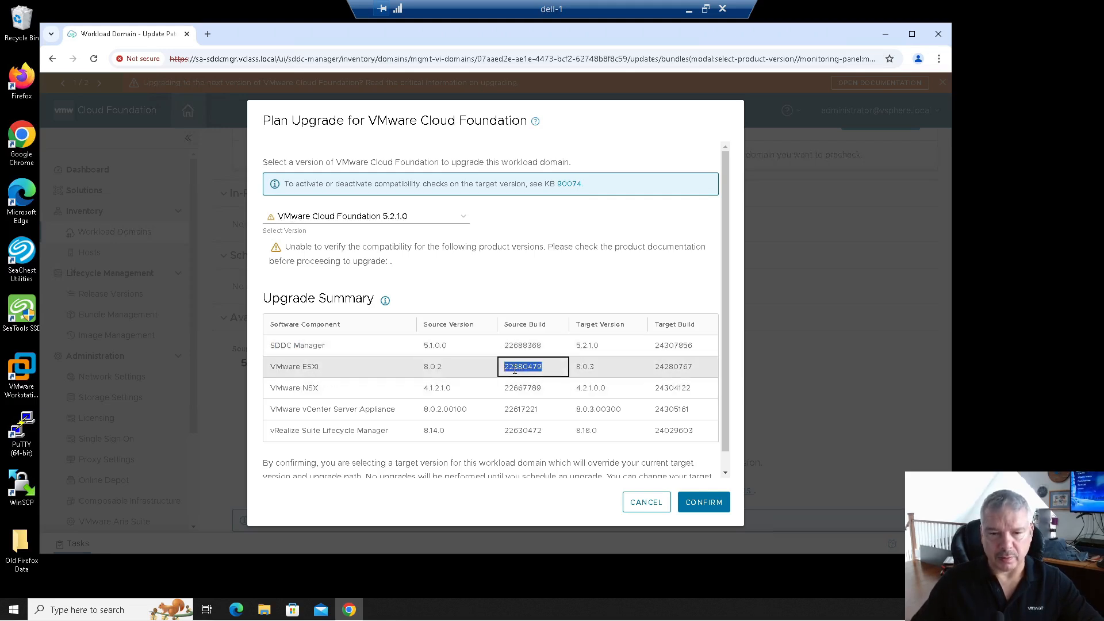
pyautogui.click(580, 366)
pyautogui.doubleClick(580, 366)
pyautogui.doubleClick(426, 388)
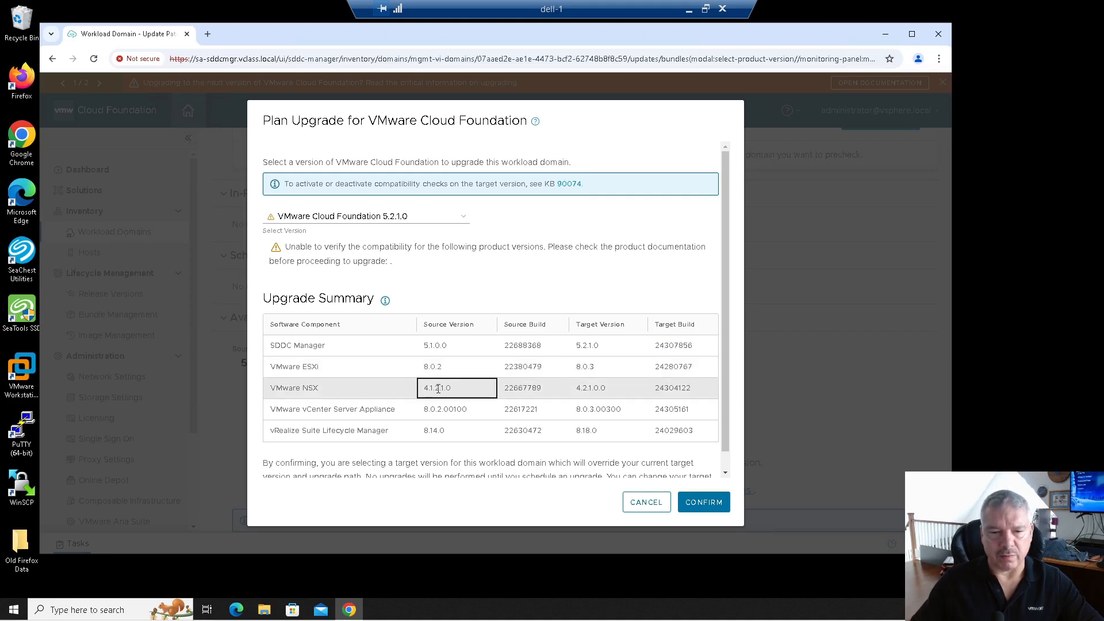
pyautogui.doubleClick(595, 386)
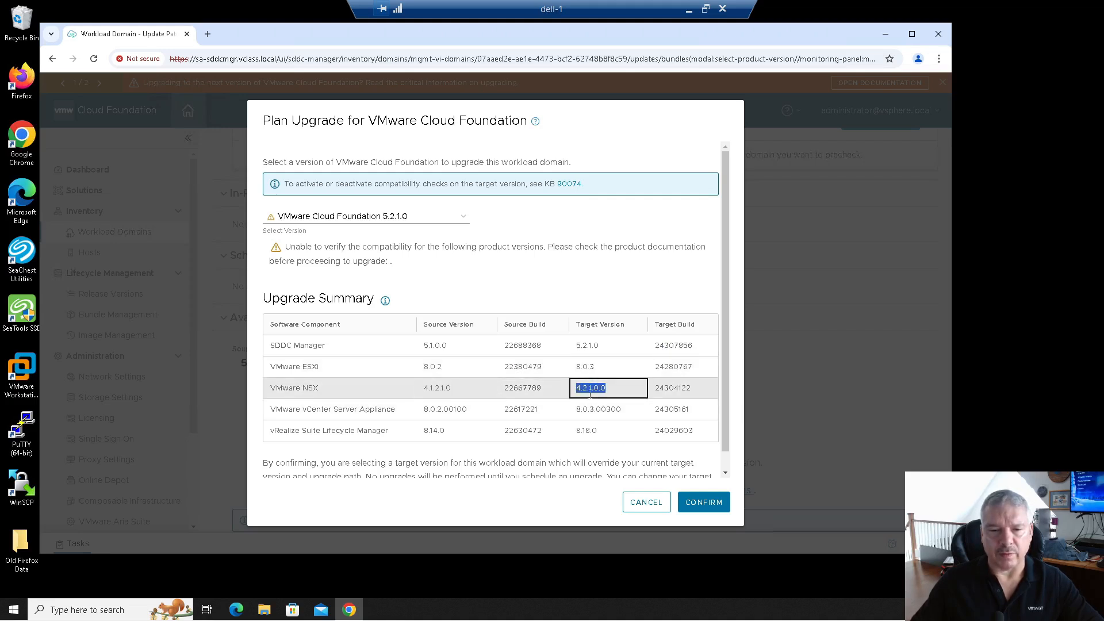
pyautogui.doubleClick(442, 409)
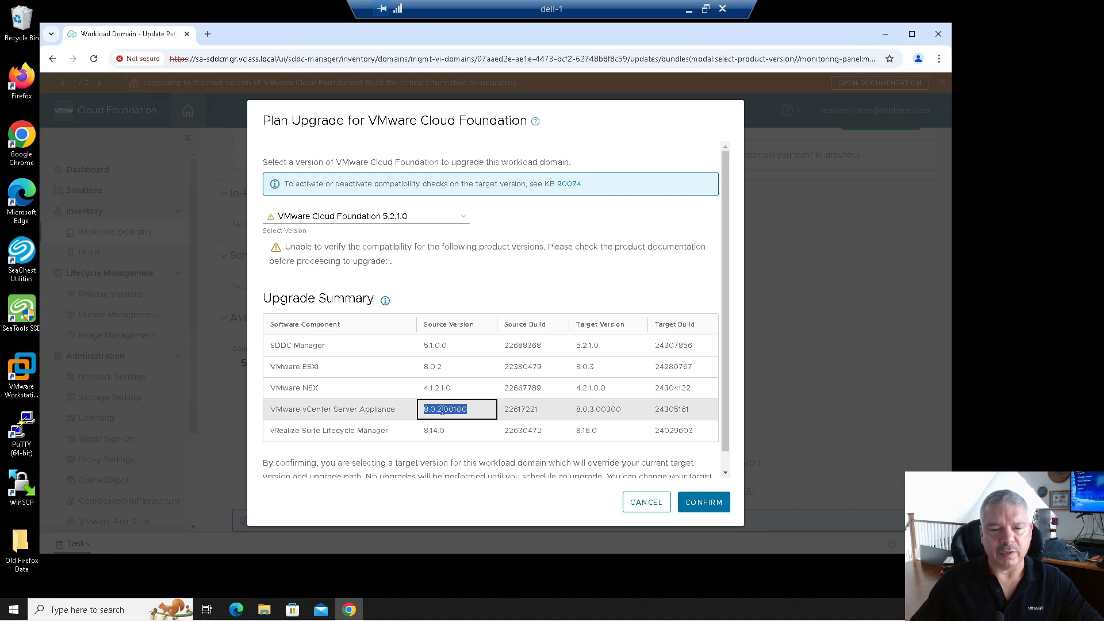
pyautogui.doubleClick(586, 413)
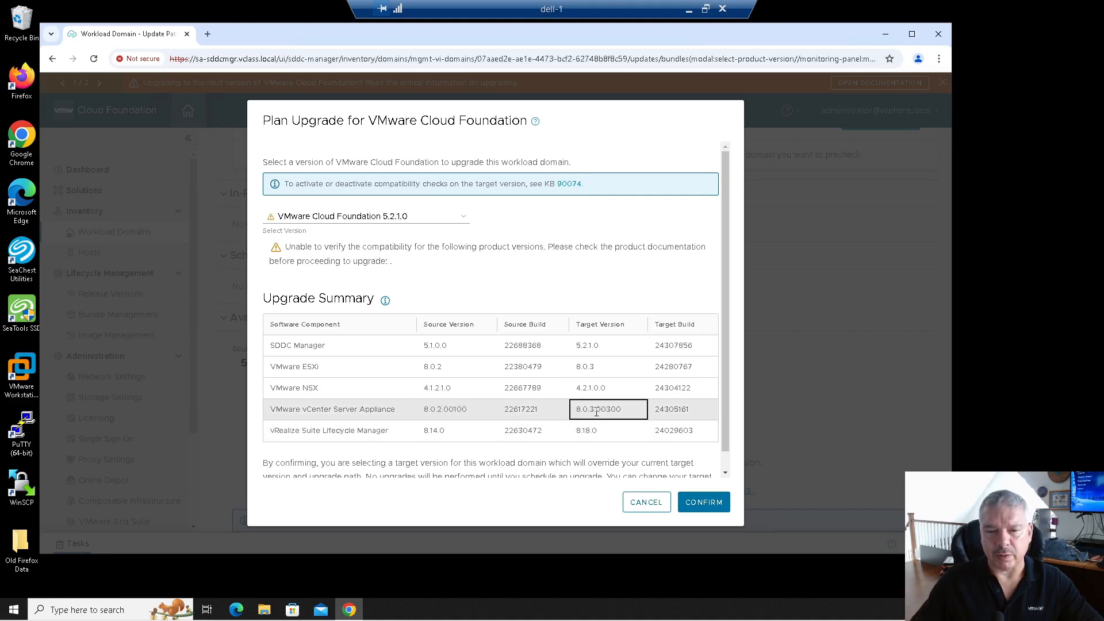
pyautogui.doubleClick(433, 430)
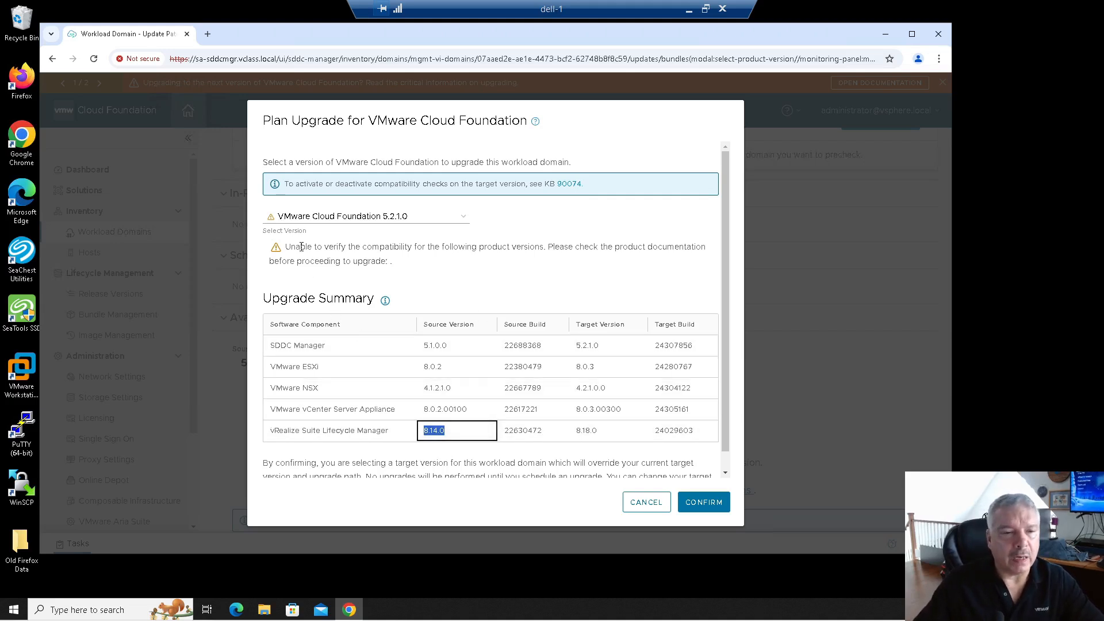
# Read the compatibility warning and KB 90074 note, then confirm the 5.2.1.0 target.
pyautogui.moveTo(418, 244); pyautogui.dragTo(571, 262)
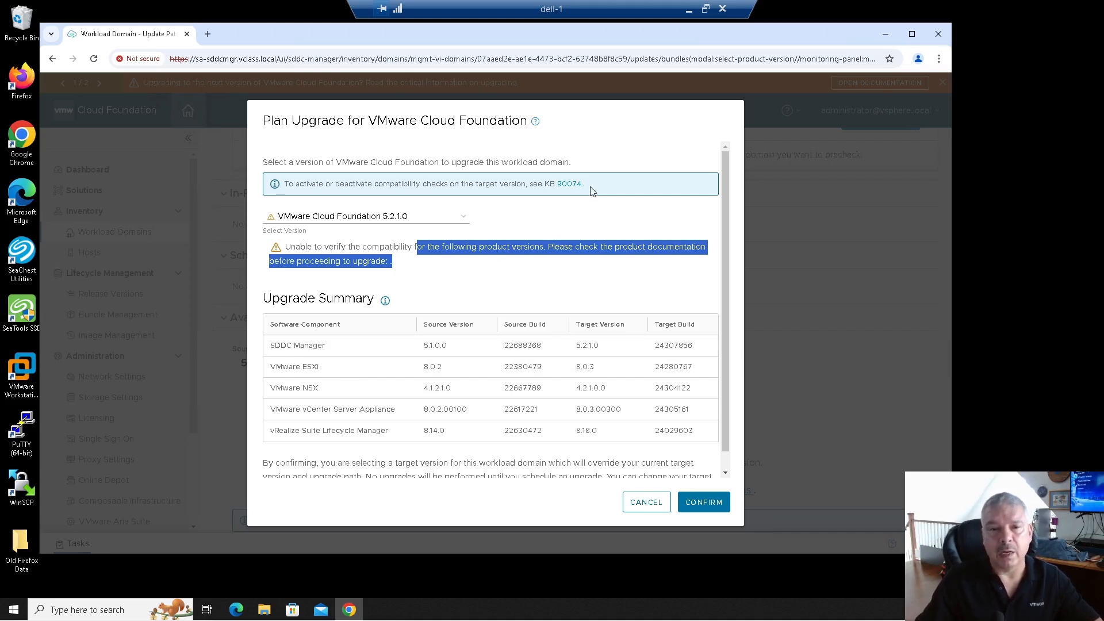
pyautogui.moveTo(587, 185); pyautogui.dragTo(488, 187)
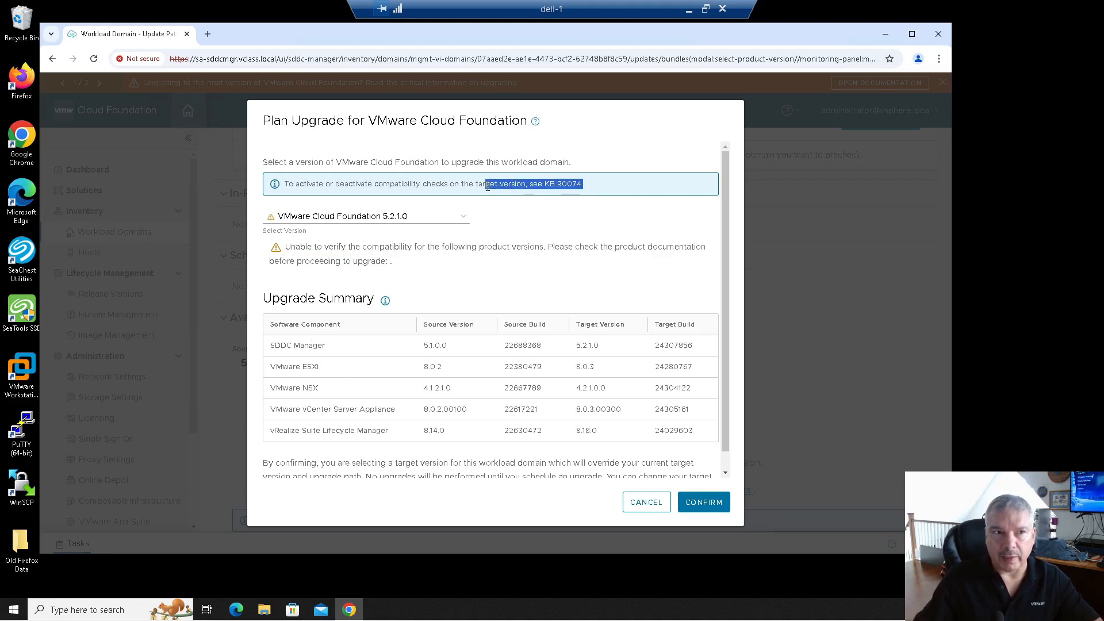
pyautogui.click(570, 213)
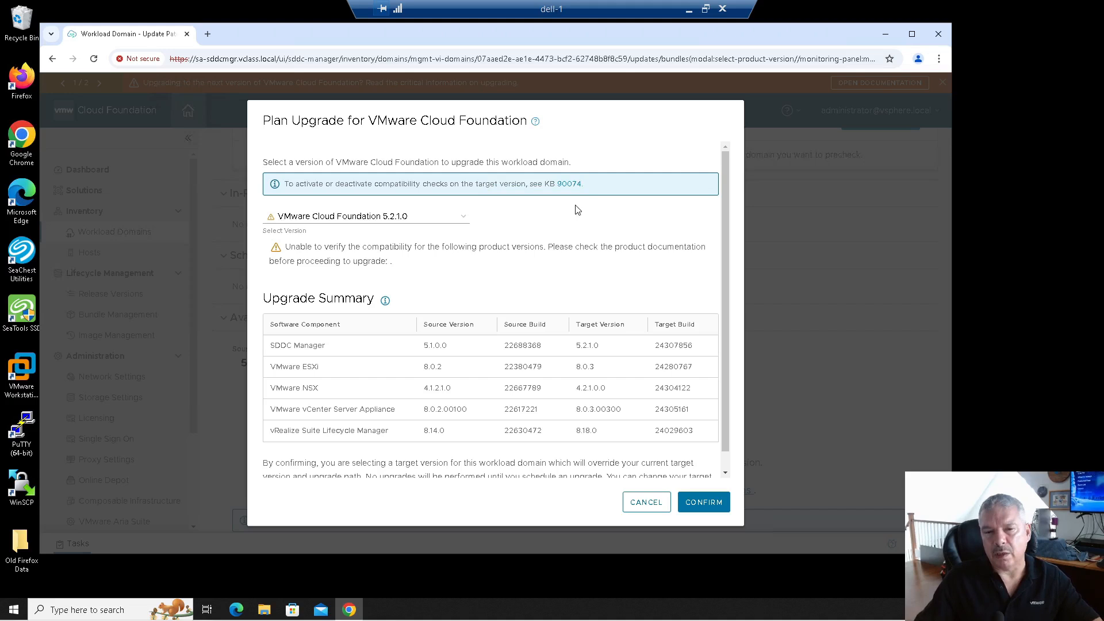
pyautogui.click(711, 504)
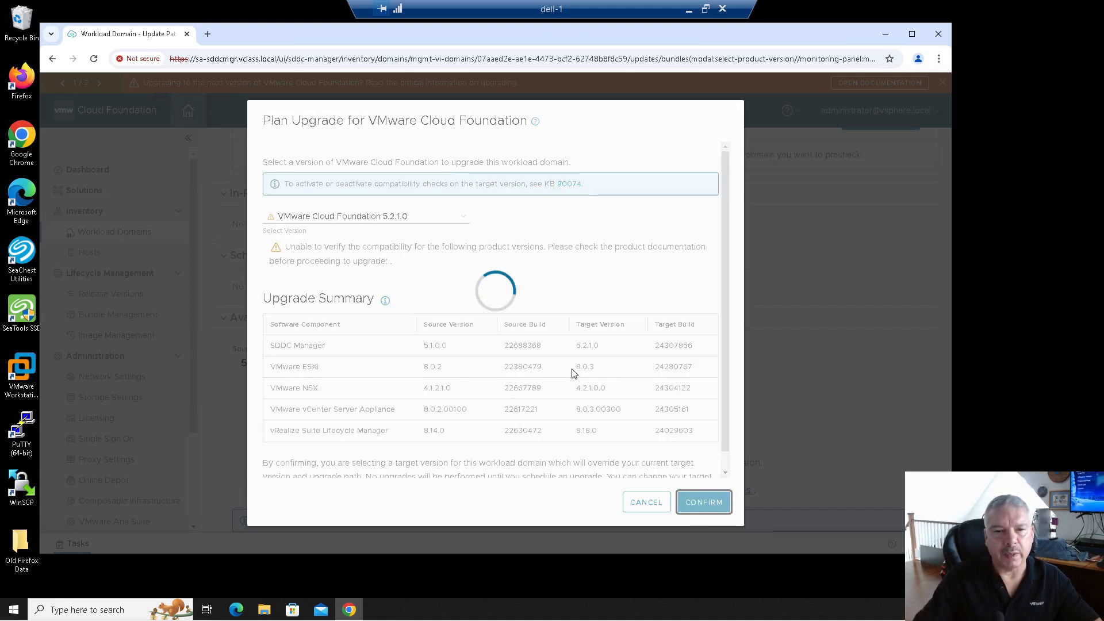
# Review the 5.1.0.0 to 5.2.1.0 update bundle and its configuration updates explanation.
pyautogui.scroll(-1, 573, 373)
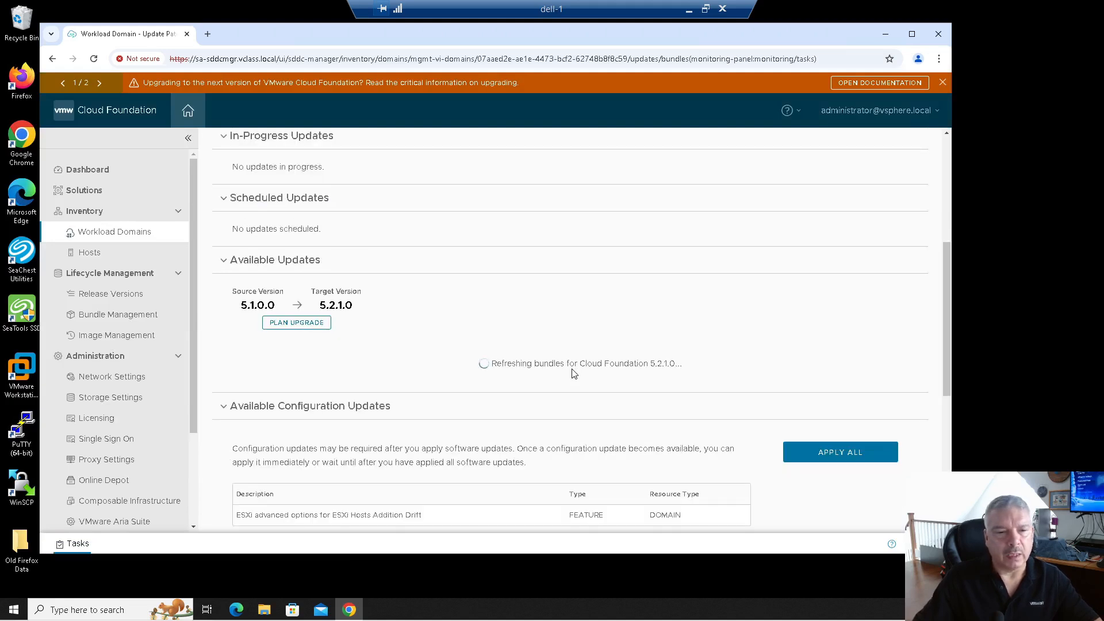
pyautogui.moveTo(236, 310); pyautogui.dragTo(371, 311)
pyautogui.click(372, 313)
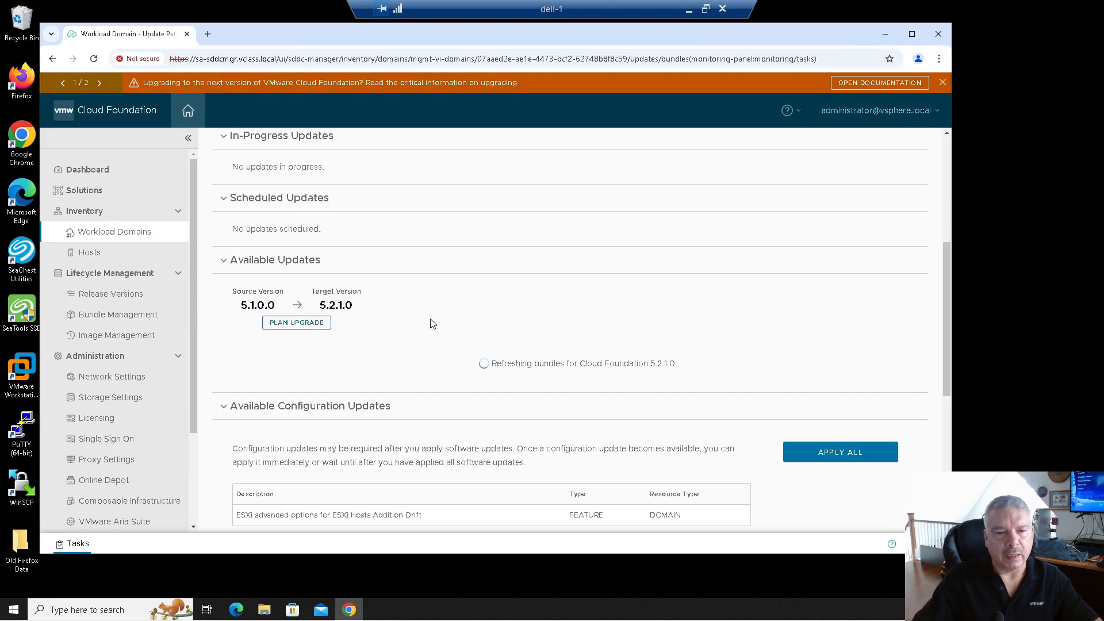
pyautogui.scroll(-1, 433, 323)
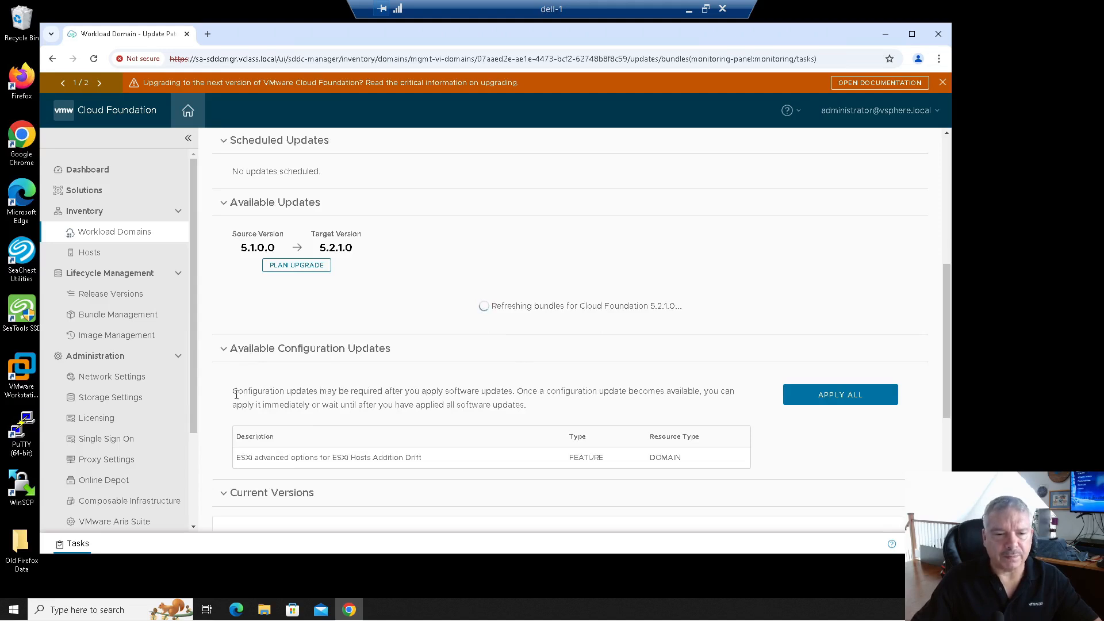
pyautogui.moveTo(237, 393); pyautogui.dragTo(567, 477)
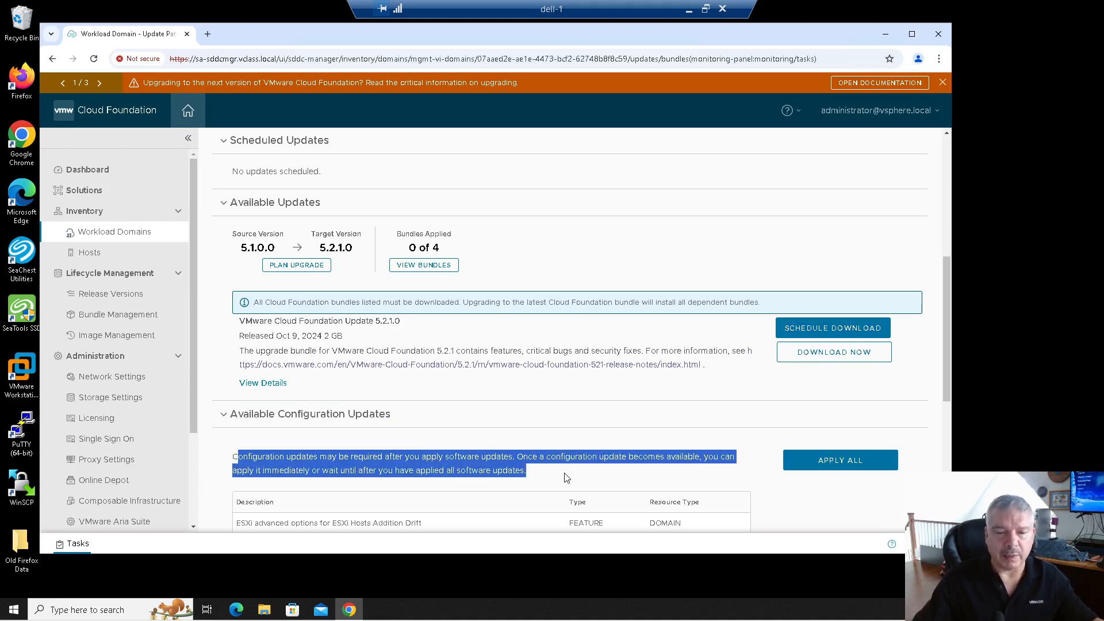
pyautogui.scroll(-1, 567, 477)
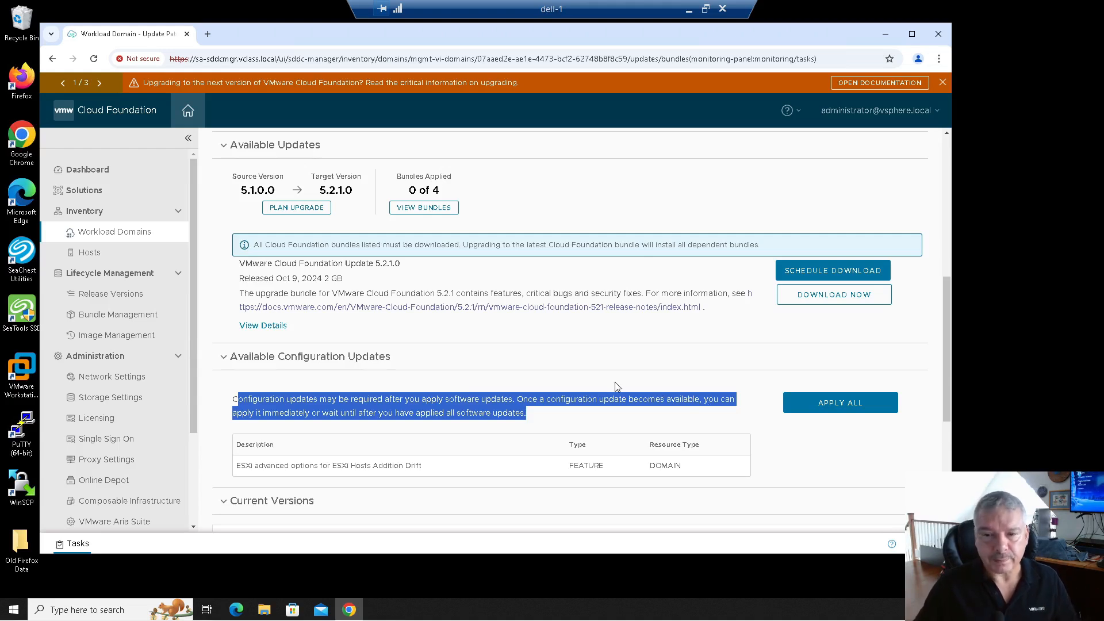
# Start downloading the 5.2.1.0 update bundle now and view the Bundle Management list.
pyautogui.click(572, 363)
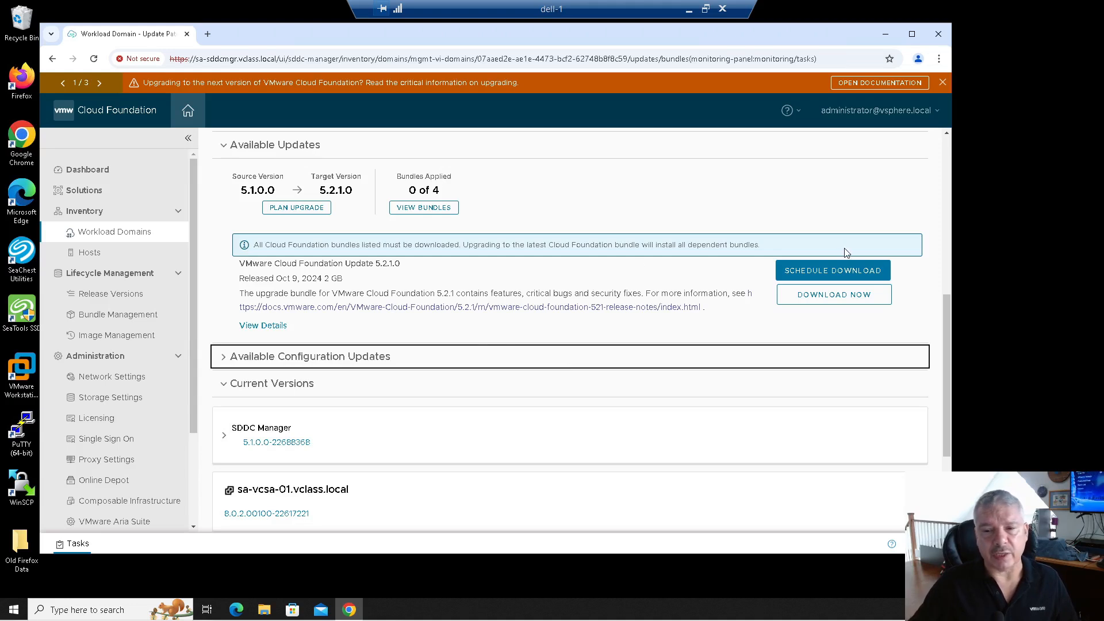
pyautogui.click(811, 297)
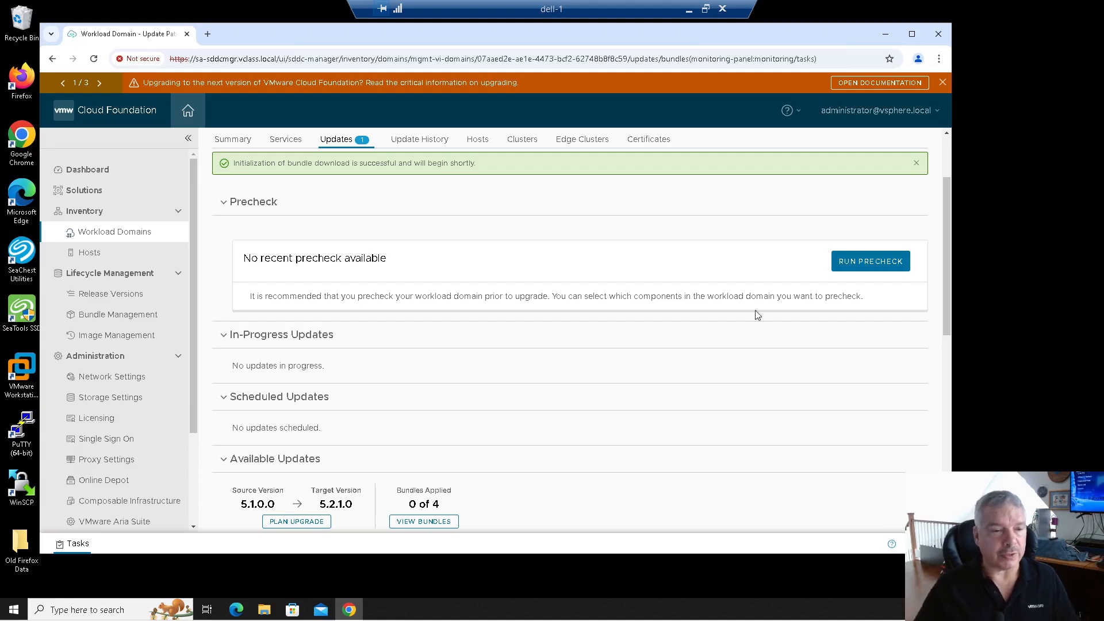
pyautogui.click(80, 314)
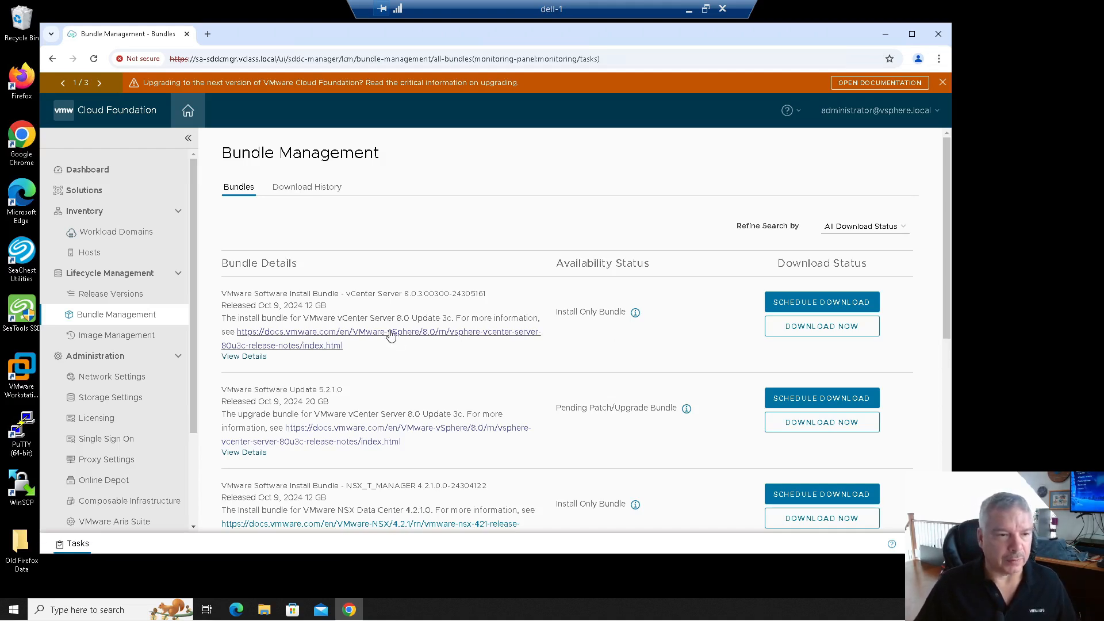
# Return to sfo-m01's Updates page and review Precheck and the 5.1.0.0 to 5.2.1.0 update.
pyautogui.click(116, 235)
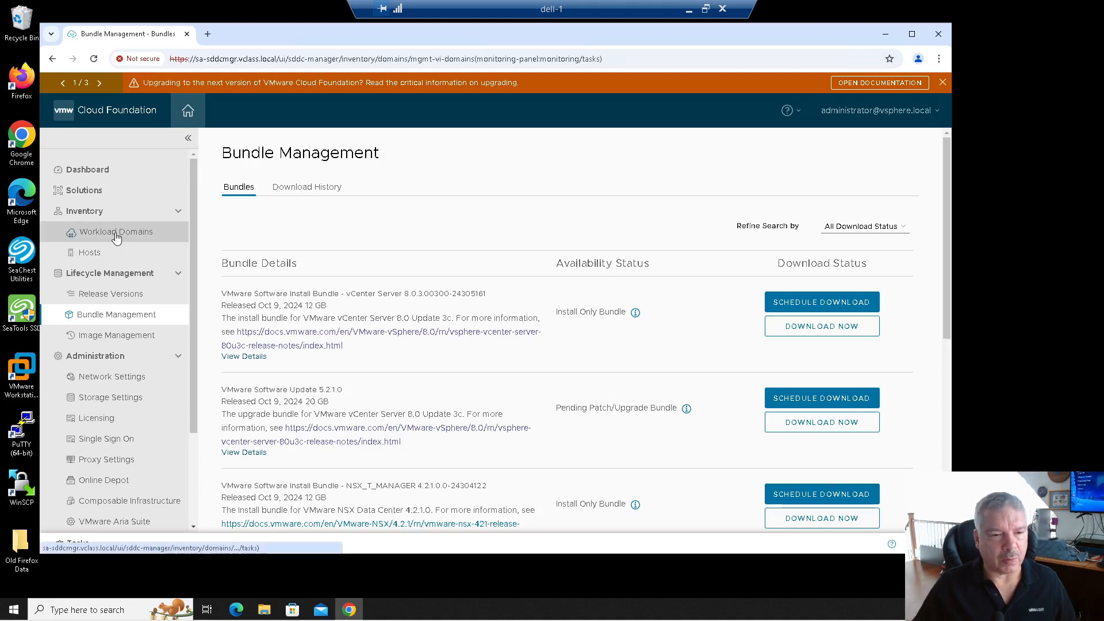
pyautogui.click(264, 382)
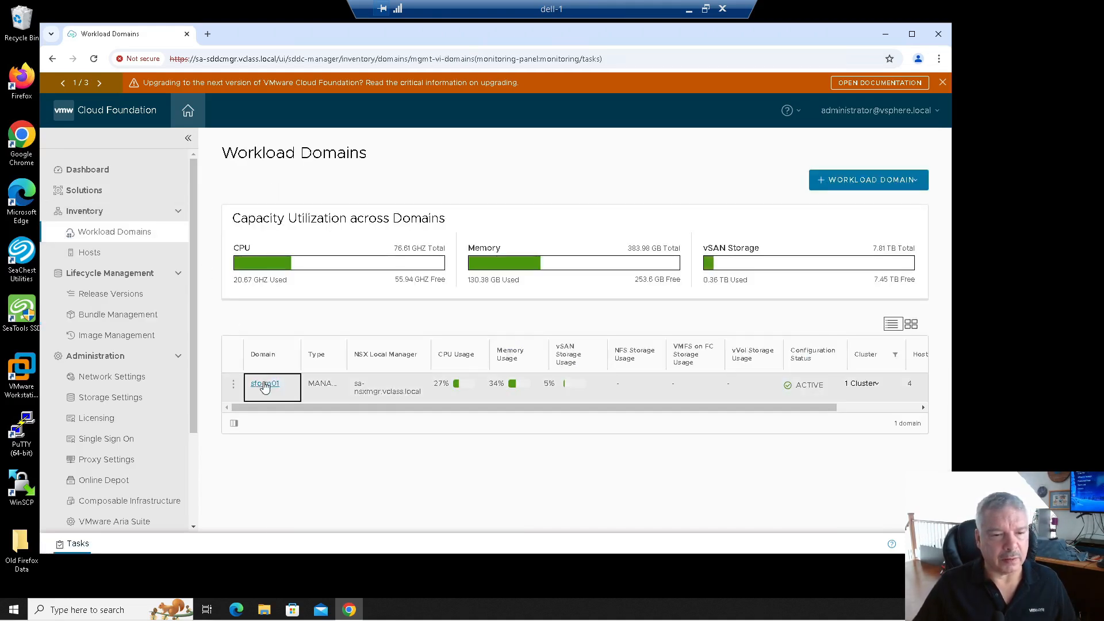
pyautogui.click(334, 242)
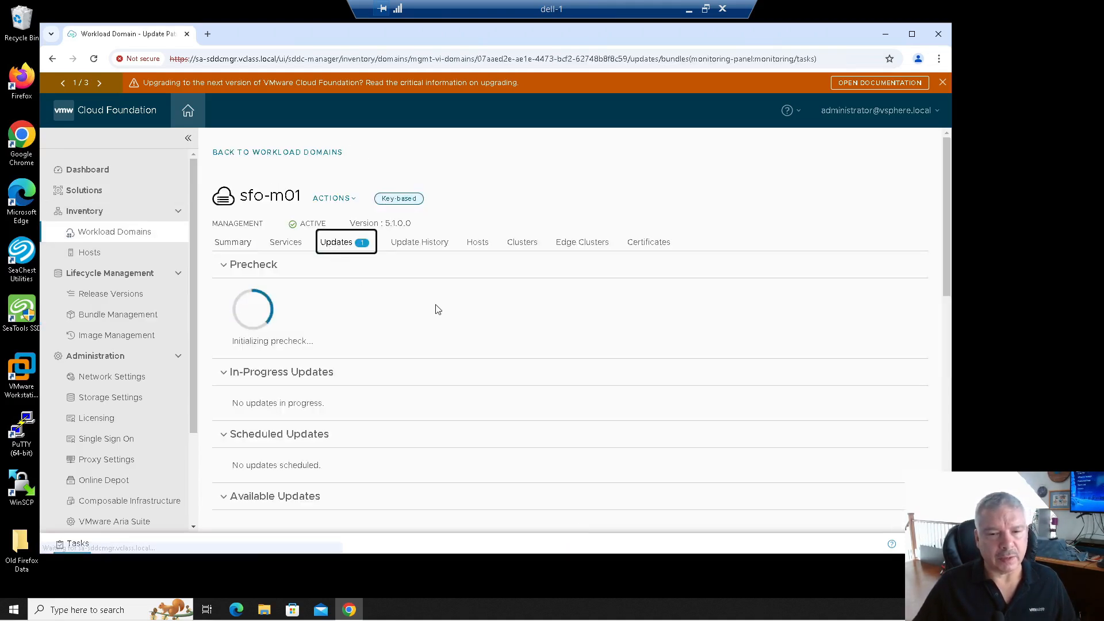
pyautogui.scroll(-1, 690, 333)
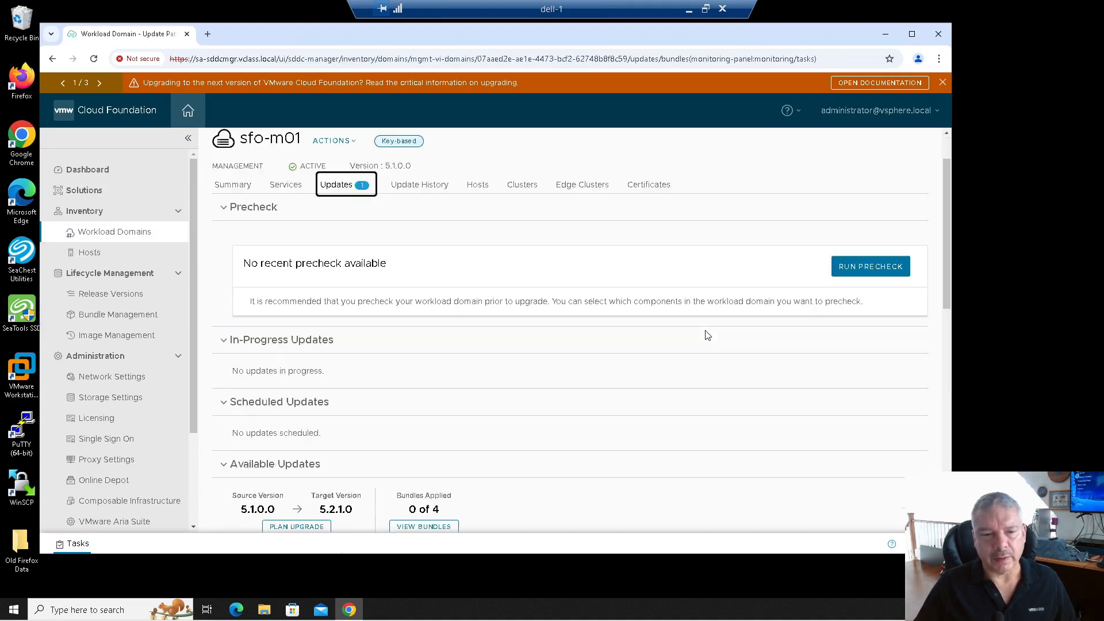
pyautogui.scroll(-2, 707, 336)
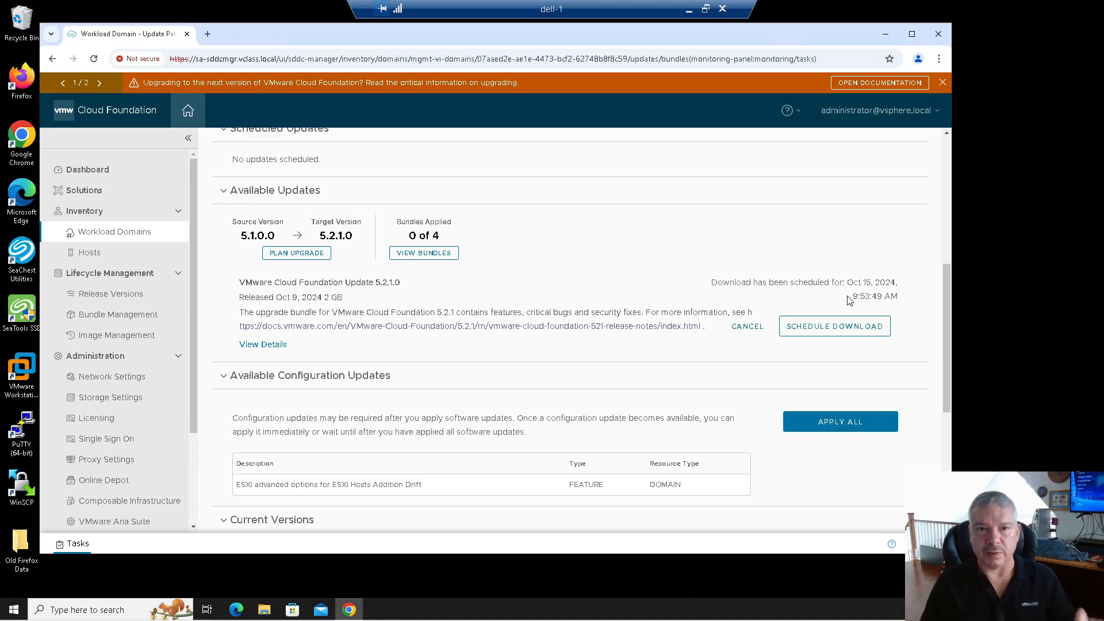
pyautogui.scroll(4, 849, 300)
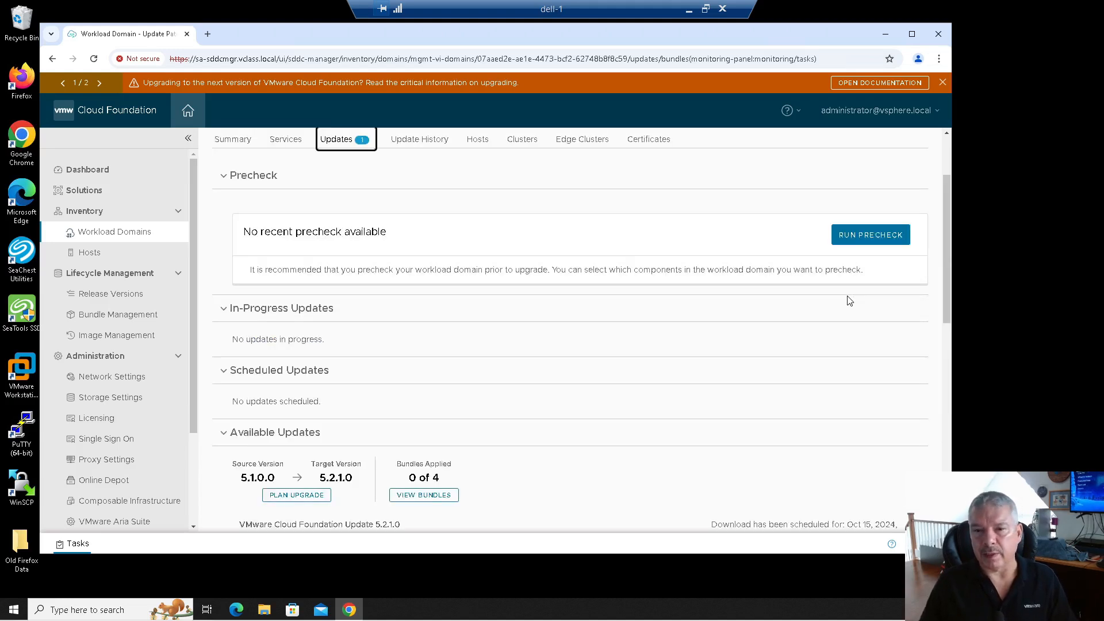
pyautogui.scroll(-1, 826, 319)
pyautogui.scroll(-3, 826, 319)
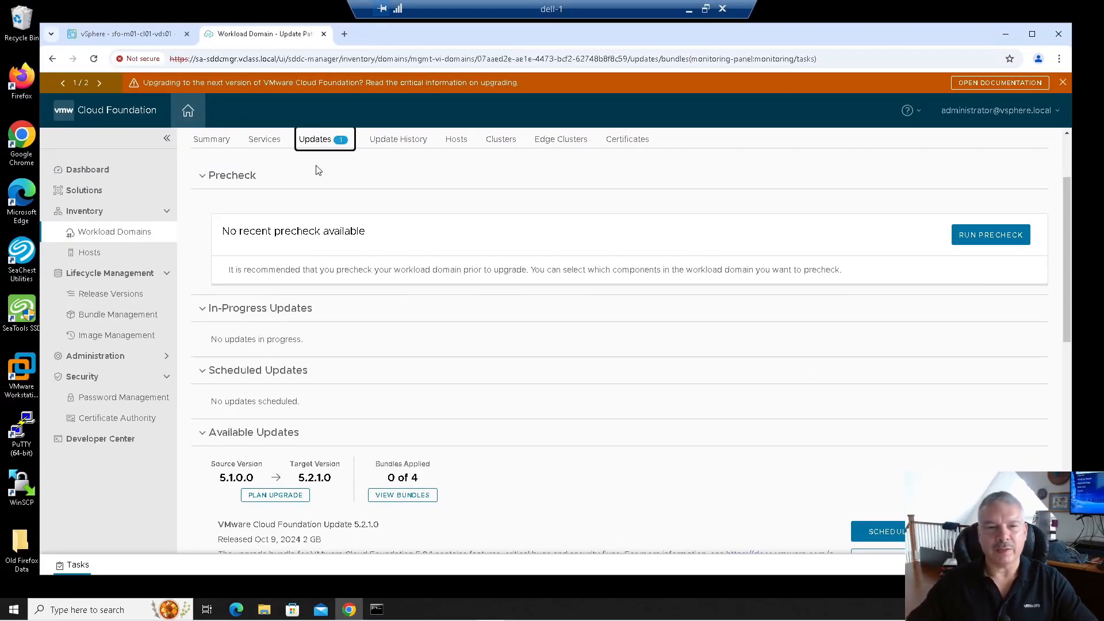
# Check bundle download status, noting the vCenter Server 8.0 and NSX 4.2.1.0 bundles.
pyautogui.scroll(2, 690, 337)
pyautogui.scroll(-4, 737, 342)
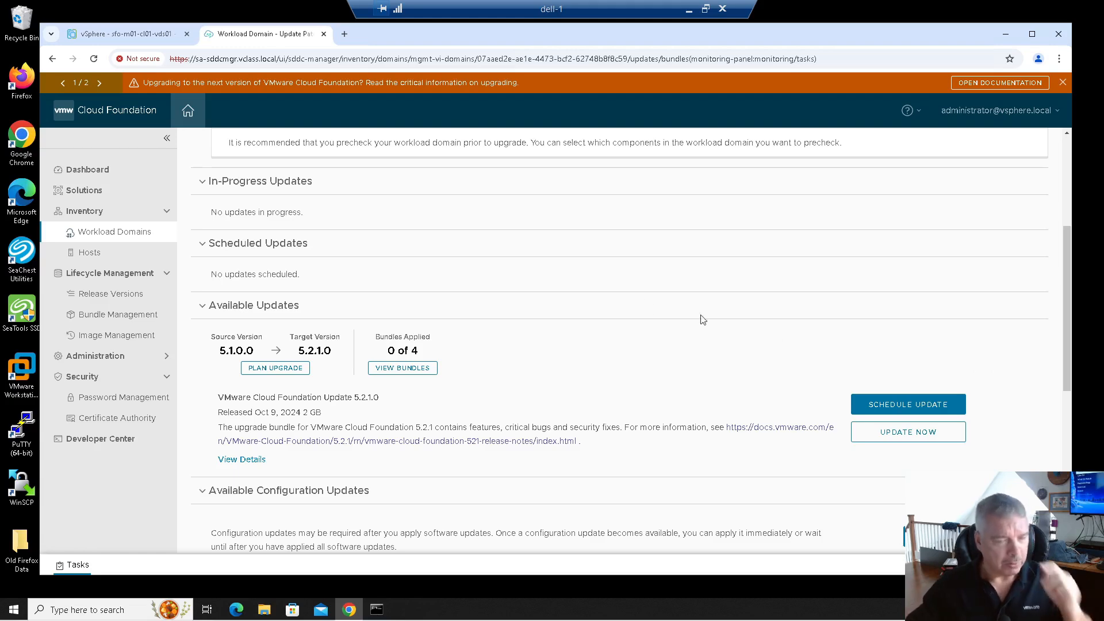
pyautogui.click(115, 314)
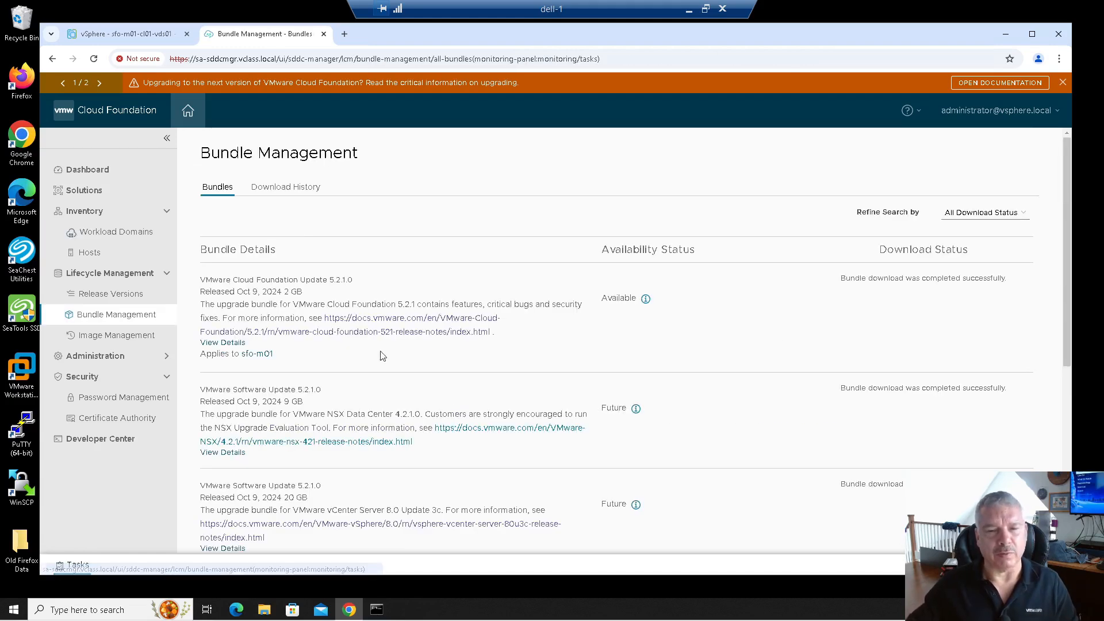
pyautogui.scroll(-1, 846, 325)
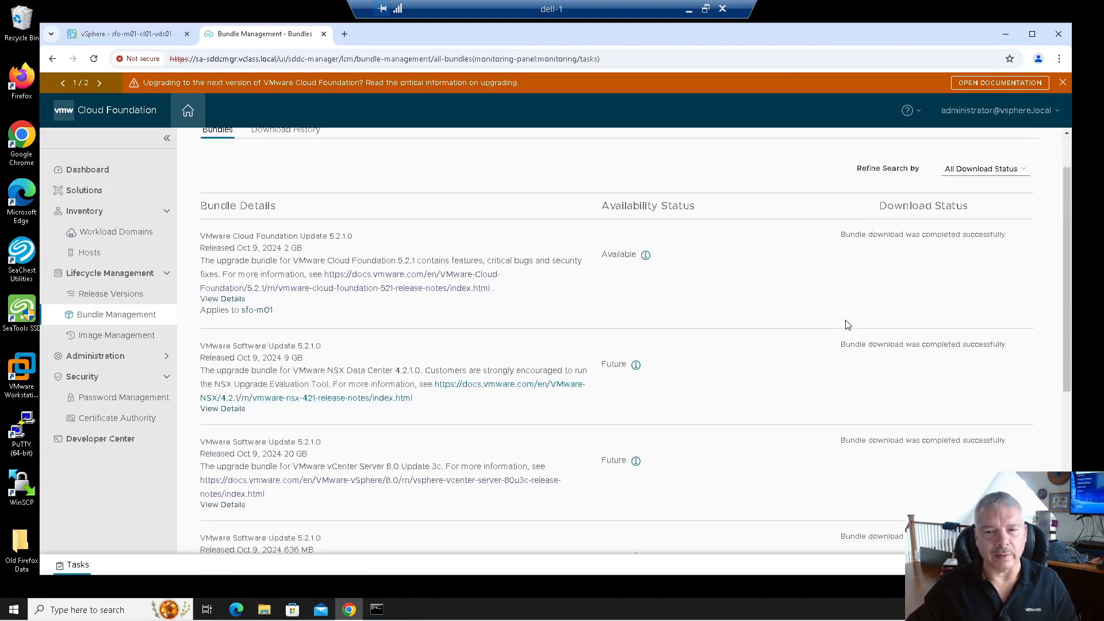
pyautogui.scroll(-2, 848, 344)
pyautogui.scroll(2, 848, 345)
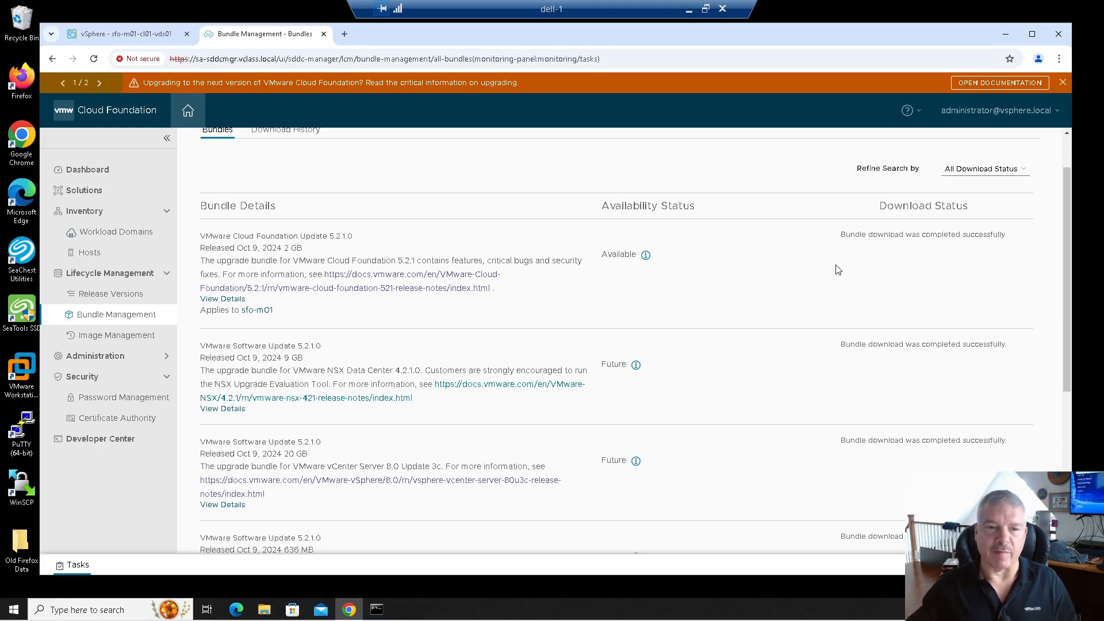
pyautogui.scroll(-5, 838, 270)
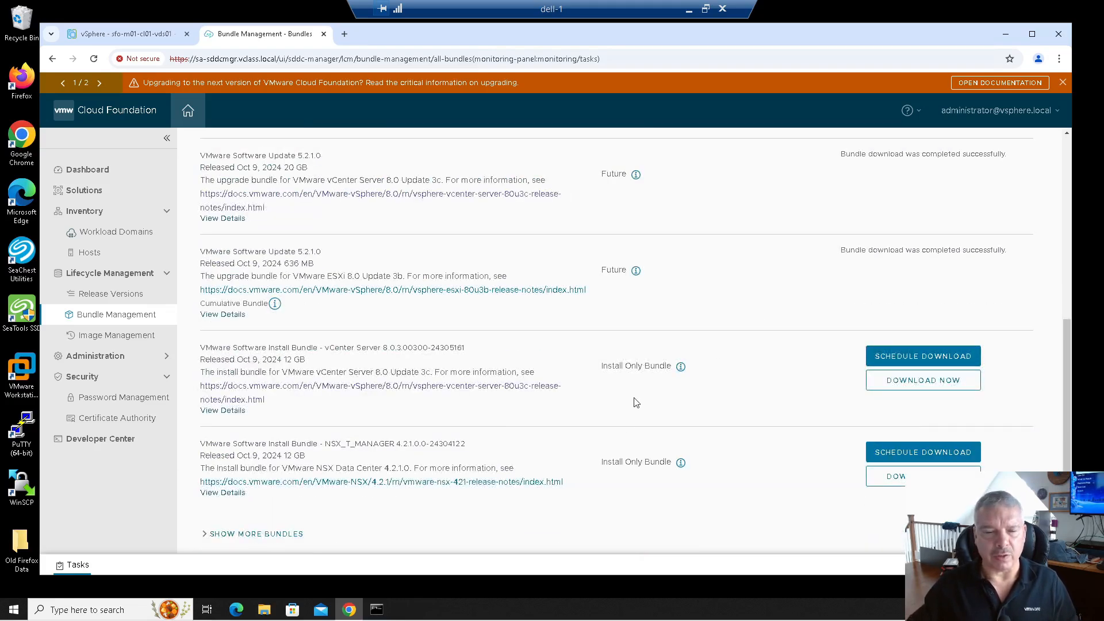
pyautogui.moveTo(317, 373); pyautogui.dragTo(401, 375)
pyautogui.moveTo(316, 467); pyautogui.dragTo(437, 468)
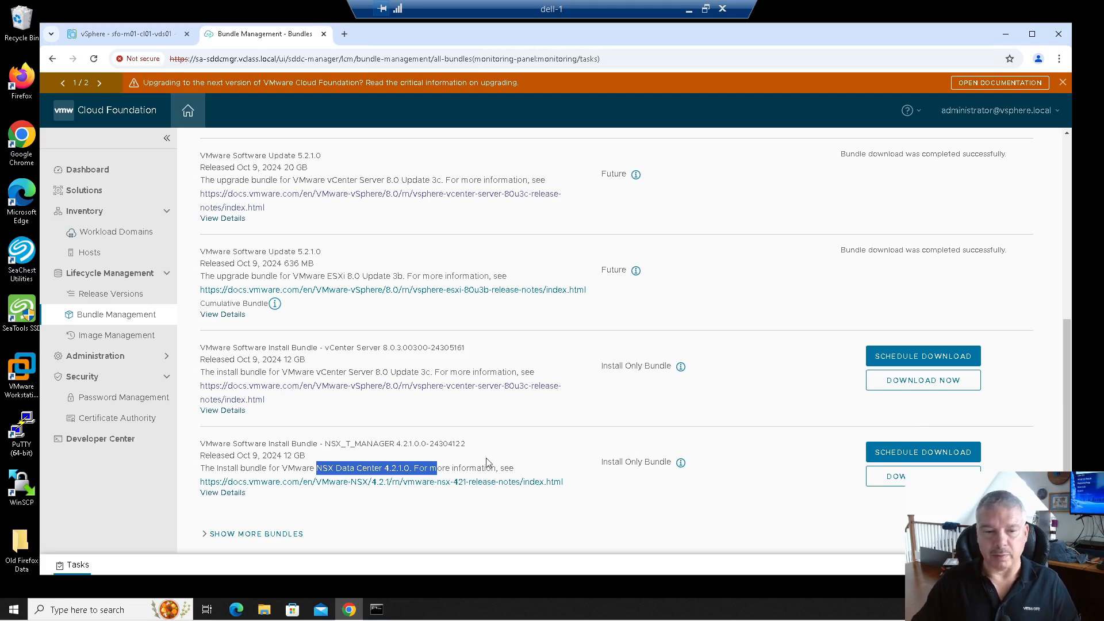
# Load more bundles and locate the downloaded vCenter Server 8.0.3 bundle.
pyautogui.click(265, 535)
pyautogui.scroll(-3, 473, 402)
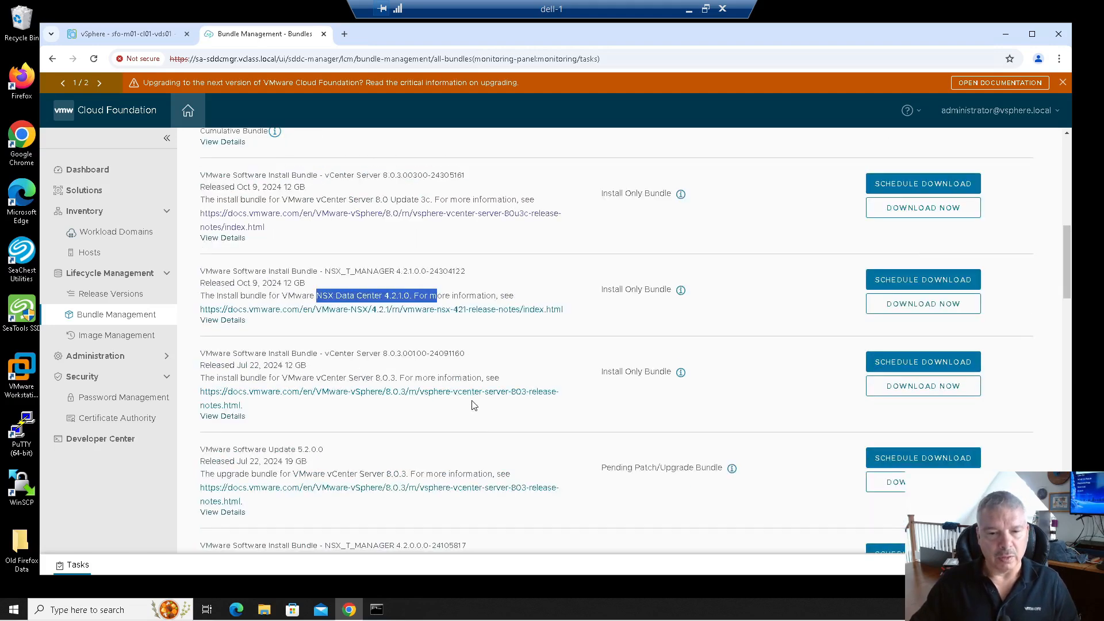
pyautogui.scroll(-1, 482, 345)
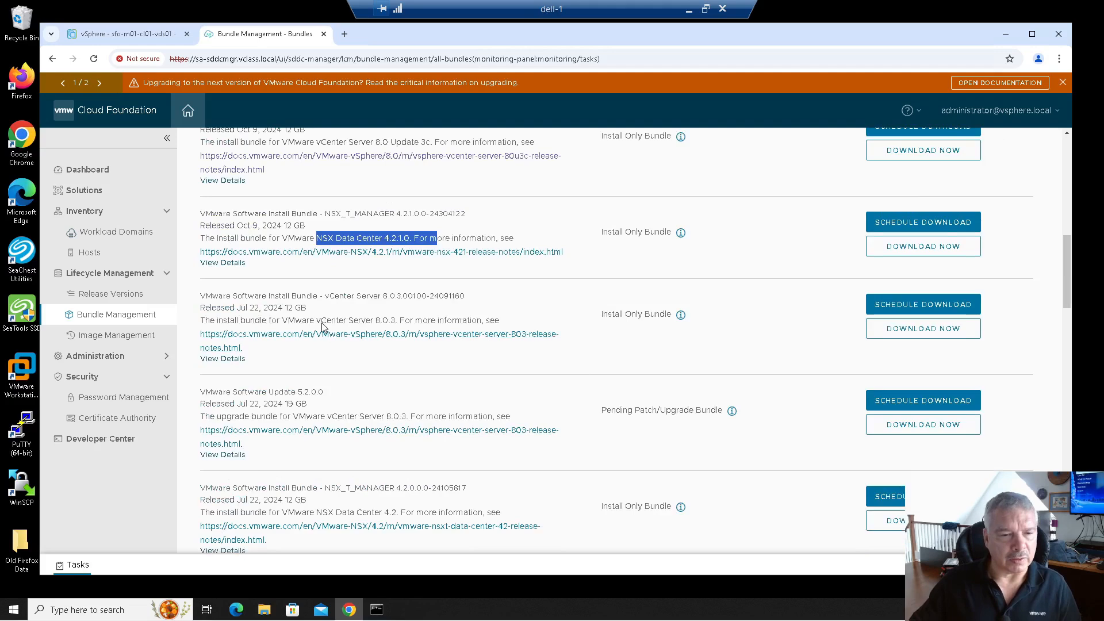
pyautogui.moveTo(322, 320); pyautogui.dragTo(410, 320)
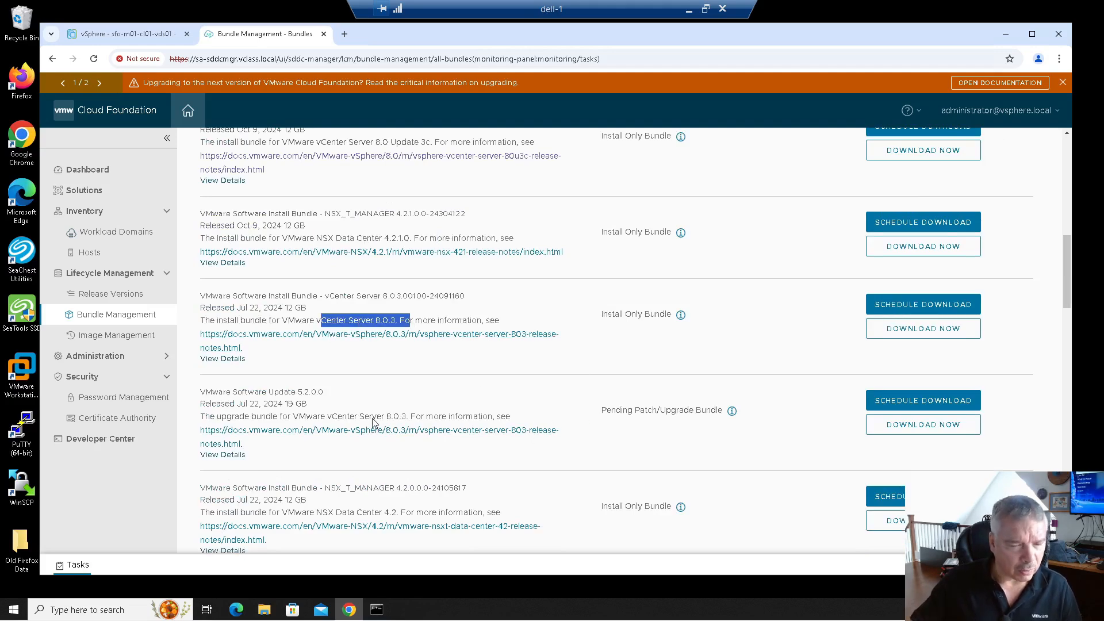
pyautogui.scroll(7, 539, 485)
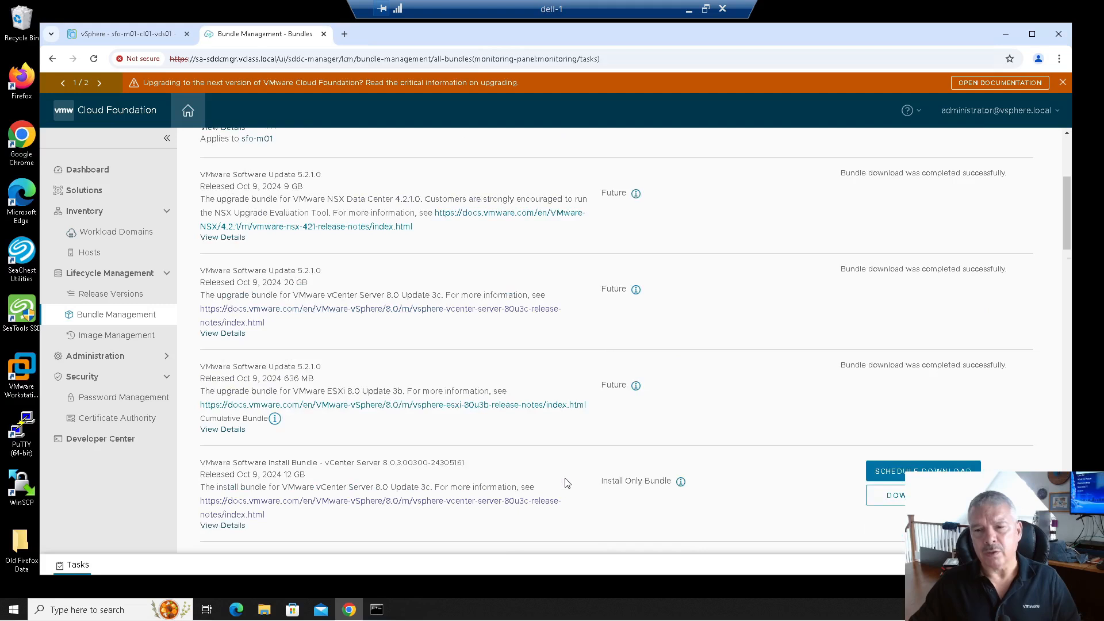
pyautogui.scroll(3, 566, 483)
pyautogui.scroll(-1, 708, 480)
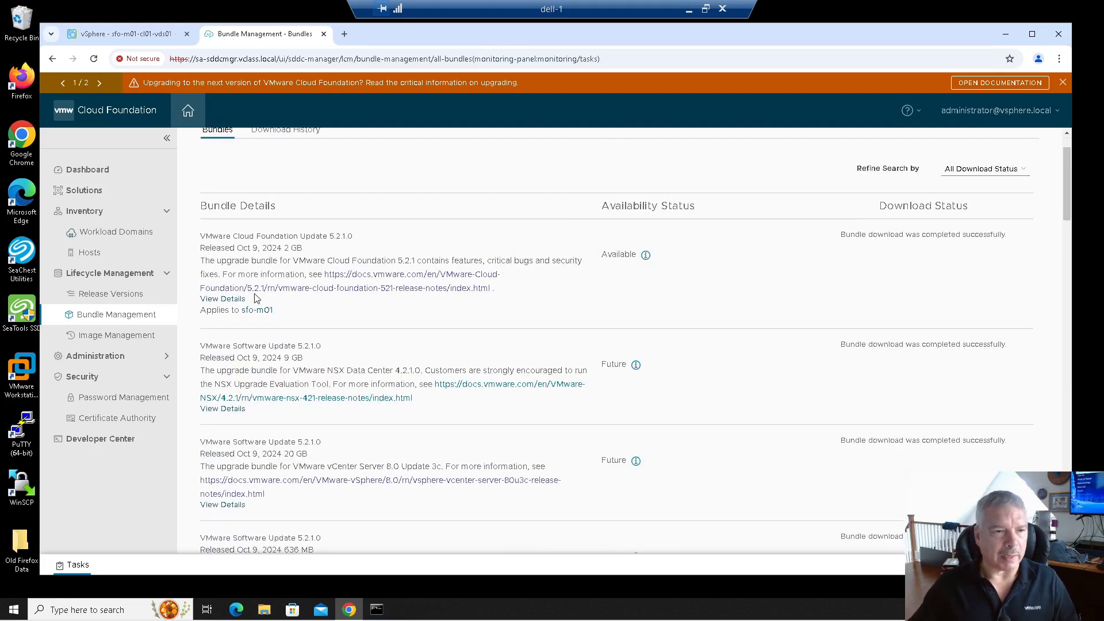
# Go to the sfo-m01 workload domain's Updates page.
pyautogui.click(92, 233)
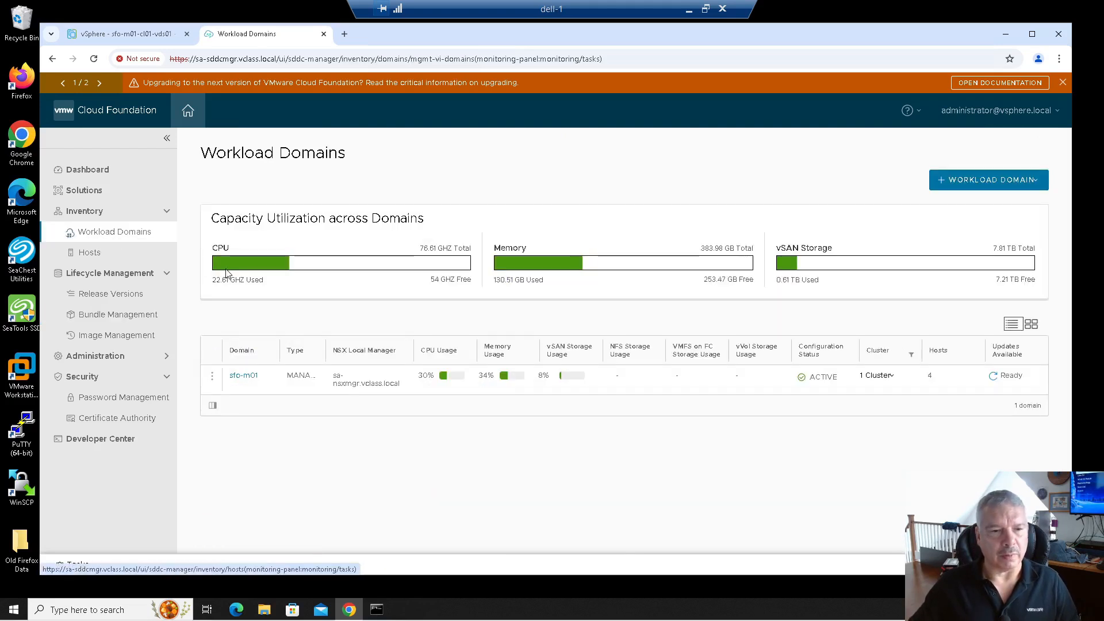
pyautogui.click(242, 377)
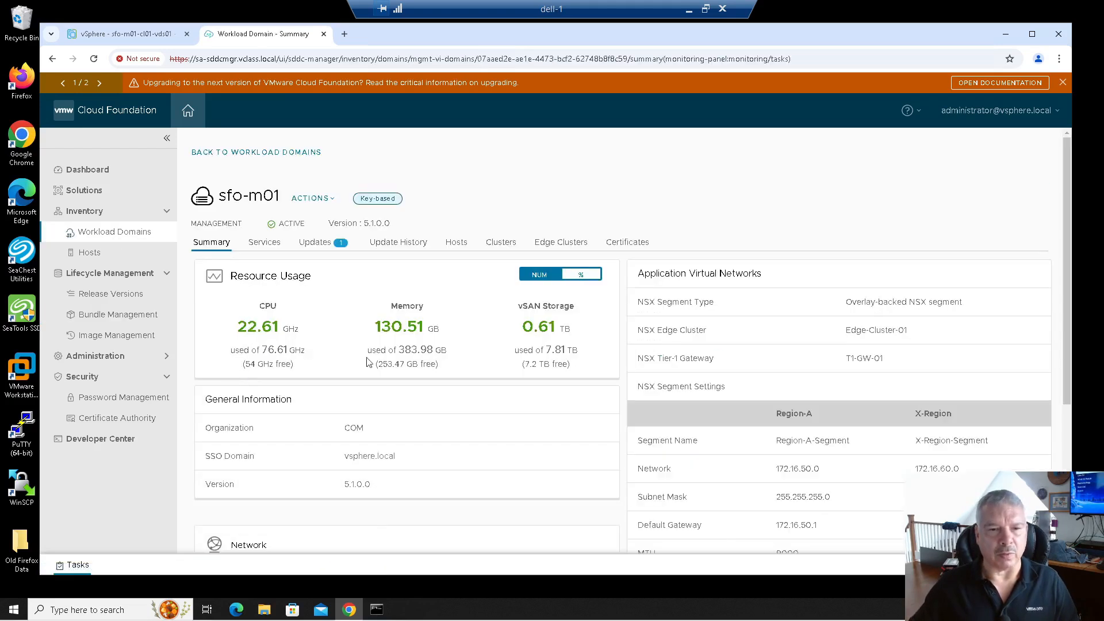
pyautogui.click(319, 247)
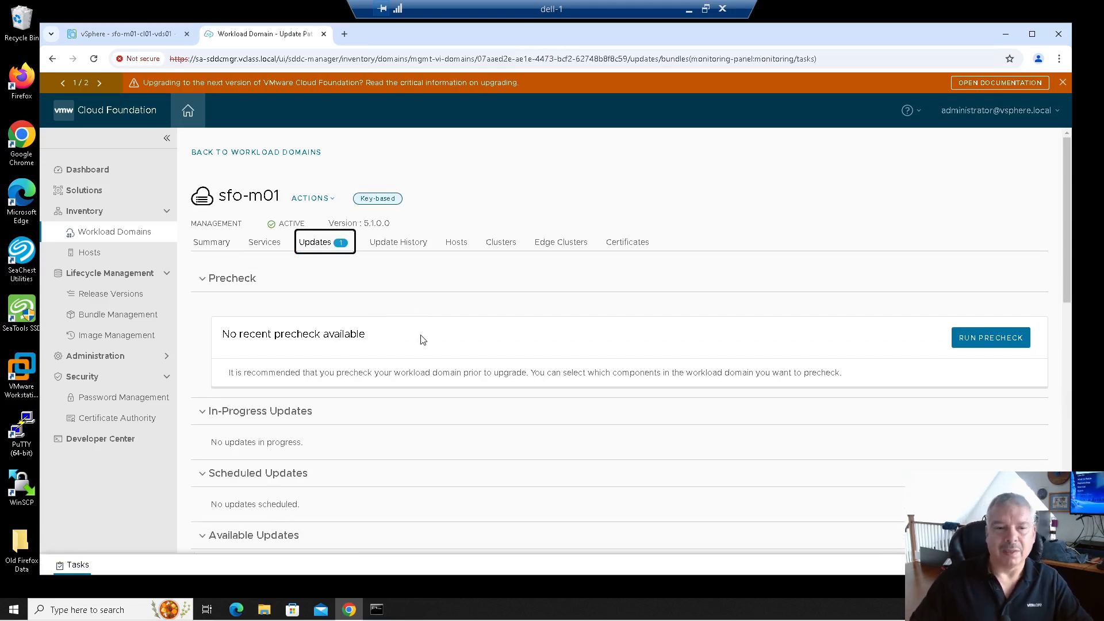
pyautogui.scroll(-3, 423, 340)
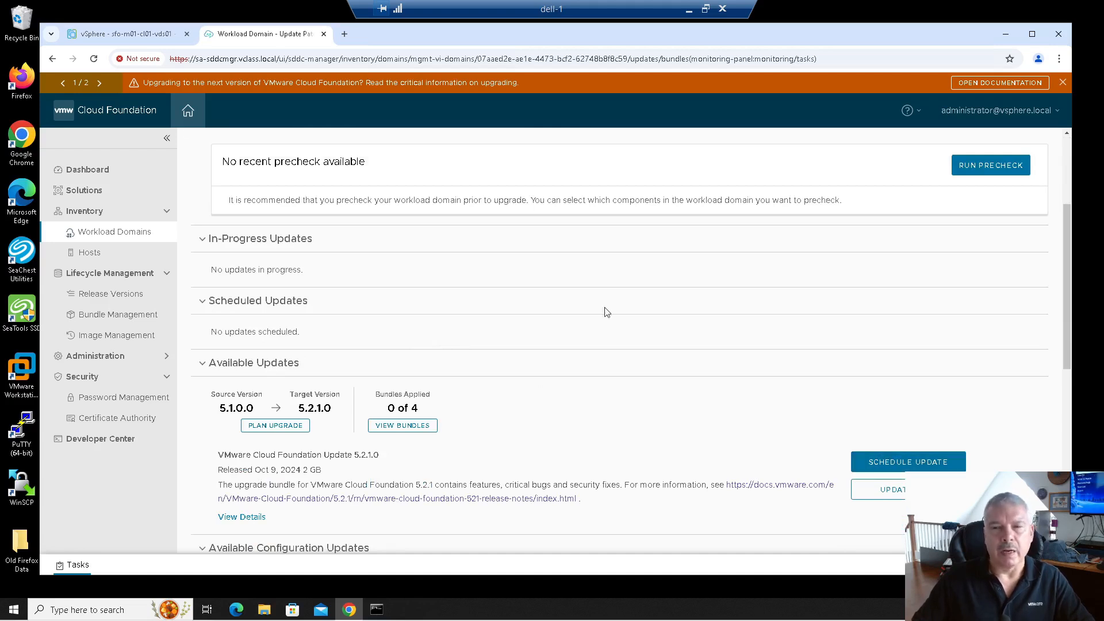
pyautogui.scroll(2, 729, 316)
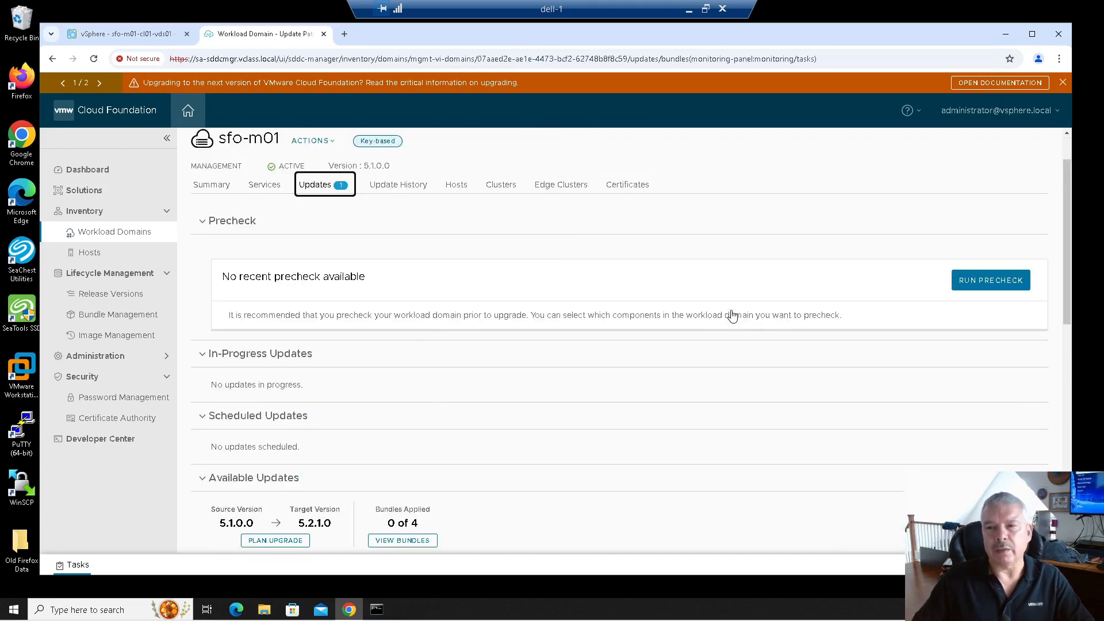
# Run a precheck against target version 5.2.1.0 covering all four components.
pyautogui.click(981, 286)
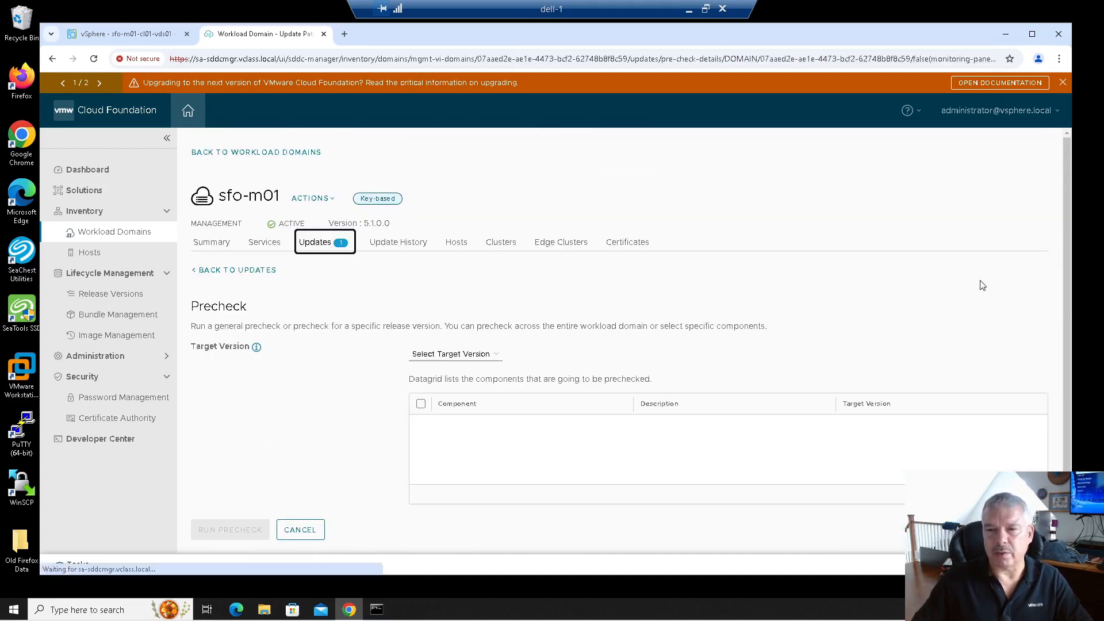
pyautogui.click(455, 355)
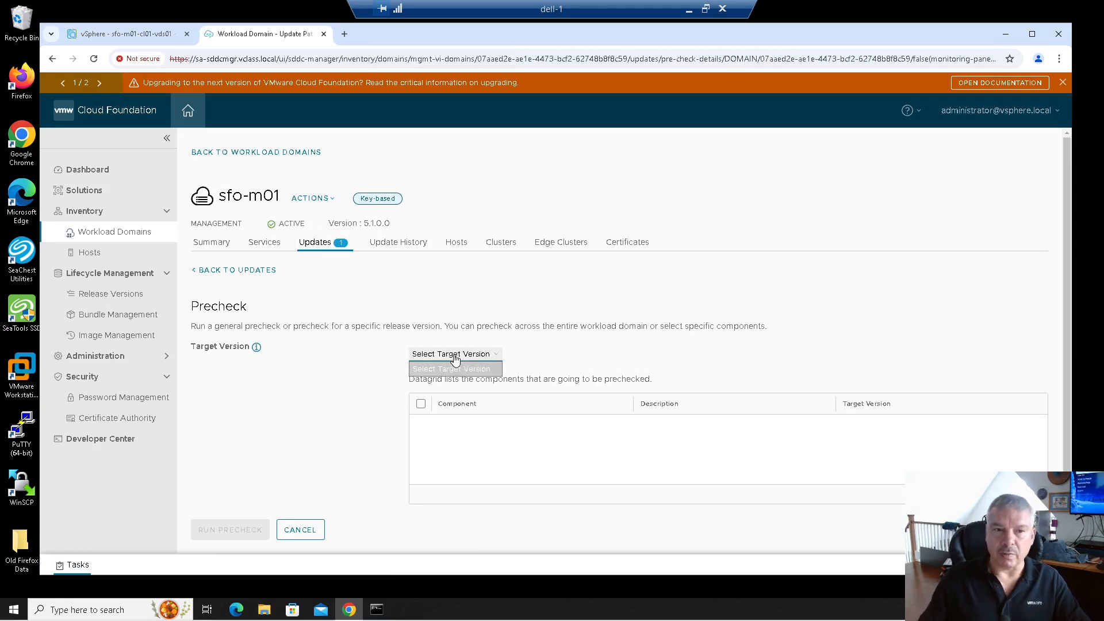
pyautogui.click(454, 368)
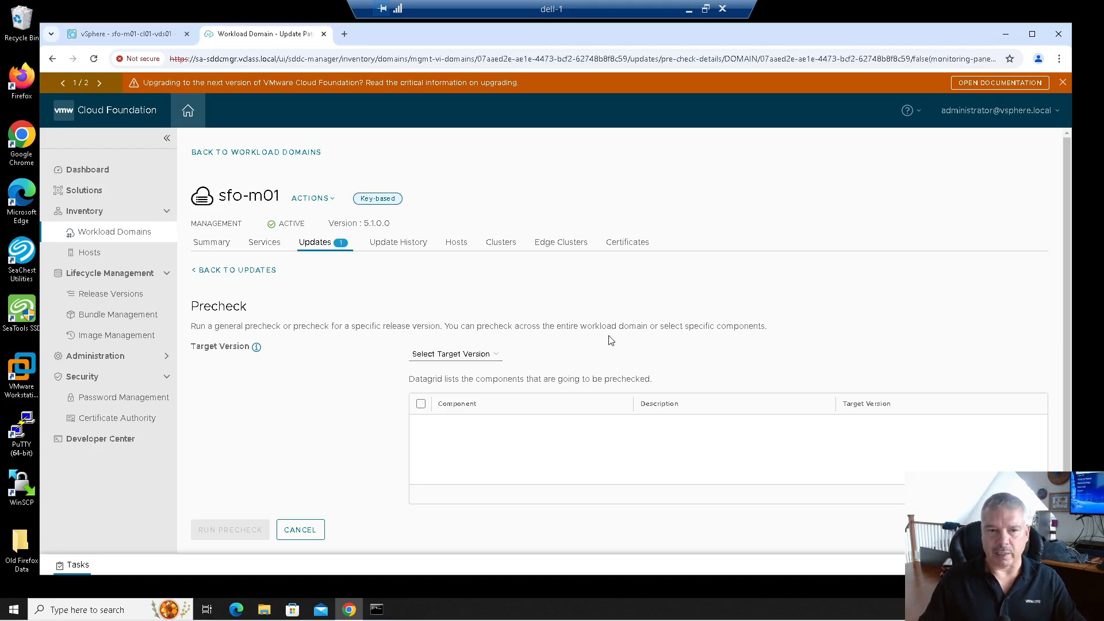
pyautogui.click(482, 355)
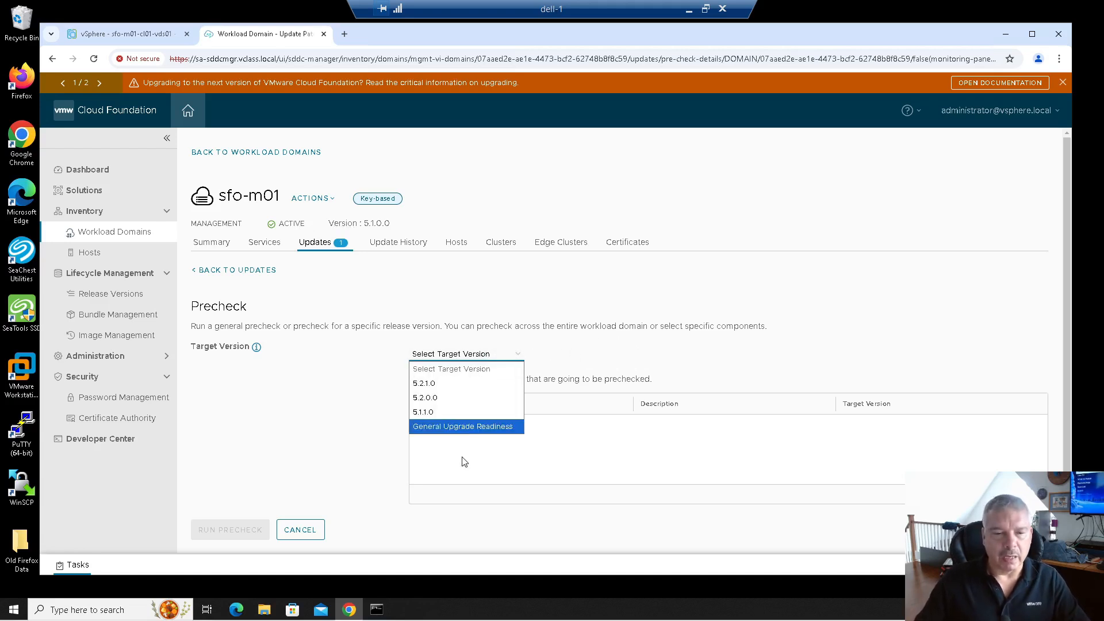
pyautogui.click(432, 386)
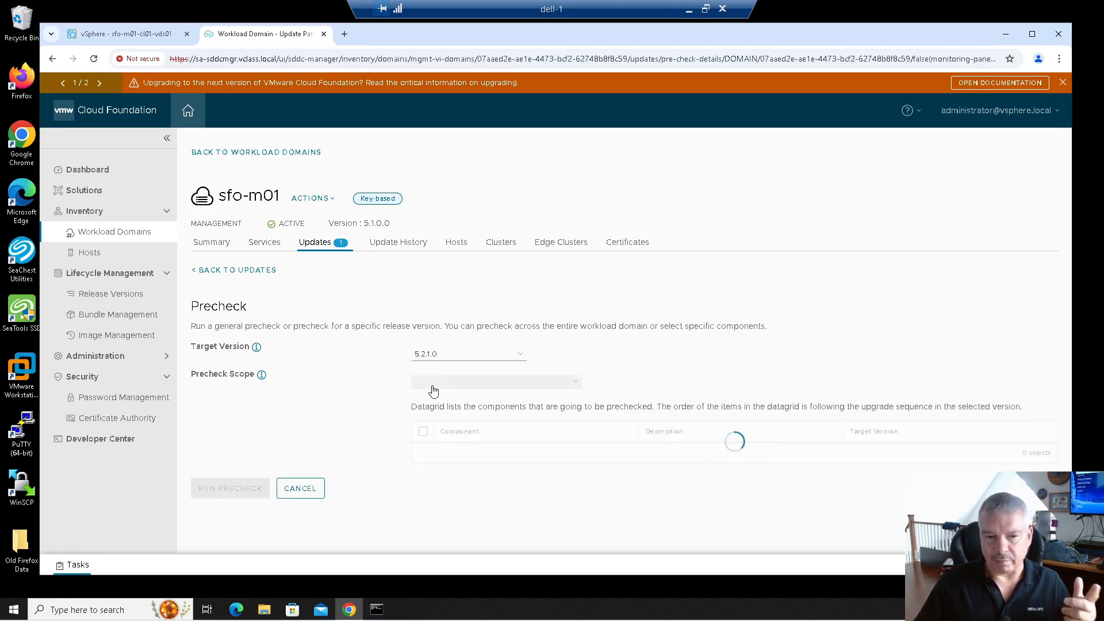
pyautogui.scroll(-1, 366, 399)
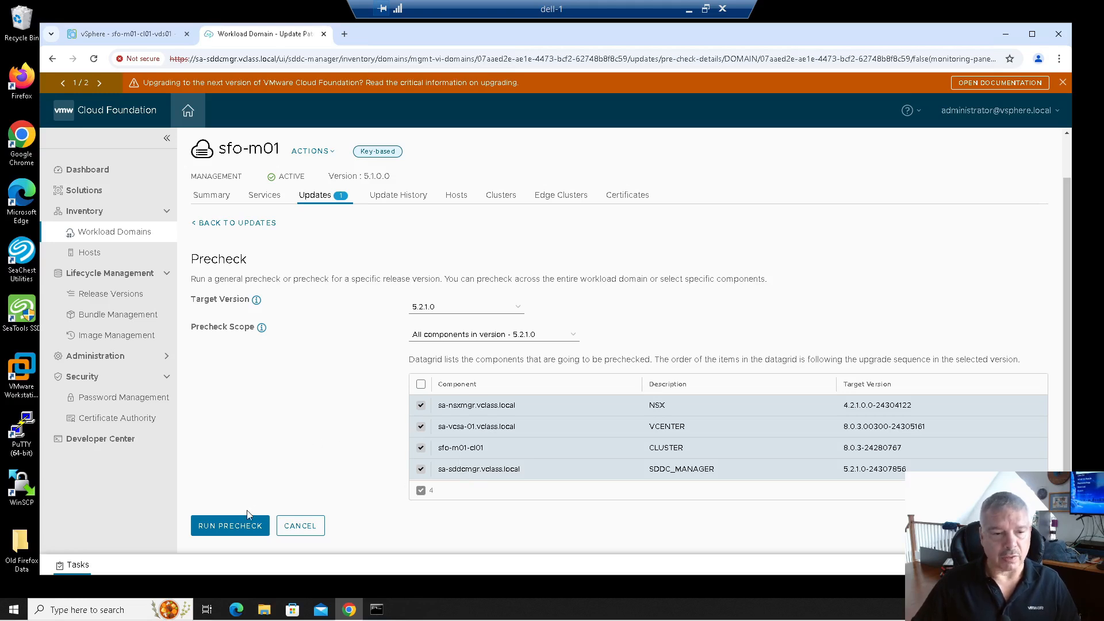
pyautogui.click(233, 525)
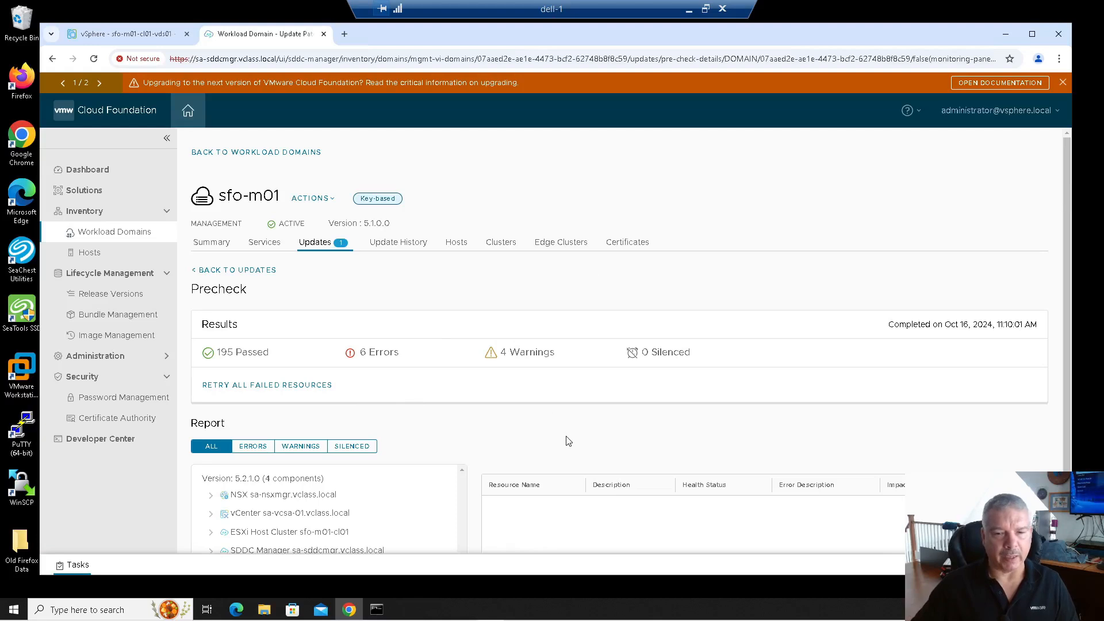
# Filter the precheck report to errors and expand the vCenter, cluster and SDDC Manager failed checks.
pyautogui.scroll(-1, 568, 428)
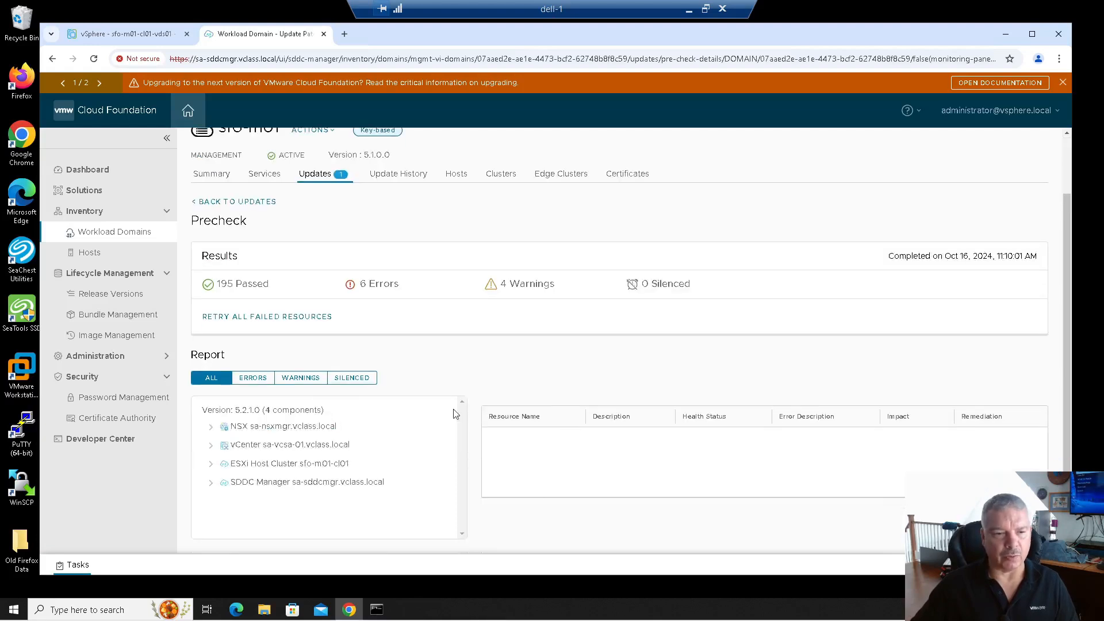
pyautogui.click(251, 381)
pyautogui.click(211, 427)
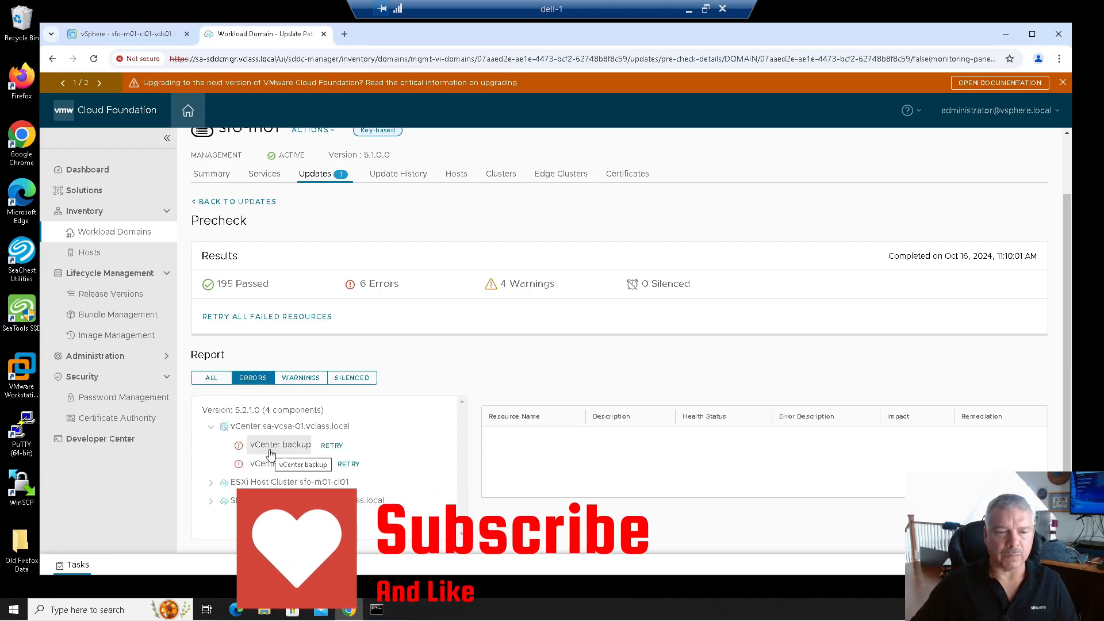
pyautogui.click(212, 427)
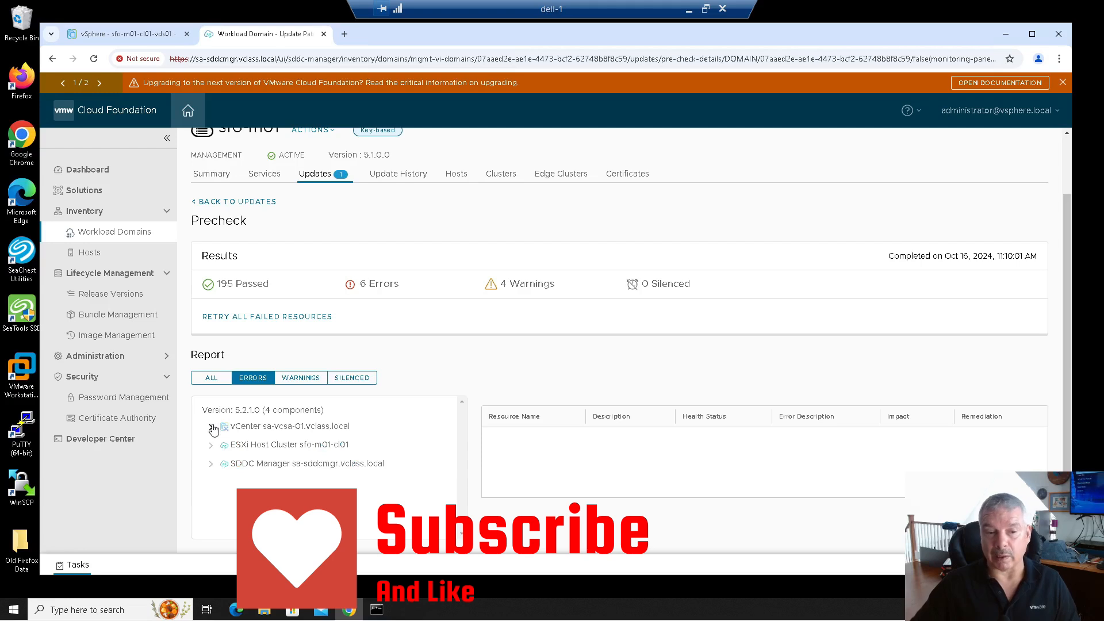
pyautogui.click(210, 447)
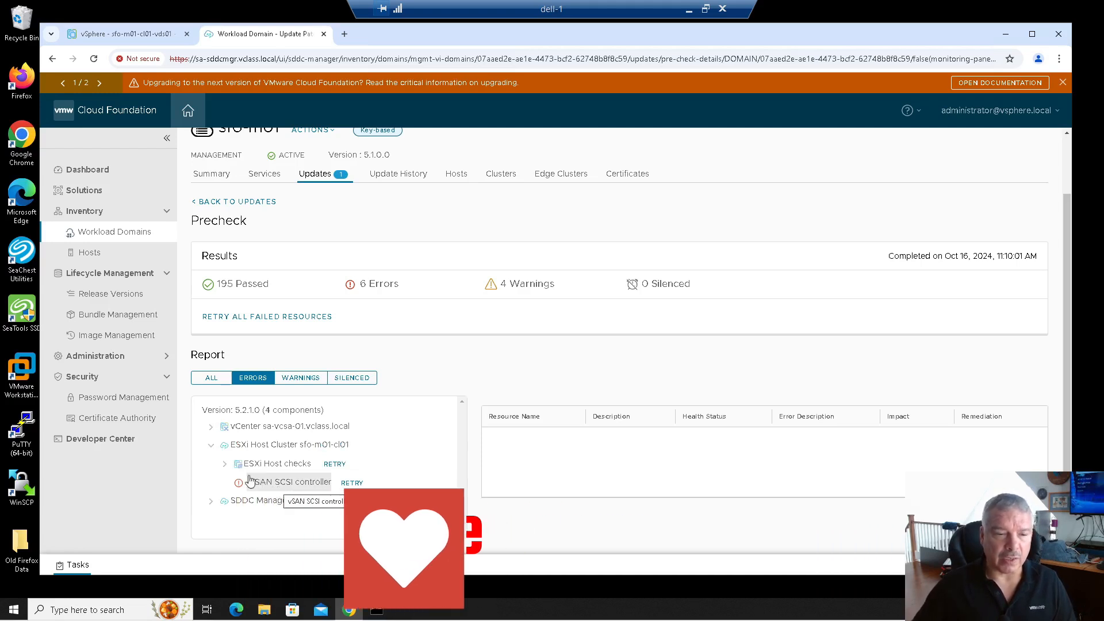
pyautogui.click(211, 446)
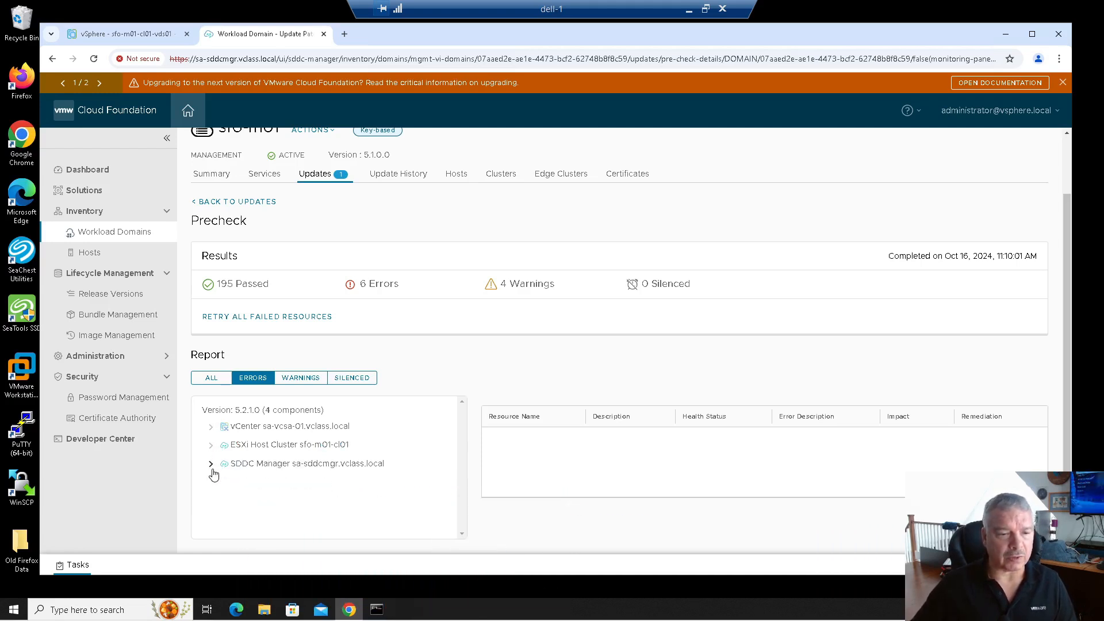
pyautogui.click(211, 464)
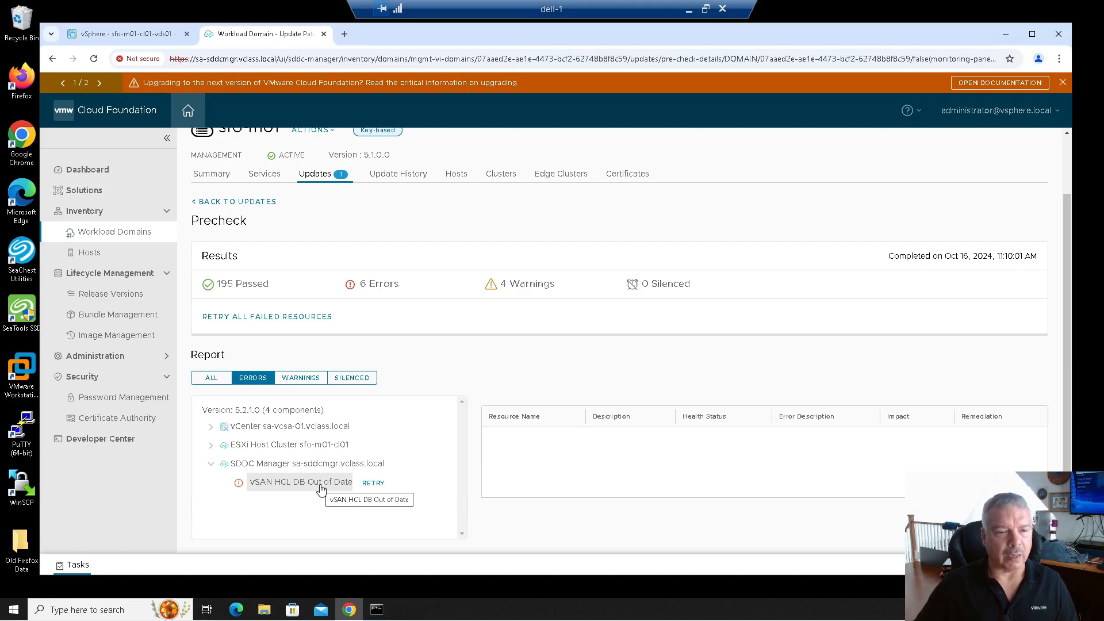
pyautogui.click(211, 447)
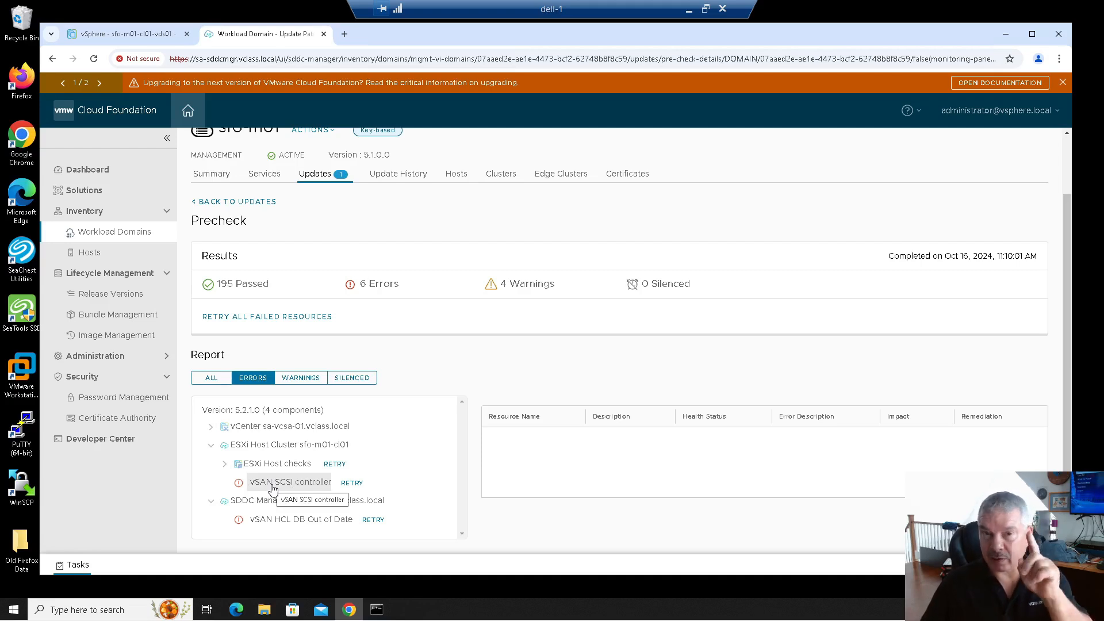
# Show the vSAN HCL DB Out of Date error details, then open vCenter's vSAN update settings in vSphere Client.
pyautogui.click(260, 520)
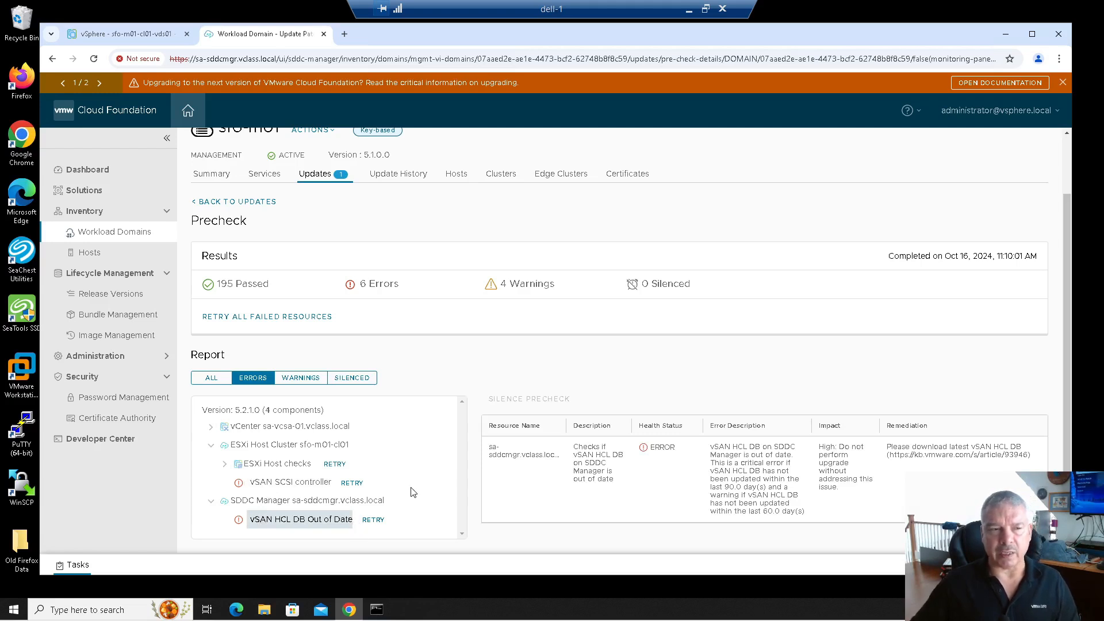
pyautogui.click(138, 43)
pyautogui.click(105, 187)
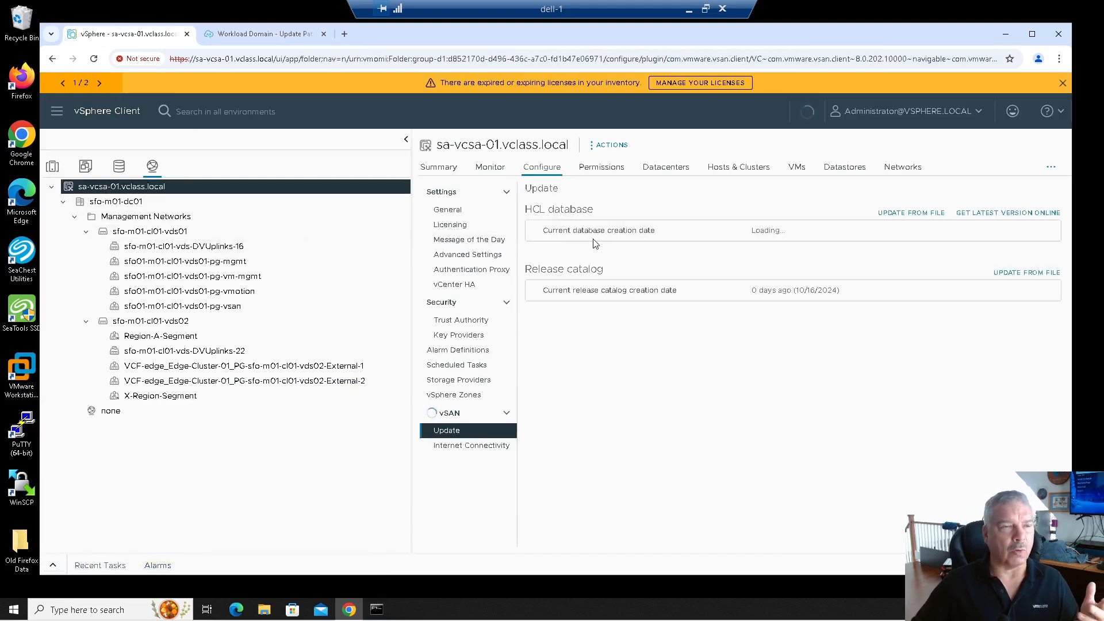
# Compare with the precheck, retry fetching the latest HCL database online, and bring up the Broadcom KB article.
pyautogui.click(281, 38)
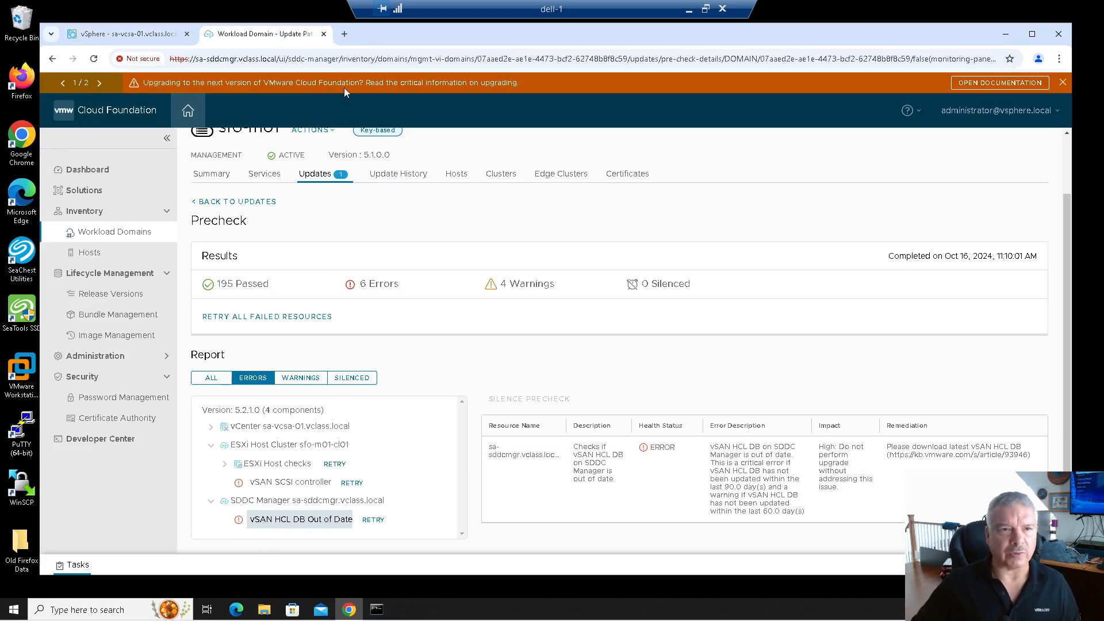
pyautogui.click(137, 31)
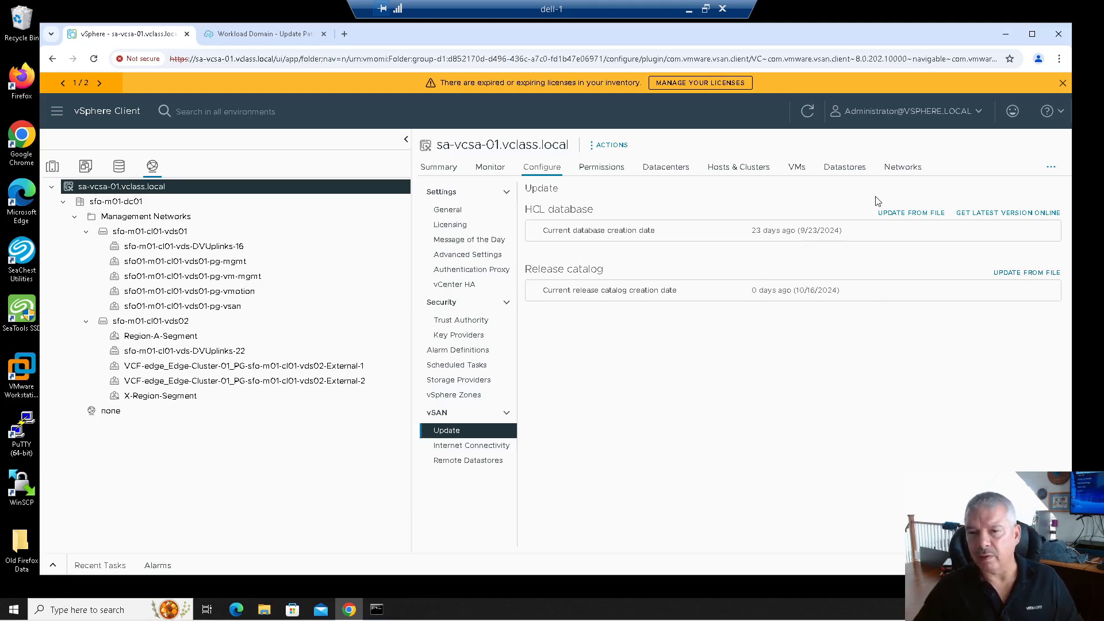
pyautogui.click(980, 213)
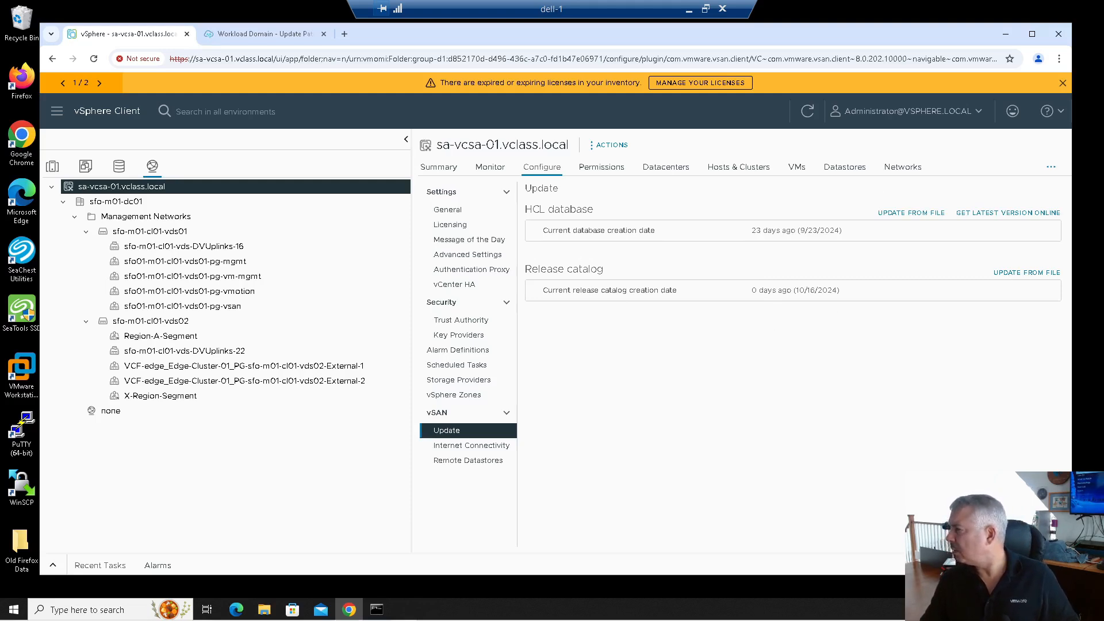
pyautogui.moveTo(1103, 190); pyautogui.dragTo(512, 77)
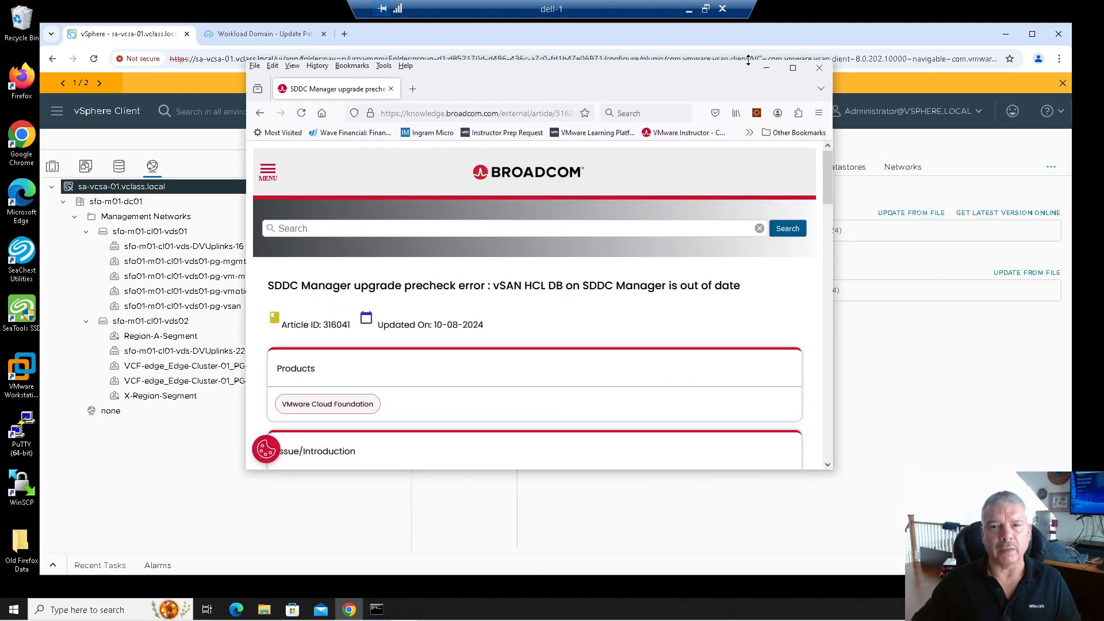
# Maximize KB article 316041, read through its Resolution steps, then minimize Firefox.
pyautogui.click(792, 68)
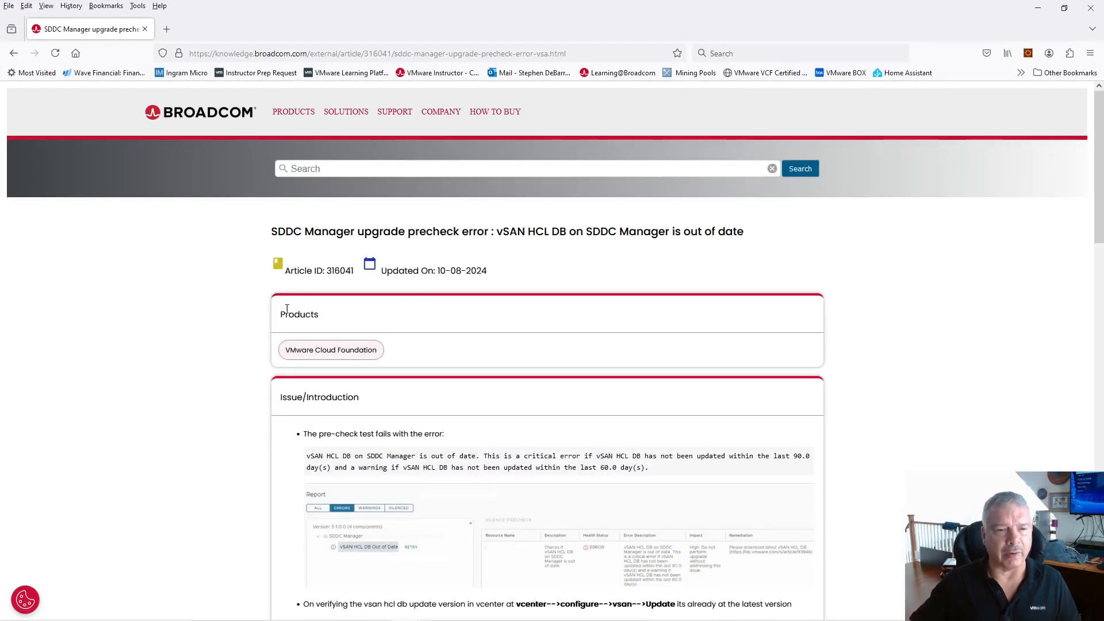
pyautogui.moveTo(325, 274); pyautogui.dragTo(364, 278)
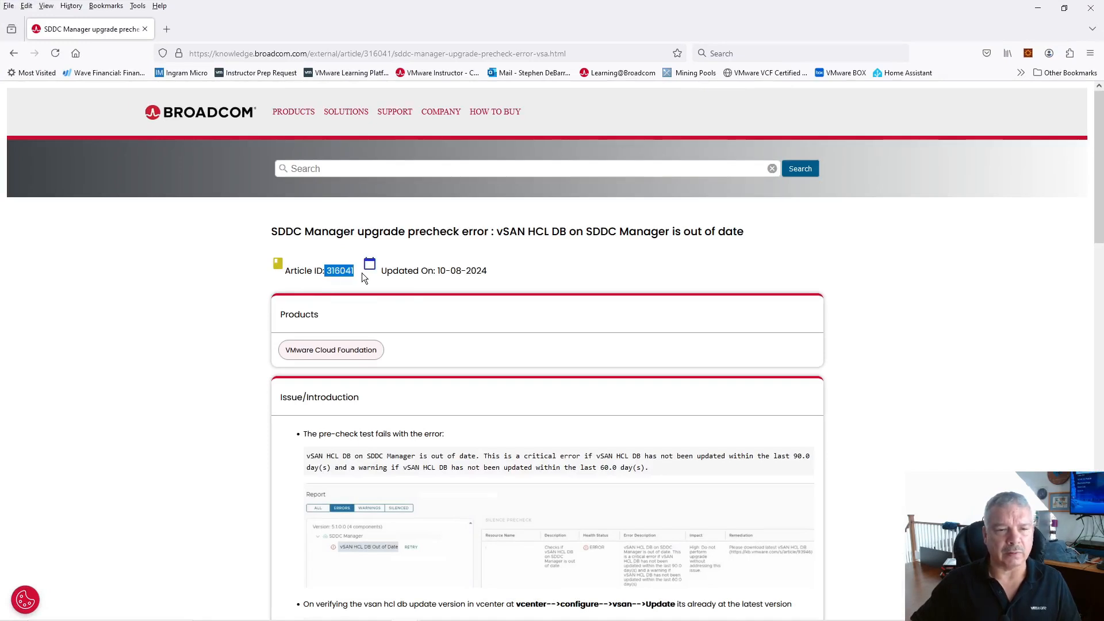
pyautogui.scroll(-5, 417, 319)
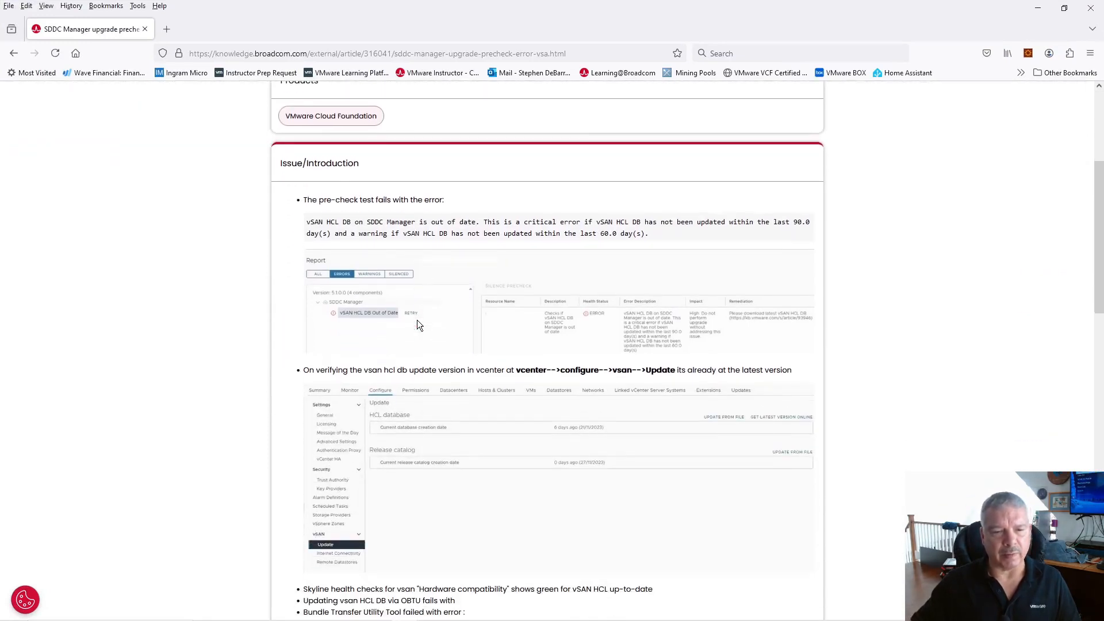
pyautogui.scroll(-6, 373, 312)
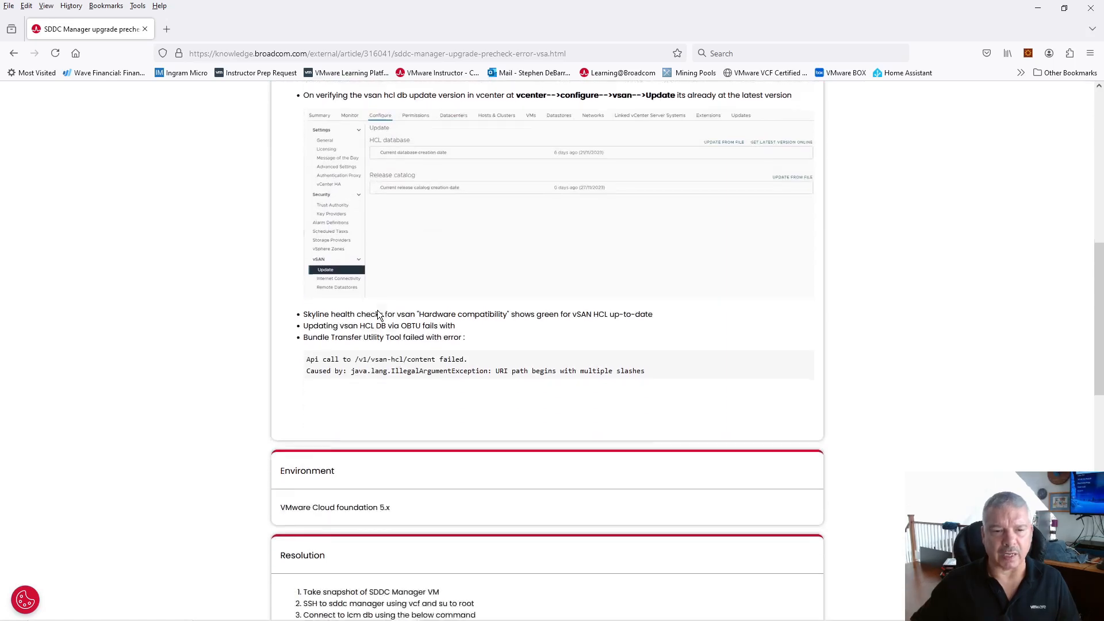
pyautogui.scroll(-6, 372, 316)
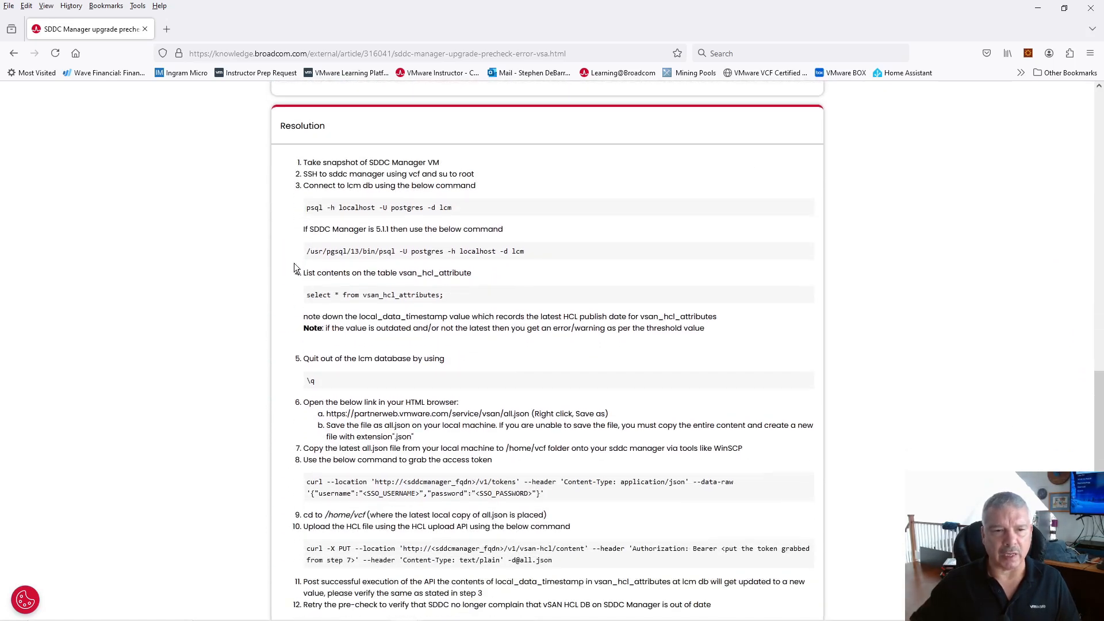
pyautogui.moveTo(308, 210); pyautogui.dragTo(495, 352)
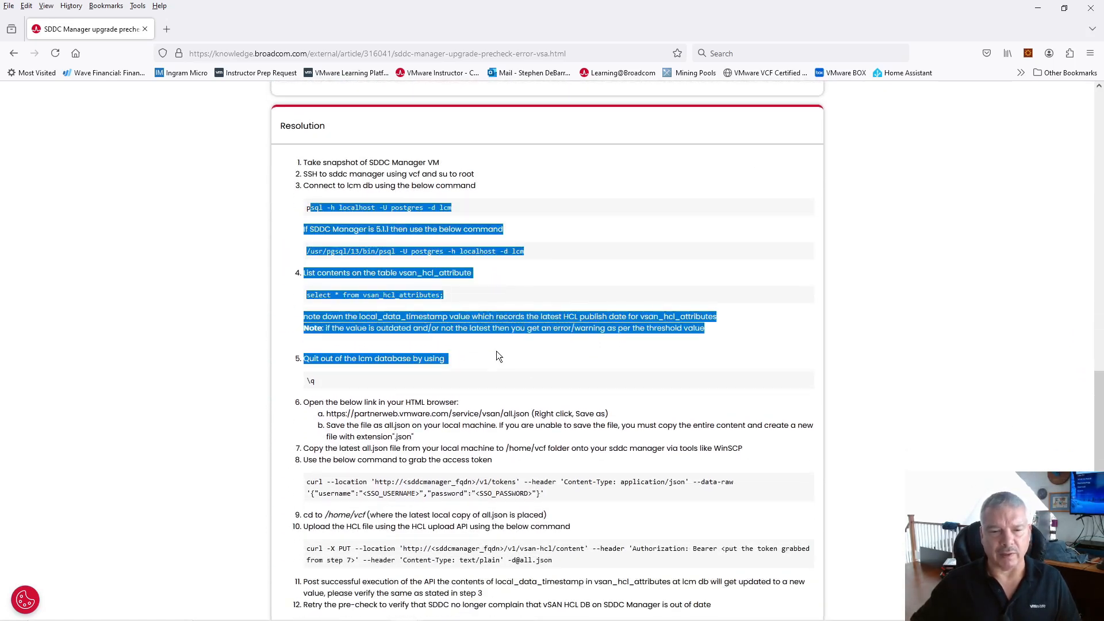
pyautogui.scroll(-2, 495, 351)
pyautogui.scroll(-3, 494, 351)
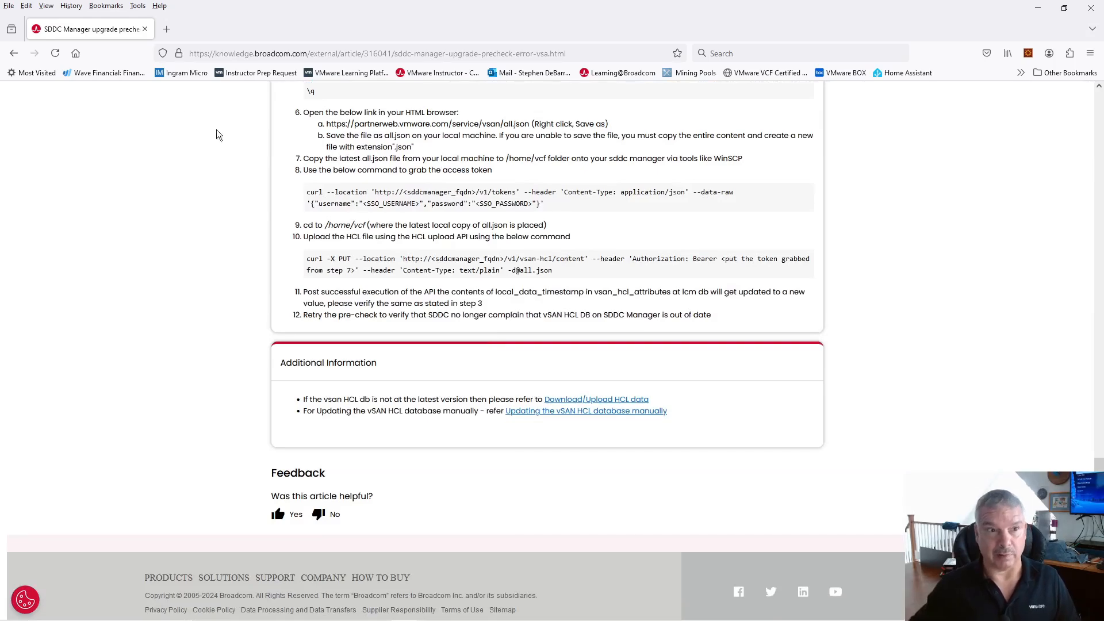
pyautogui.scroll(20, 285, 342)
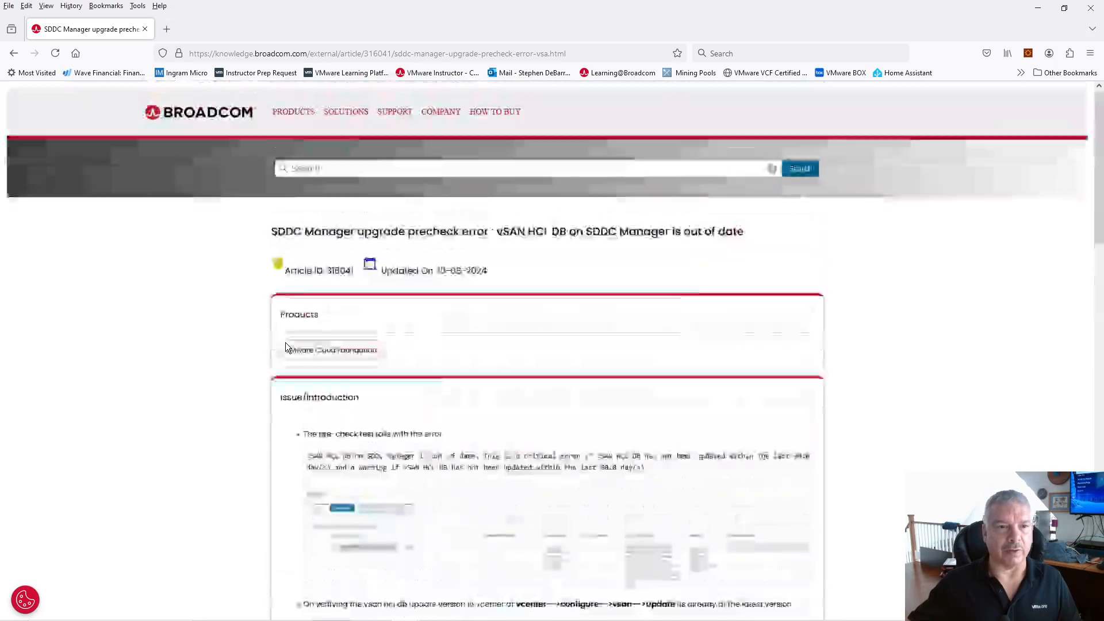
pyautogui.scroll(-1, 286, 343)
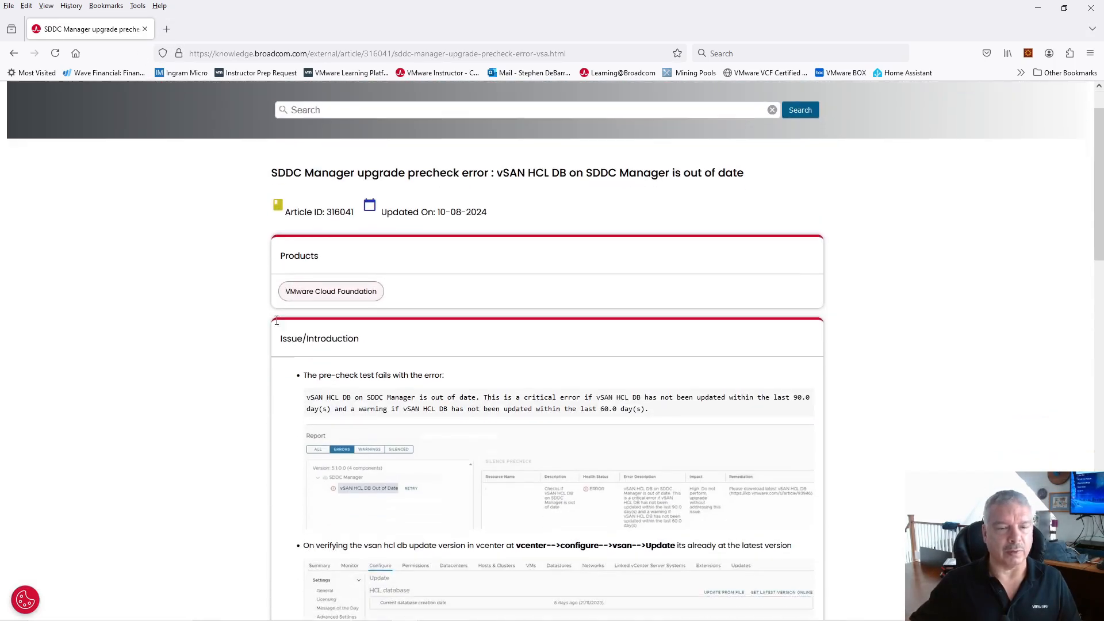
pyautogui.click(147, 31)
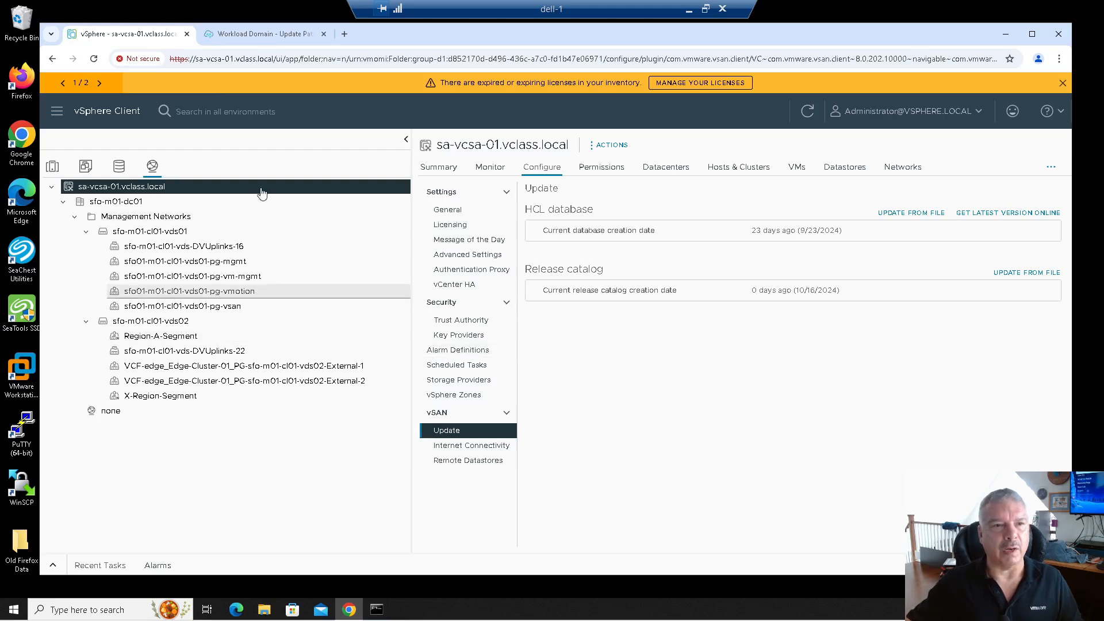
# Return to sfo-m01 Updates and view the 5.2.1.0 bundles: SDDC Manager, NSX, vCenter, ESXi.
pyautogui.click(244, 36)
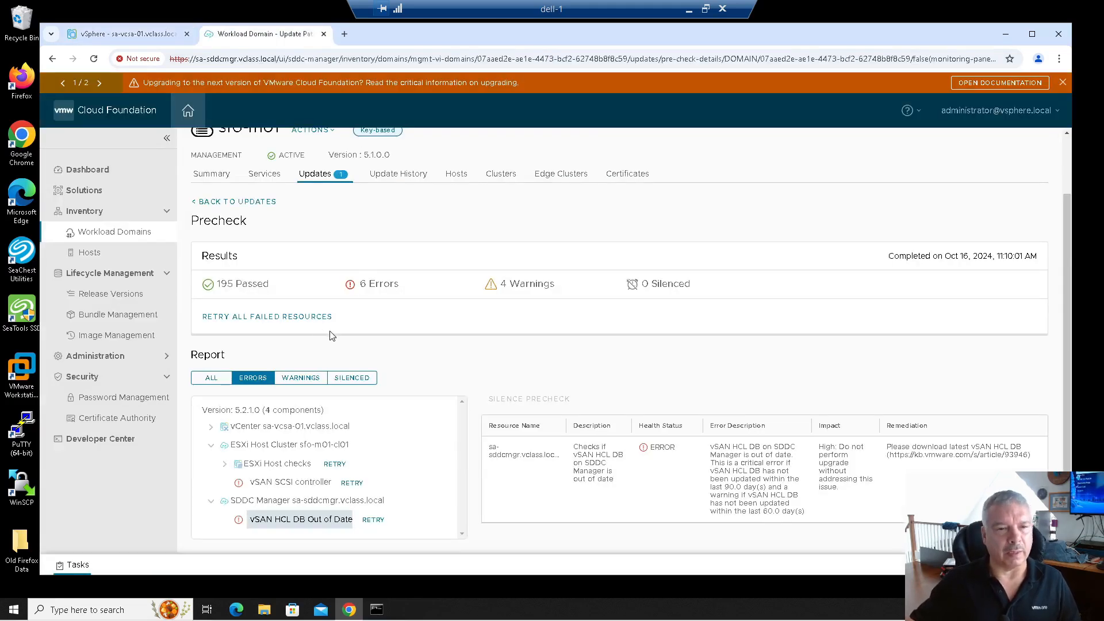
pyautogui.scroll(1, 314, 332)
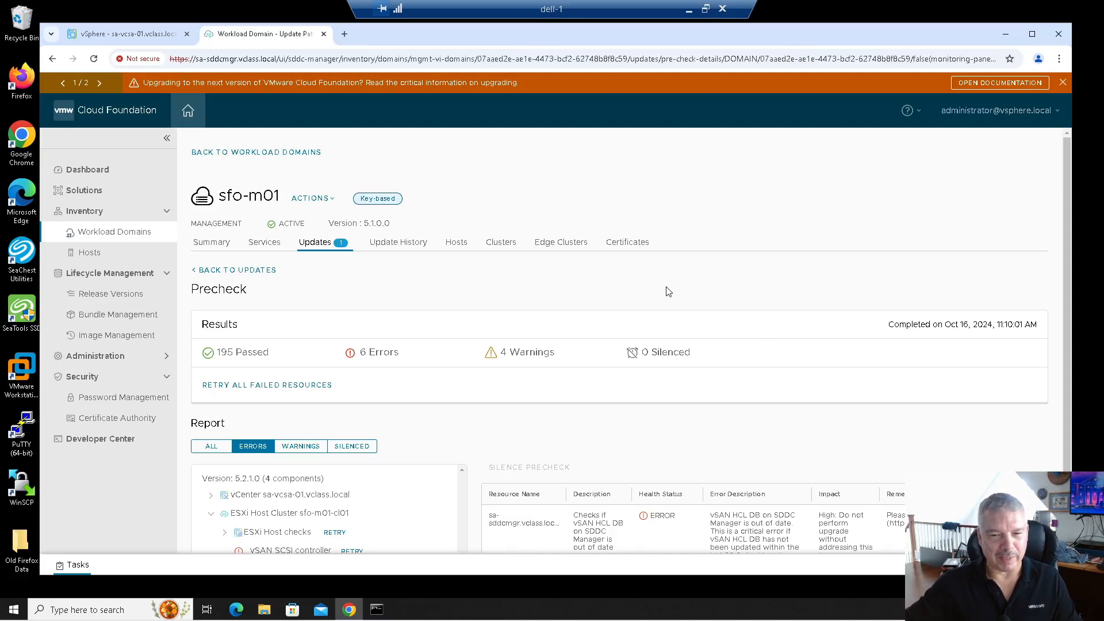
pyautogui.scroll(-1, 669, 292)
pyautogui.scroll(1, 542, 353)
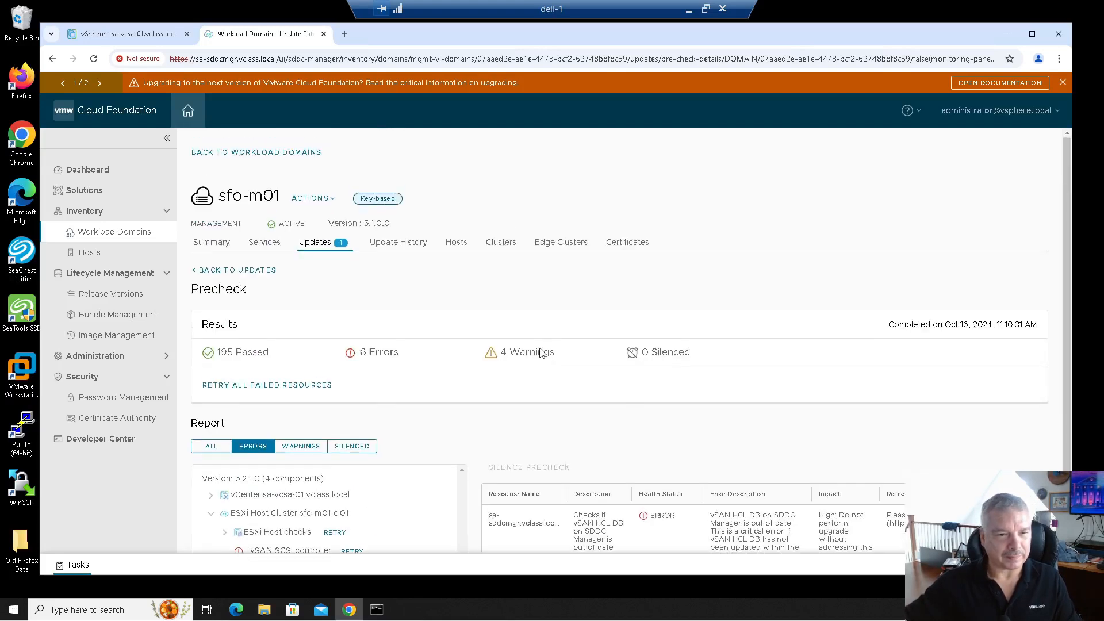
pyautogui.click(259, 274)
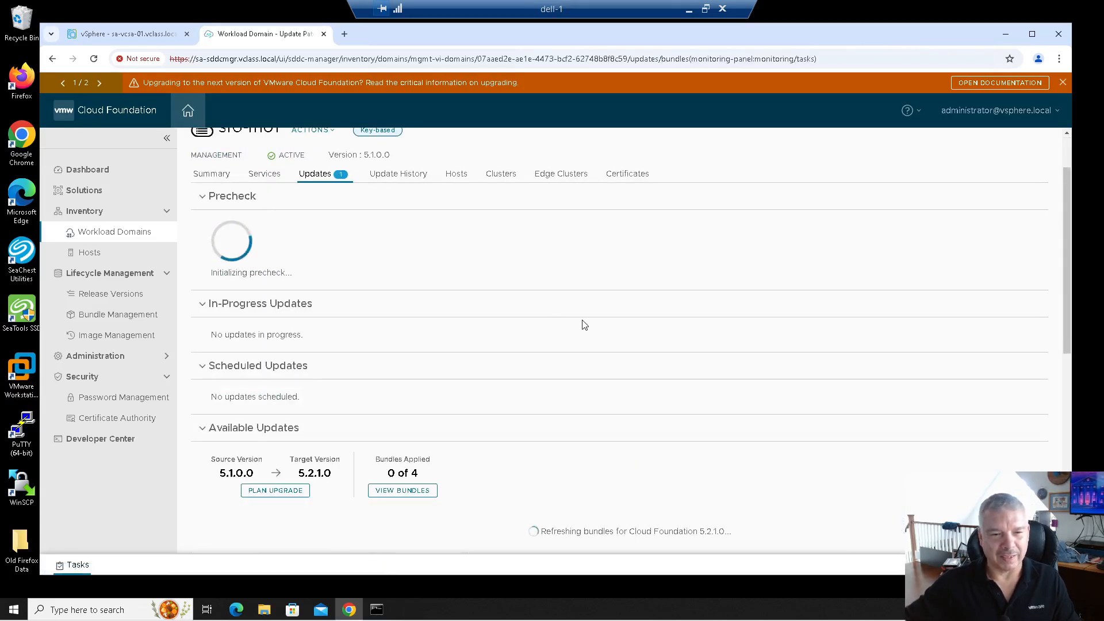
pyautogui.scroll(-2, 575, 328)
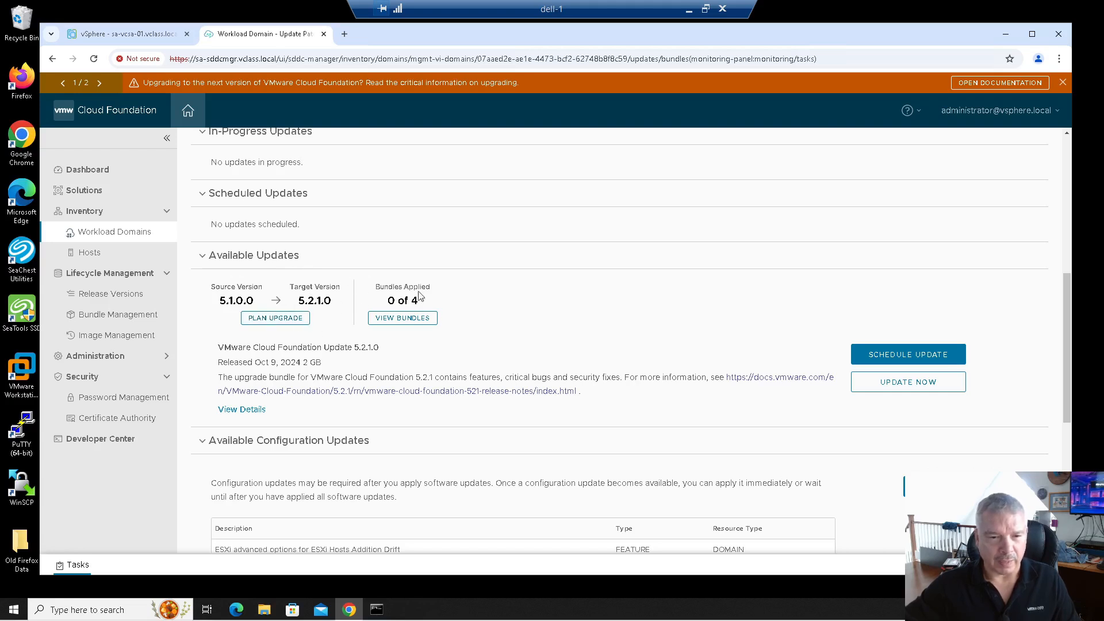
pyautogui.click(399, 322)
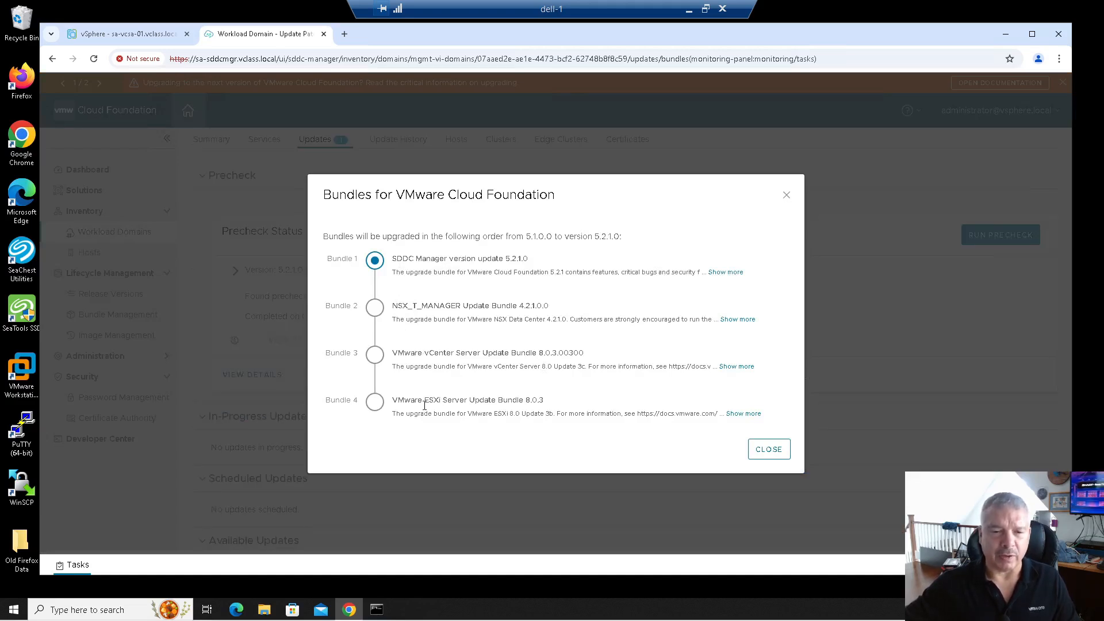
# Close the bundle list and start the 5.2.1.0 update immediately without scheduling a date.
pyautogui.click(768, 449)
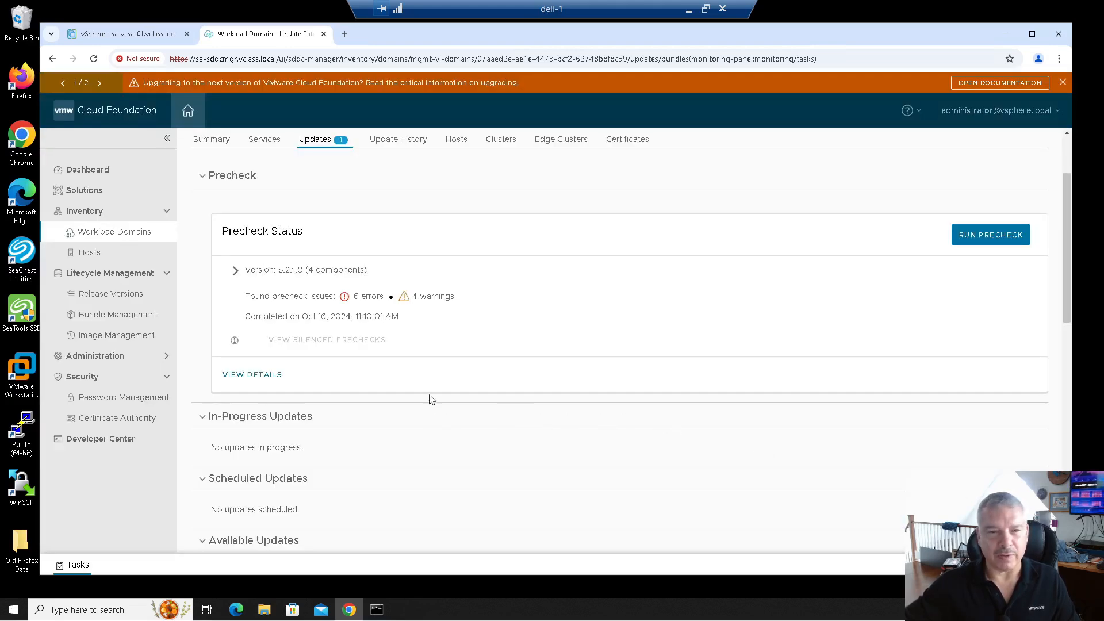
pyautogui.scroll(-2, 305, 315)
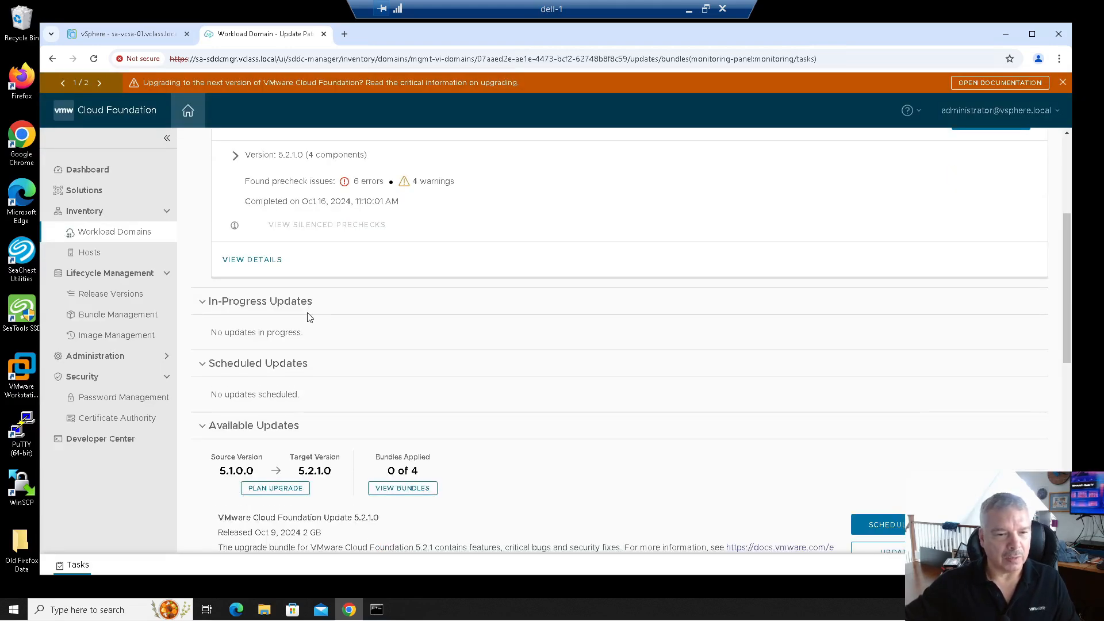
pyautogui.scroll(-2, 368, 362)
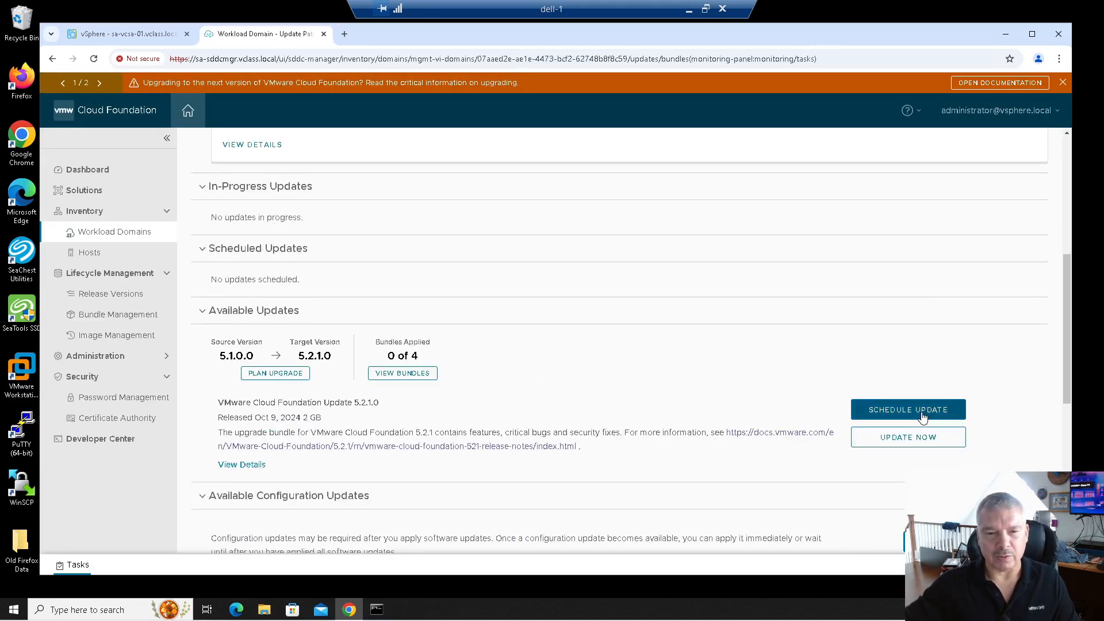
pyautogui.click(903, 410)
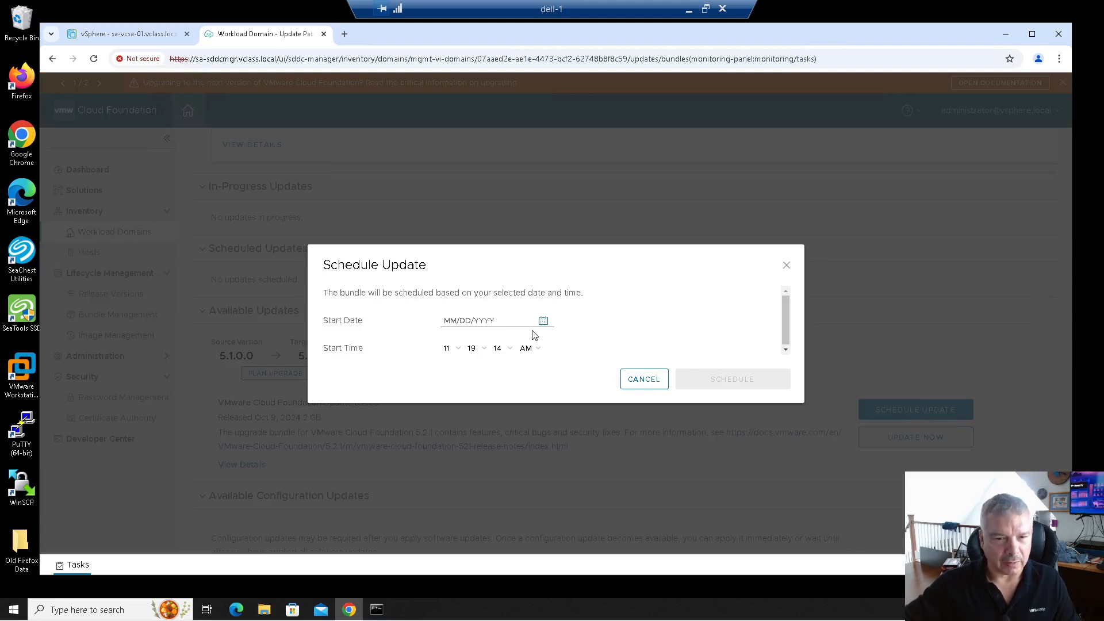
pyautogui.click(646, 378)
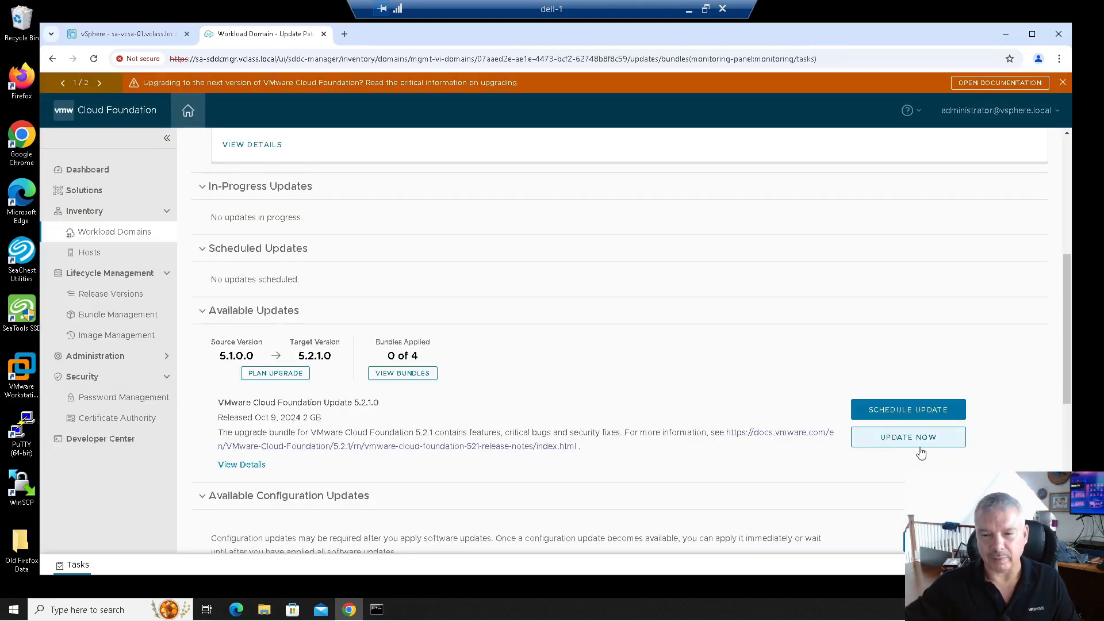
pyautogui.click(883, 444)
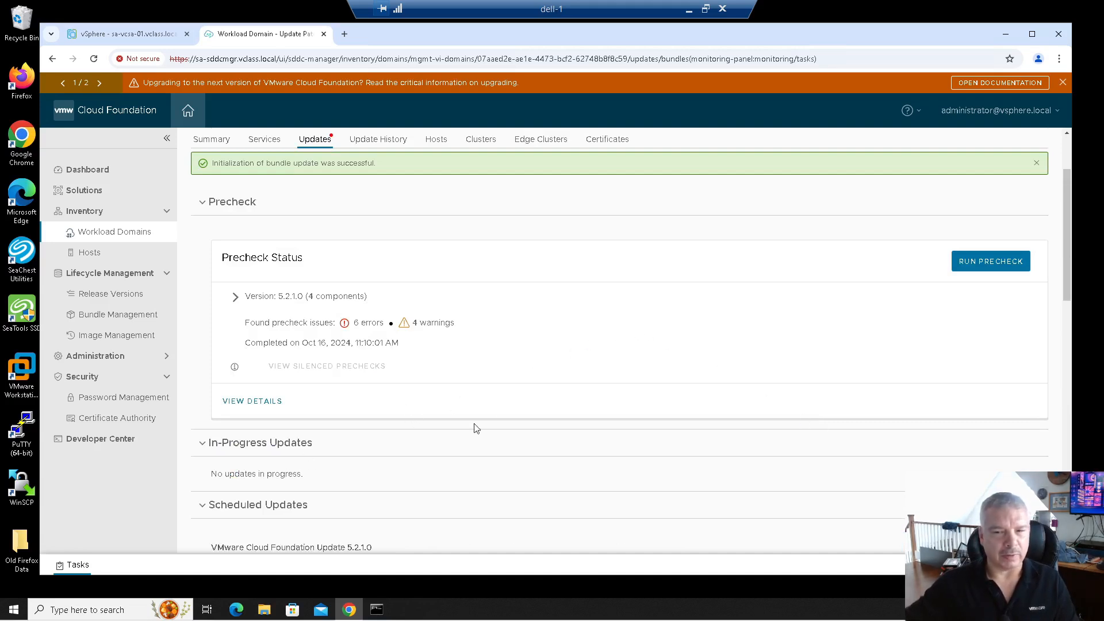
# Review the four update bundles again, then close the list to reach the Update Status page.
pyautogui.scroll(2, 578, 377)
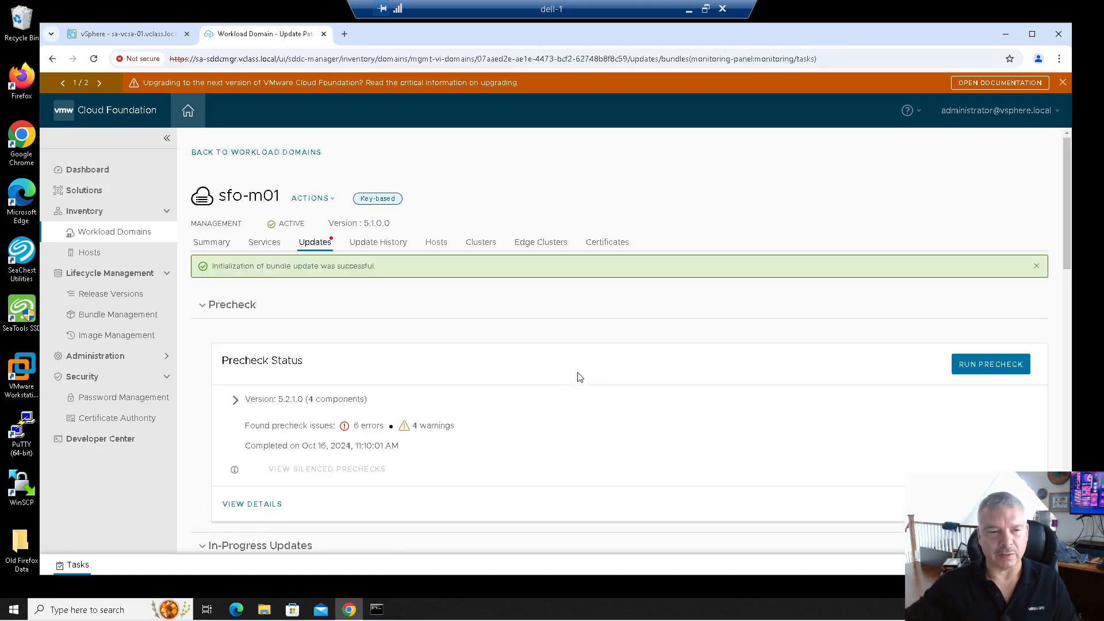
pyautogui.scroll(-4, 579, 377)
pyautogui.scroll(-2, 579, 378)
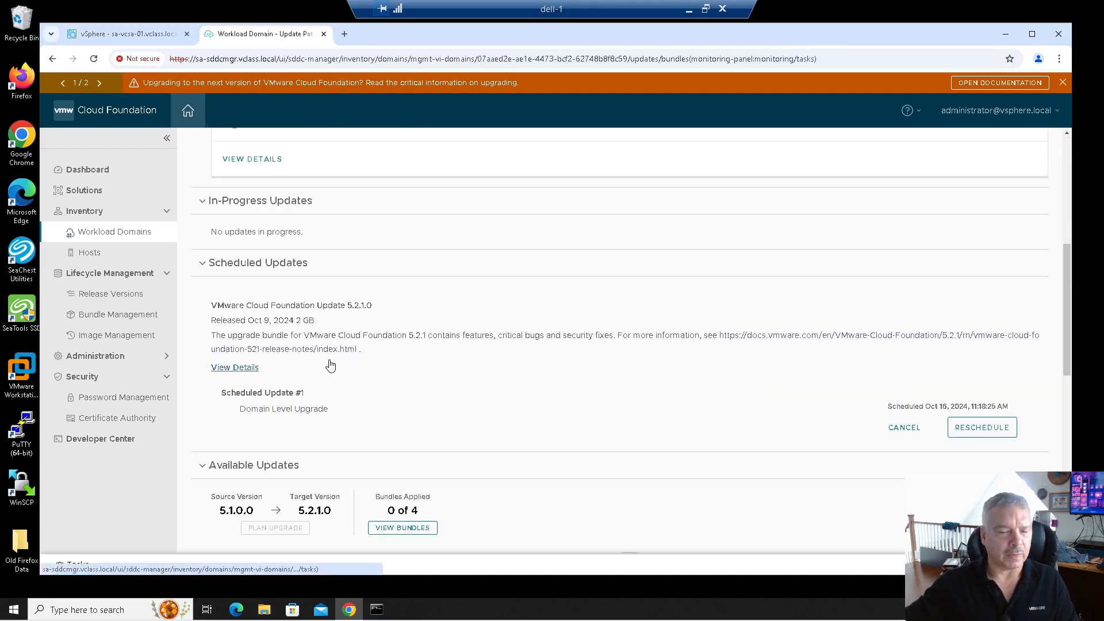
pyautogui.scroll(-1, 454, 391)
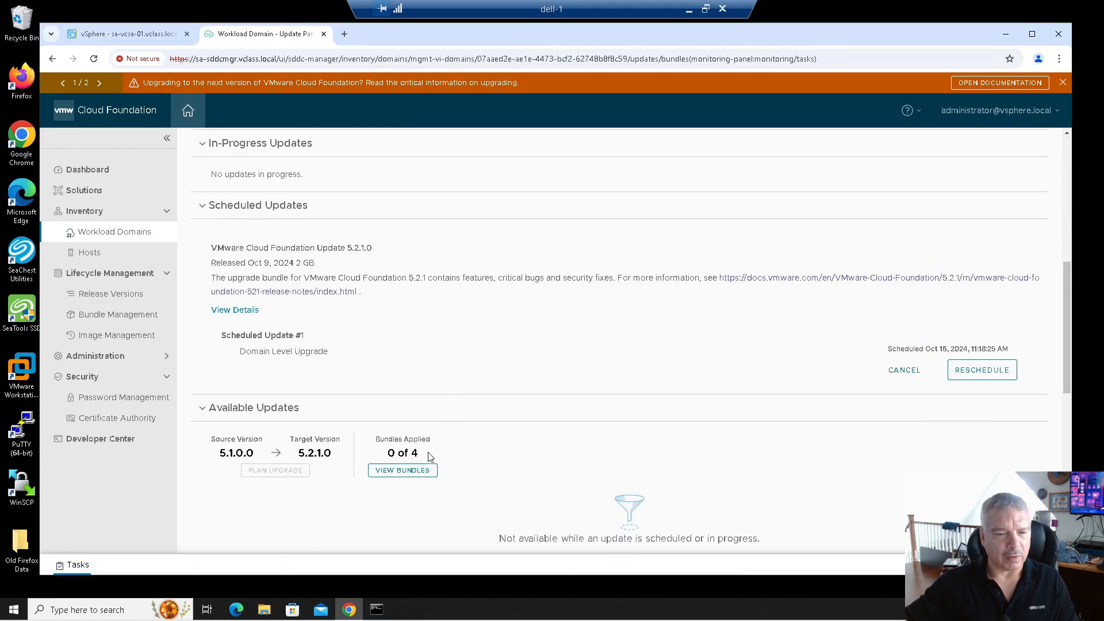
pyautogui.click(402, 470)
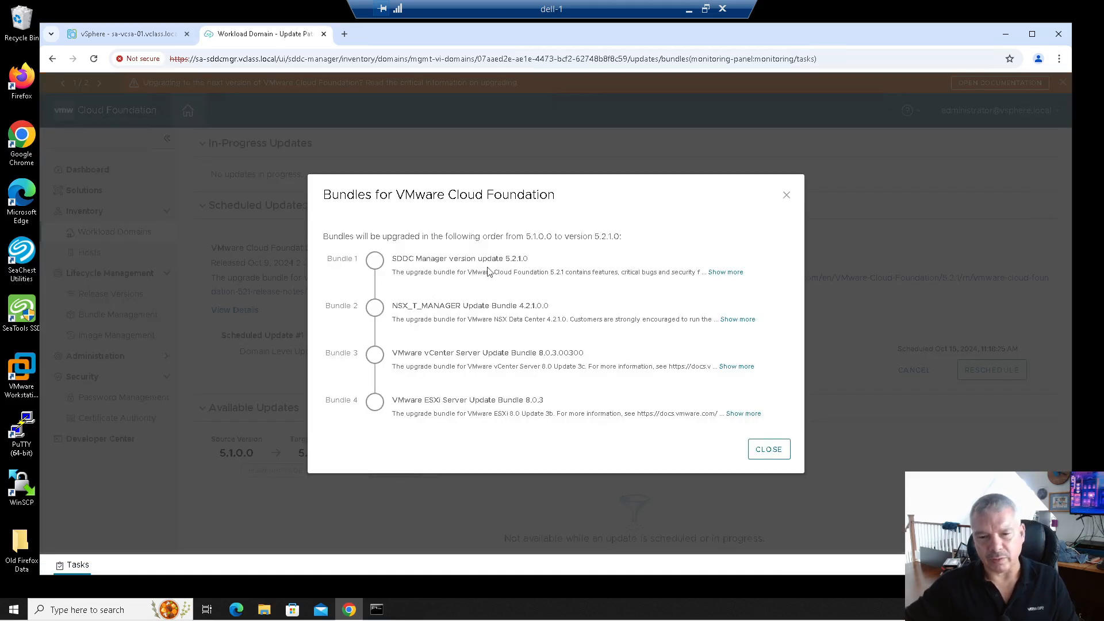
pyautogui.click(768, 449)
pyautogui.scroll(-1, 899, 429)
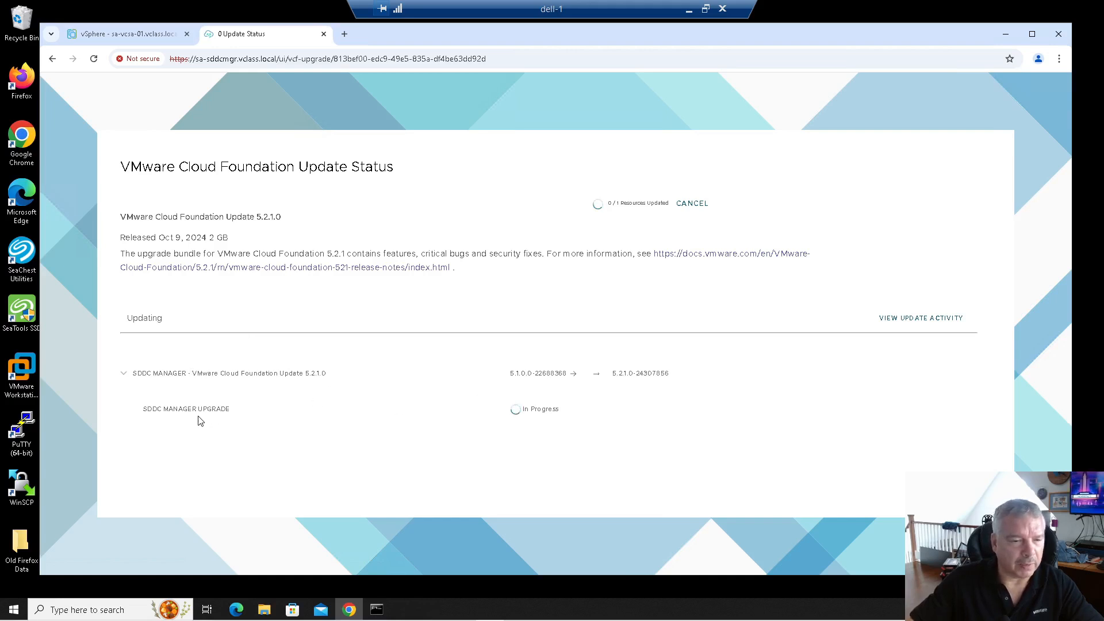
# Expand SDDC MANAGER UPGRADE and scroll through its subtasks as the upgrade completes.
pyautogui.click(127, 376)
pyautogui.click(127, 376)
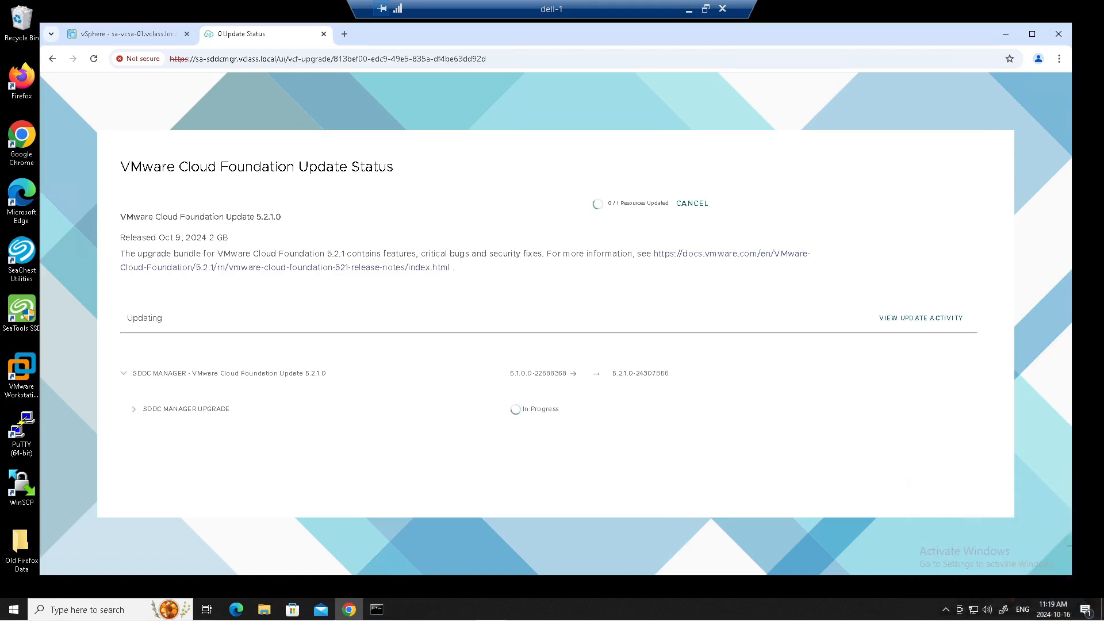
pyautogui.click(133, 409)
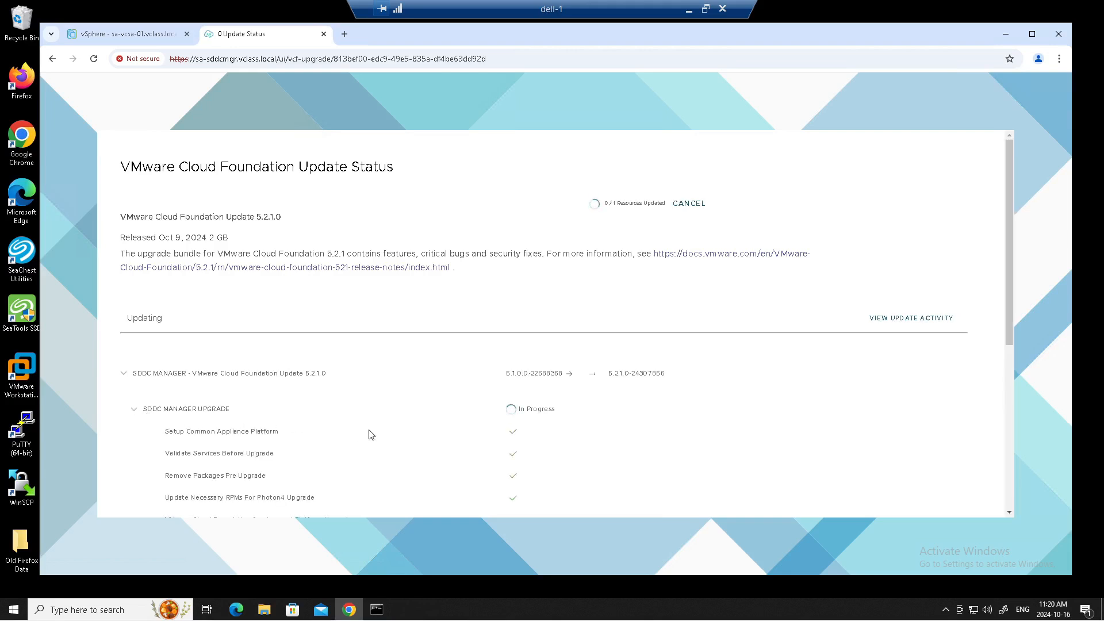
pyautogui.scroll(-1, 371, 435)
pyautogui.scroll(-1, 371, 435)
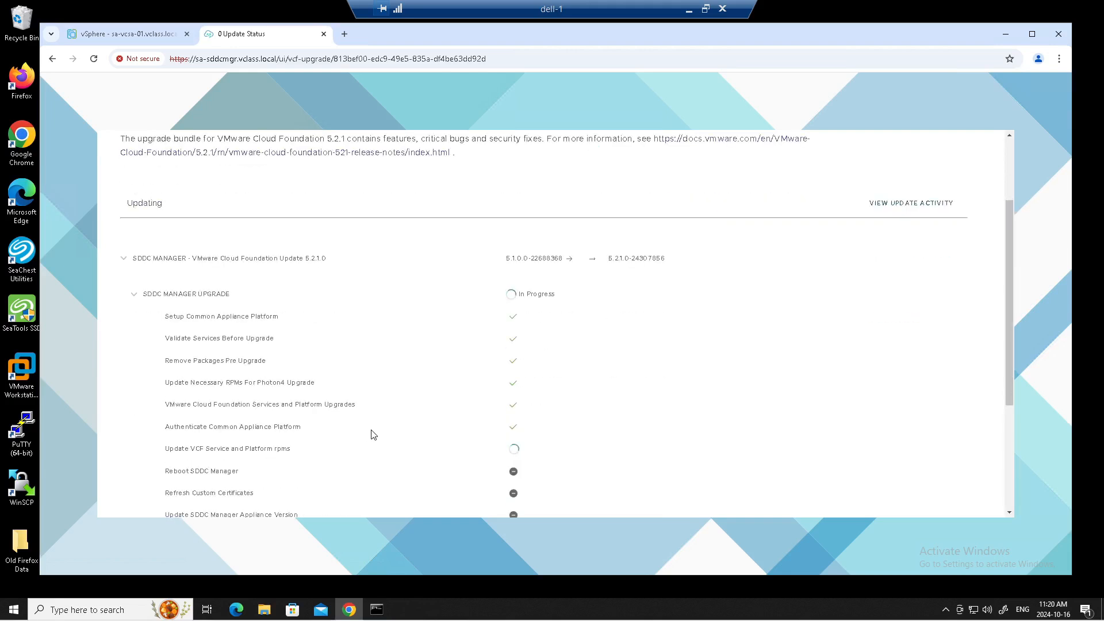
pyautogui.scroll(-1, 371, 435)
pyautogui.scroll(-1, 371, 435)
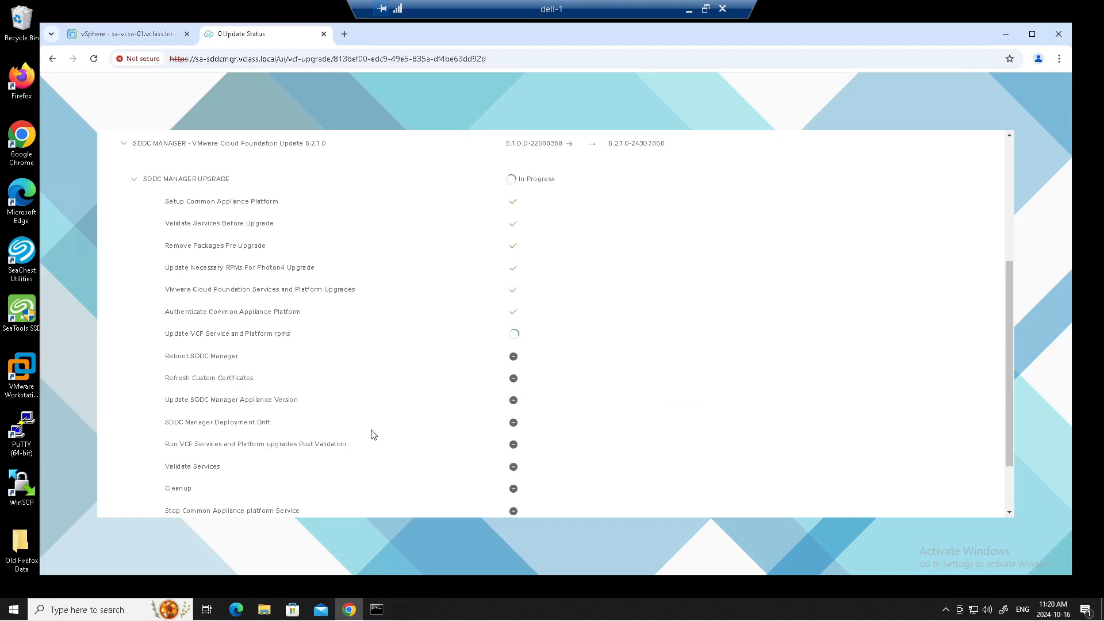
pyautogui.scroll(1, 371, 435)
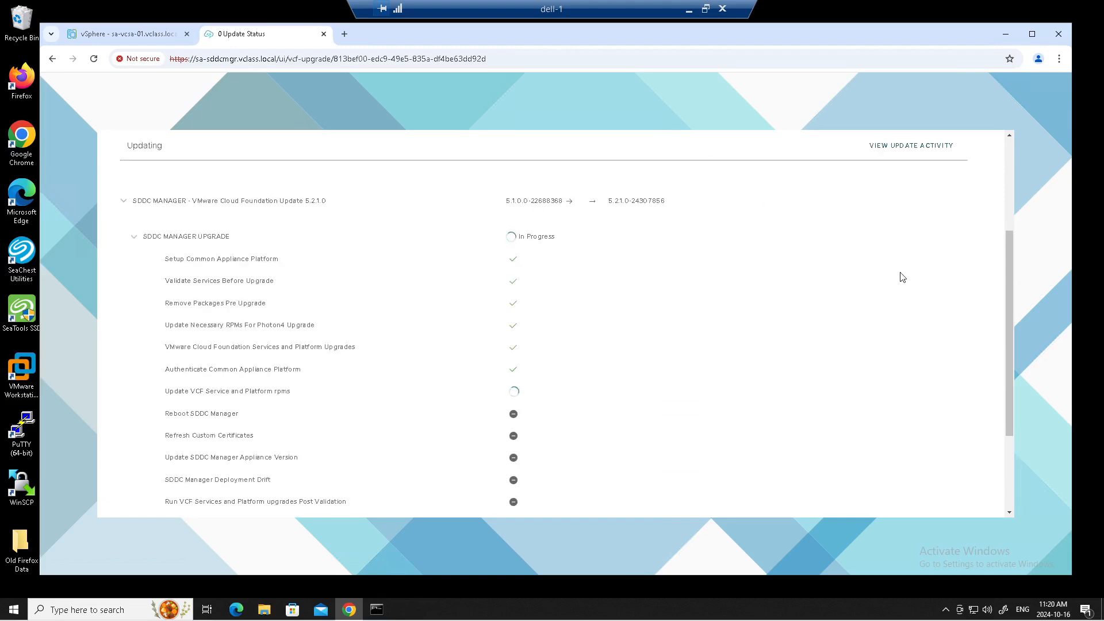
pyautogui.moveTo(1011, 260); pyautogui.dragTo(1005, 295)
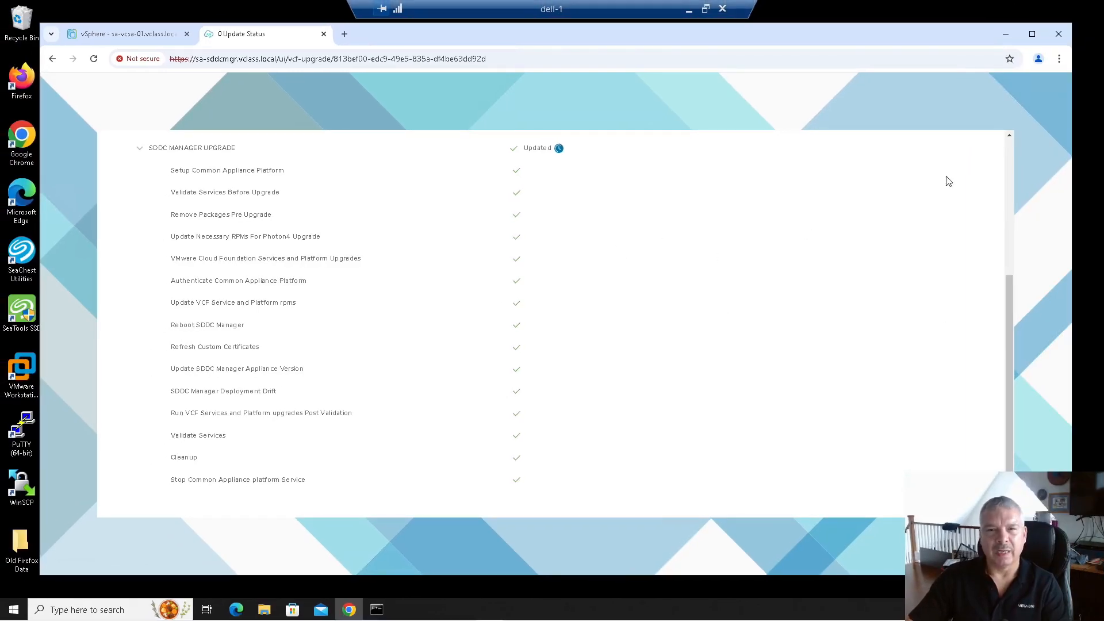
pyautogui.scroll(-1, 551, 322)
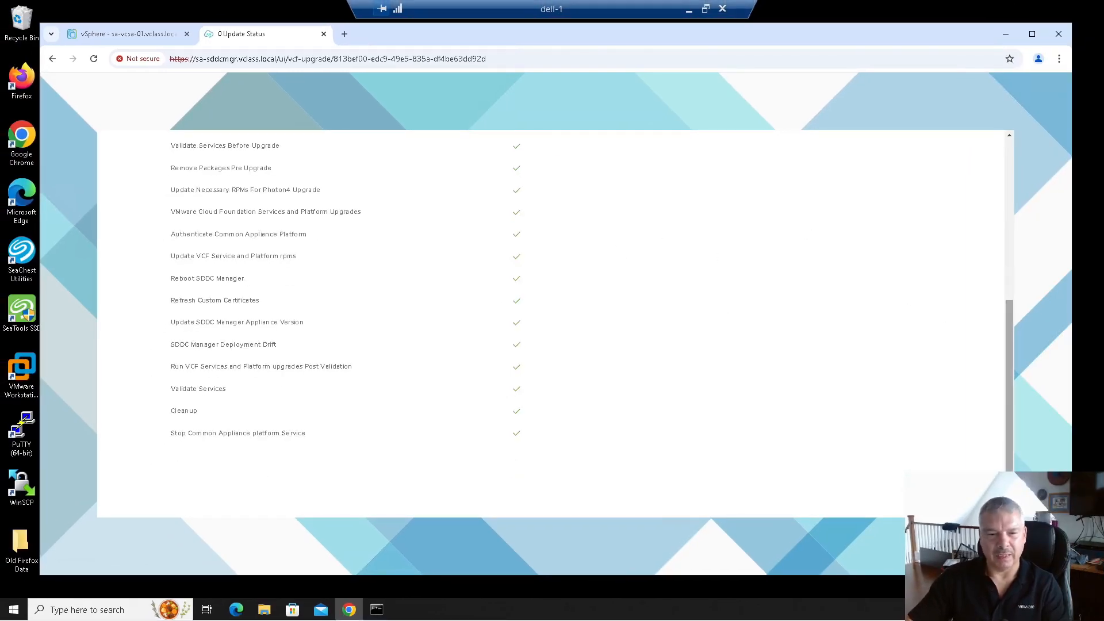
pyautogui.moveTo(1007, 460); pyautogui.dragTo(1007, 243)
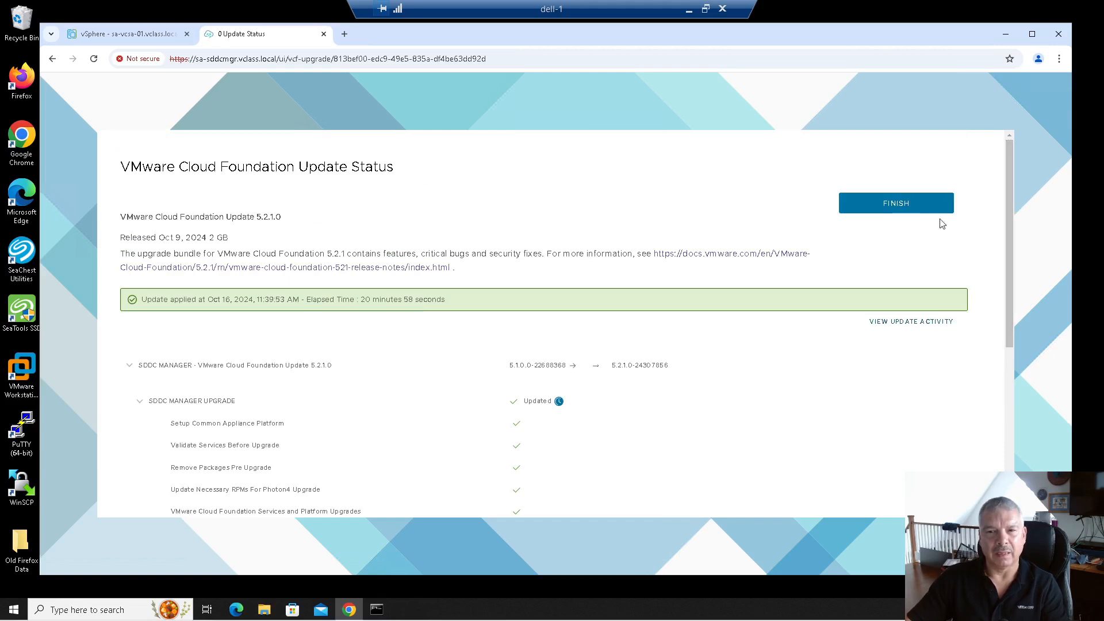
# Finish the completed update, confirm Leave, and select the sign-in username field.
pyautogui.click(885, 214)
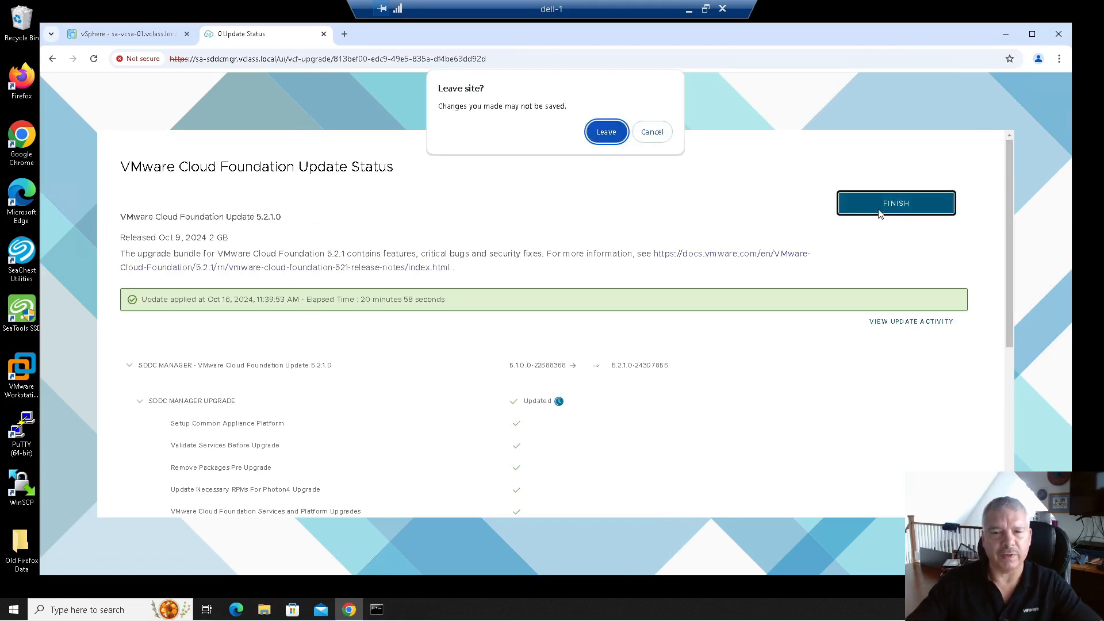
pyautogui.click(600, 135)
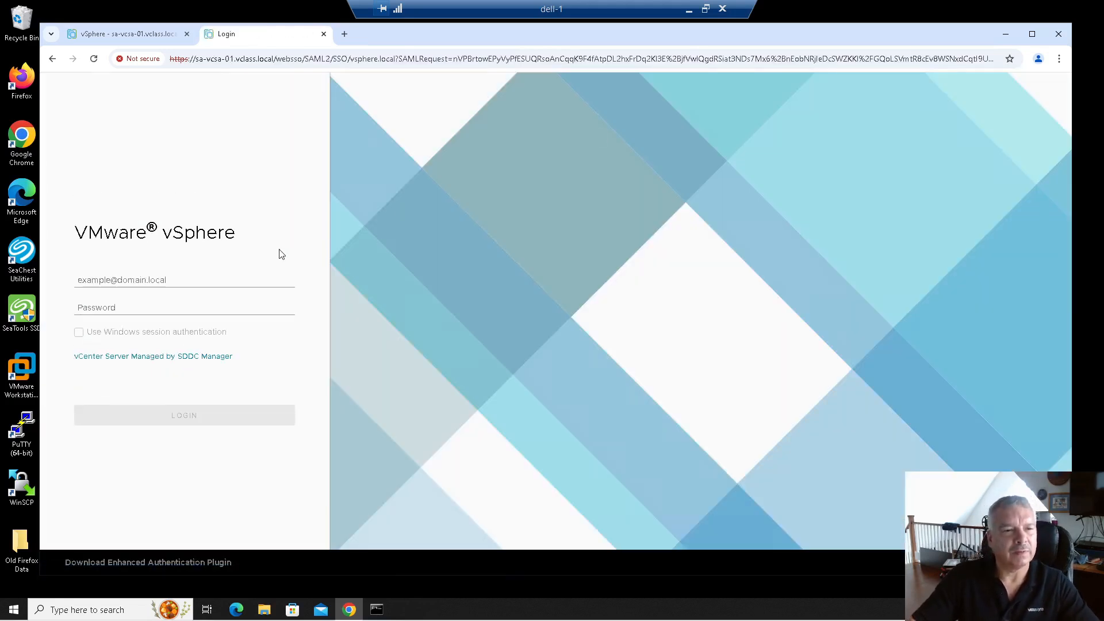
pyautogui.click(155, 280)
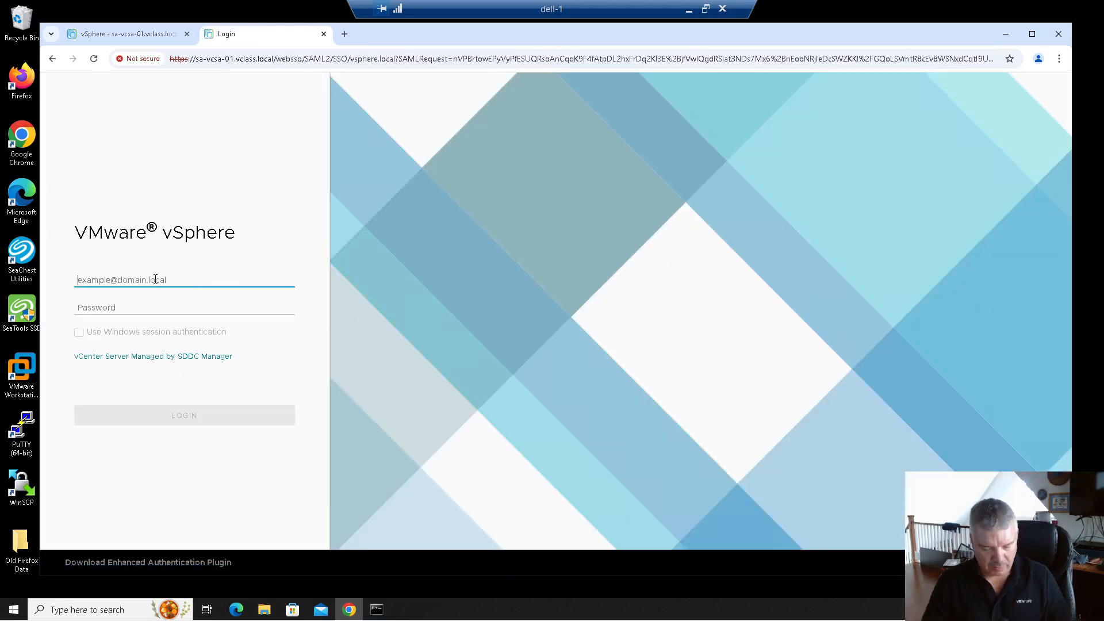
# Sign in with the administrator username and its password.
pyautogui.write('administrator@vsphere.local')
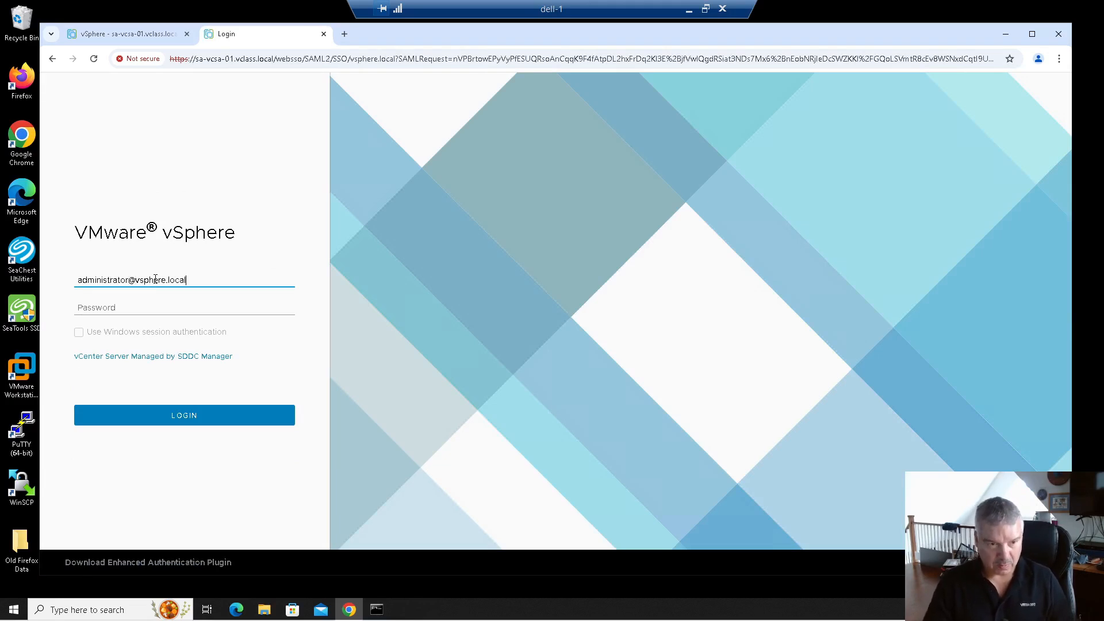
pyautogui.press('Tab')
pyautogui.write('VMware123!')
pyautogui.press('Return')
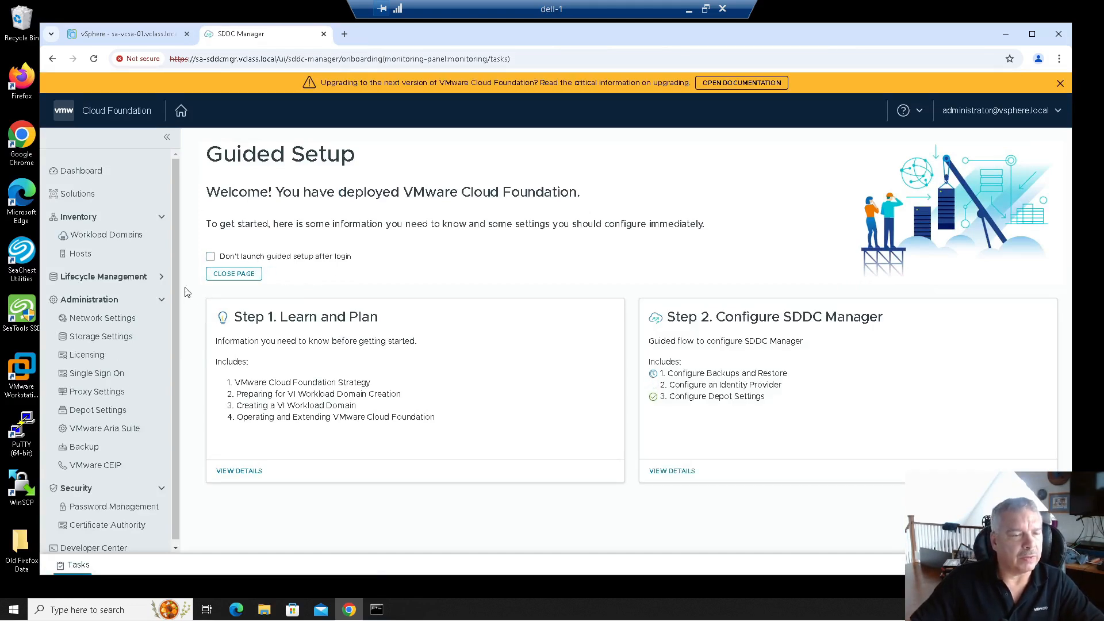
# Open sfo-m01's Updates page and review the upgrade sequence and step progress.
pyautogui.click(123, 236)
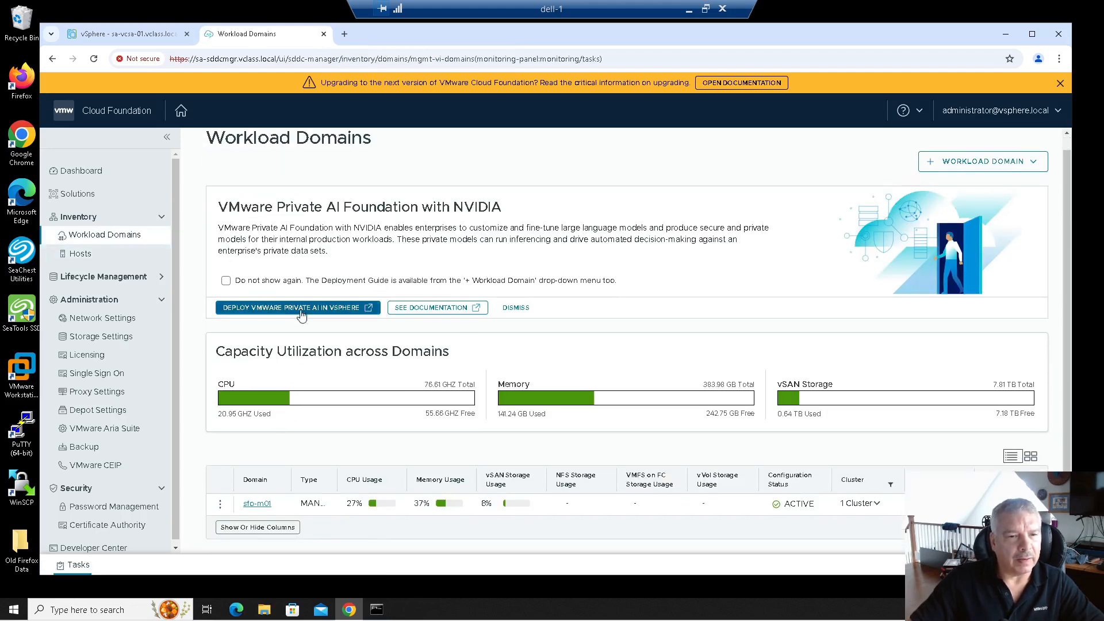
pyautogui.click(257, 505)
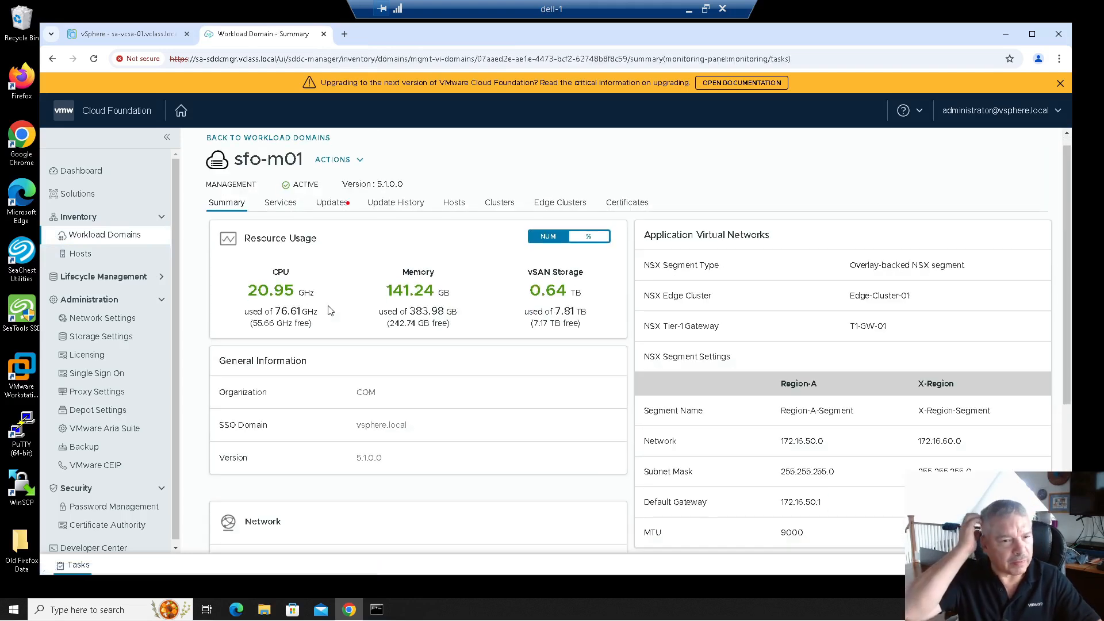
pyautogui.click(328, 209)
pyautogui.scroll(-1, 447, 313)
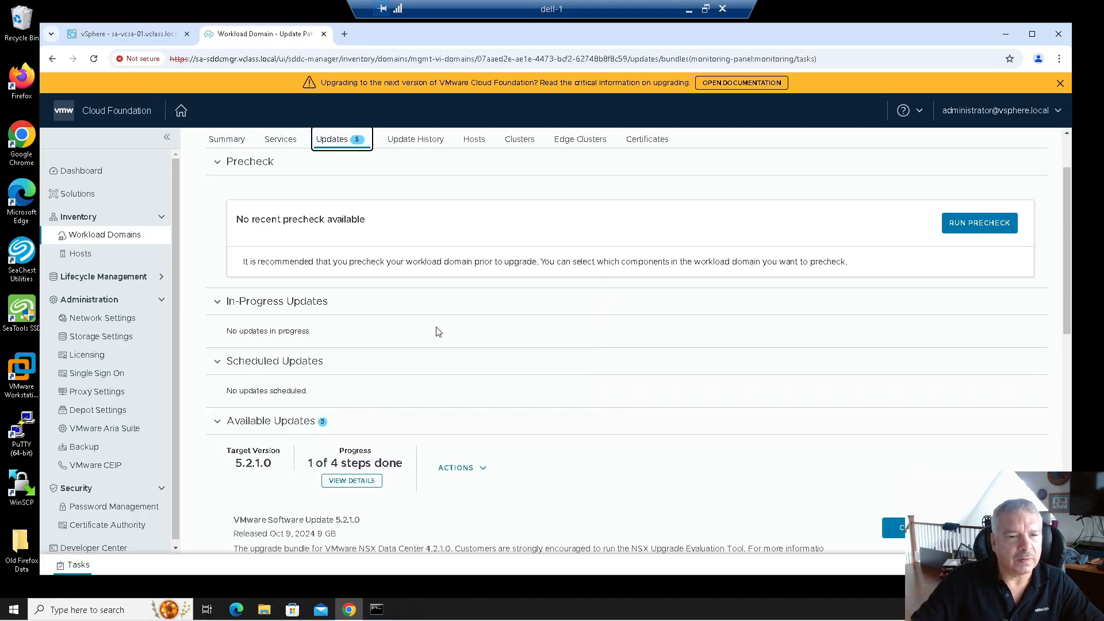
pyautogui.scroll(-1, 430, 339)
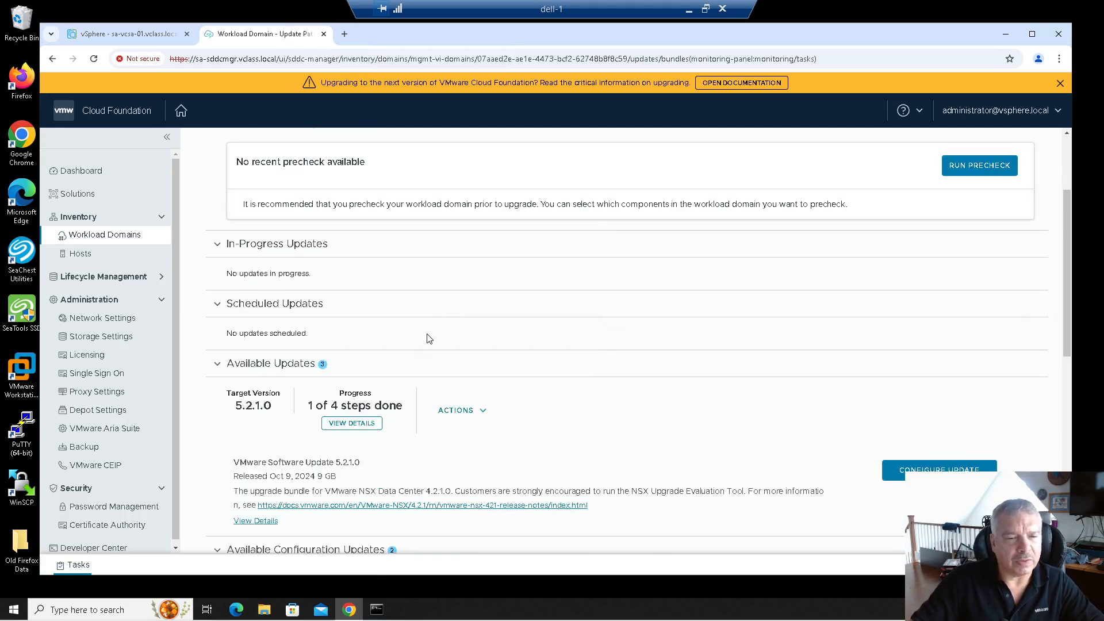
pyautogui.click(351, 423)
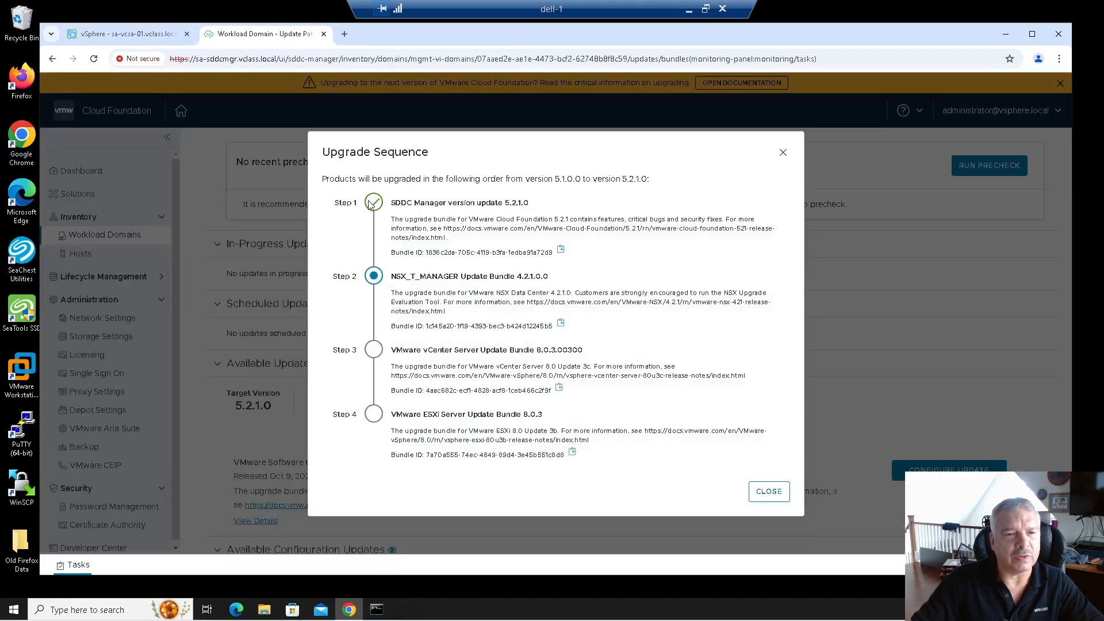
pyautogui.moveTo(494, 206); pyautogui.dragTo(519, 202)
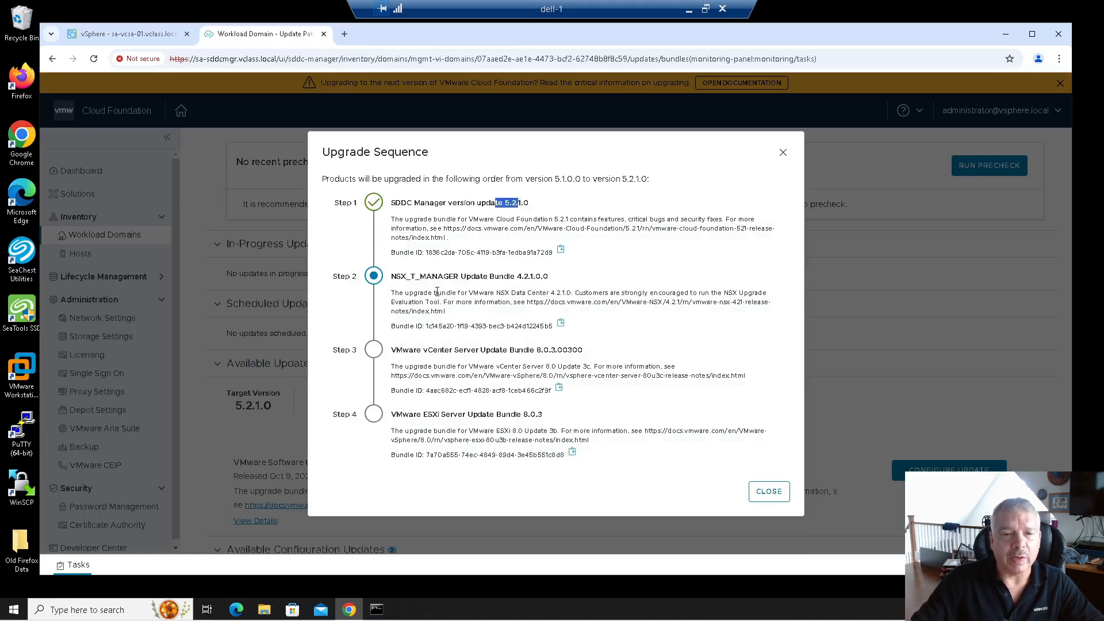
pyautogui.click(769, 492)
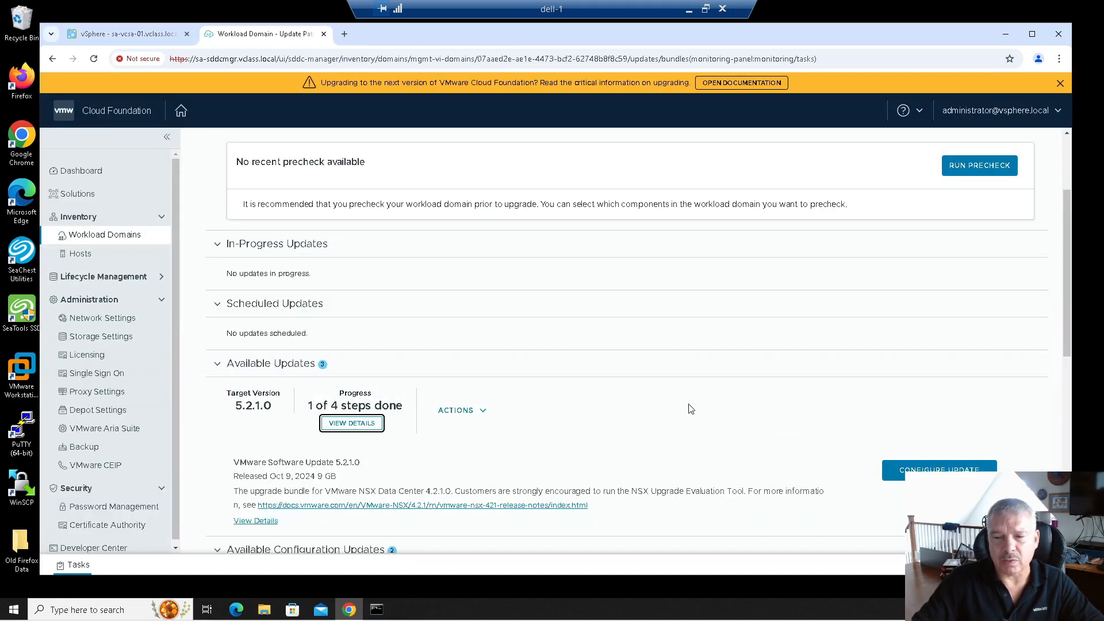
# Scroll to the NSX 5.2.1.0 software update under Available Updates and launch Configure Update.
pyautogui.scroll(-2, 685, 402)
pyautogui.scroll(-1, 680, 399)
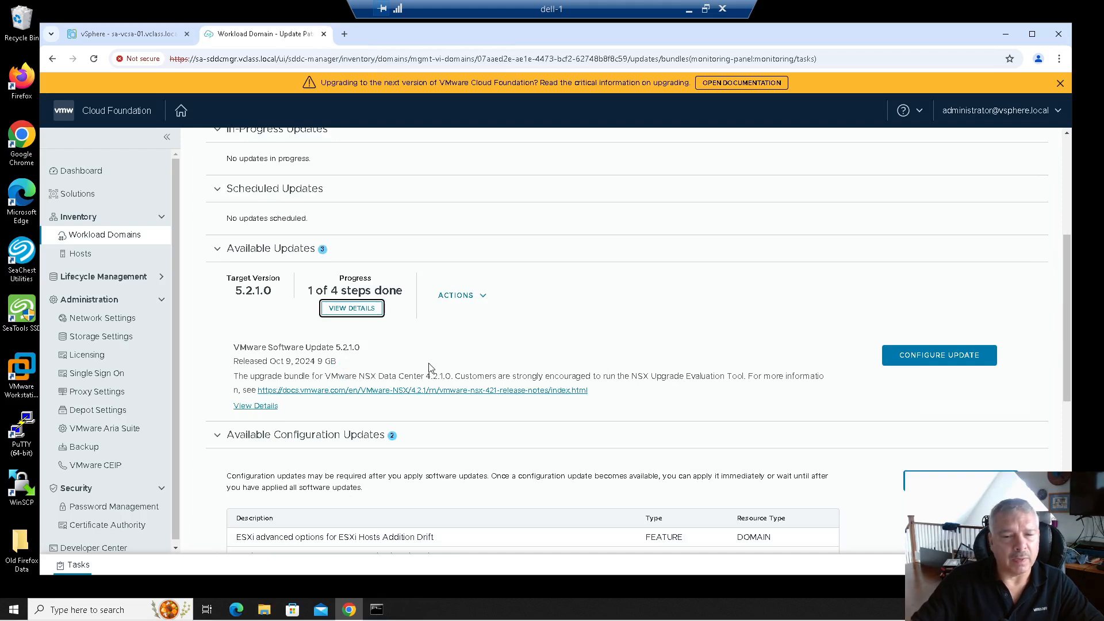
pyautogui.scroll(-1, 430, 367)
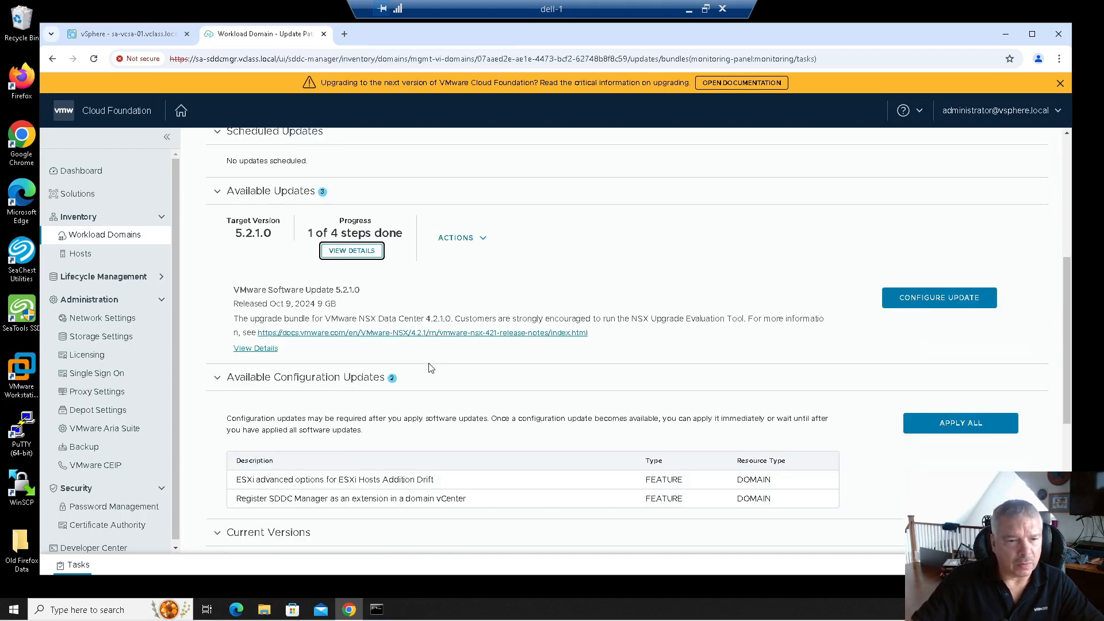
pyautogui.scroll(-1, 430, 367)
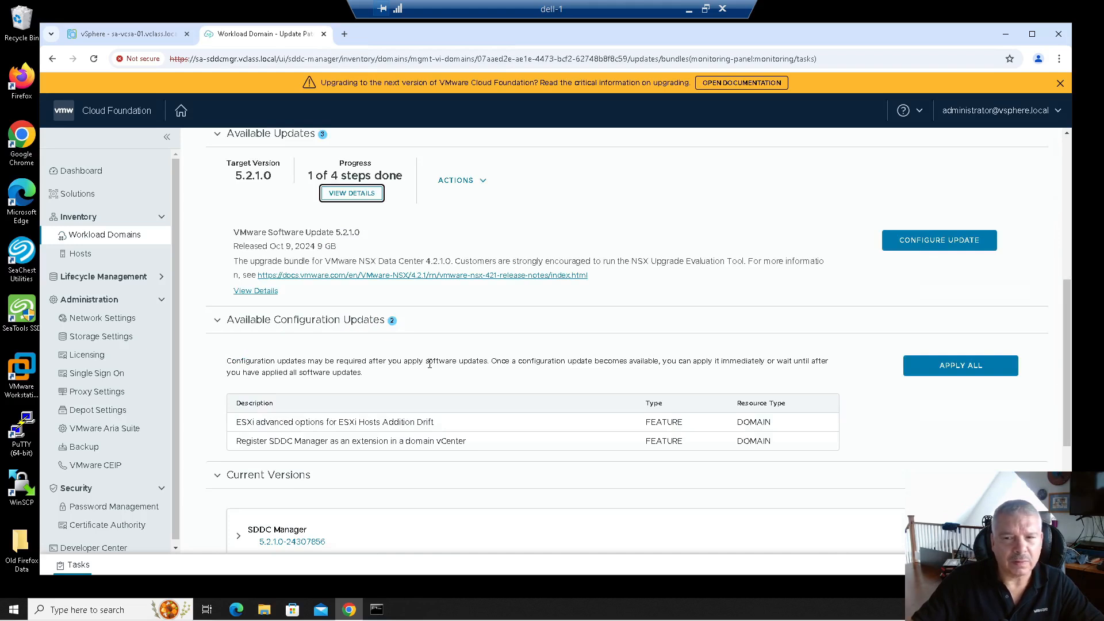
pyautogui.scroll(-2, 429, 364)
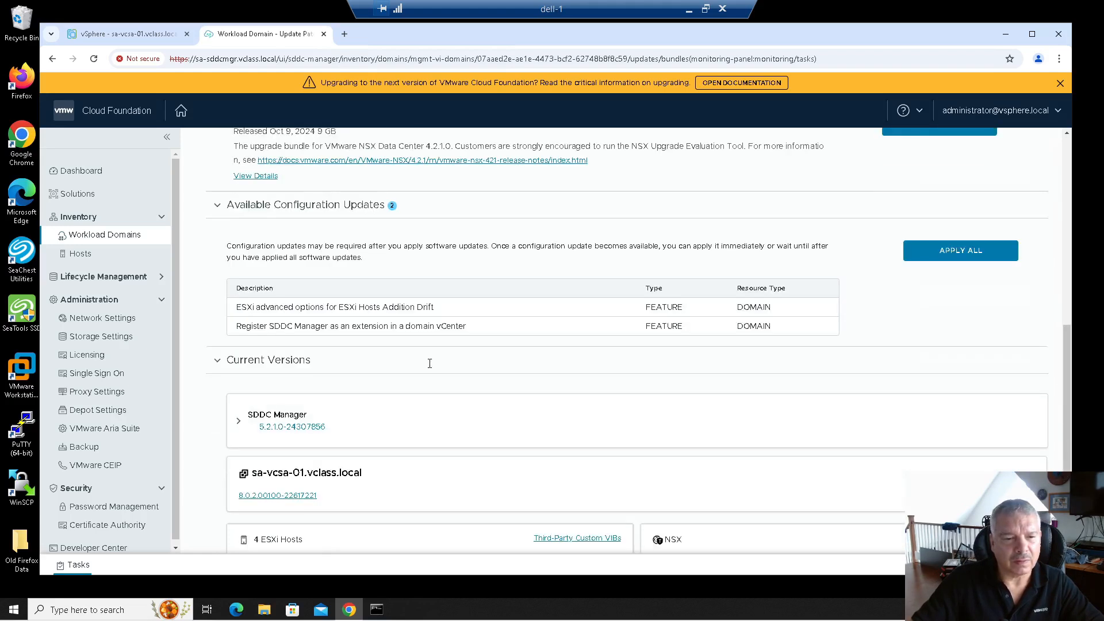
pyautogui.scroll(3, 429, 365)
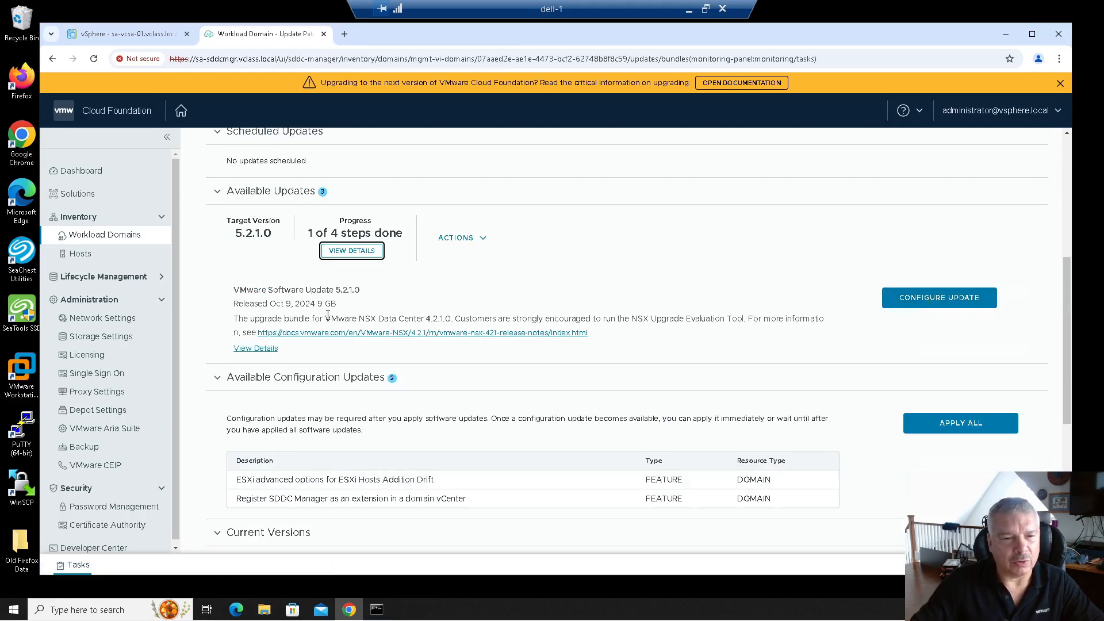
pyautogui.moveTo(265, 320); pyautogui.dragTo(559, 311)
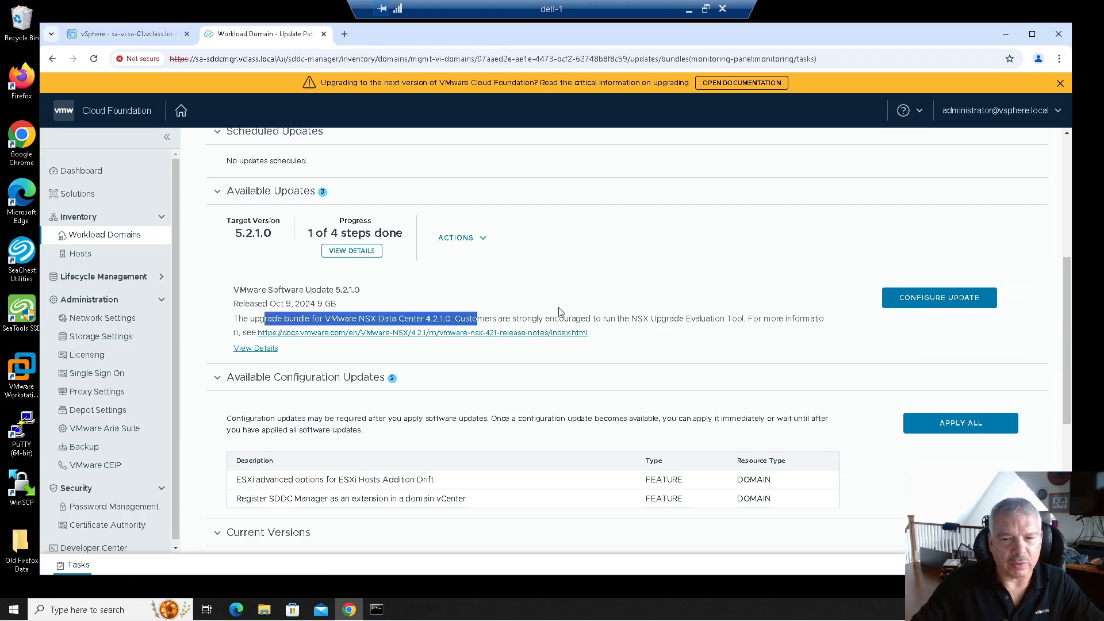
pyautogui.click(951, 299)
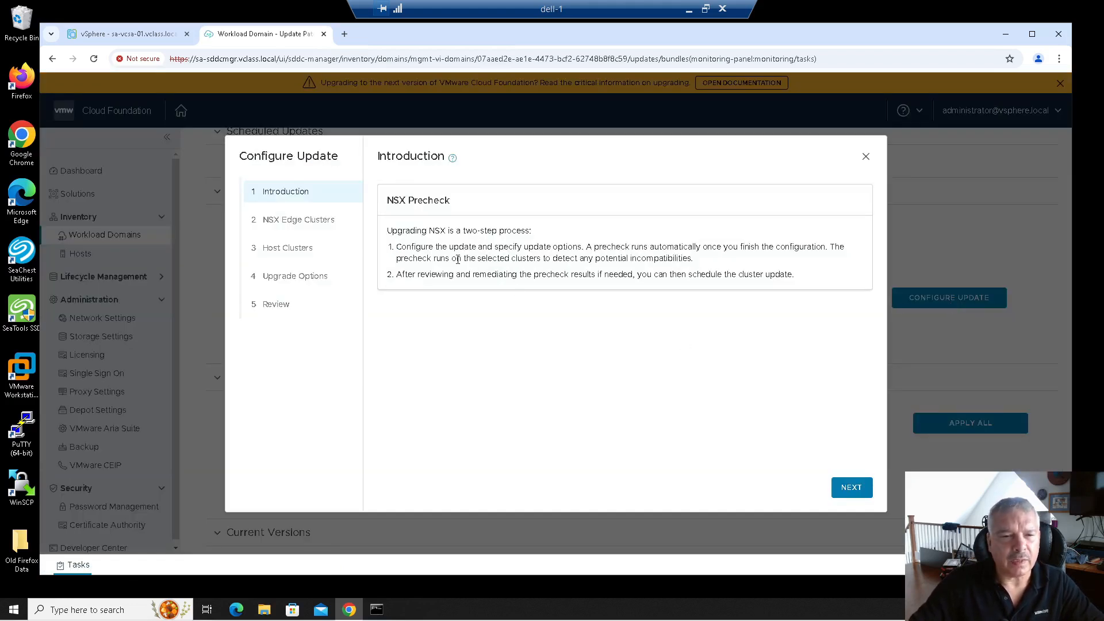
# Review the automatic precheck and post-remediation scheduling notes on the wizard's introduction page.
pyautogui.moveTo(443, 252); pyautogui.dragTo(699, 263)
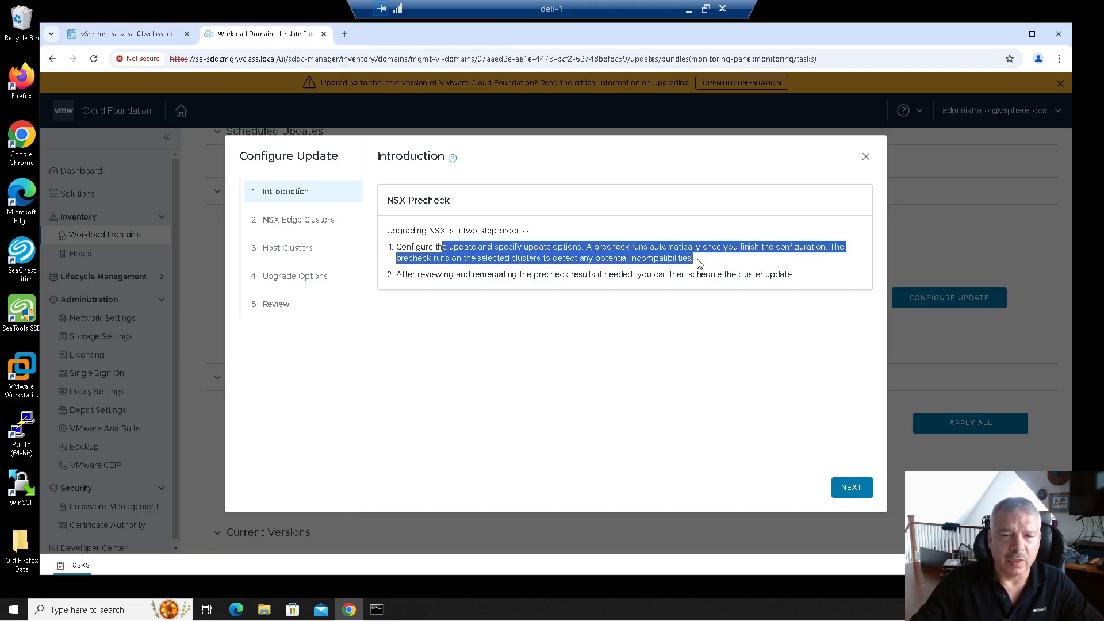
pyautogui.moveTo(450, 275); pyautogui.dragTo(808, 283)
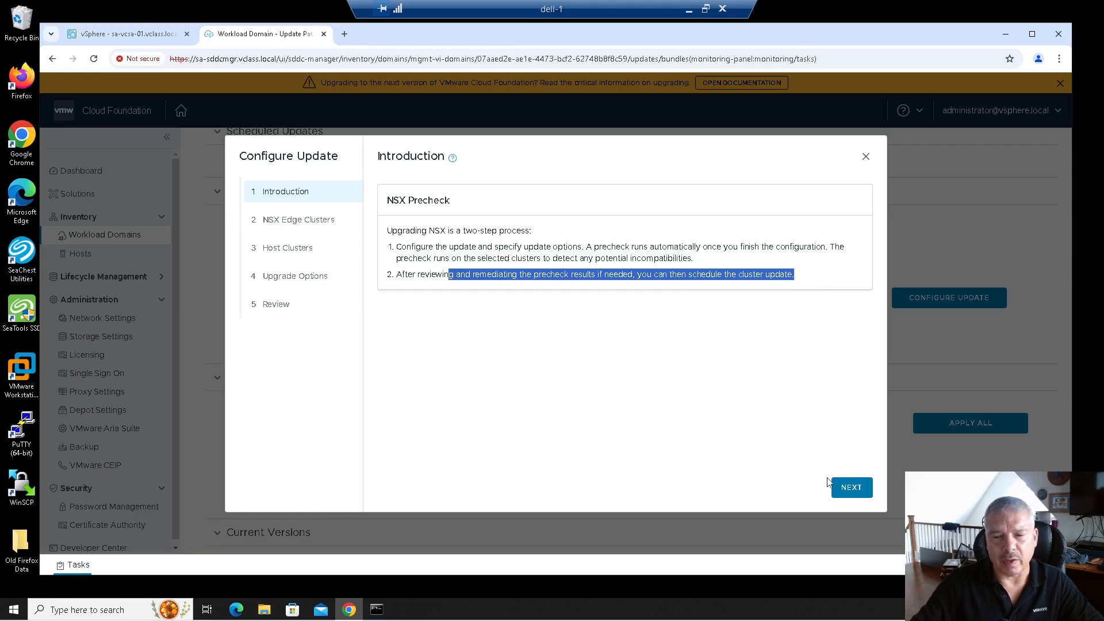
pyautogui.click(852, 487)
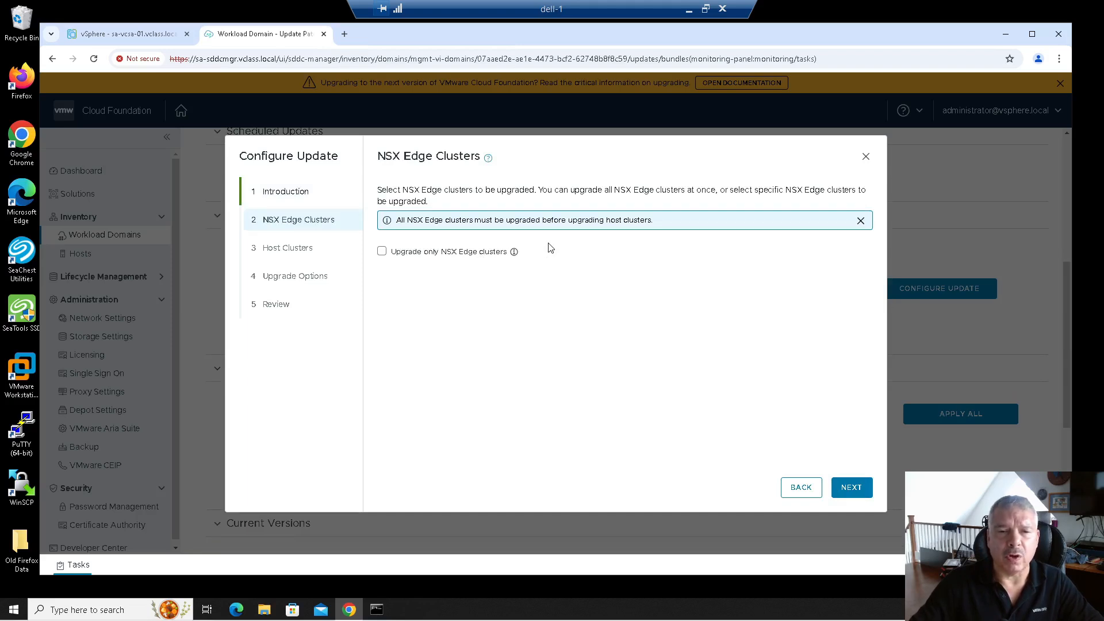
# Keep all clusters in scope, leaving 'Upgrade only NSX Edge clusters' unchecked.
pyautogui.click(432, 258)
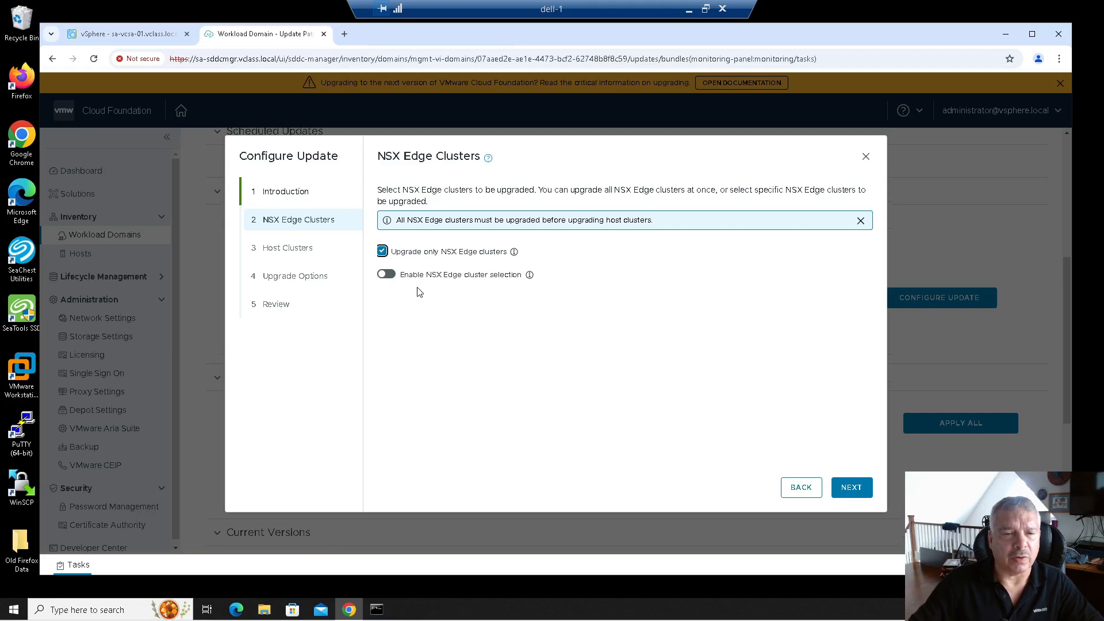
pyautogui.click(386, 275)
pyautogui.click(387, 275)
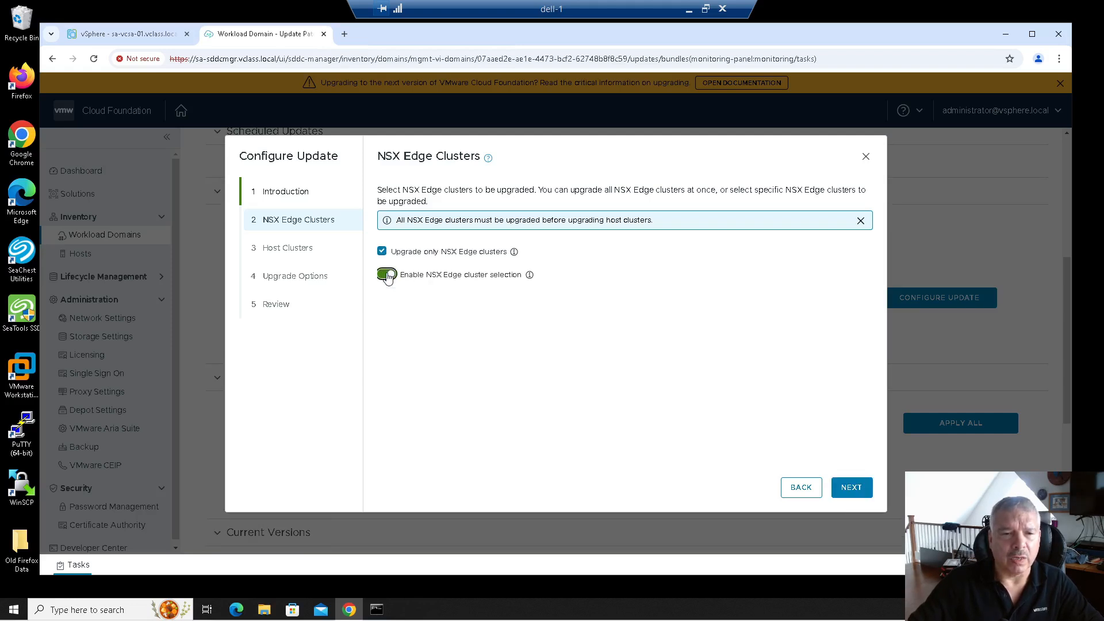
pyautogui.click(407, 259)
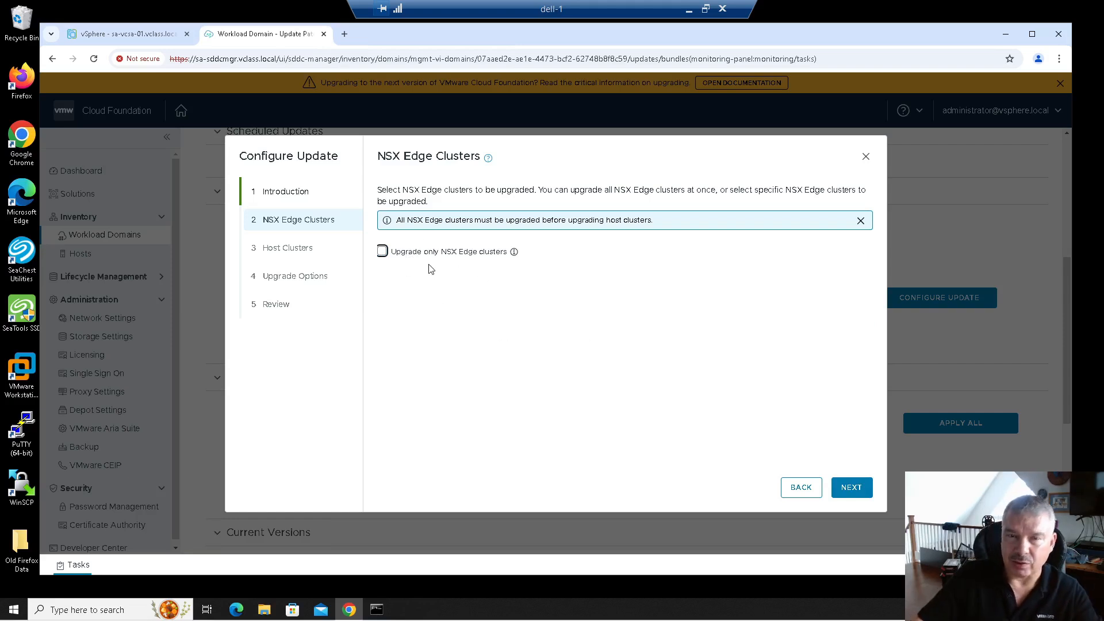
pyautogui.click(432, 252)
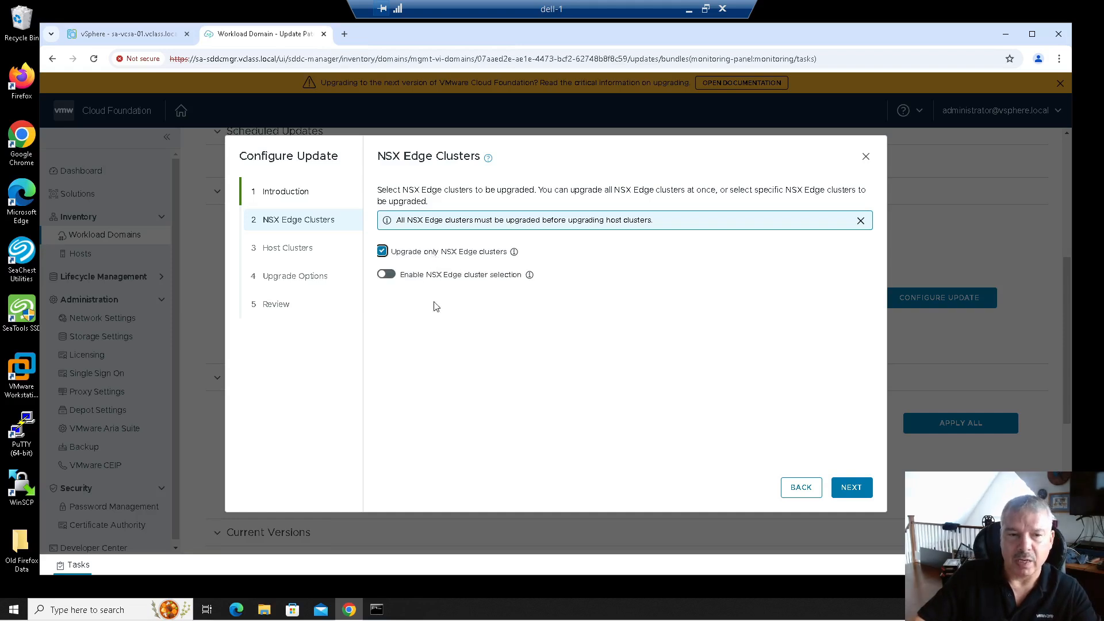
pyautogui.click(389, 276)
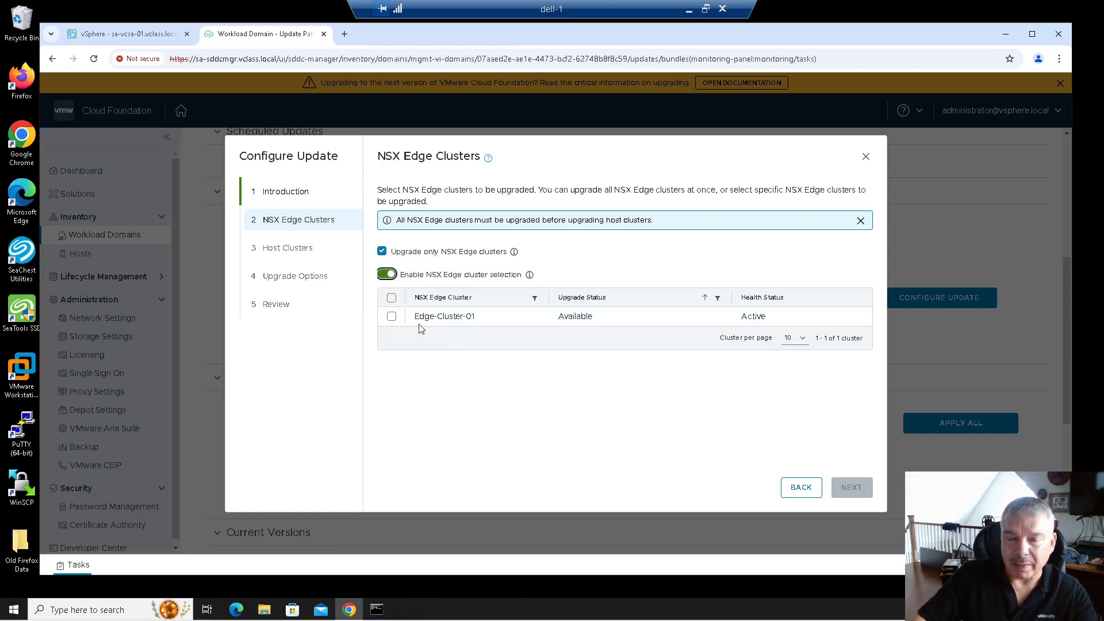
pyautogui.click(386, 275)
pyautogui.click(383, 252)
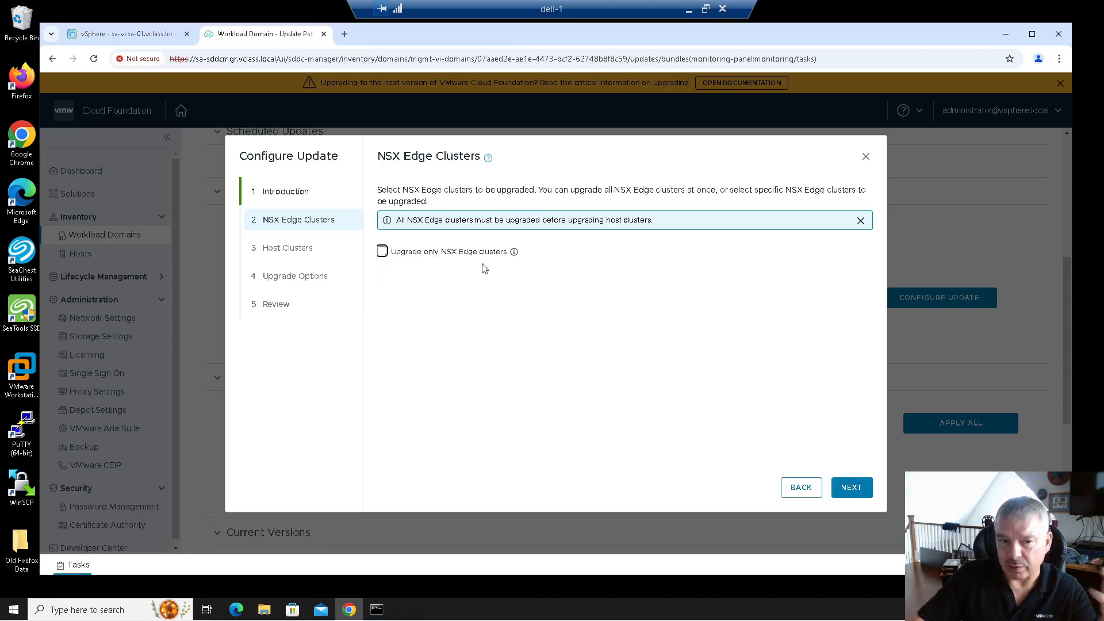
pyautogui.click(851, 489)
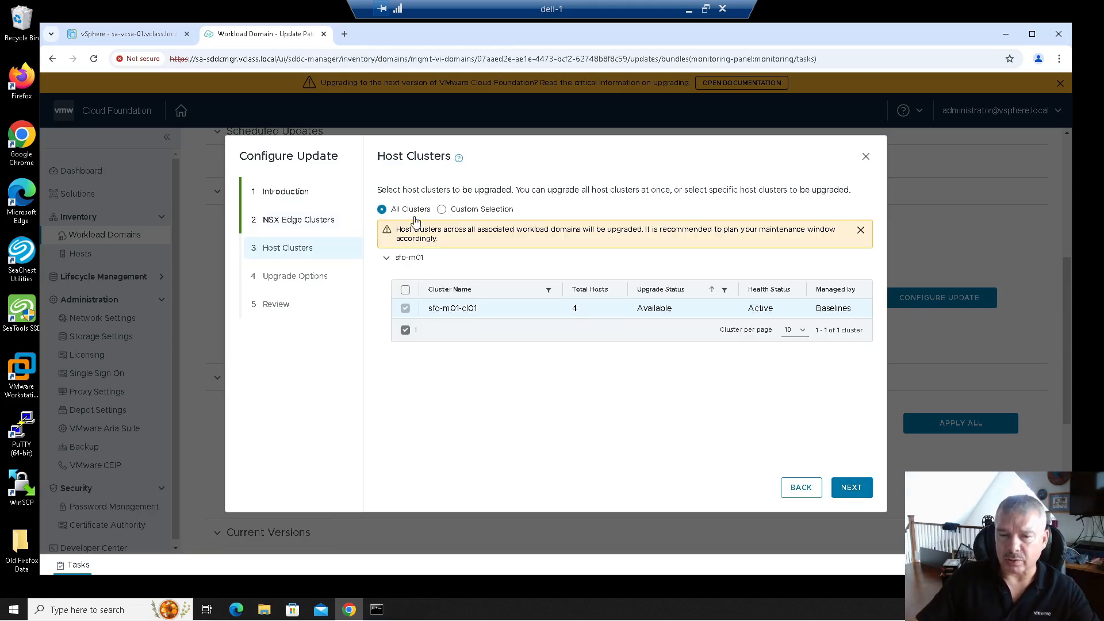
# Choose All Clusters for the host cluster upgrade, including sfo-m01-cl01.
pyautogui.click(441, 209)
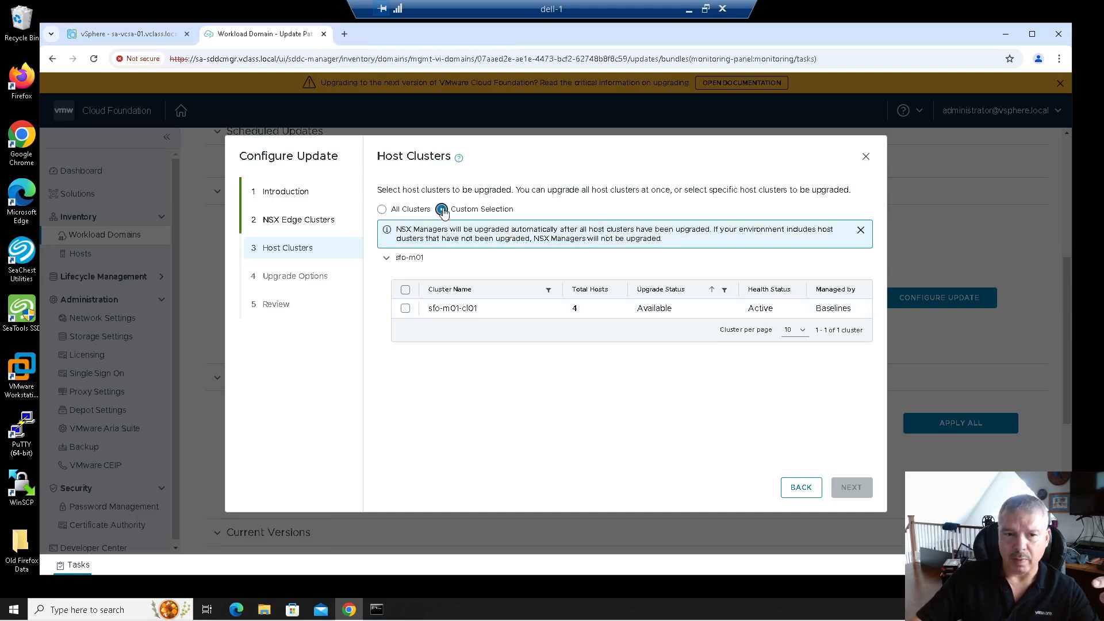
pyautogui.click(382, 209)
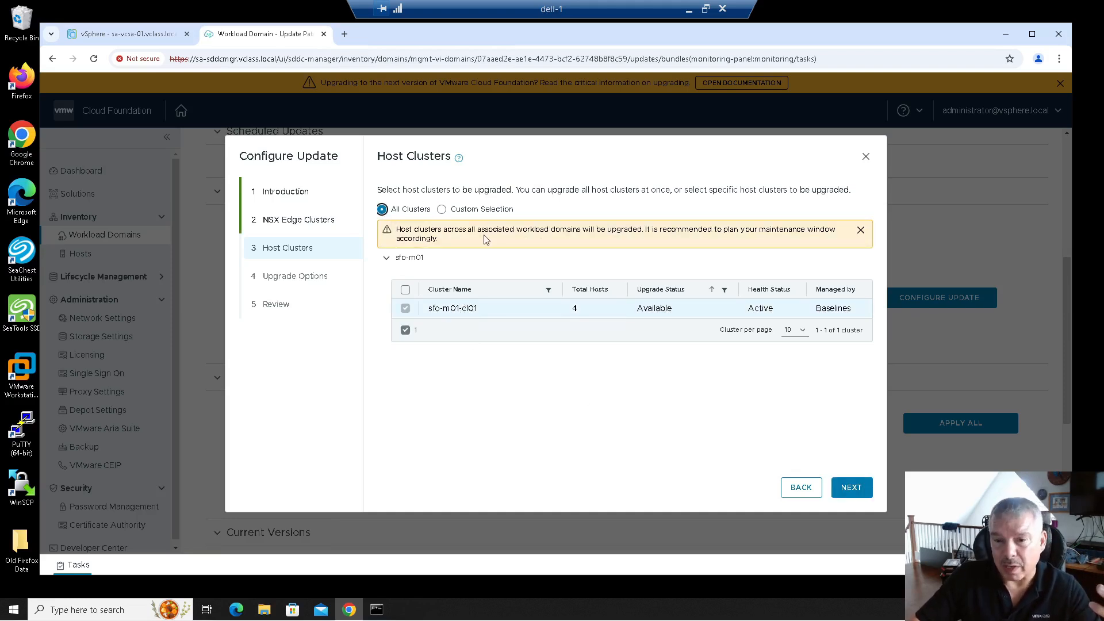
pyautogui.click(849, 489)
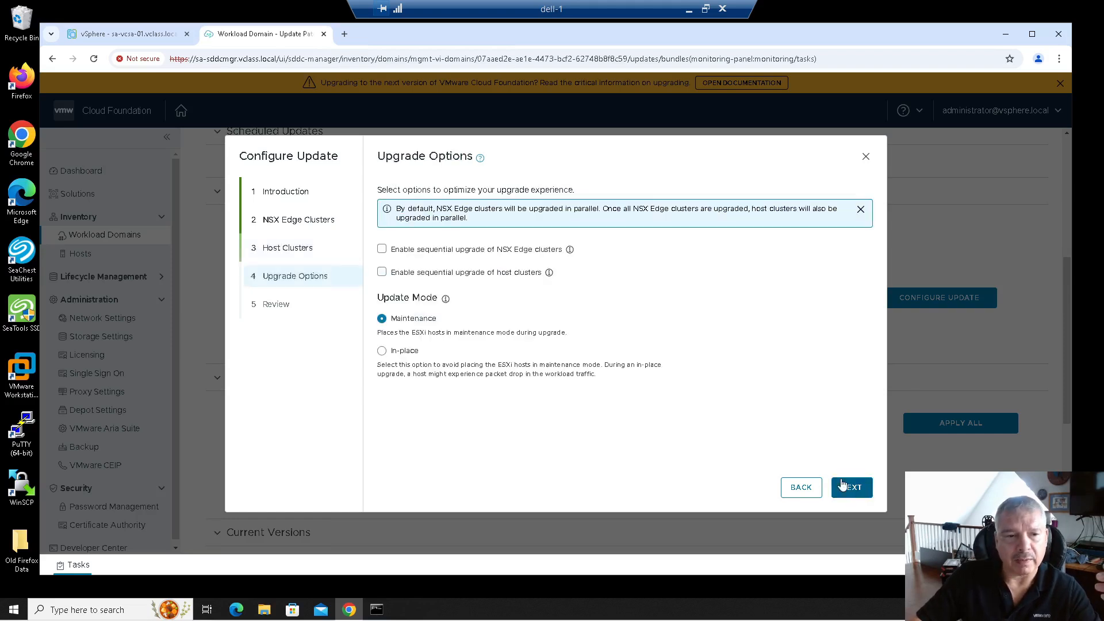
# Turn on sequential upgrades for NSX Edge and host clusters, pick In-place mode, then run the precheck.
pyautogui.click(403, 276)
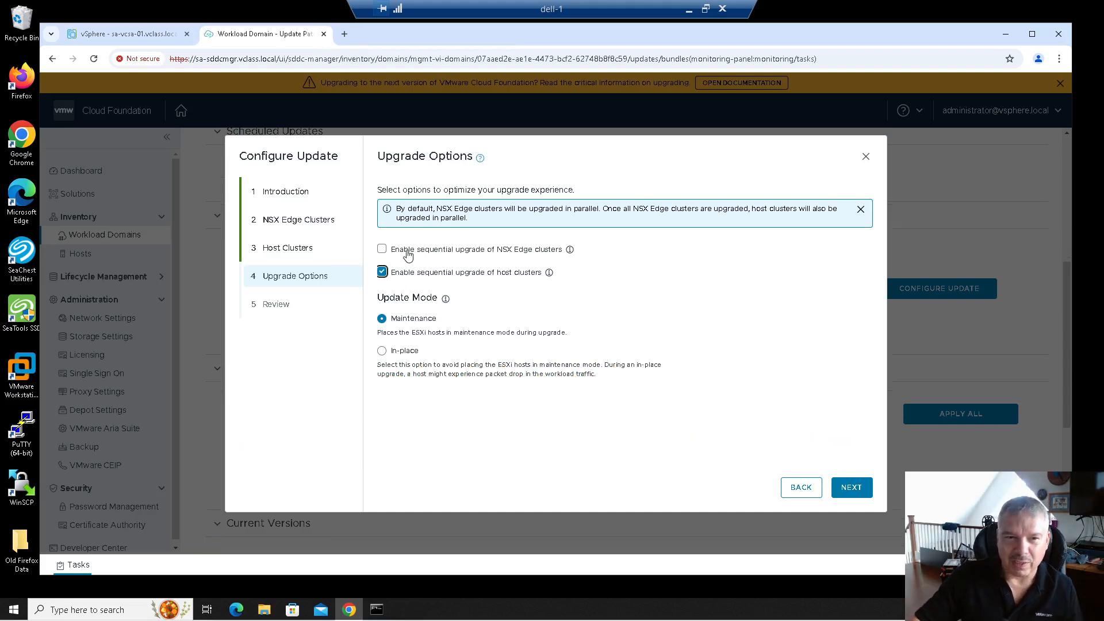
pyautogui.click(405, 251)
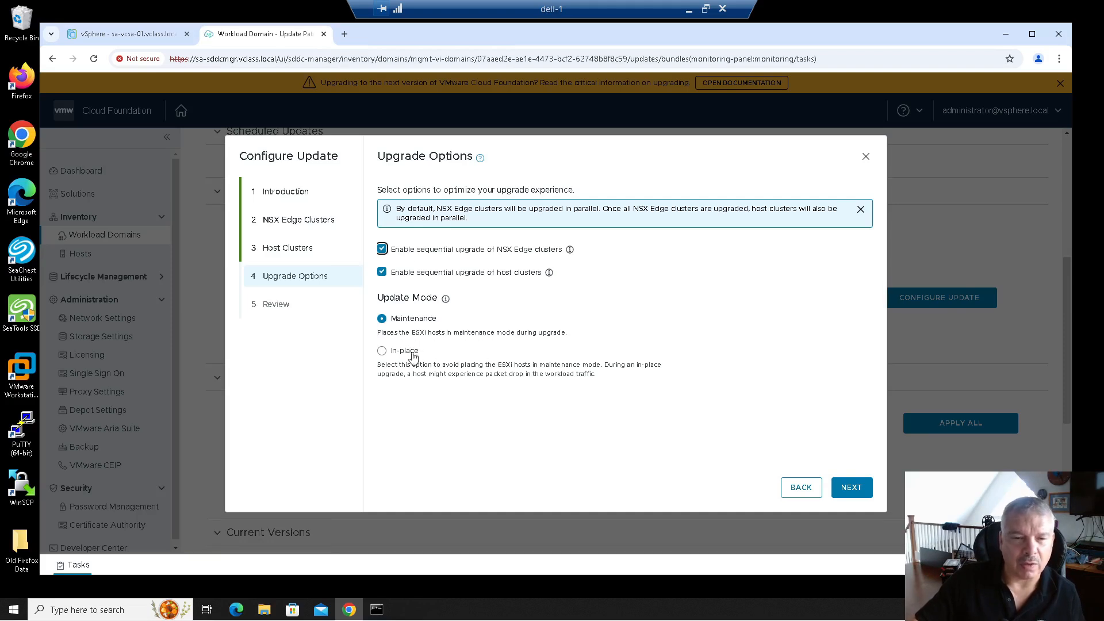
pyautogui.click(382, 352)
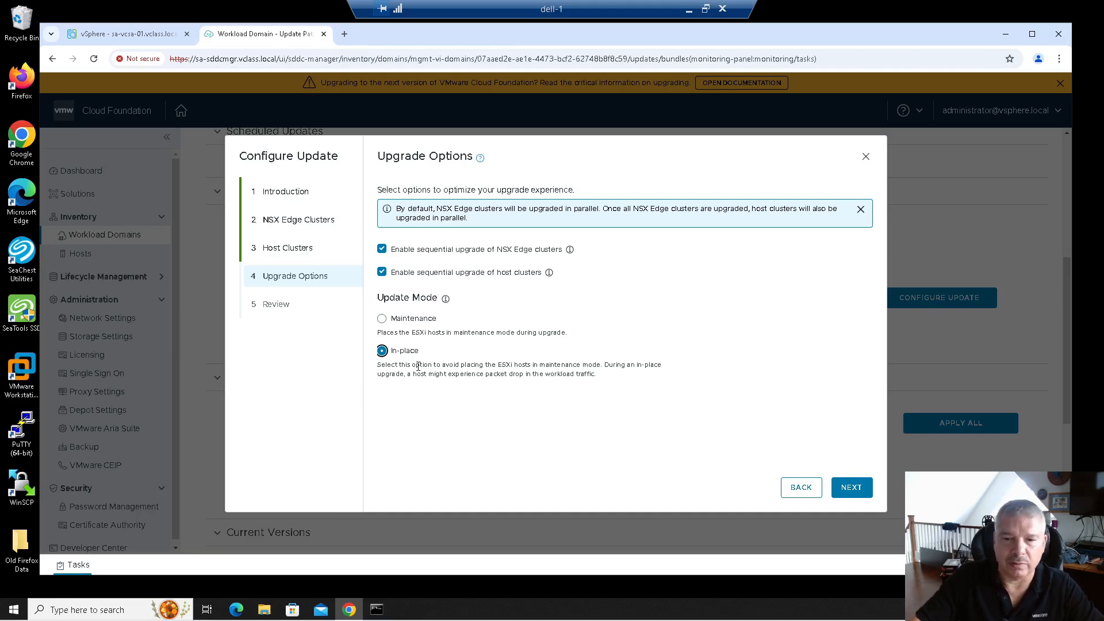
pyautogui.click(855, 491)
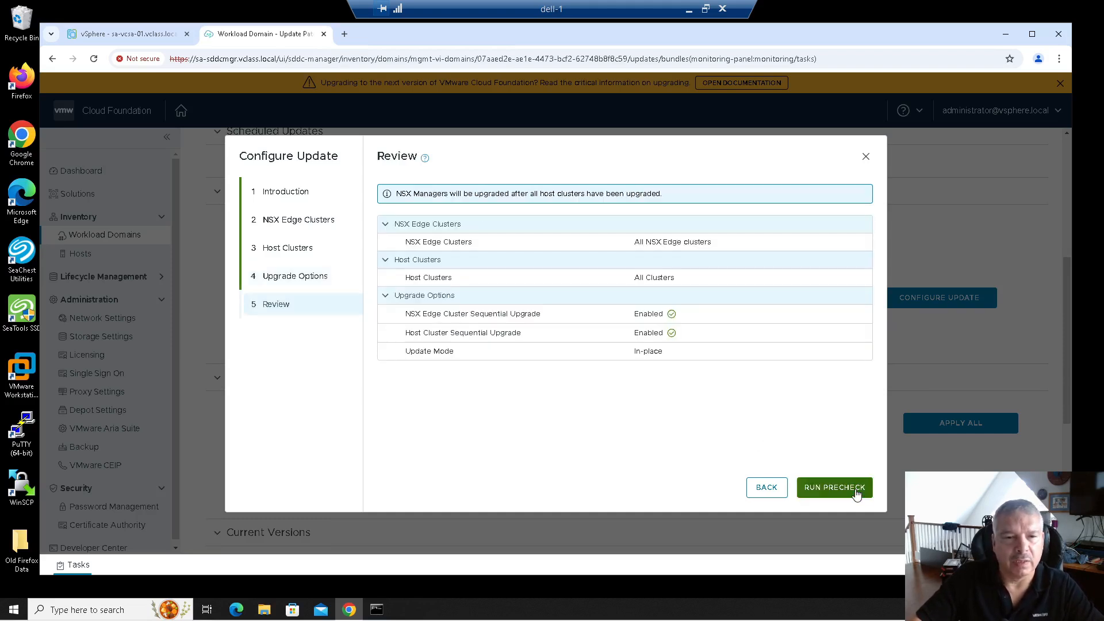
pyautogui.click(823, 490)
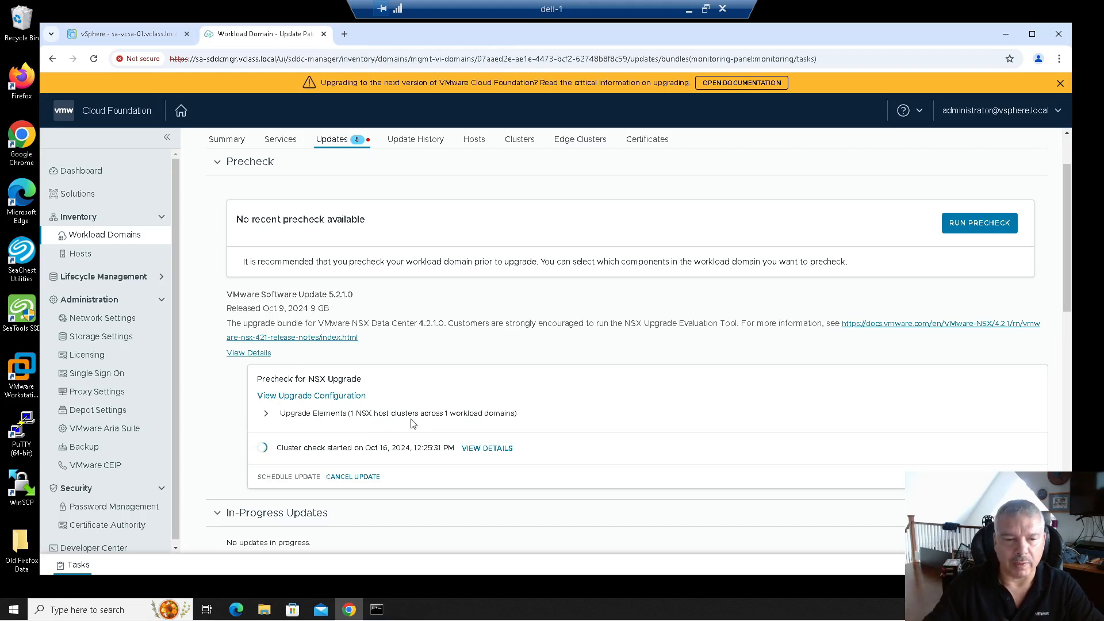
# Confirm the cluster precheck finished with no issues, then begin Schedule Update for the NSX upgrade.
pyautogui.click(266, 415)
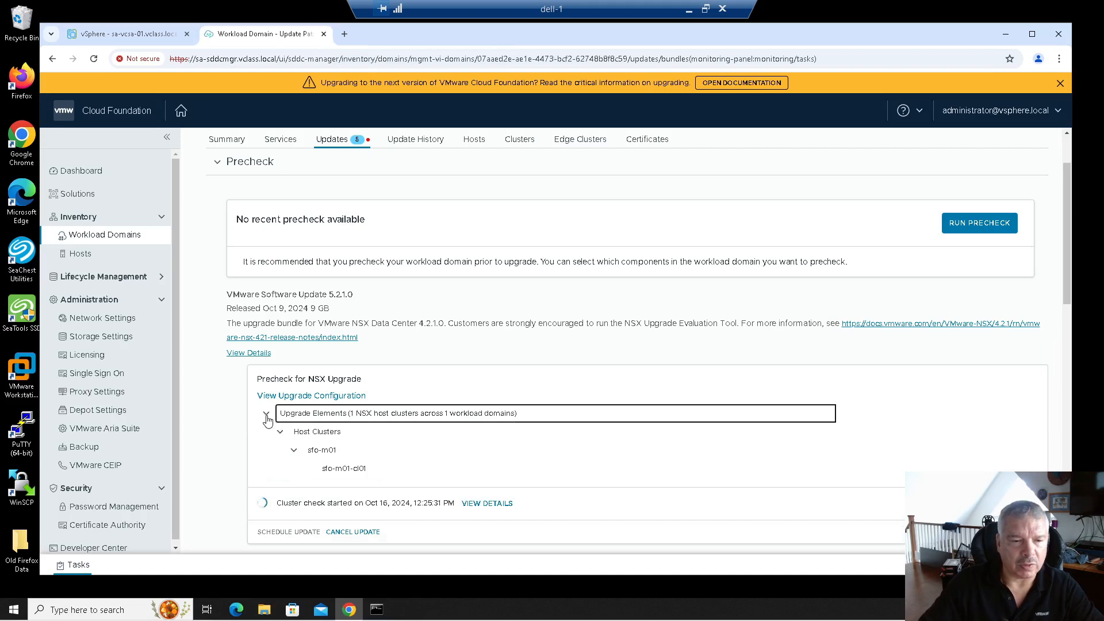
pyautogui.click(266, 415)
pyautogui.scroll(-1, 506, 411)
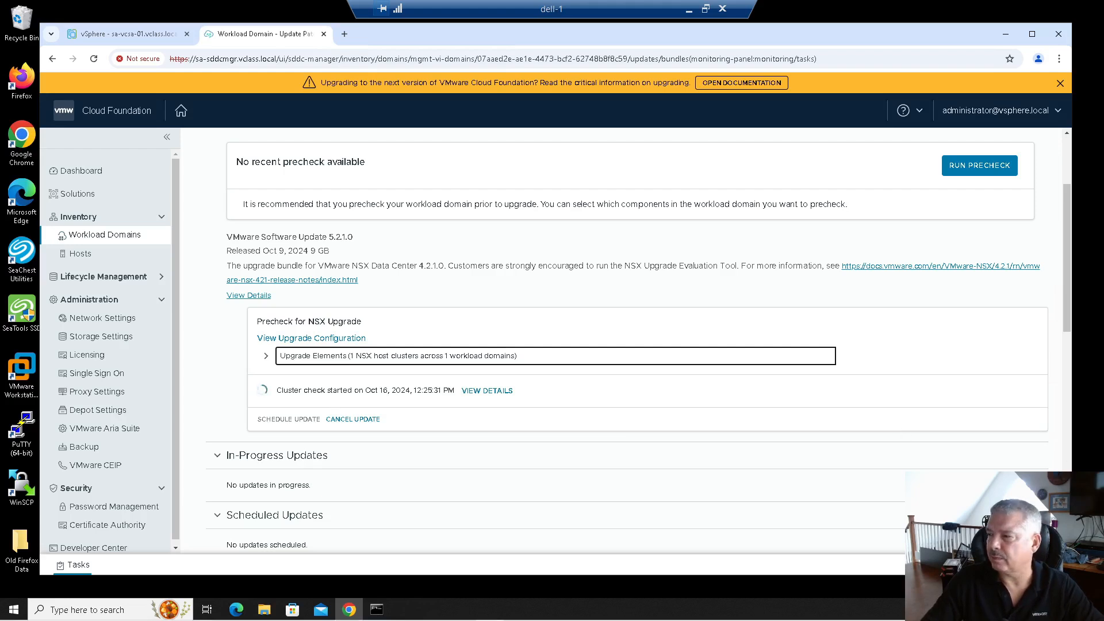
pyautogui.scroll(-3, 989, 354)
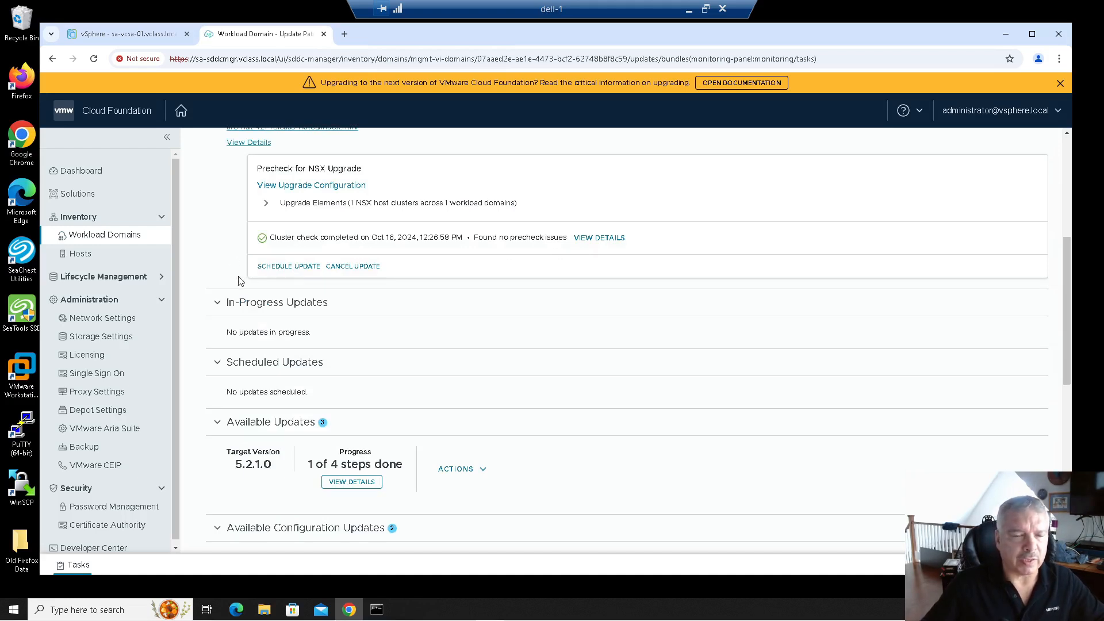
pyautogui.click(279, 267)
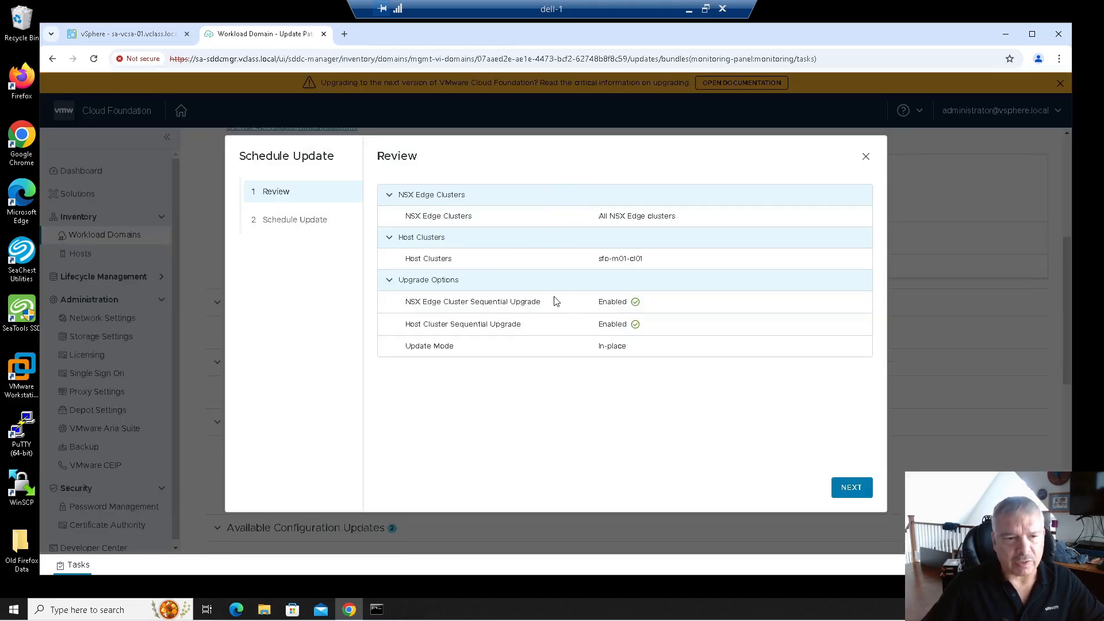
# Start the NSX 4.2.1.0 upgrade with Upgrade Now and view its status, with components queued.
pyautogui.click(852, 487)
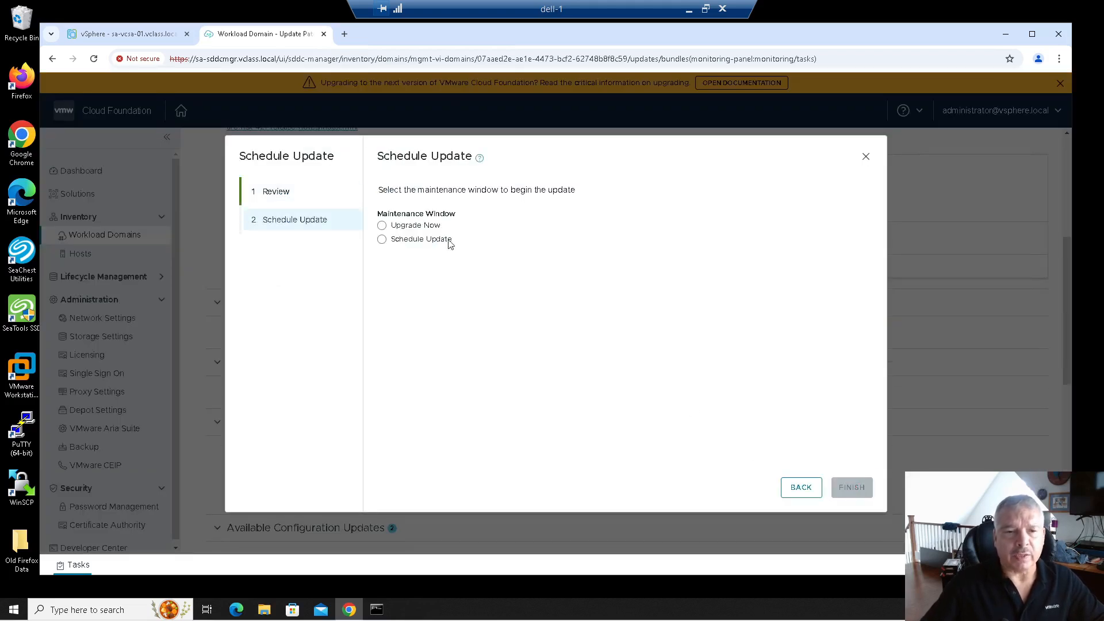
pyautogui.click(405, 226)
pyautogui.click(403, 242)
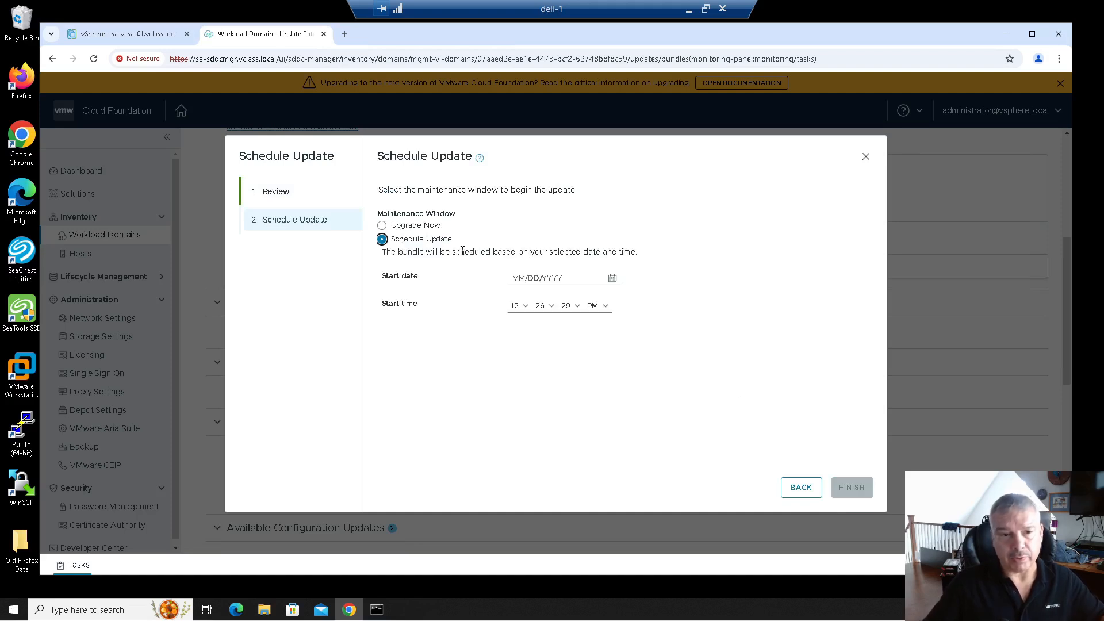
pyautogui.click(424, 228)
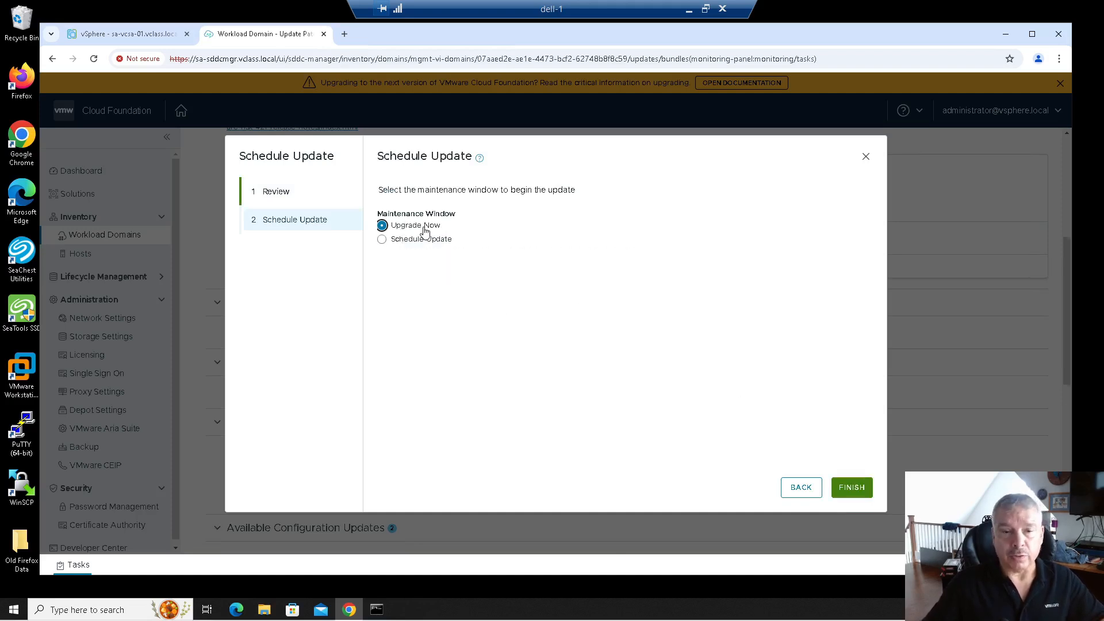
pyautogui.click(853, 487)
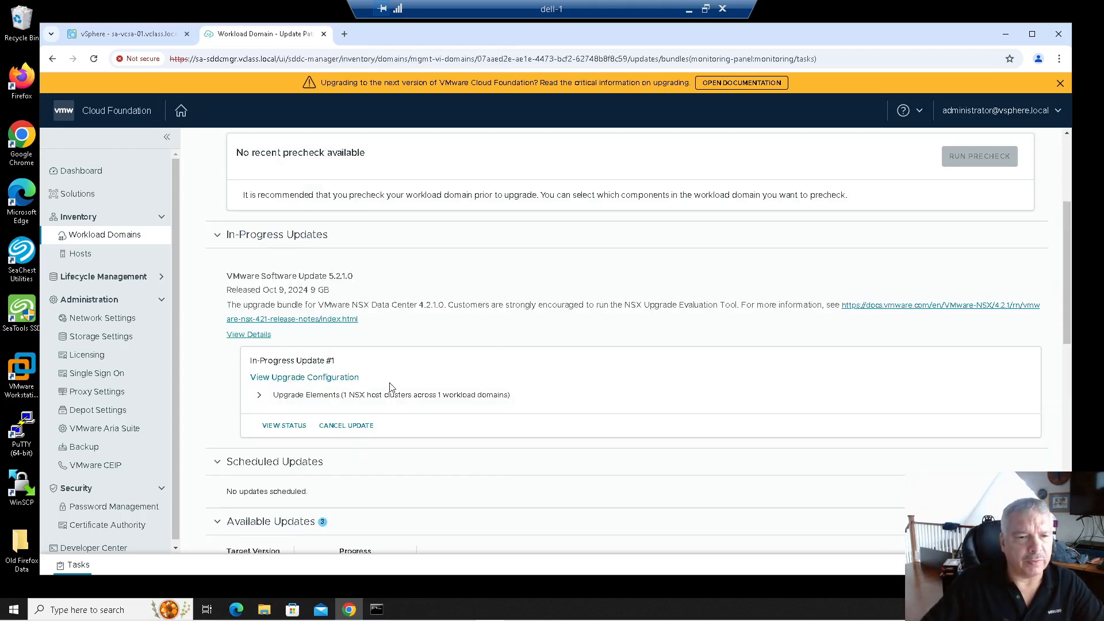
pyautogui.click(269, 426)
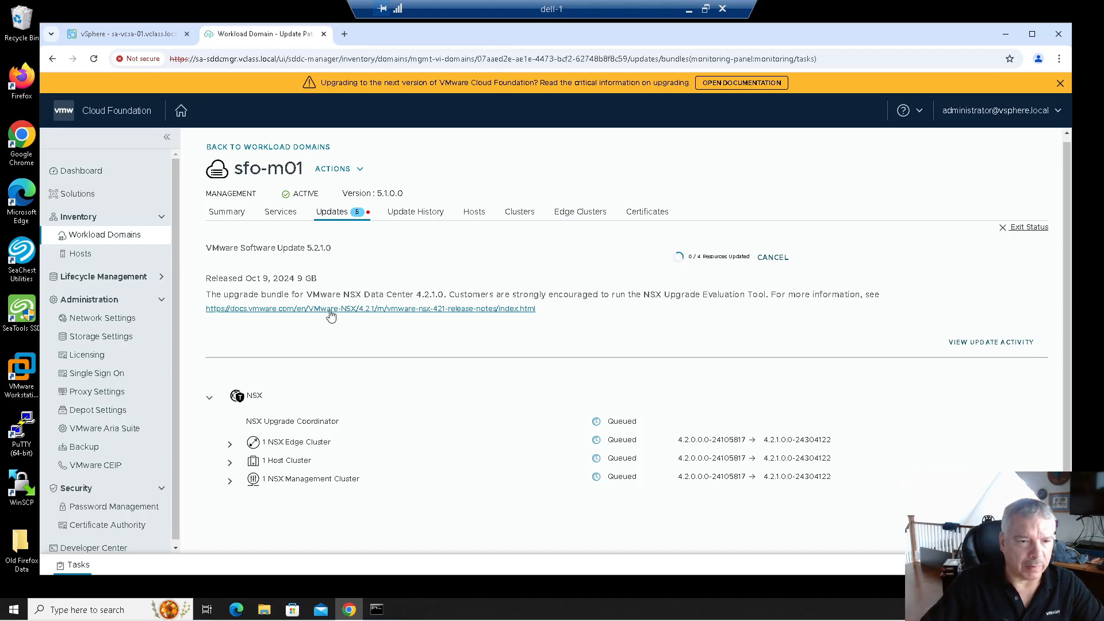
pyautogui.moveTo(298, 281); pyautogui.dragTo(317, 279)
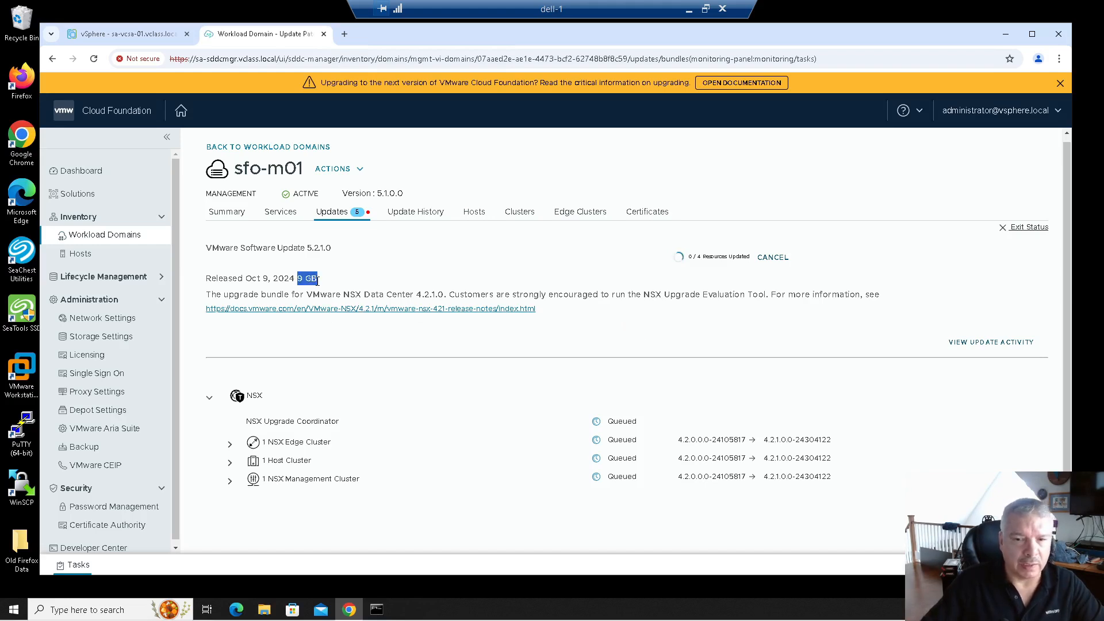
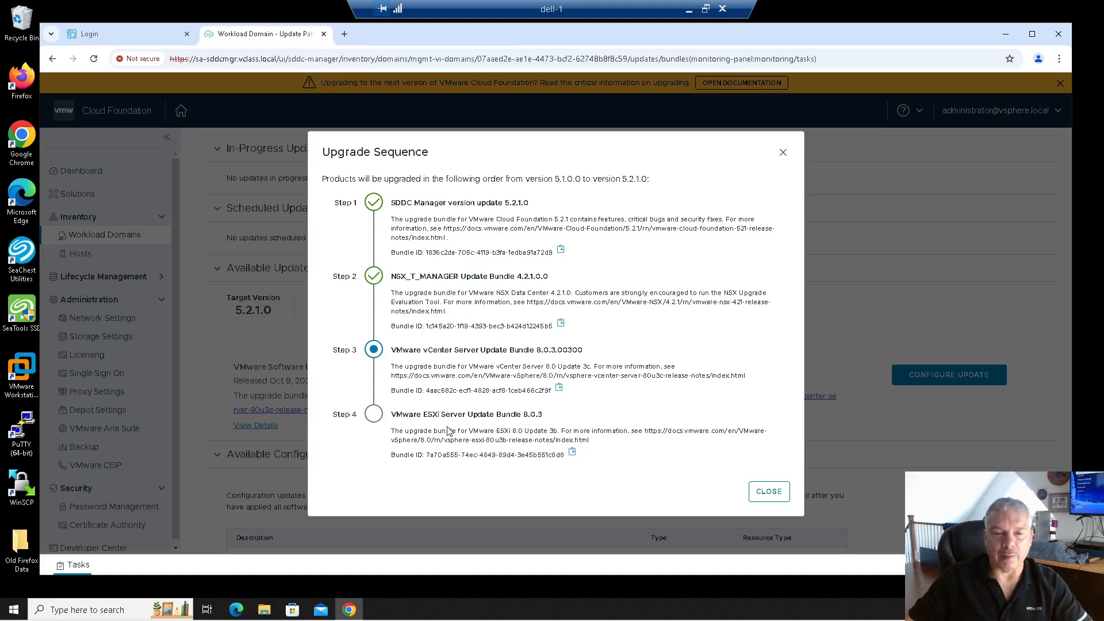
# Close the upgrade sequence and start configuring the 5.2.1.0 update for vCenter Server 8.0 Update 3c.
pyautogui.click(770, 493)
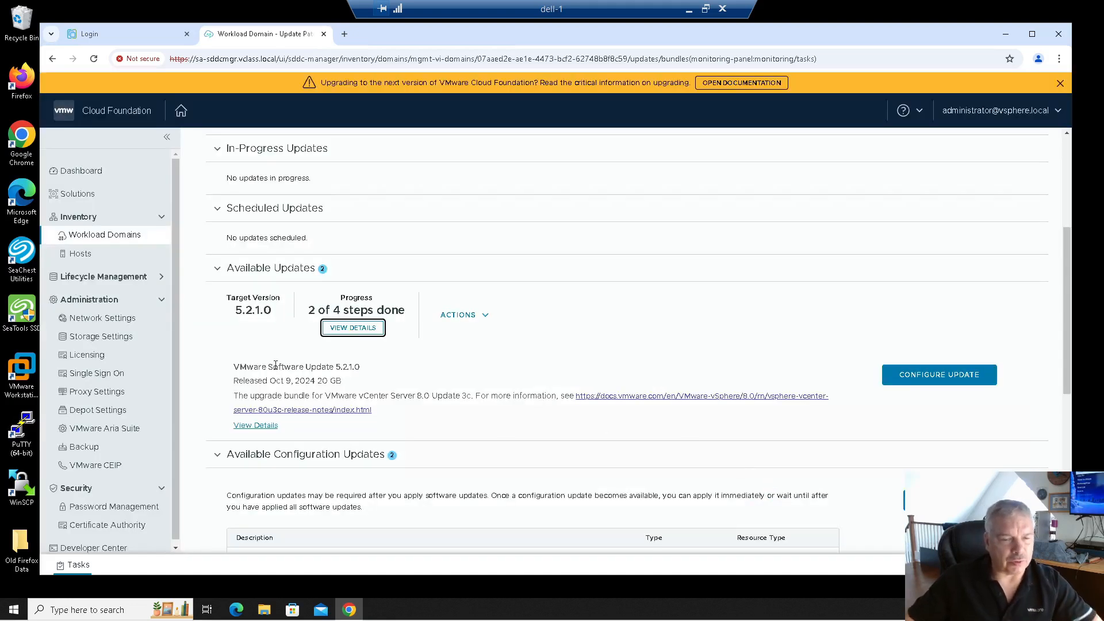
pyautogui.moveTo(334, 395); pyautogui.dragTo(499, 406)
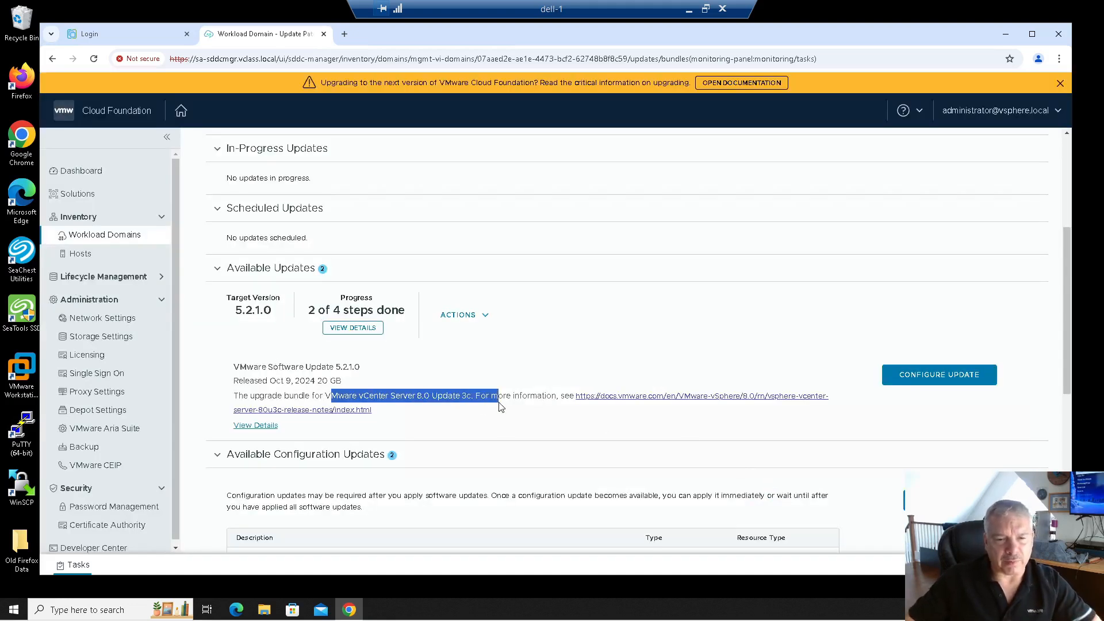
pyautogui.click(929, 379)
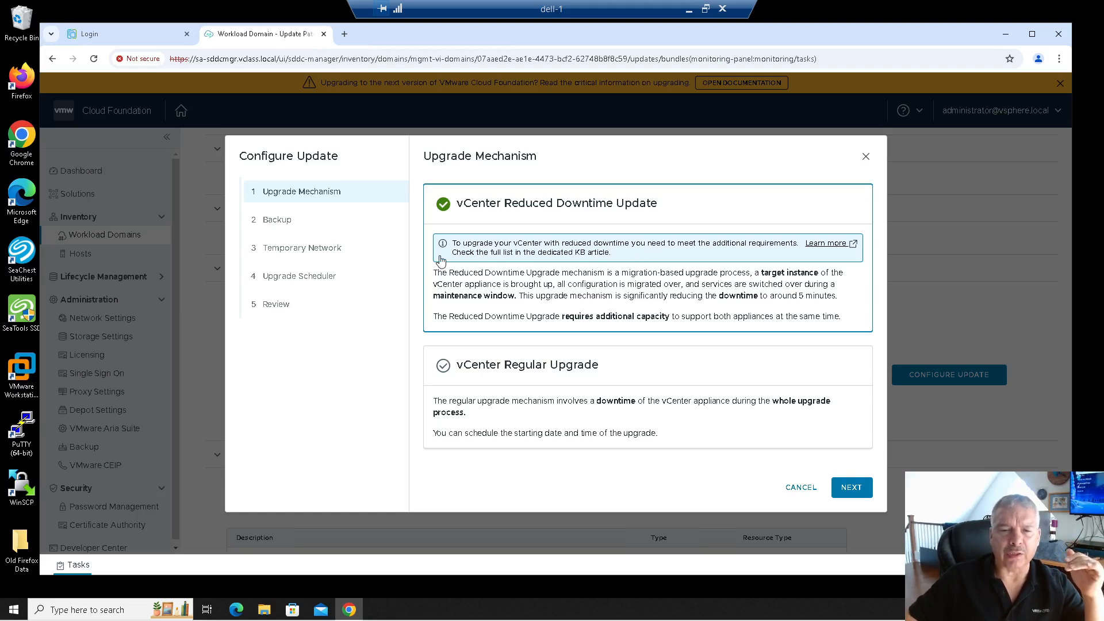
# Compare the reduced-downtime explanation, then pick vCenter Regular Upgrade and continue to Backup.
pyautogui.doubleClick(478, 217)
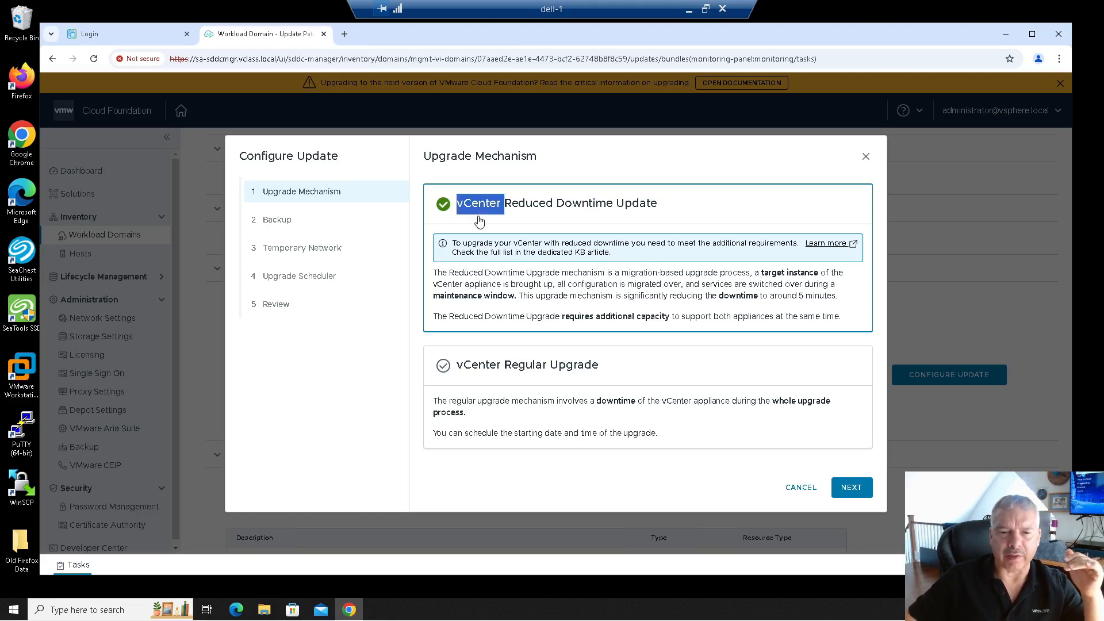
pyautogui.click(521, 384)
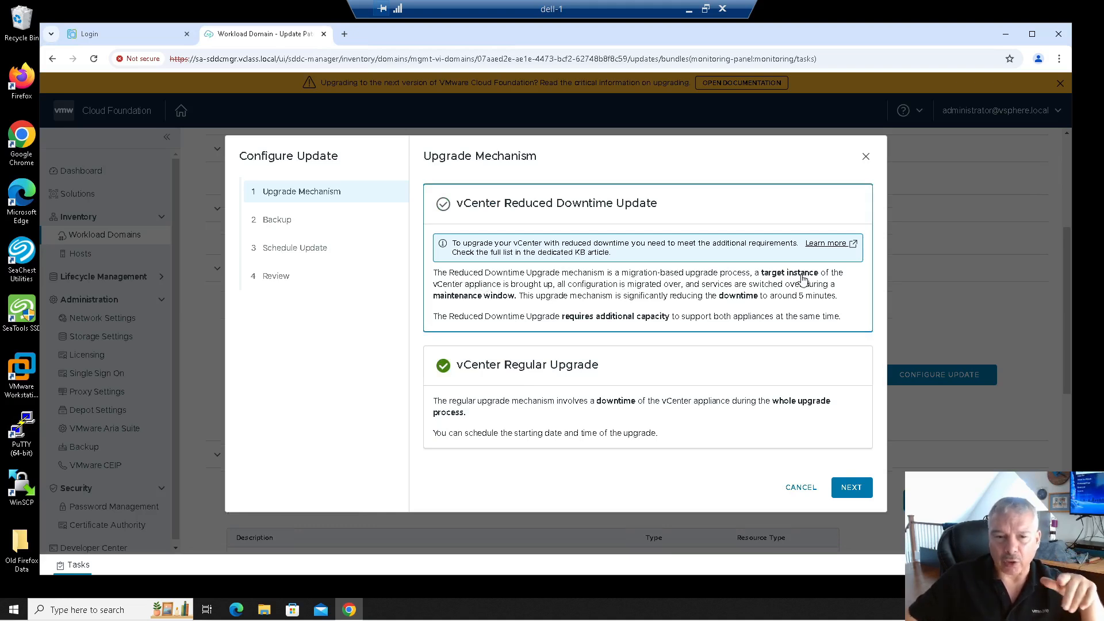
pyautogui.moveTo(528, 288); pyautogui.dragTo(694, 292)
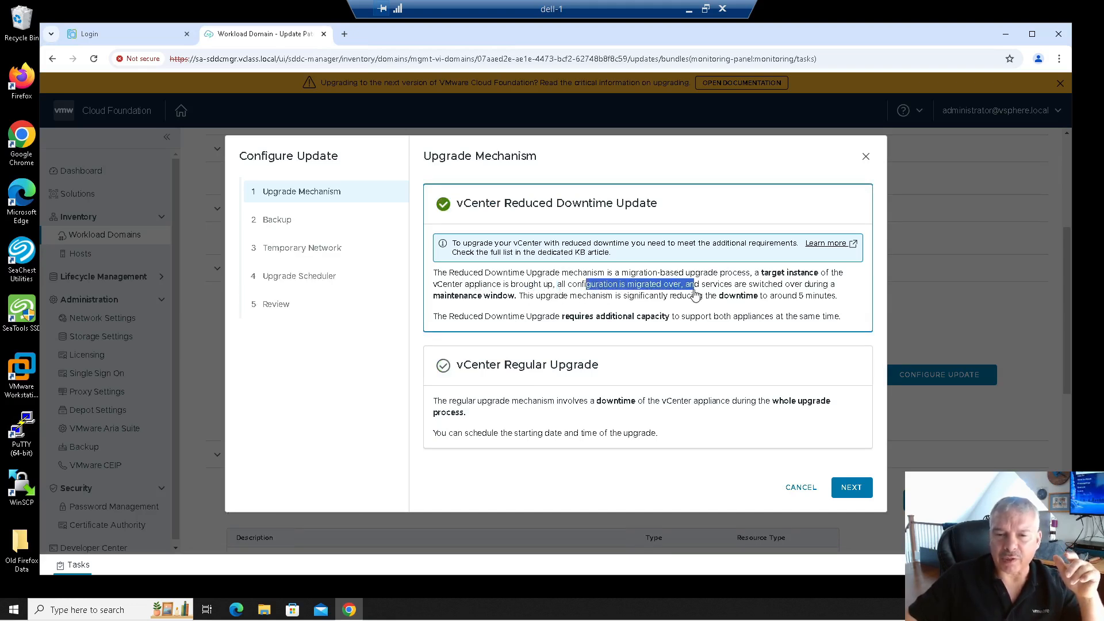
pyautogui.click(696, 294)
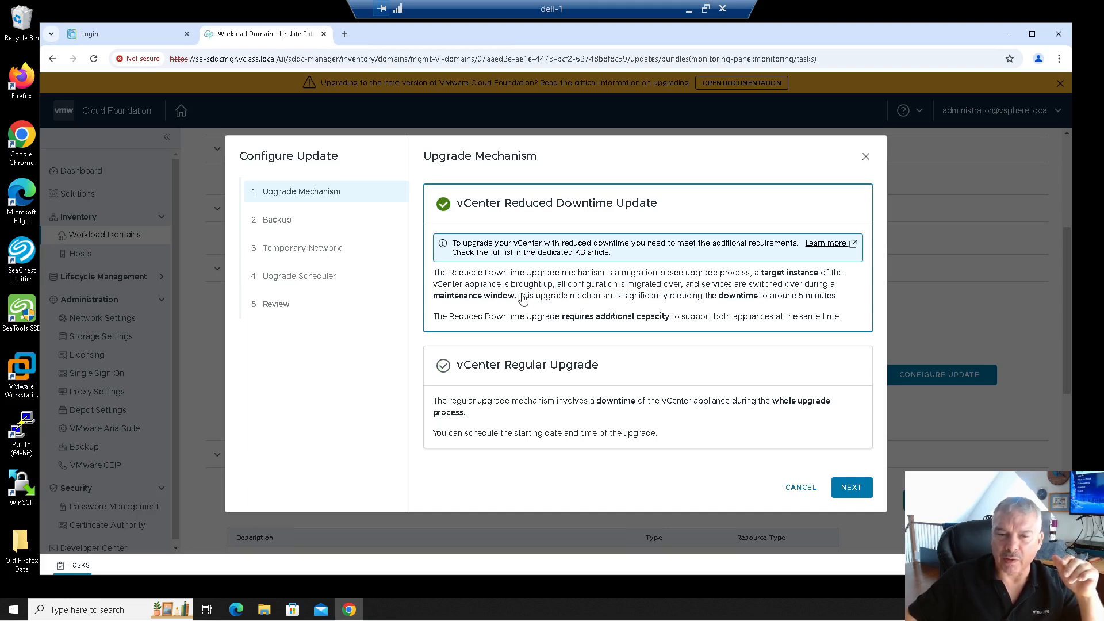
pyautogui.moveTo(524, 297); pyautogui.dragTo(804, 305)
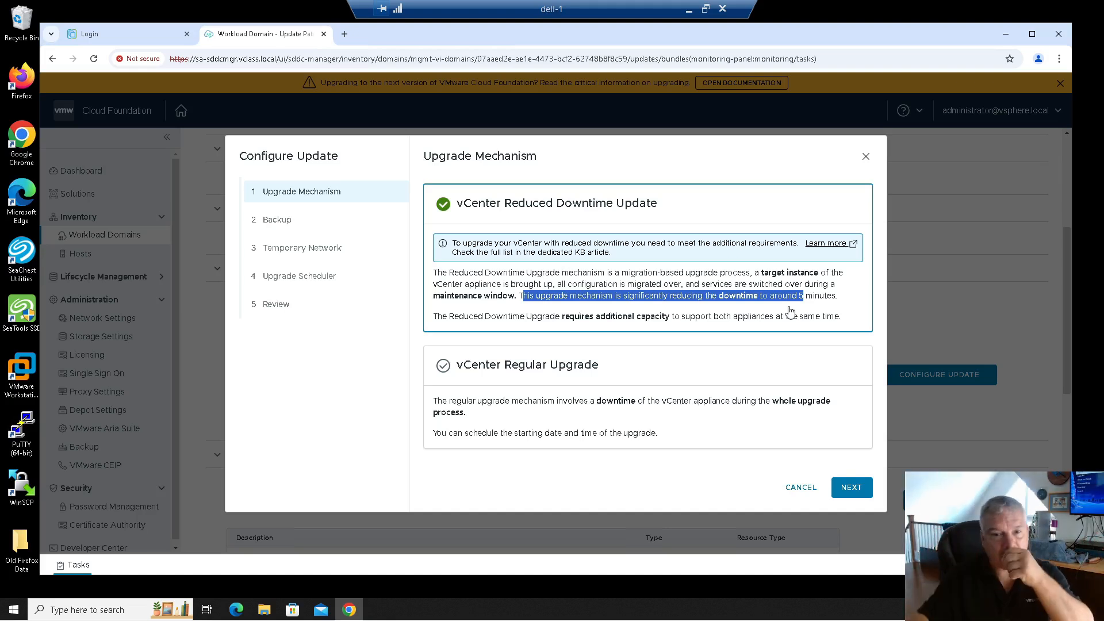
pyautogui.click(455, 379)
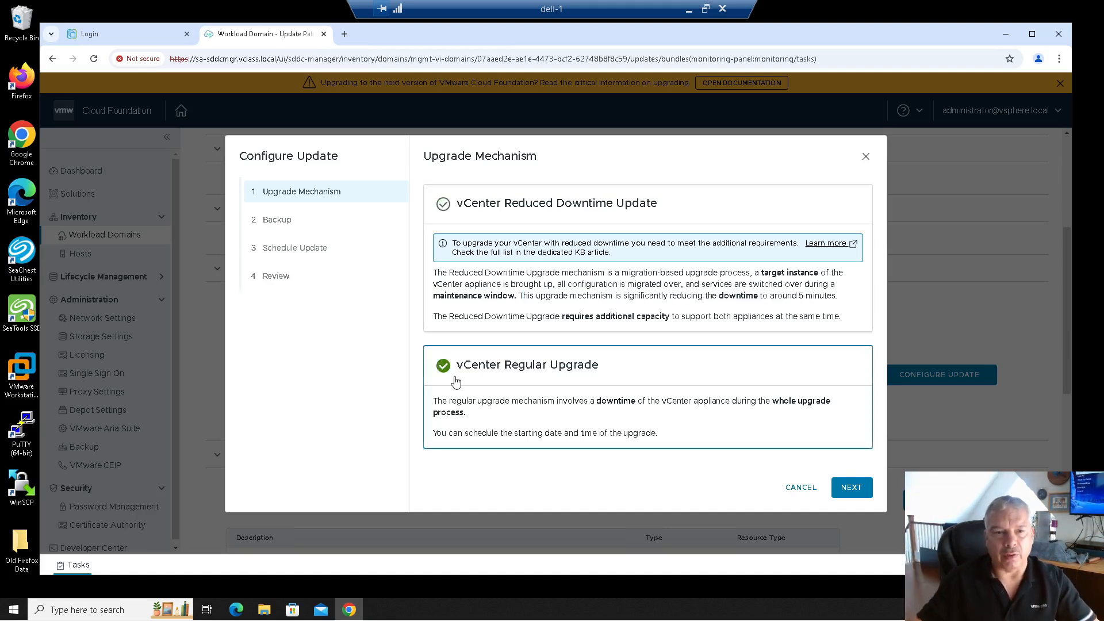
pyautogui.click(444, 202)
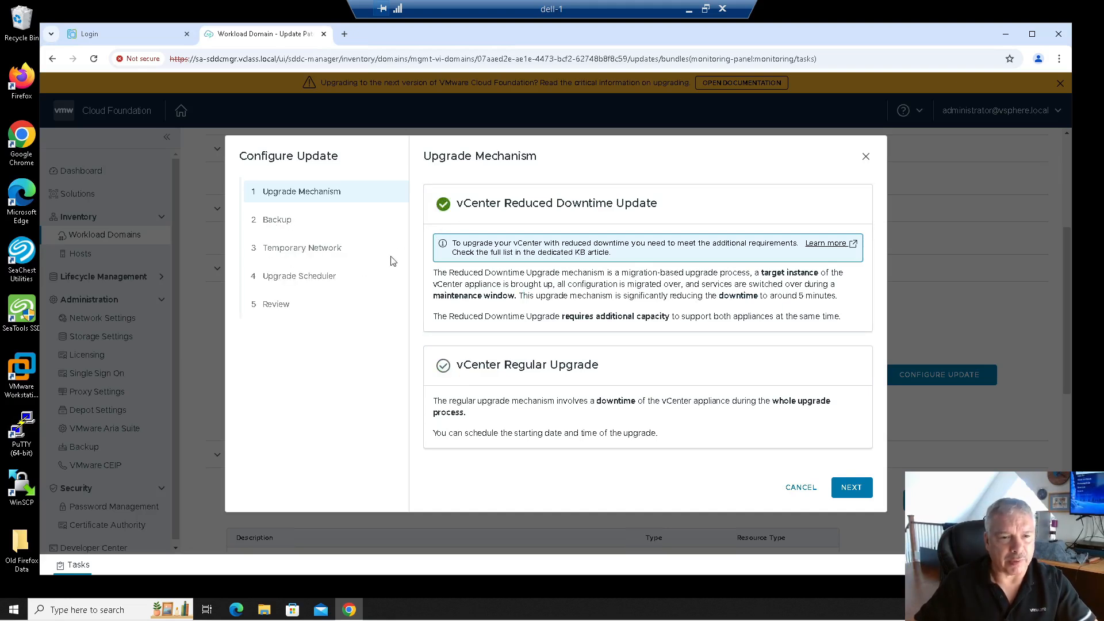
pyautogui.click(442, 366)
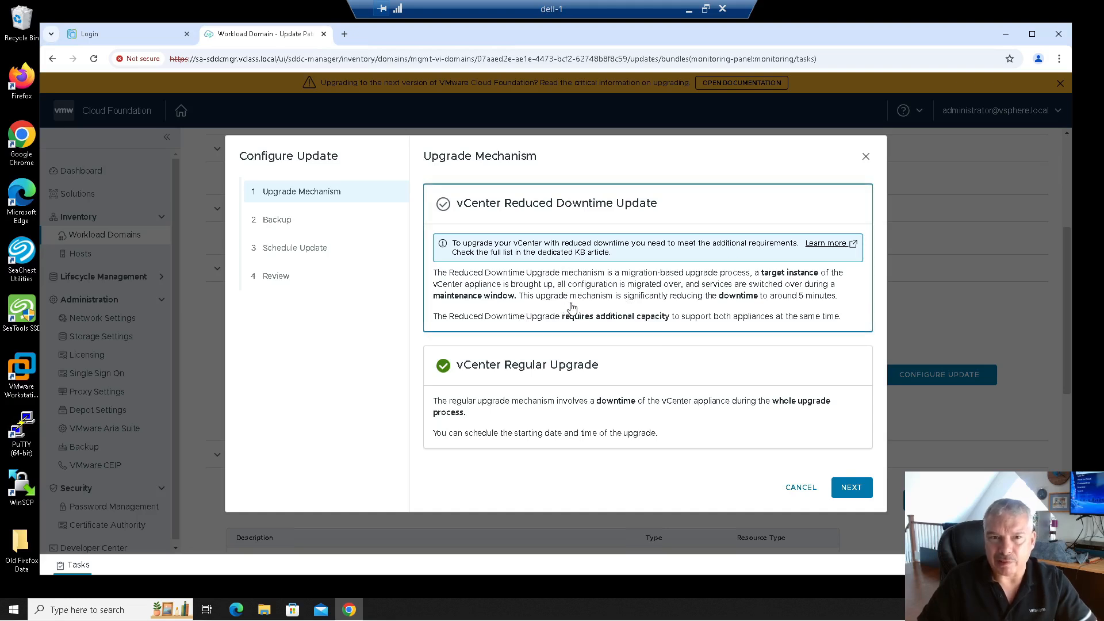
pyautogui.click(852, 488)
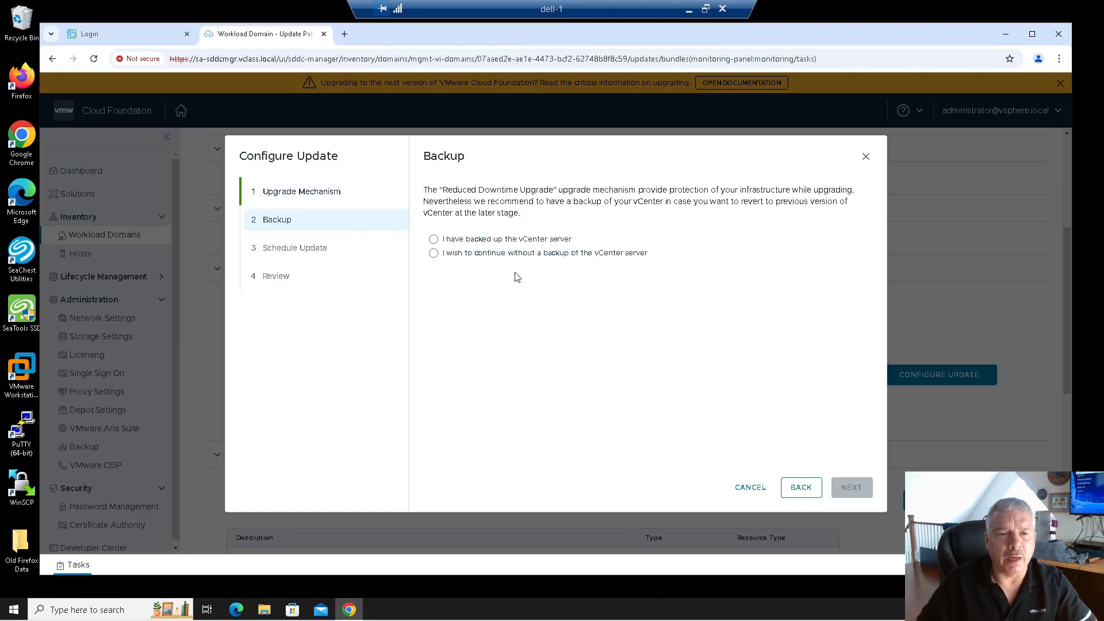
# Skip the vCenter backup, choose Upgrade Now, and submit the 5.2.1.0 vCenter update.
pyautogui.click(452, 259)
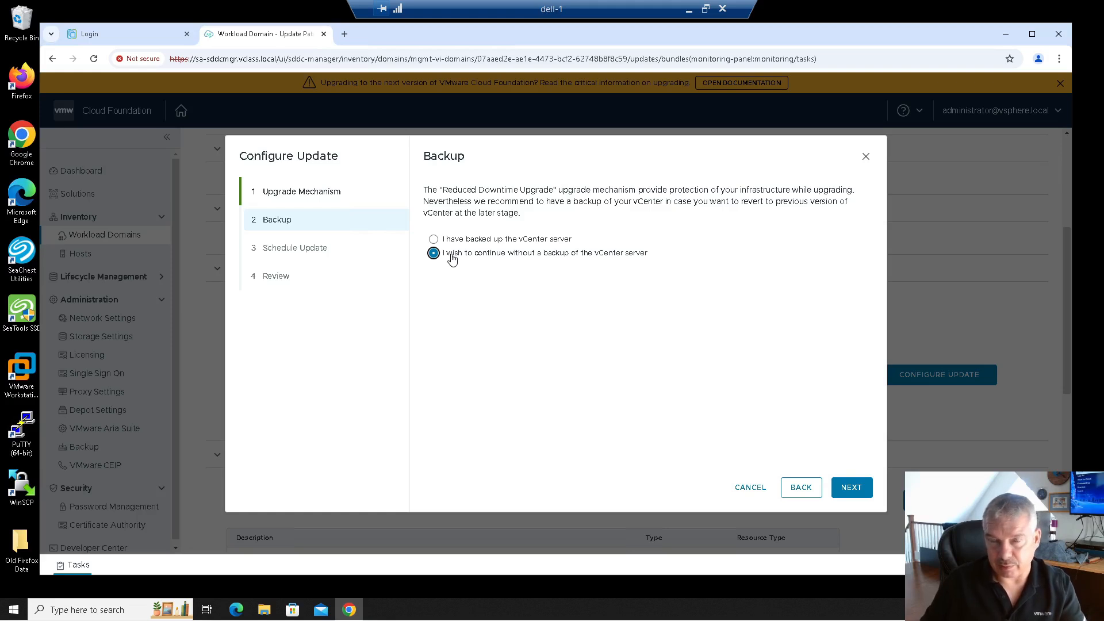
pyautogui.click(847, 494)
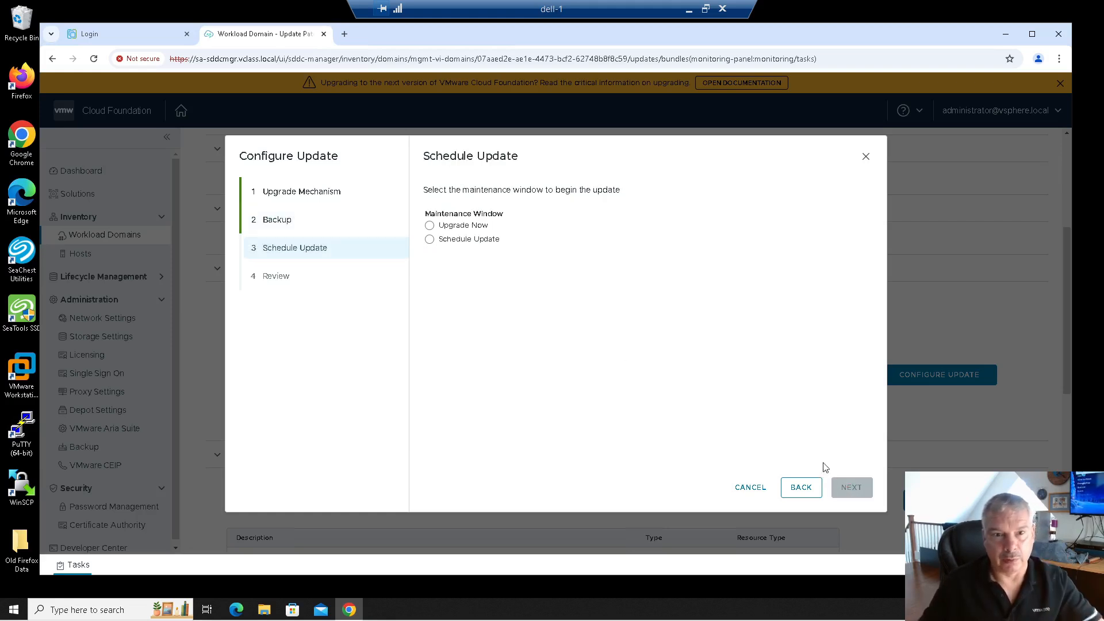
pyautogui.click(429, 239)
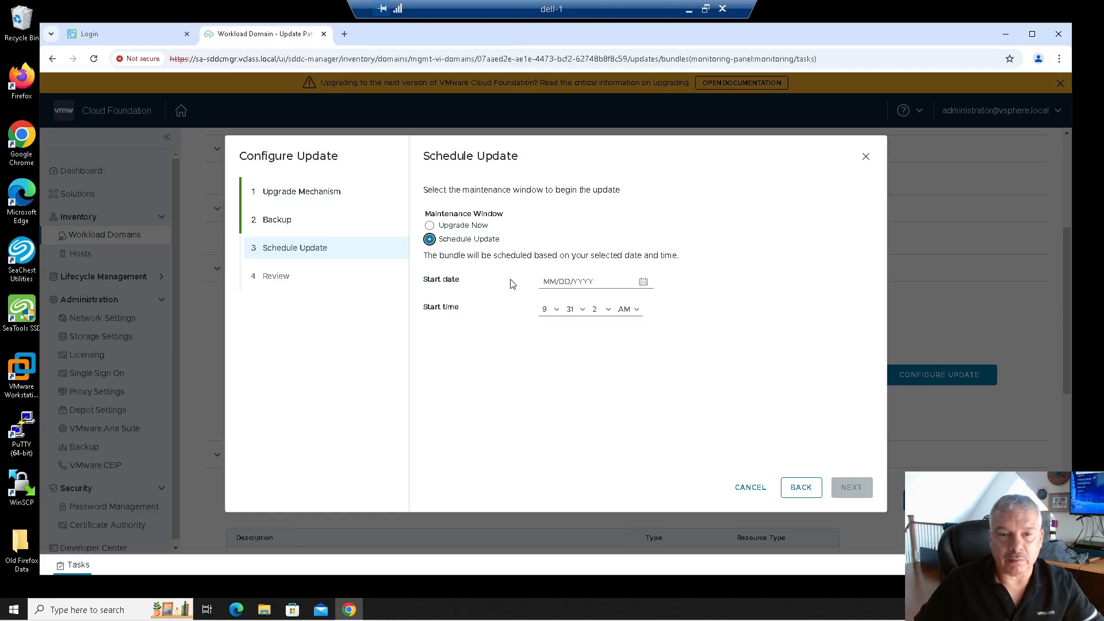
pyautogui.click(444, 225)
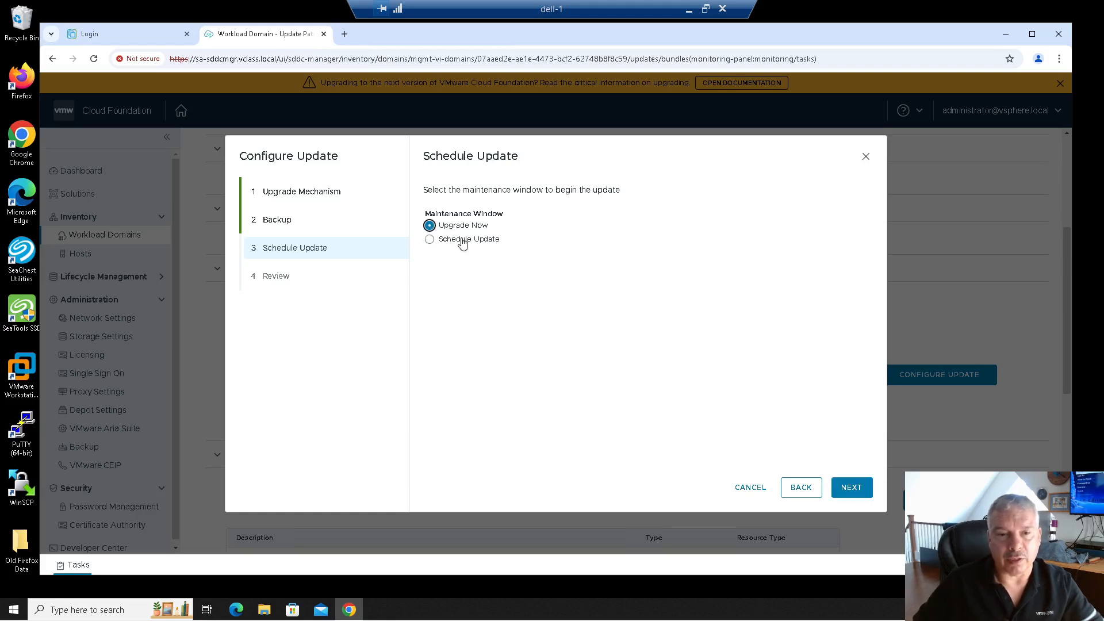
pyautogui.click(851, 488)
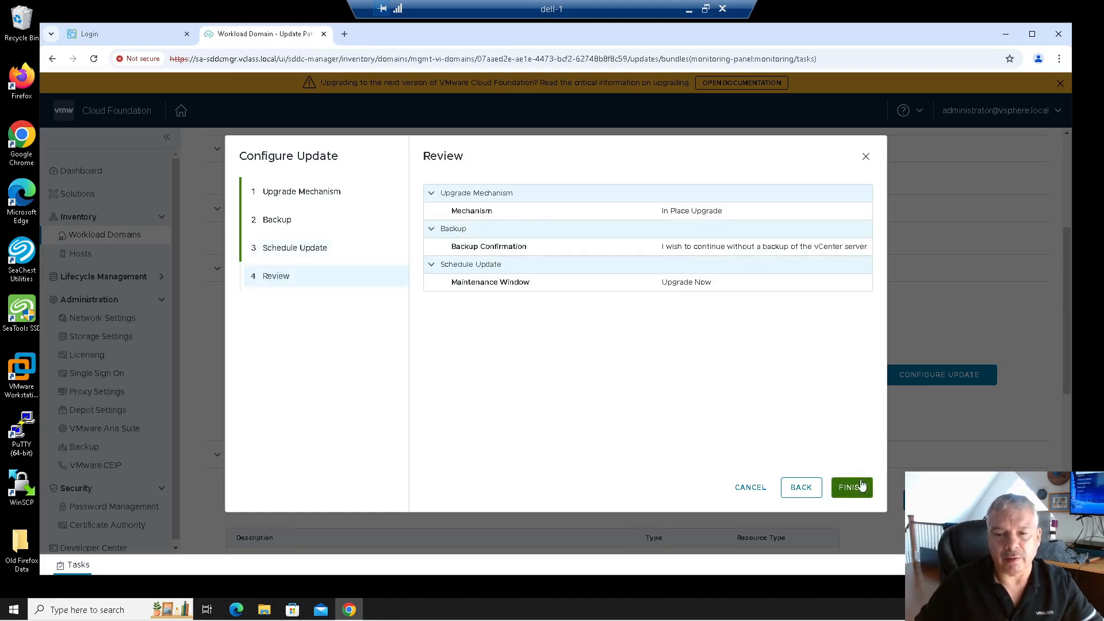
pyautogui.click(854, 487)
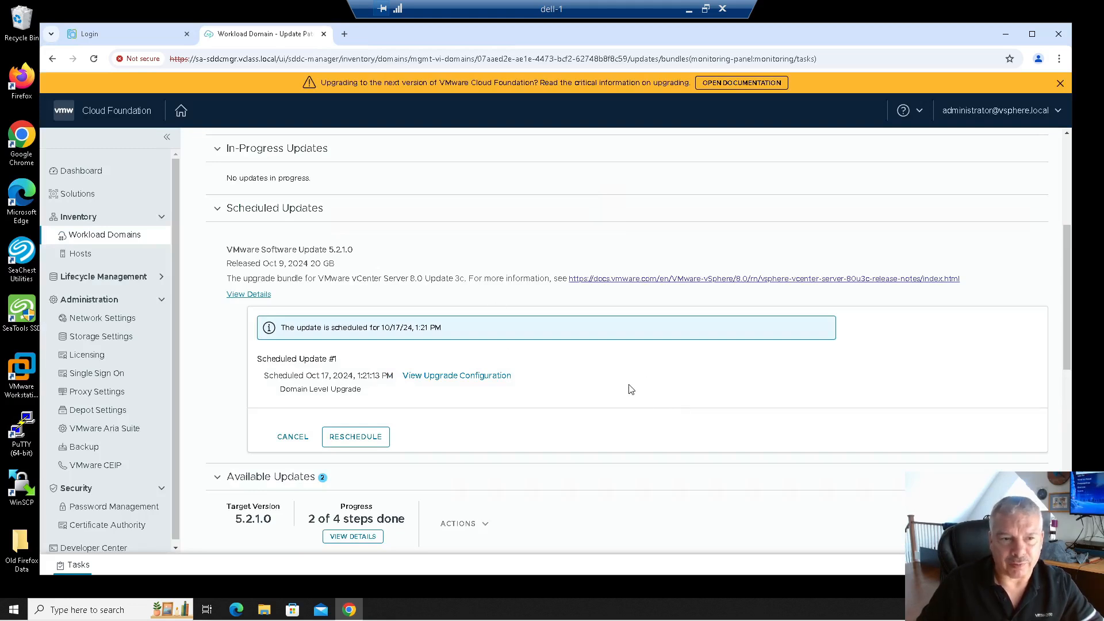
# Review the upgrade sequence showing vCenter 8.0.3.00300 and ESXi still pending.
pyautogui.scroll(-2, 609, 388)
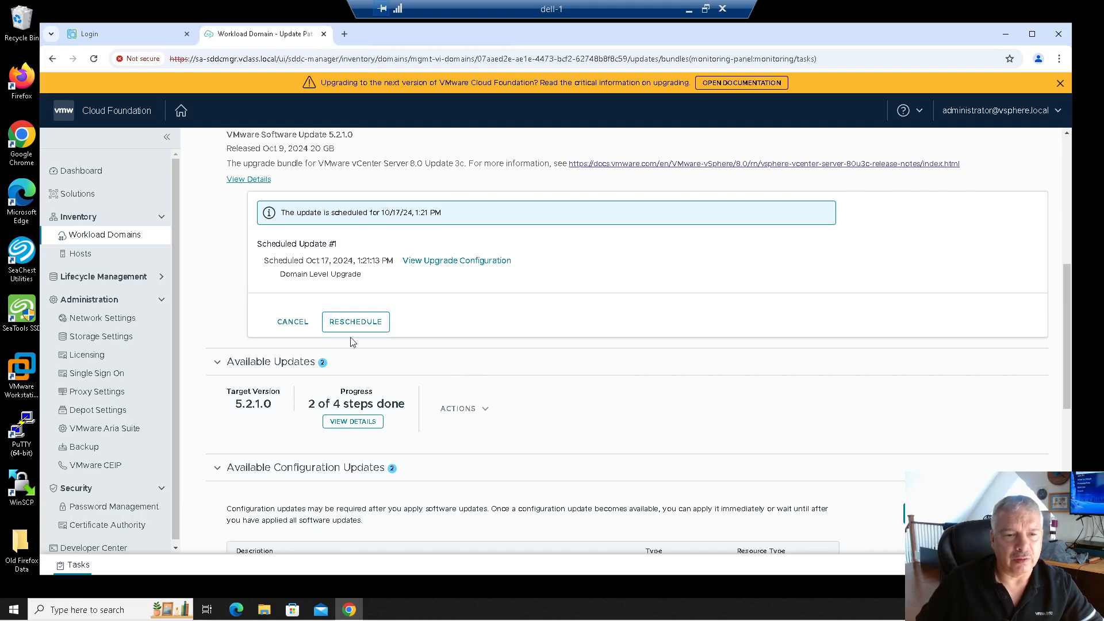
pyautogui.scroll(1, 496, 335)
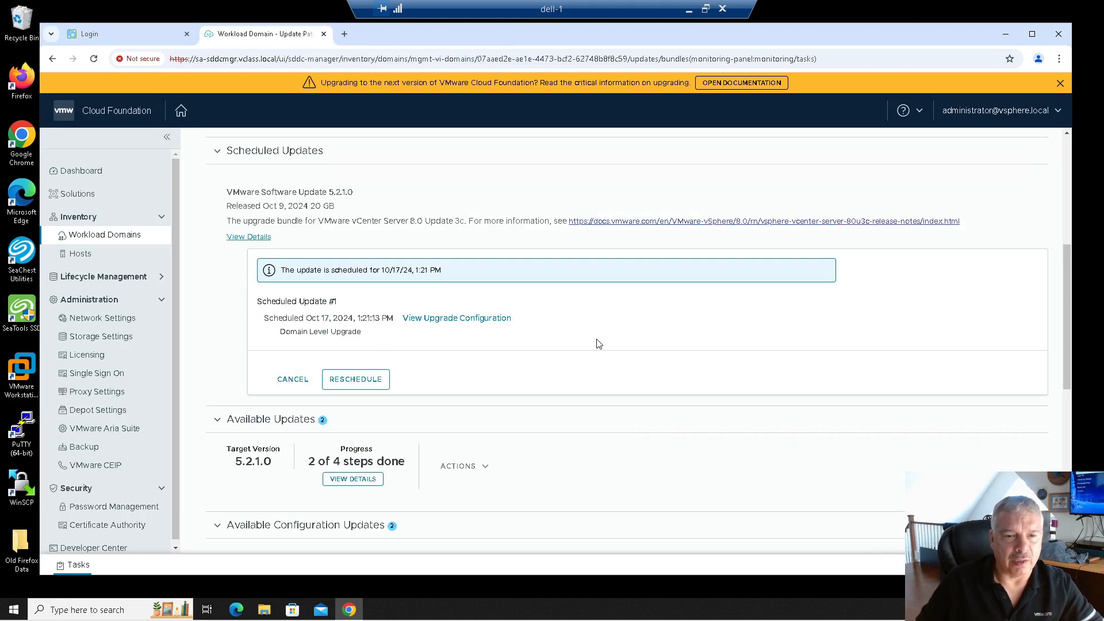
pyautogui.scroll(-3, 598, 343)
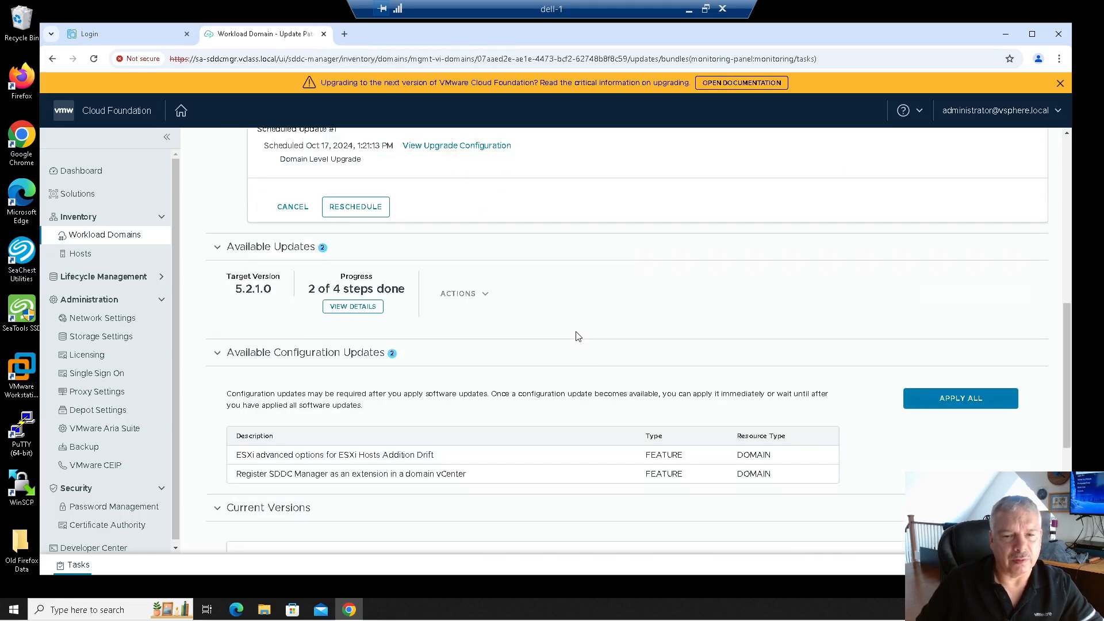
pyautogui.scroll(1, 578, 336)
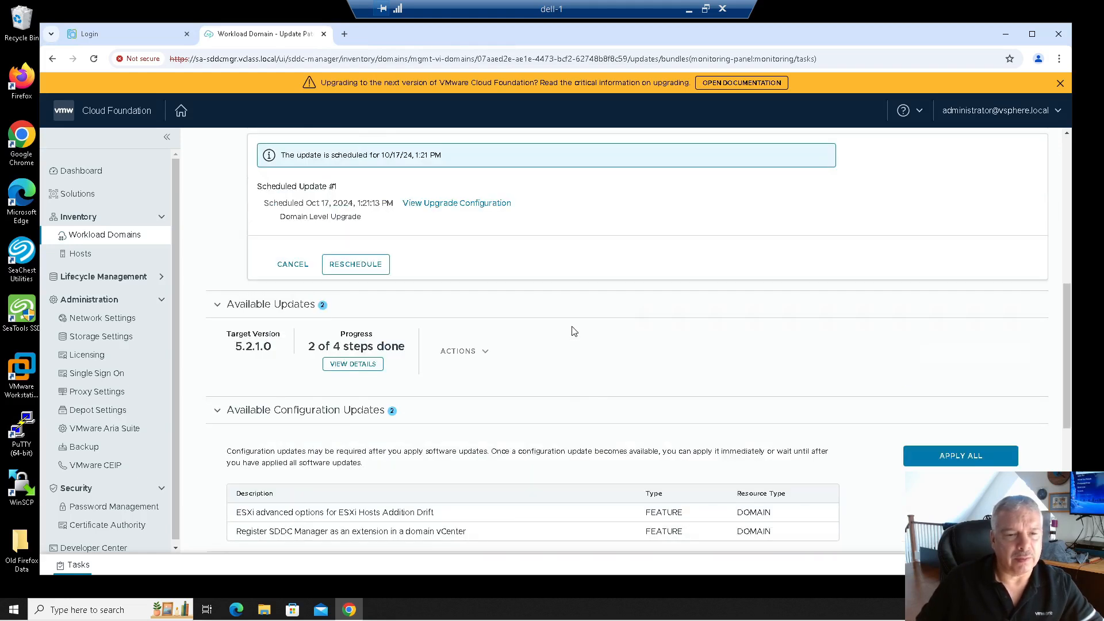
pyautogui.click(329, 365)
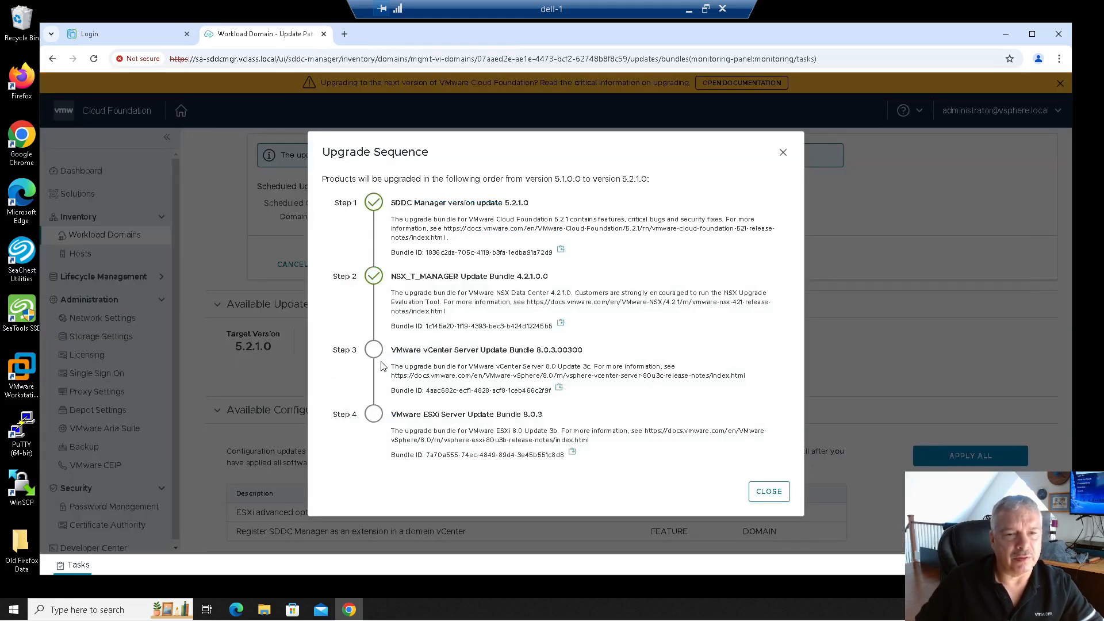
pyautogui.click(767, 492)
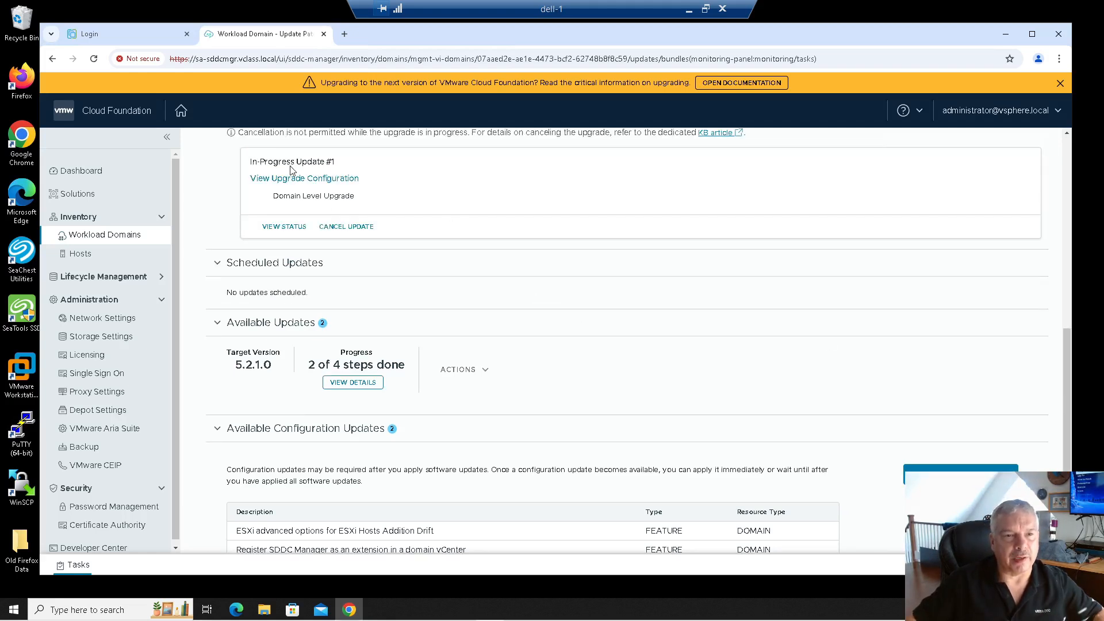
# Follow the sa-vcsa-01 vCenter upgrade status and subtasks, then return to Updates.
pyautogui.scroll(3, 471, 212)
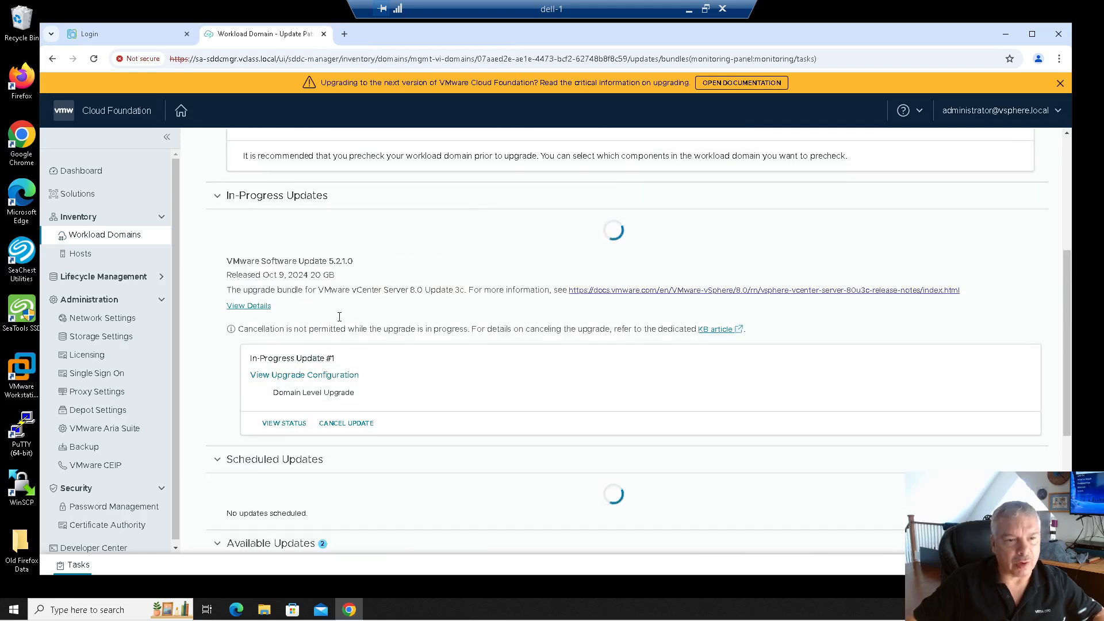
pyautogui.click(284, 399)
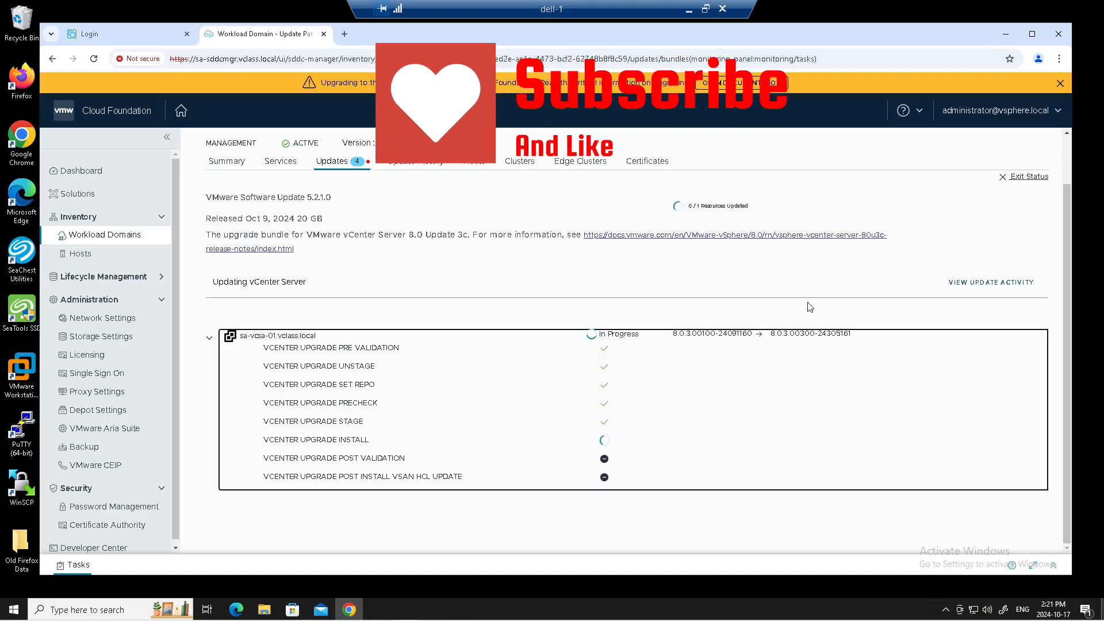
pyautogui.click(208, 340)
pyautogui.click(209, 393)
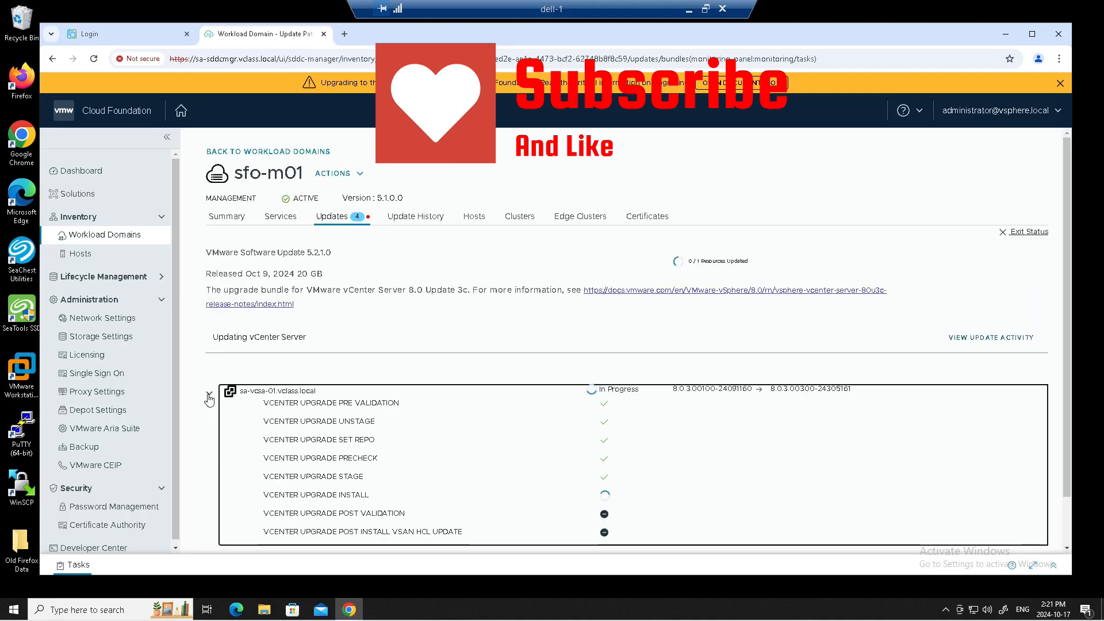
pyautogui.click(1026, 233)
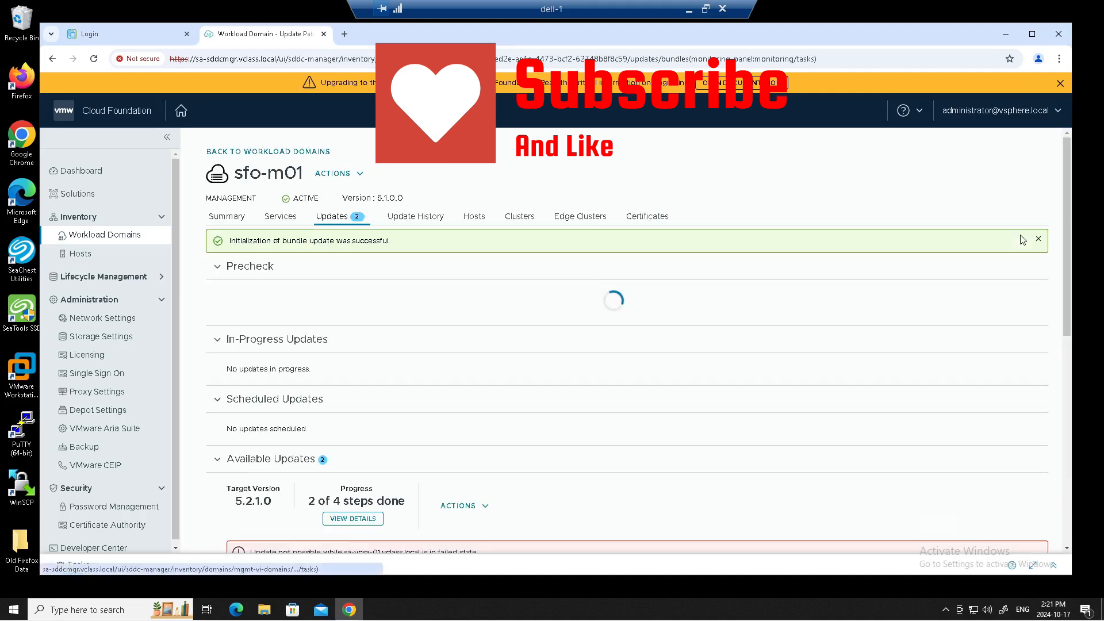
pyautogui.scroll(-2, 349, 374)
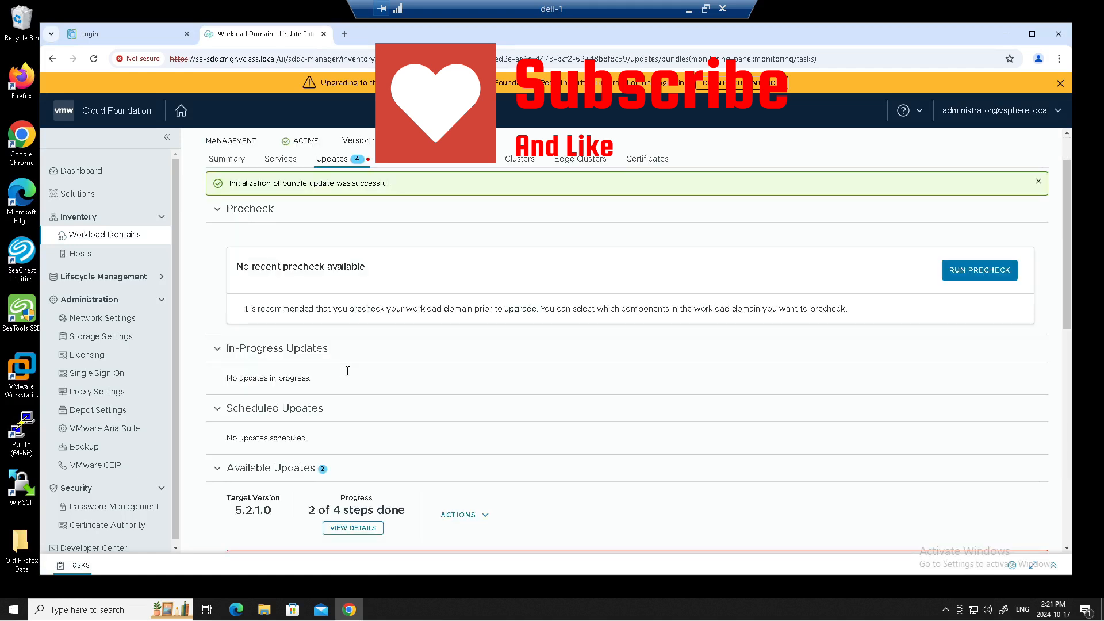
pyautogui.scroll(-2, 322, 377)
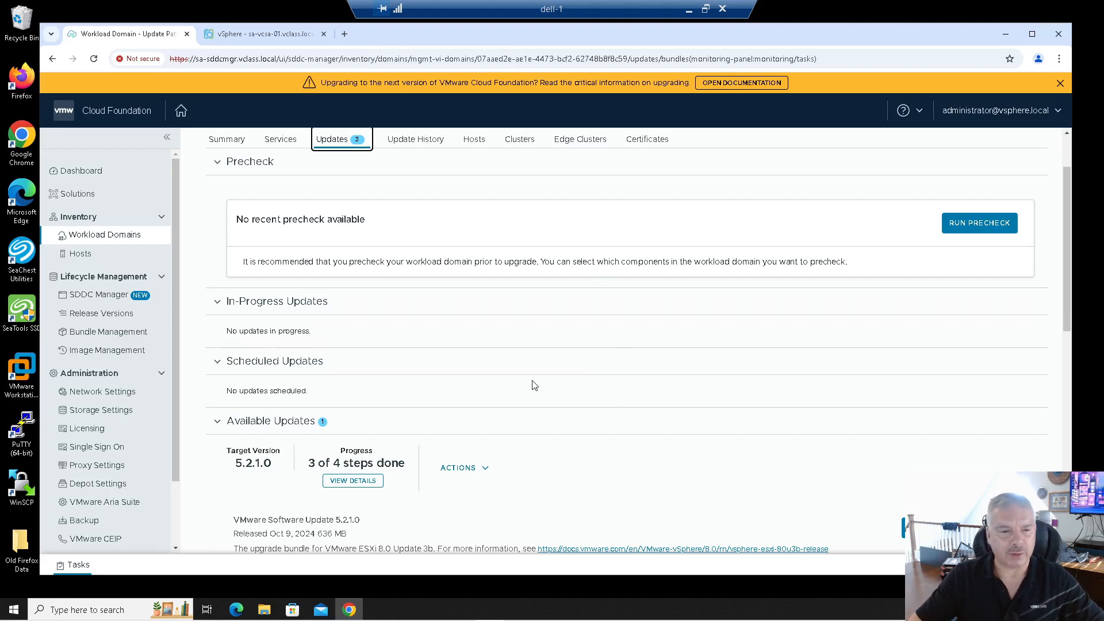
# Open sfo-m01's Update History and expand the stages of the failed vCenter update.
pyautogui.click(473, 468)
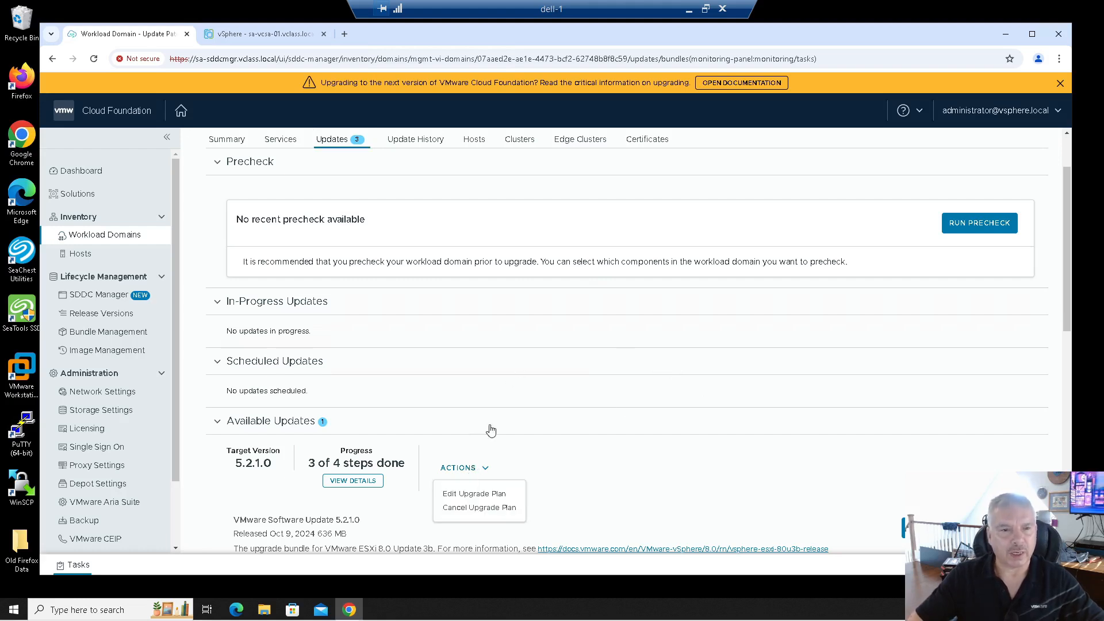
pyautogui.click(435, 141)
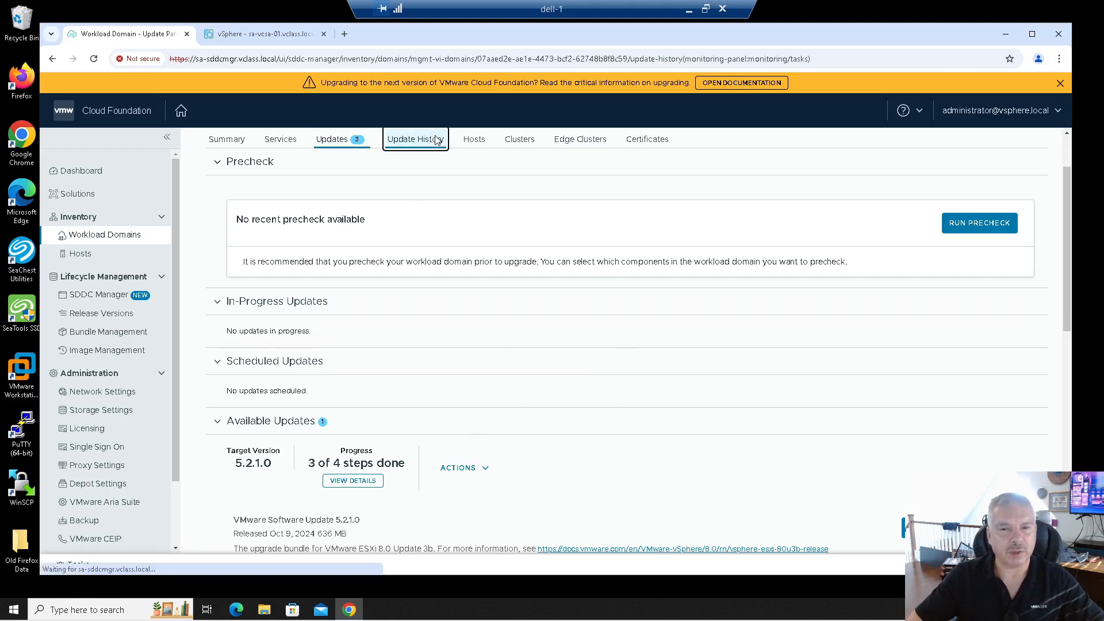
pyautogui.moveTo(341, 319); pyautogui.dragTo(401, 318)
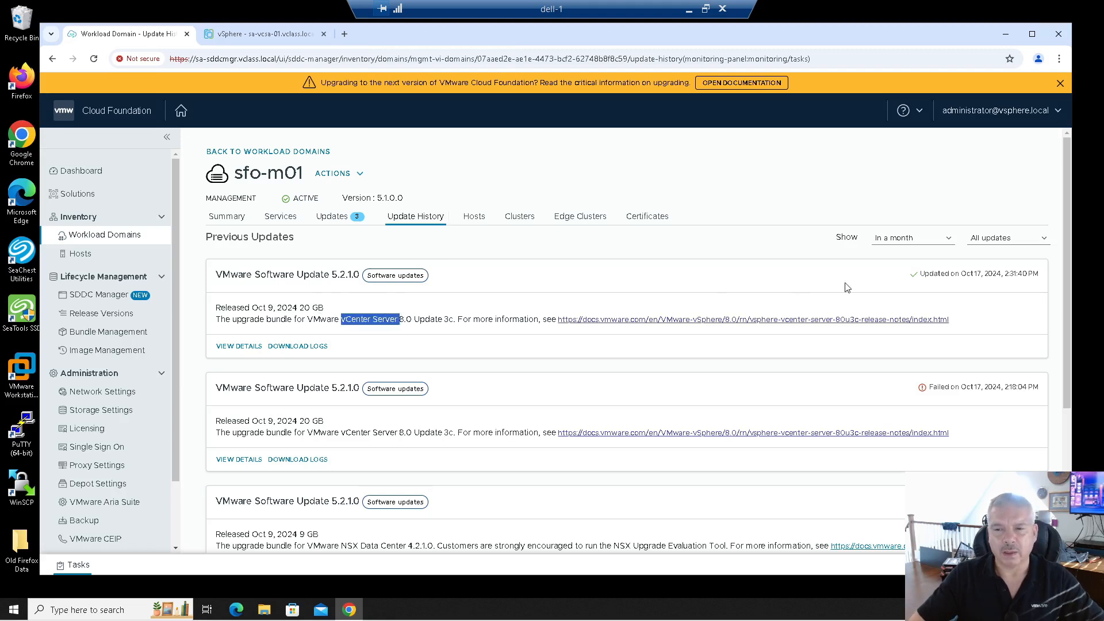
pyautogui.moveTo(920, 274); pyautogui.dragTo(956, 275)
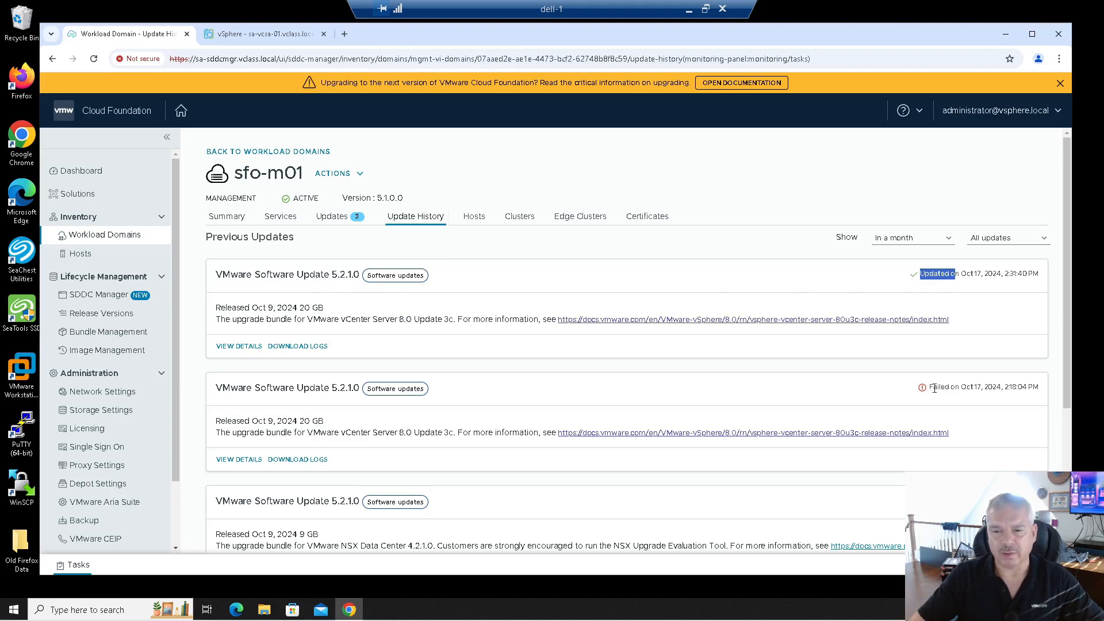
pyautogui.moveTo(934, 390); pyautogui.dragTo(987, 389)
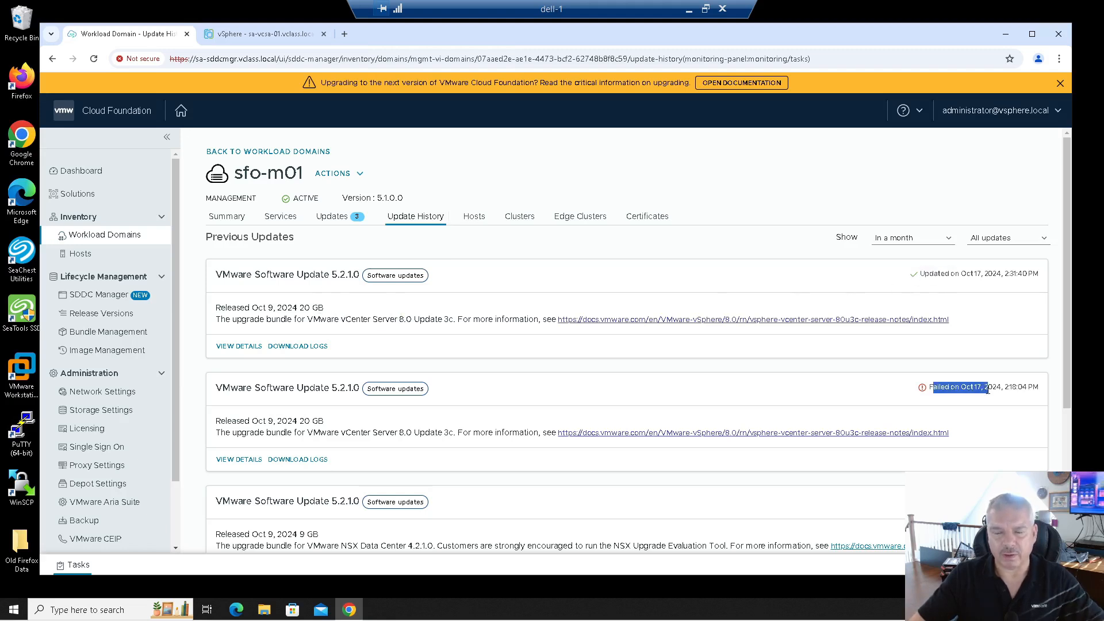
pyautogui.click(239, 460)
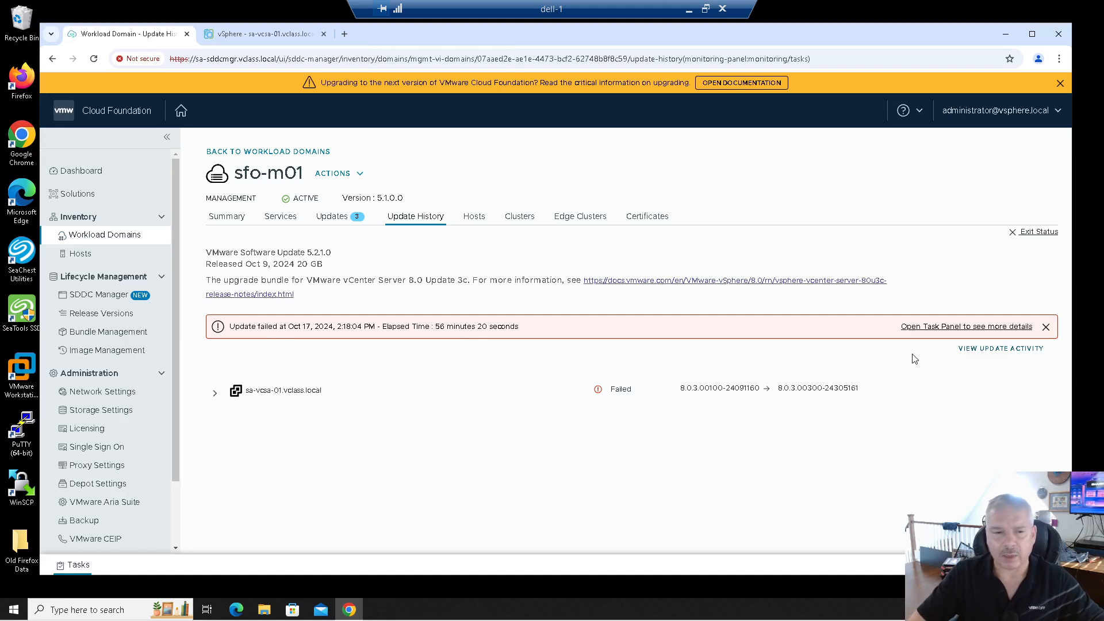
pyautogui.click(214, 392)
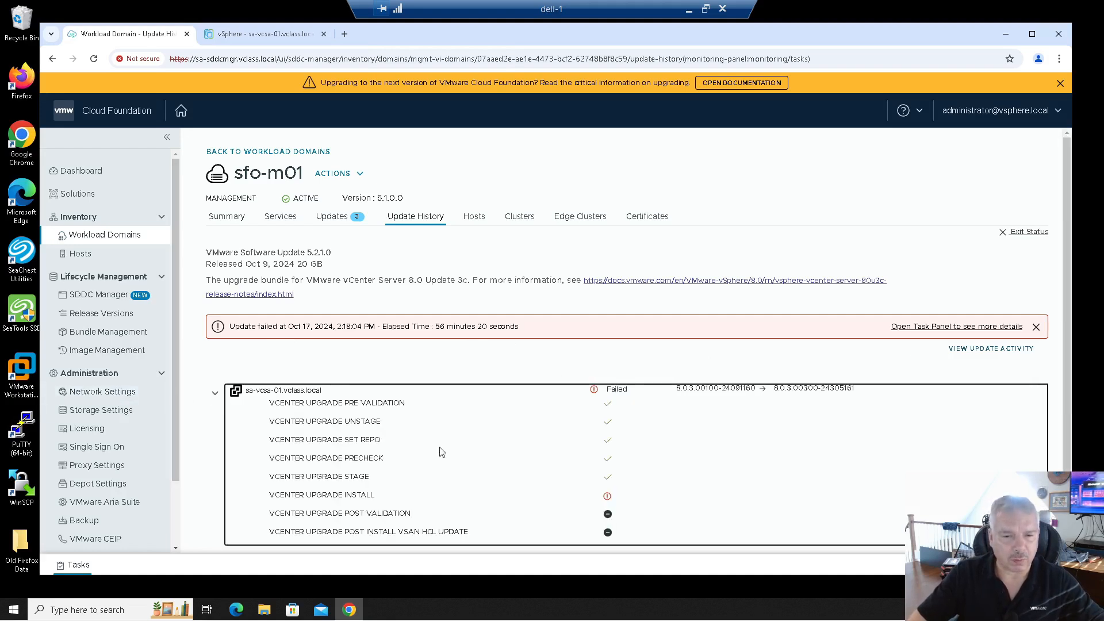
pyautogui.scroll(-1, 512, 463)
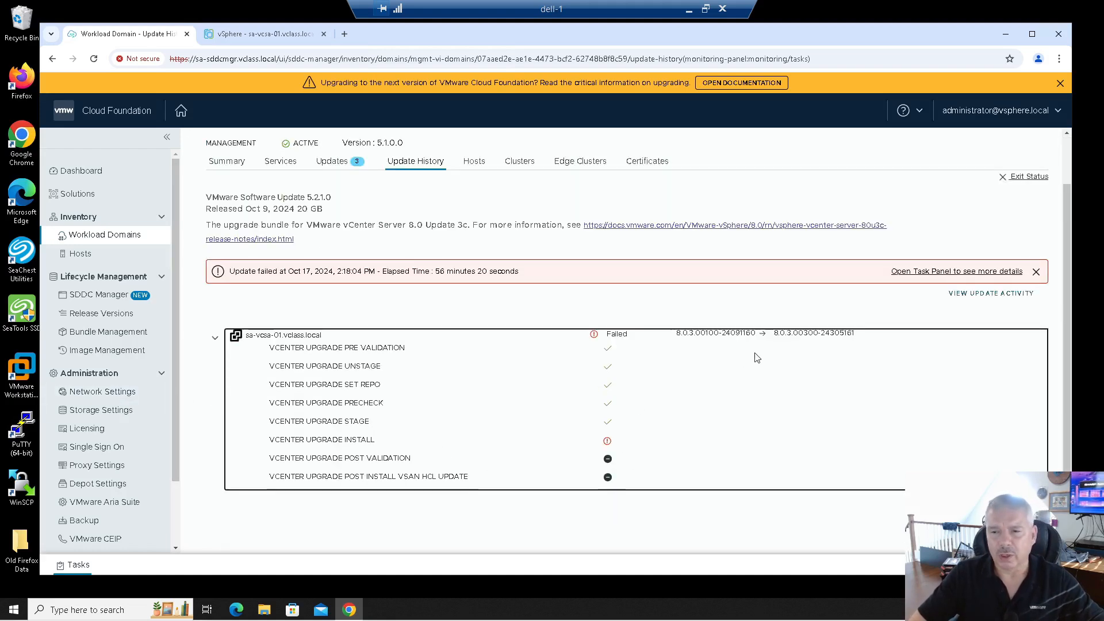
# Read the failed Upgrade DOMAIN subtask's install-failure and remediation messages in the Task Panel.
pyautogui.click(939, 275)
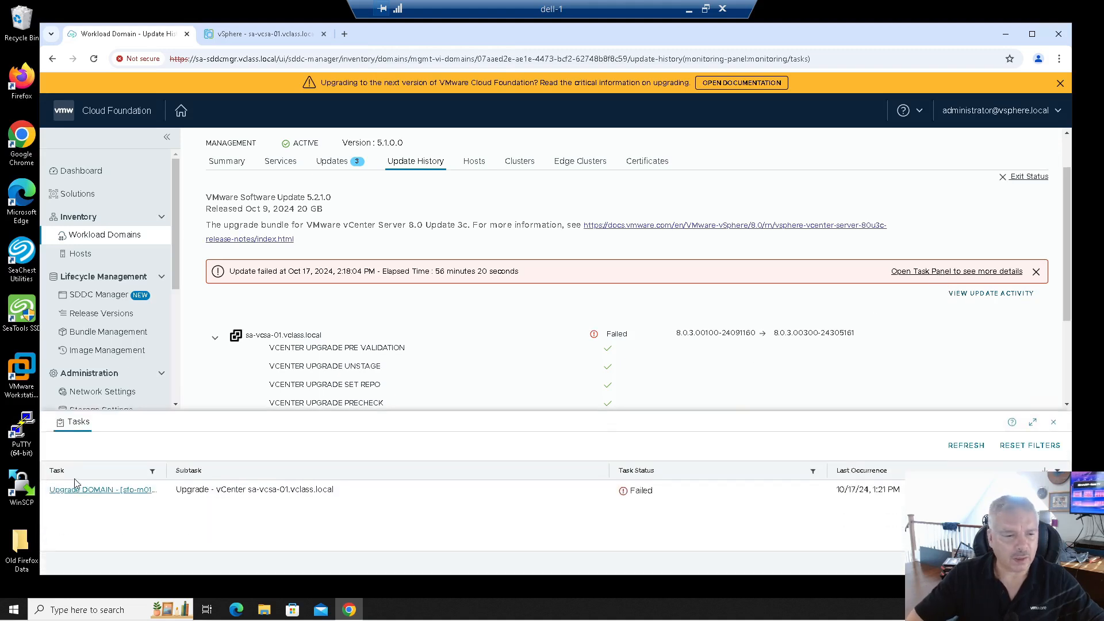
pyautogui.click(74, 491)
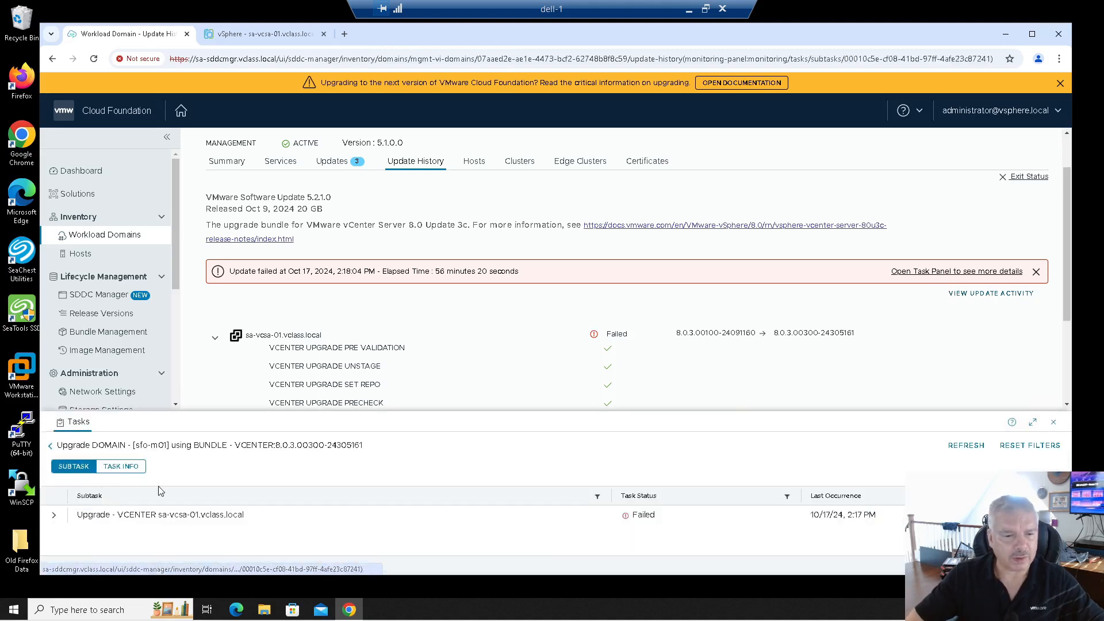
pyautogui.click(52, 515)
pyautogui.scroll(-3, 463, 493)
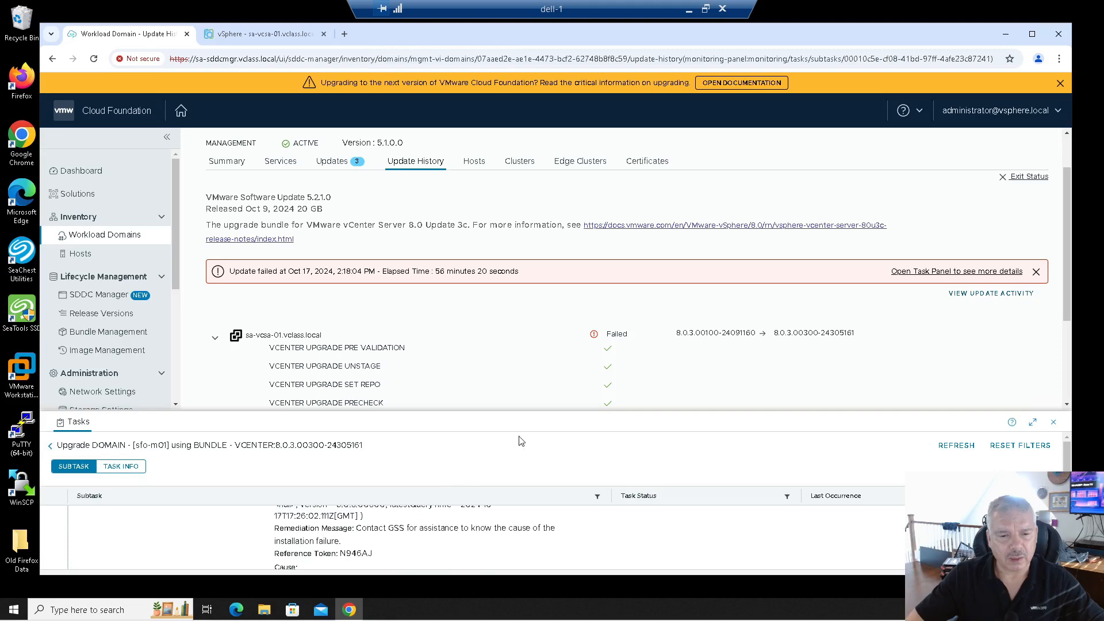
pyautogui.moveTo(527, 412); pyautogui.dragTo(528, 394)
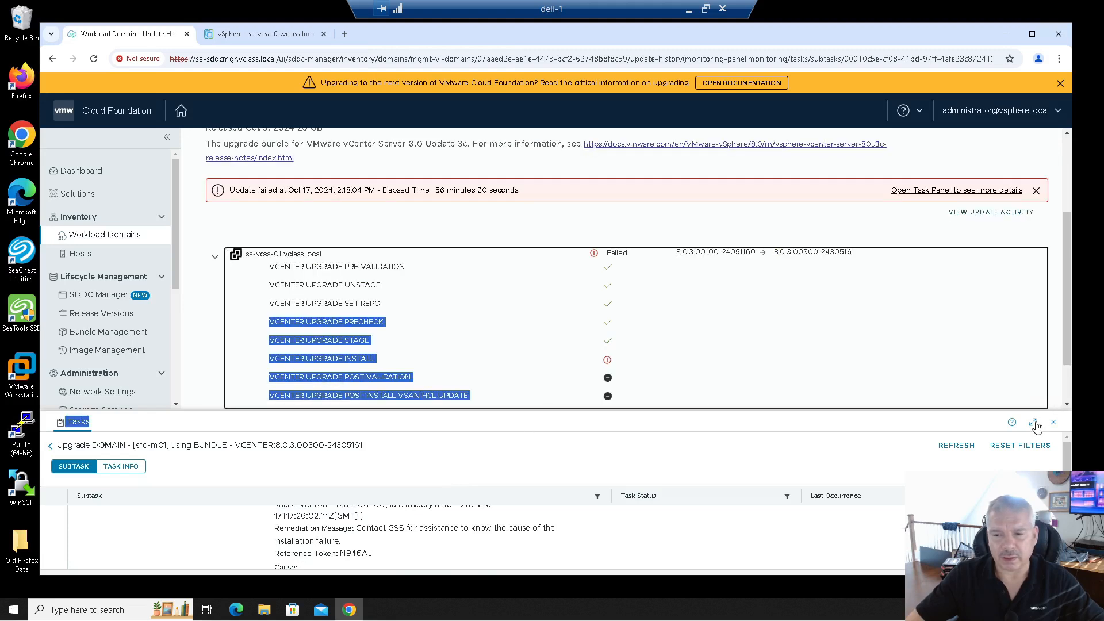
pyautogui.click(1033, 422)
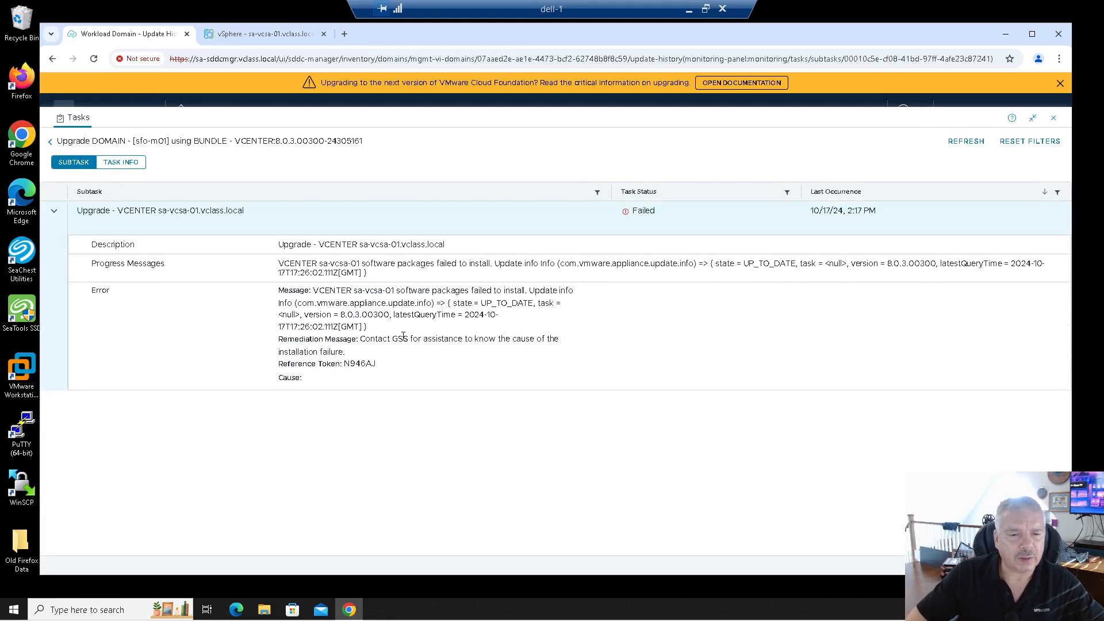
pyautogui.moveTo(414, 338); pyautogui.dragTo(571, 346)
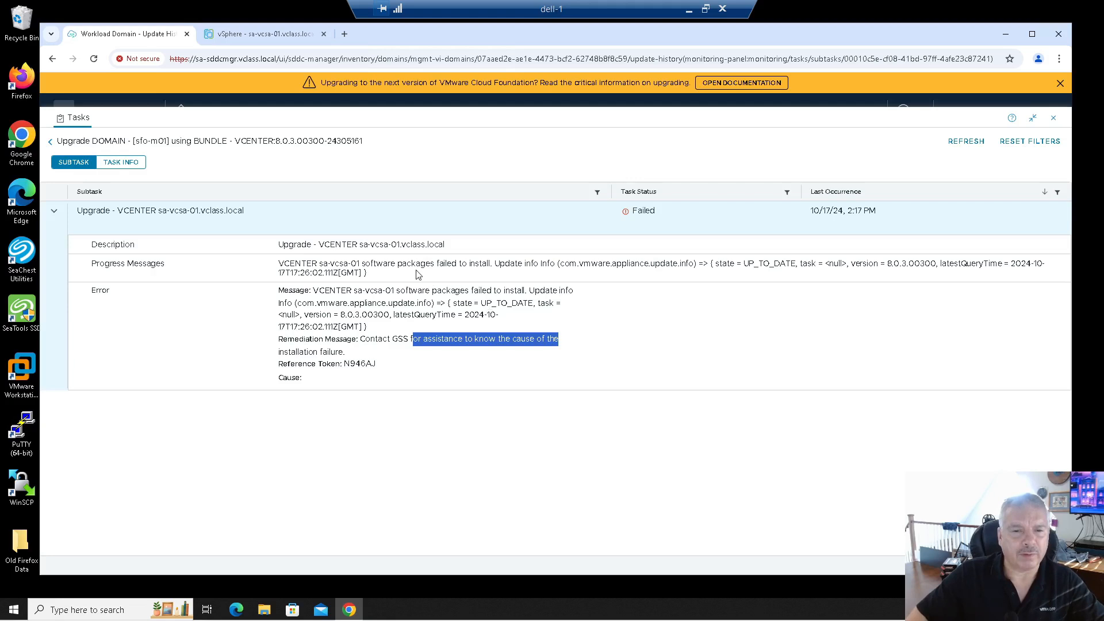
pyautogui.moveTo(449, 264); pyautogui.dragTo(650, 260)
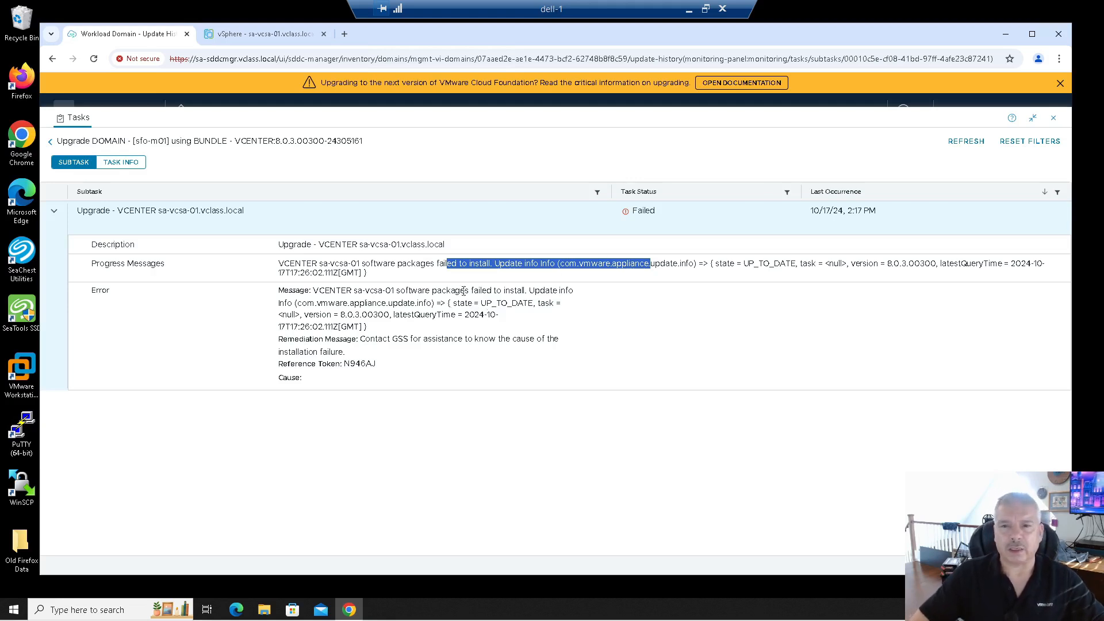
pyautogui.click(50, 142)
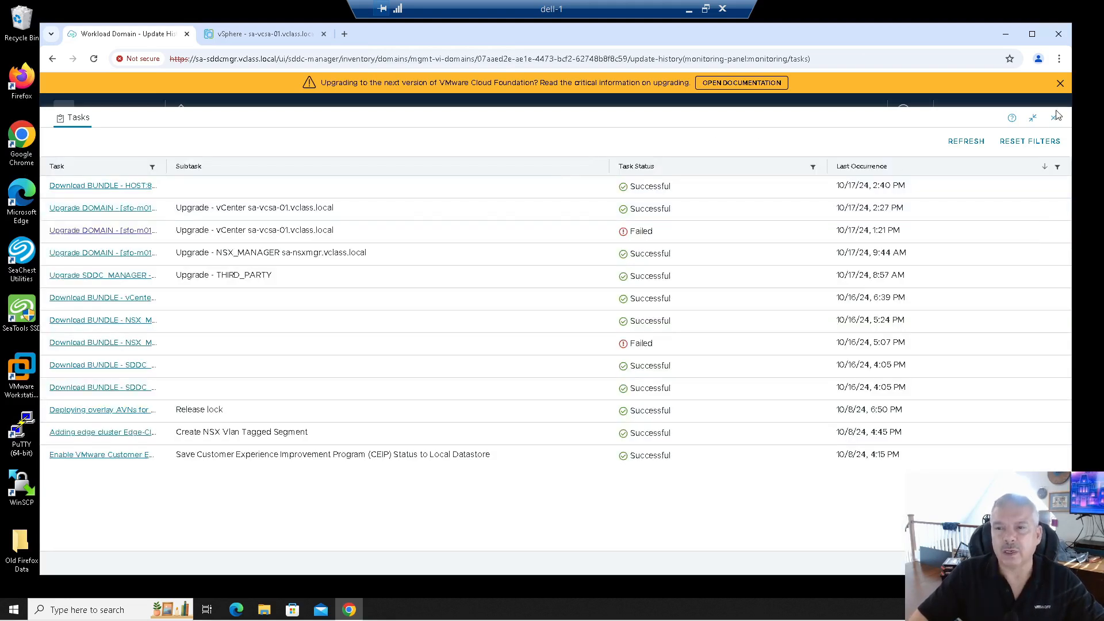
pyautogui.click(1052, 118)
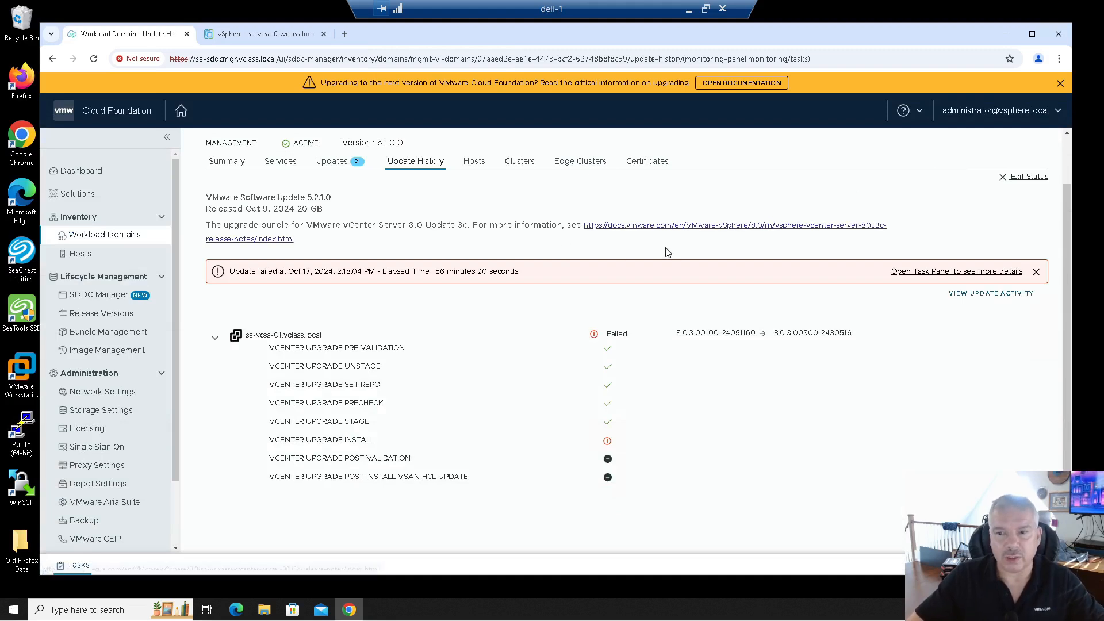
# Check the successful vCenter update took 4 minutes 30 seconds, then return to Previous Updates.
pyautogui.click(1042, 184)
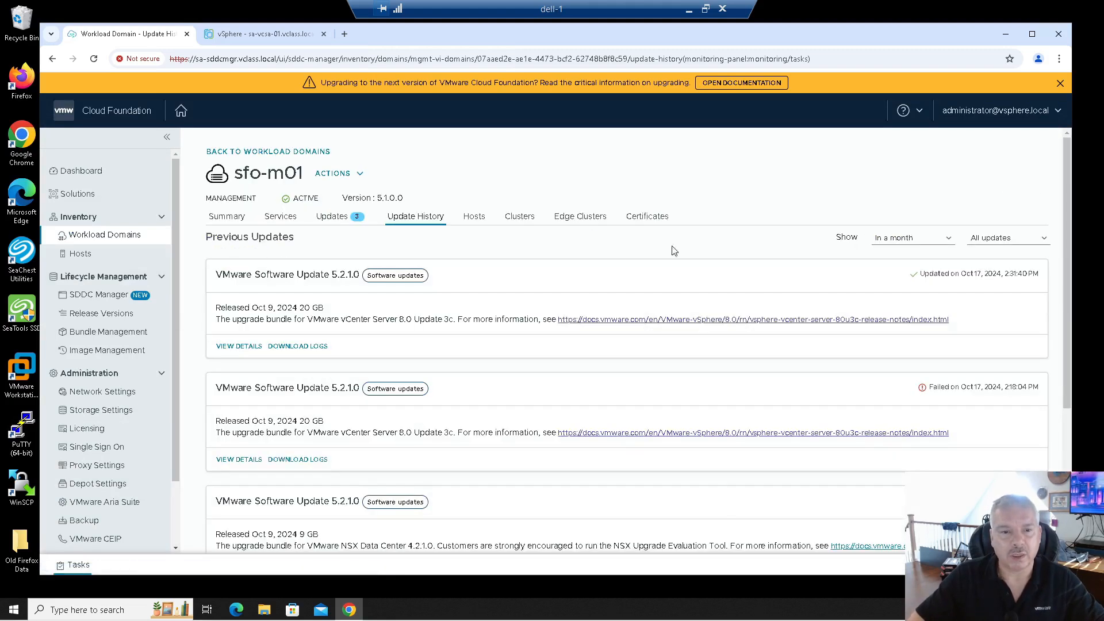
pyautogui.click(253, 348)
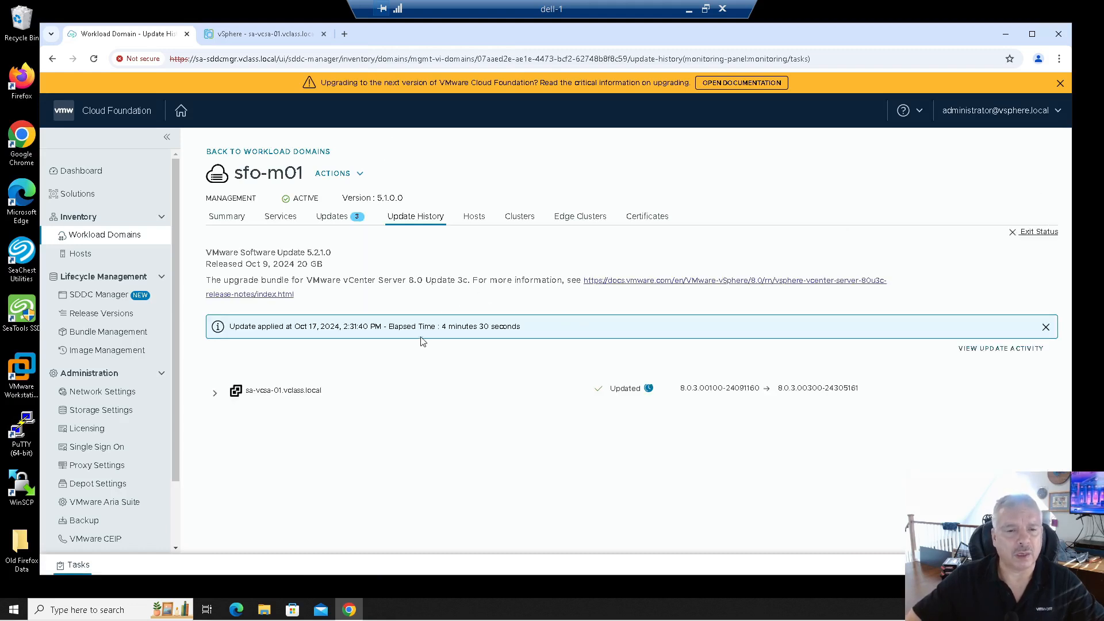
pyautogui.moveTo(439, 328); pyautogui.dragTo(496, 330)
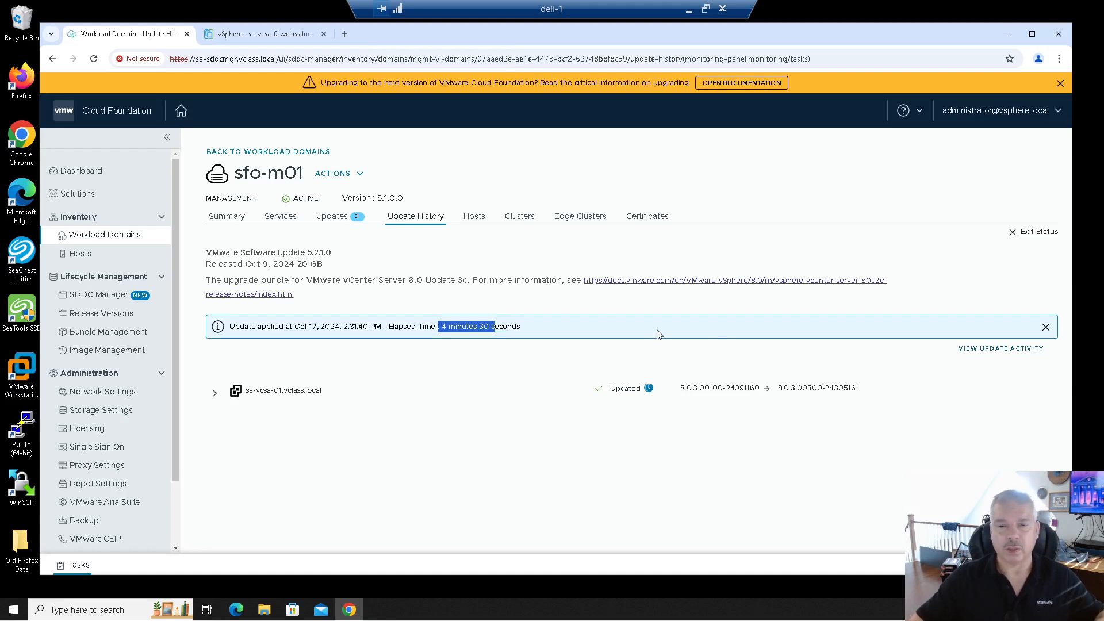
pyautogui.click(1015, 232)
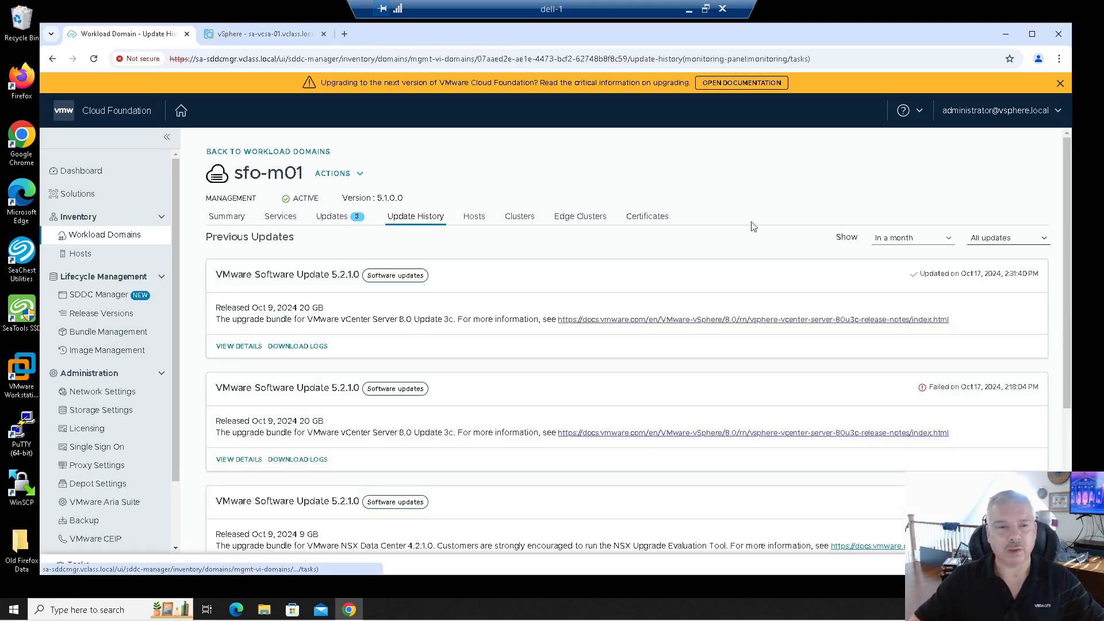
# Check the SDDC Manager 5.2.1, NSX 4.2.1 and vCenter 8.0 steps, then configure the ESXi 8.0 update.
pyautogui.click(346, 221)
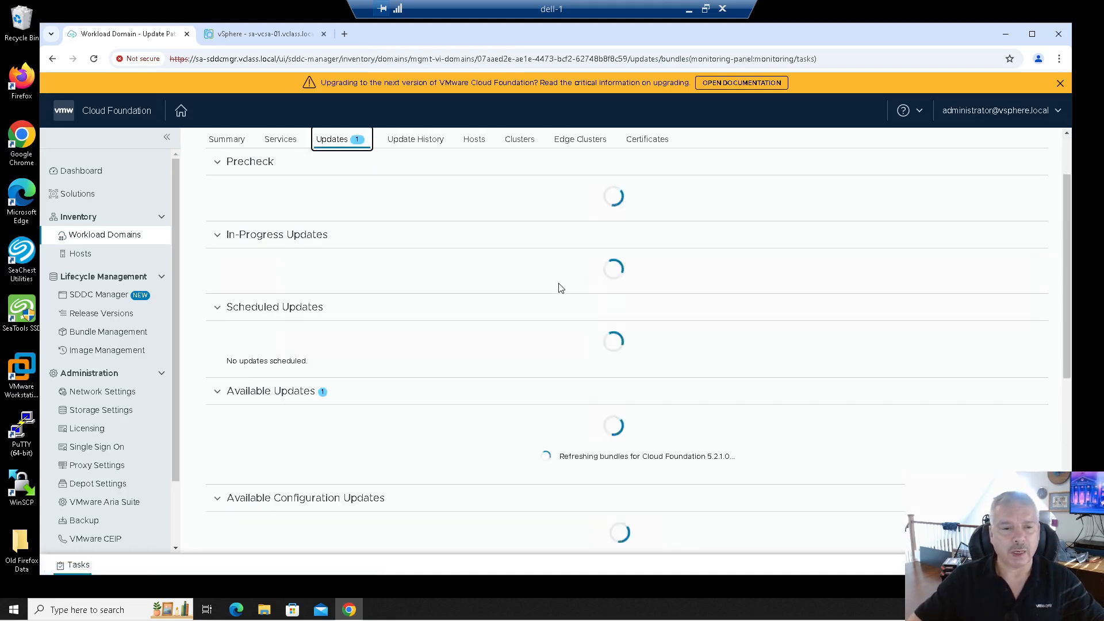
pyautogui.scroll(-3, 452, 285)
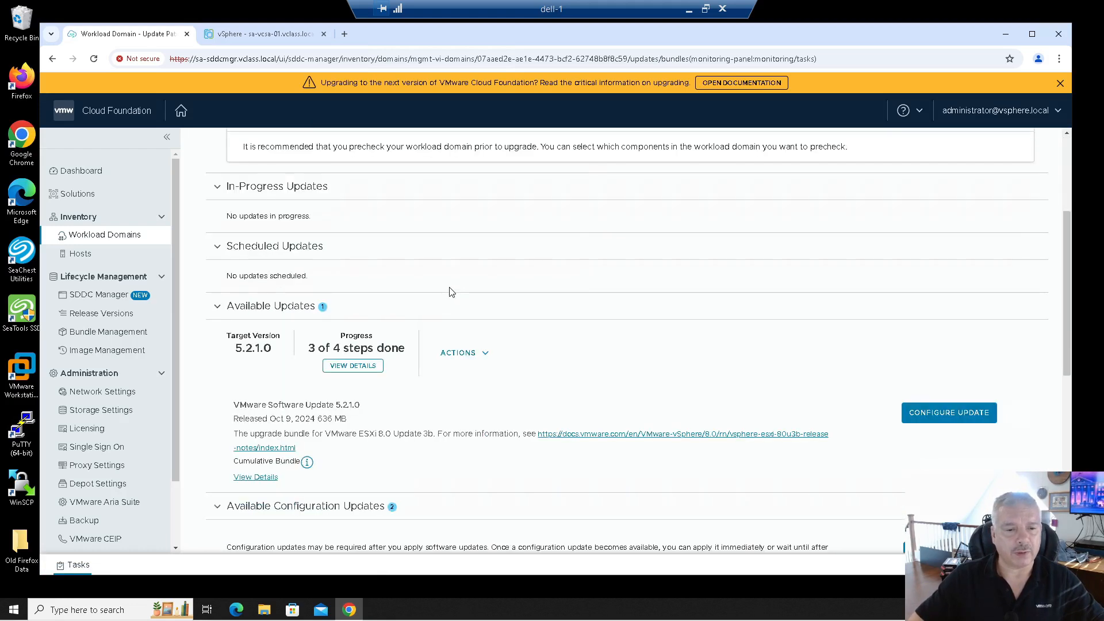
pyautogui.click(352, 308)
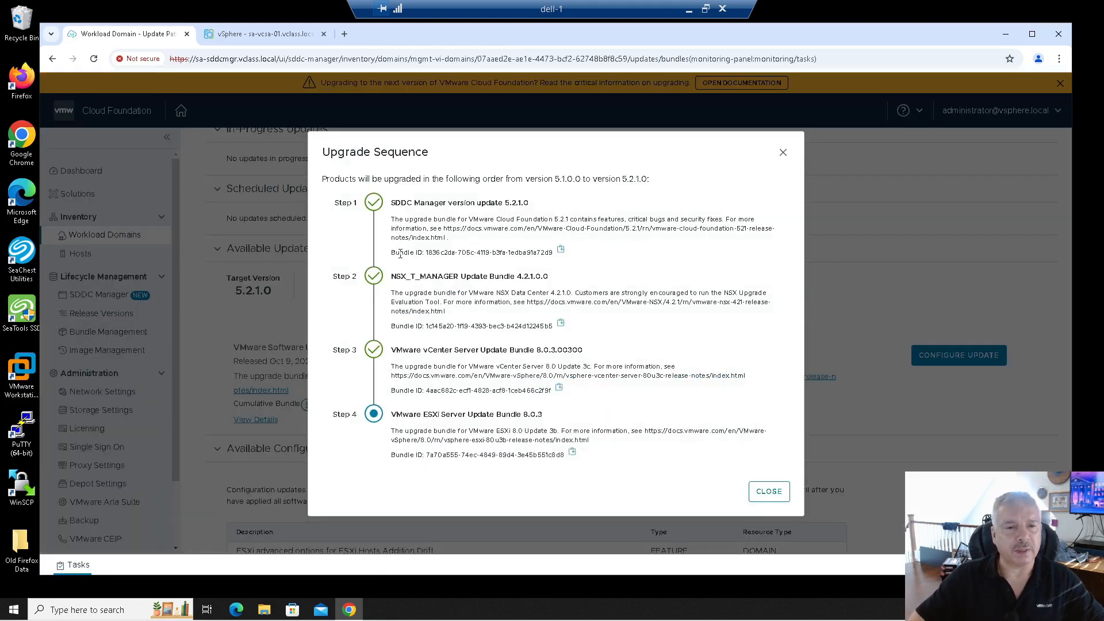
pyautogui.moveTo(397, 200); pyautogui.dragTo(520, 200)
pyautogui.moveTo(420, 276); pyautogui.dragTo(538, 276)
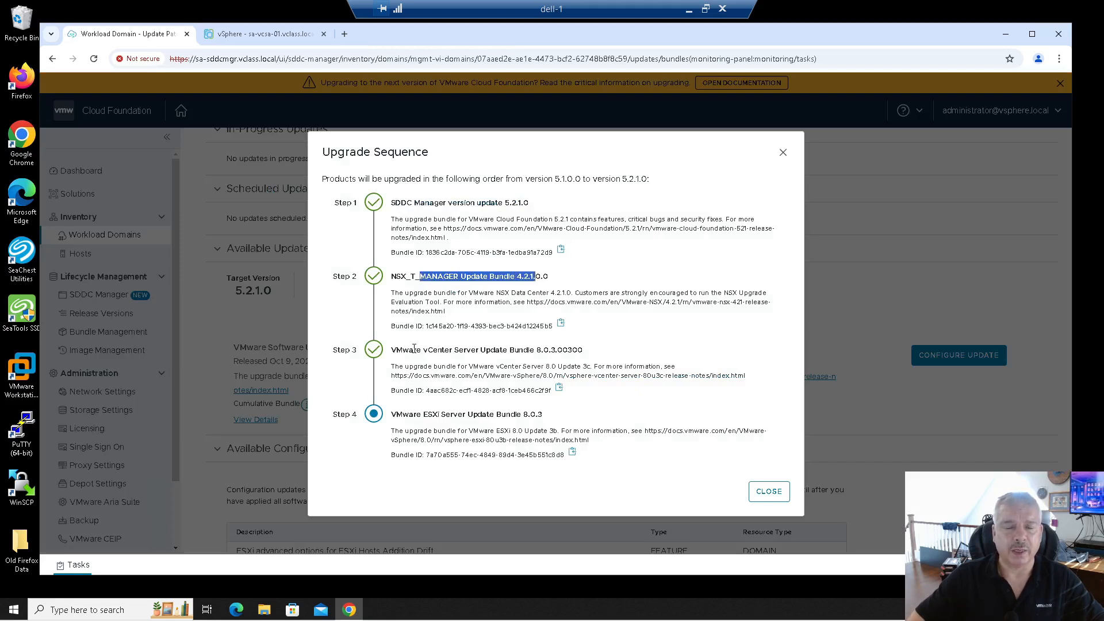
pyautogui.moveTo(414, 348); pyautogui.dragTo(553, 349)
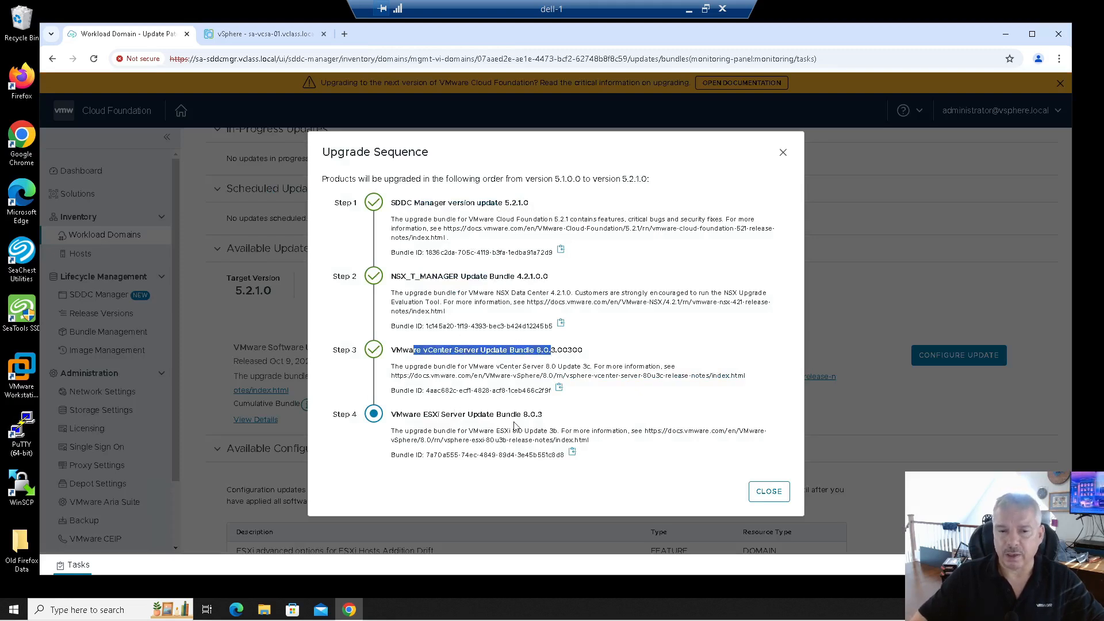
pyautogui.click(767, 491)
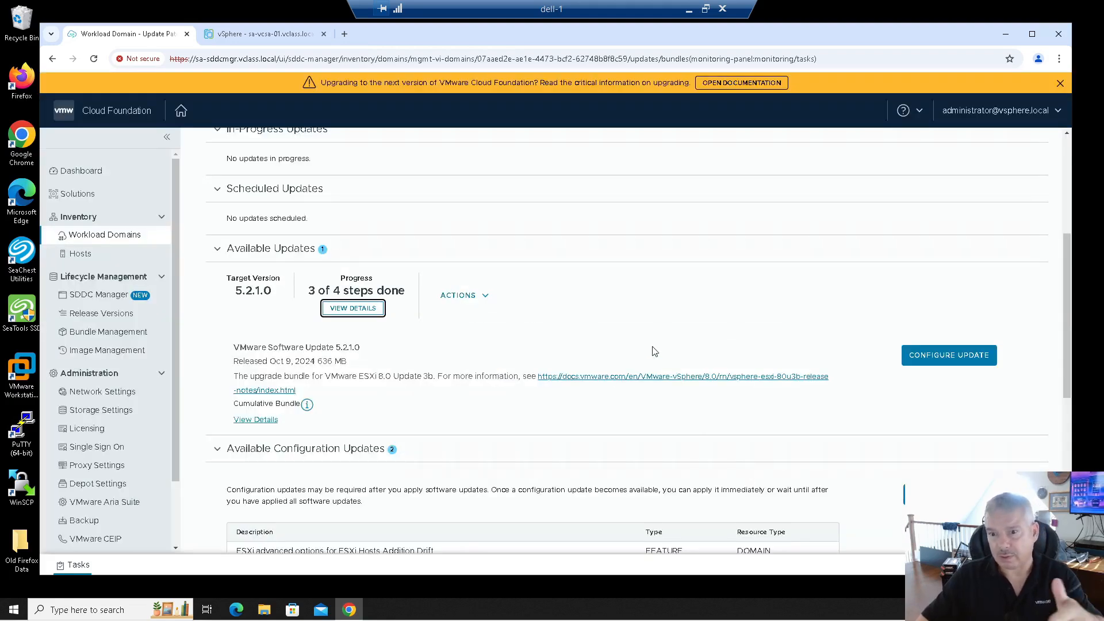
pyautogui.click(911, 355)
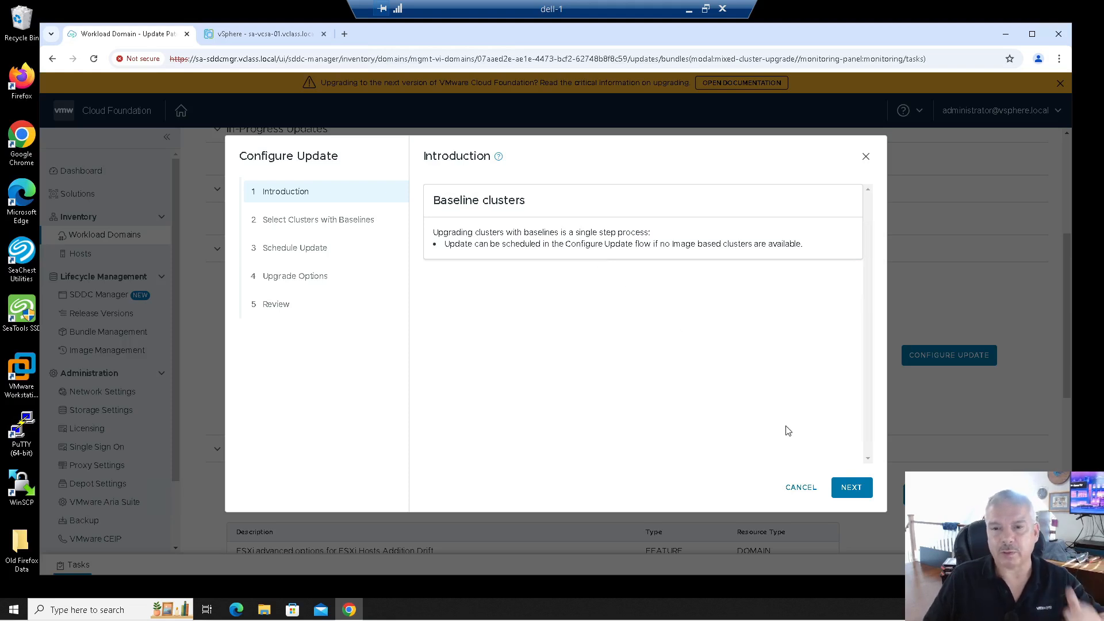
# Schedule the ESXi 8.0.3-24280767 upgrade of sfo-m01-cl01 to run now with default options.
pyautogui.click(851, 488)
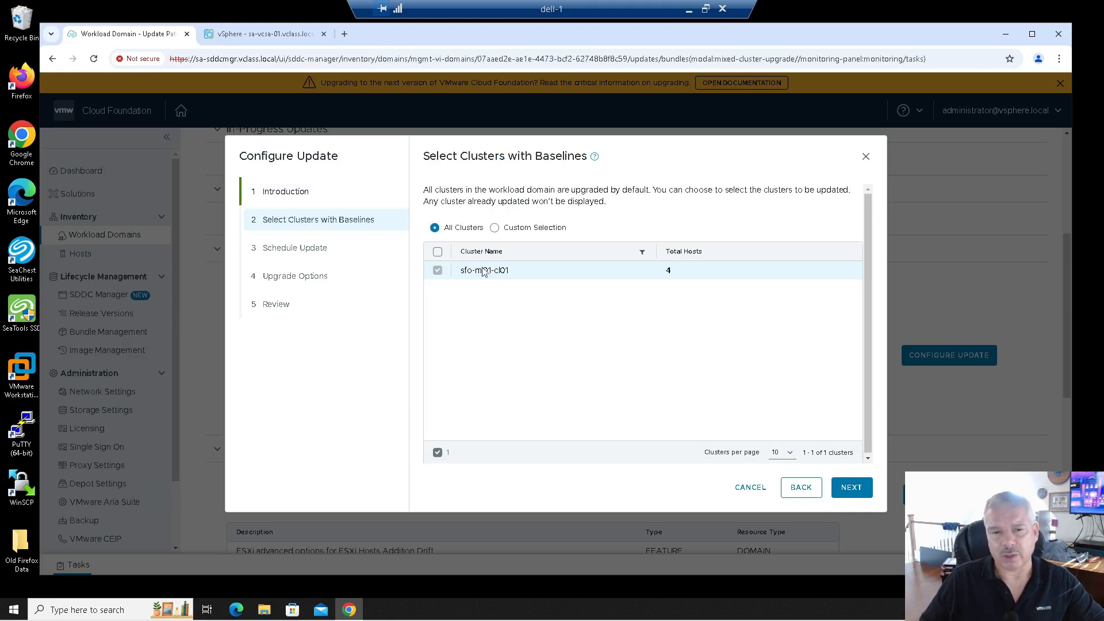
pyautogui.click(843, 488)
pyautogui.click(801, 487)
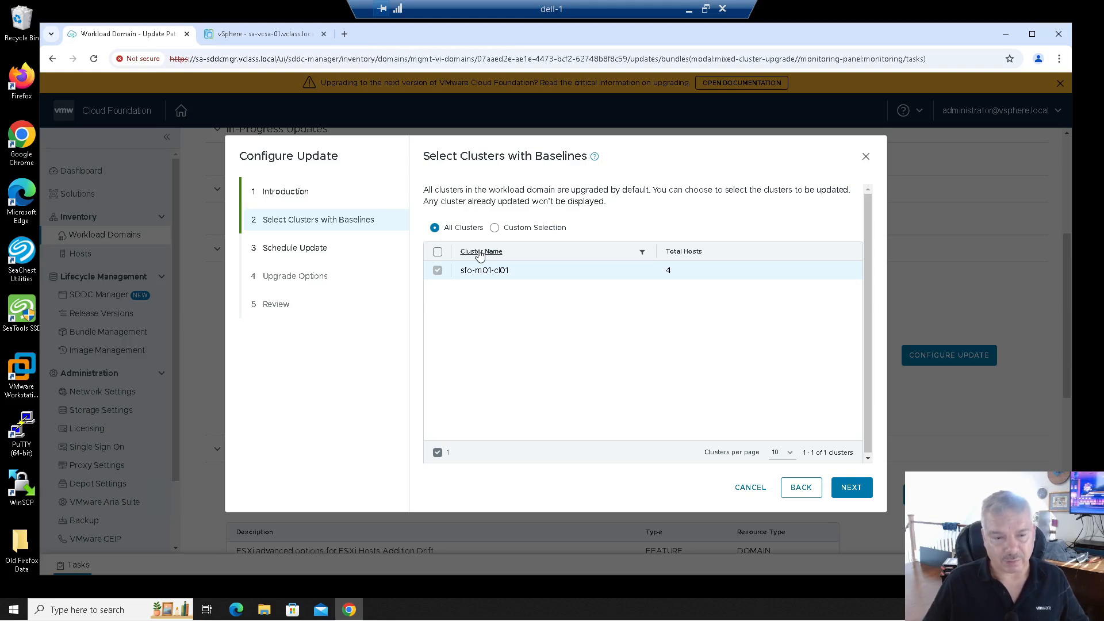
pyautogui.click(847, 488)
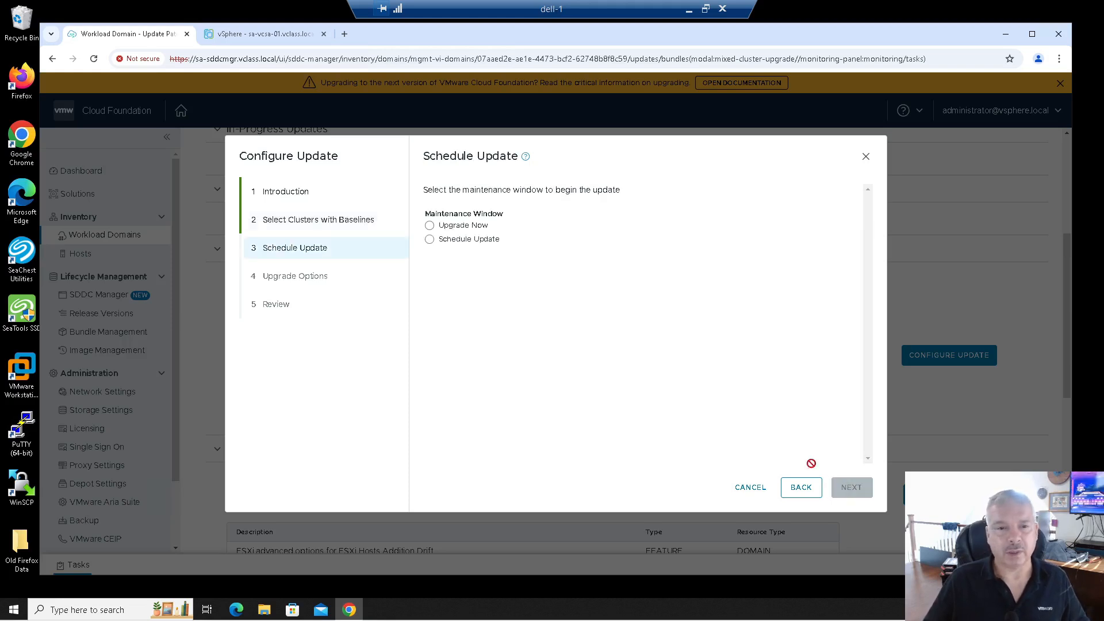
pyautogui.click(454, 227)
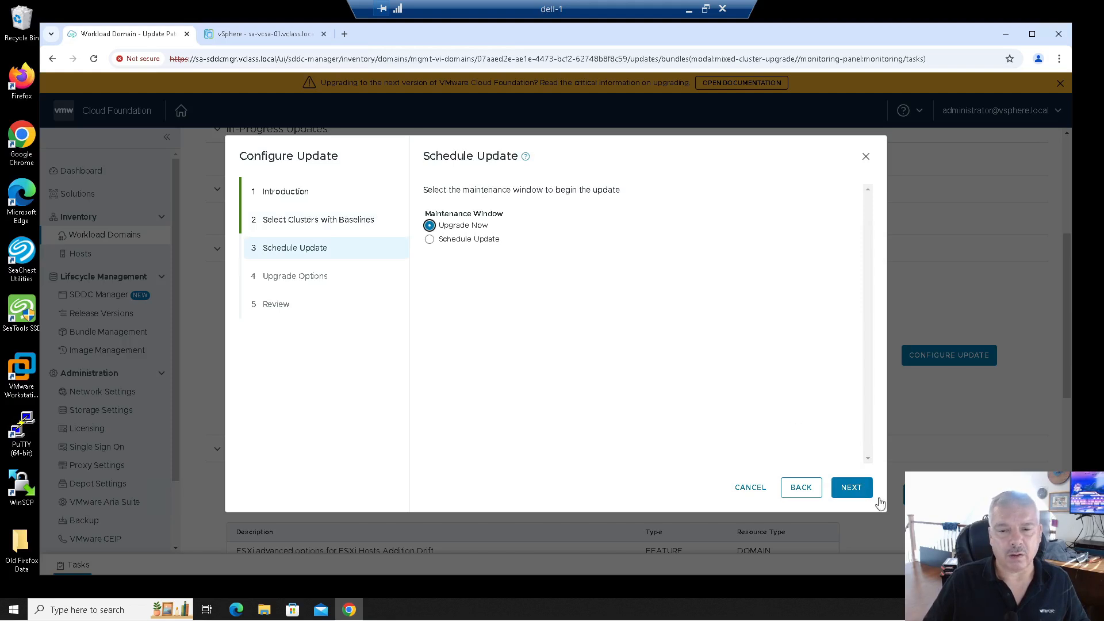
pyautogui.click(851, 487)
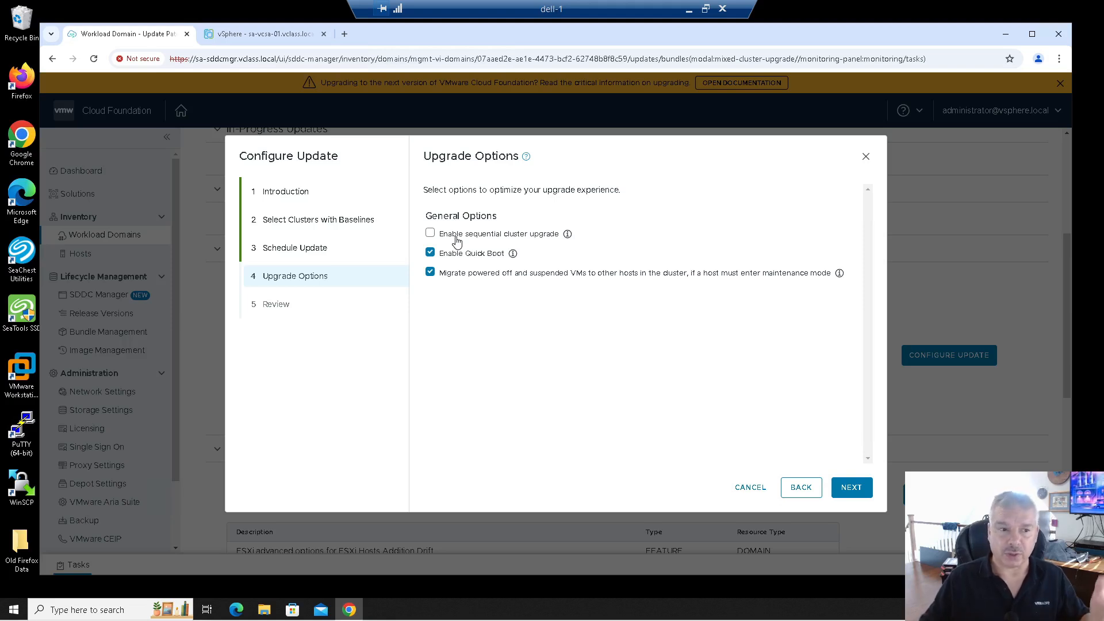
pyautogui.click(851, 490)
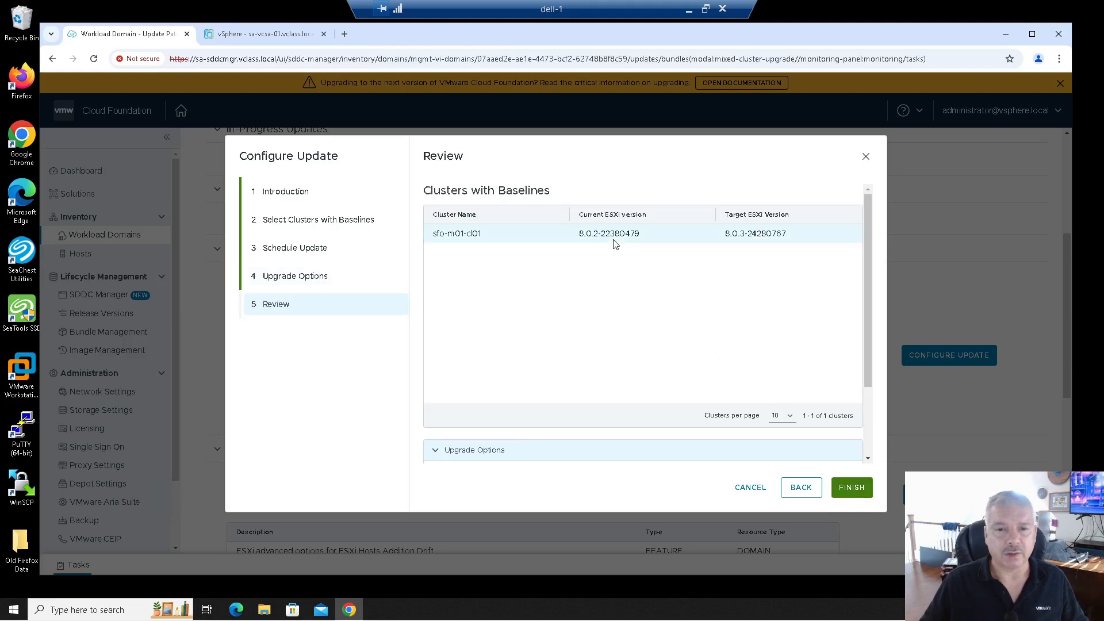
pyautogui.click(845, 486)
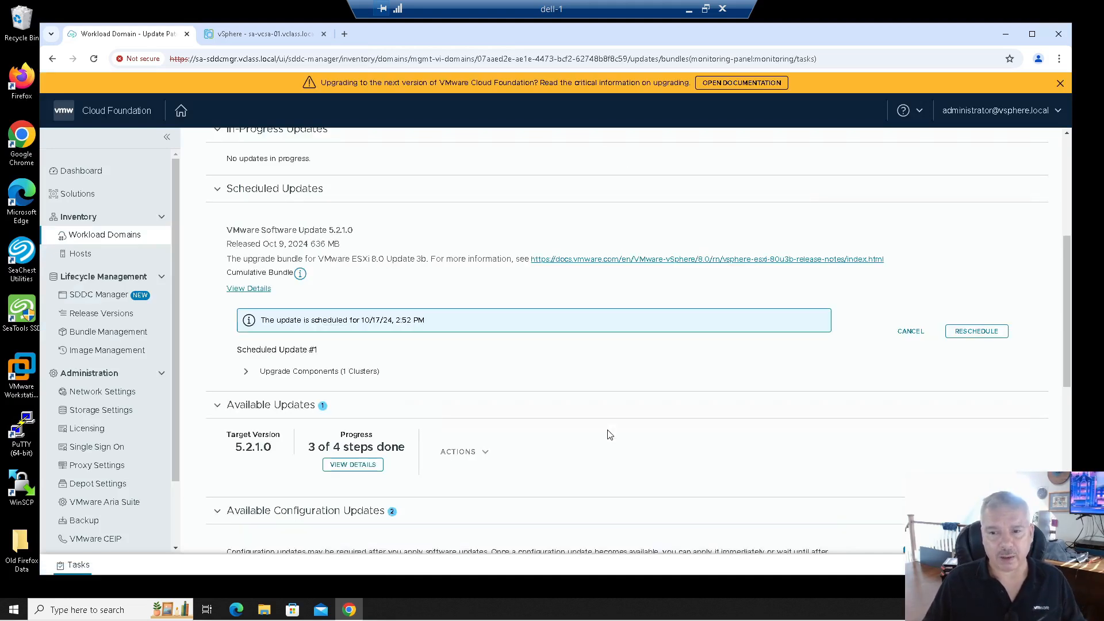
# Glance at the 5.2.1.0 bundle details, then open the status of the running ESXi update.
pyautogui.scroll(-1, 567, 403)
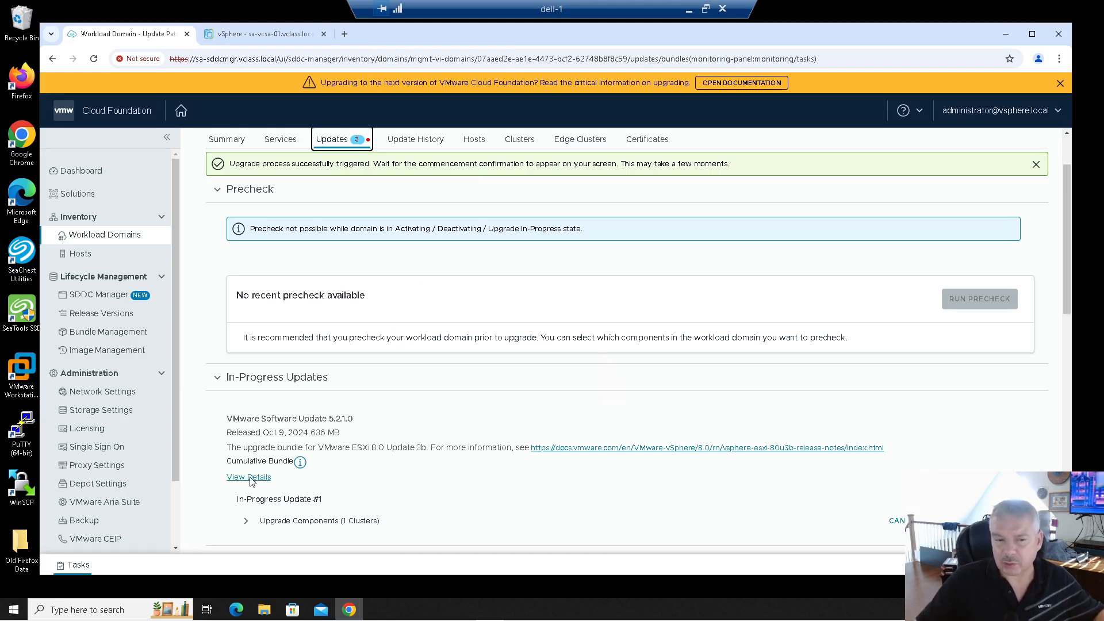
pyautogui.click(249, 478)
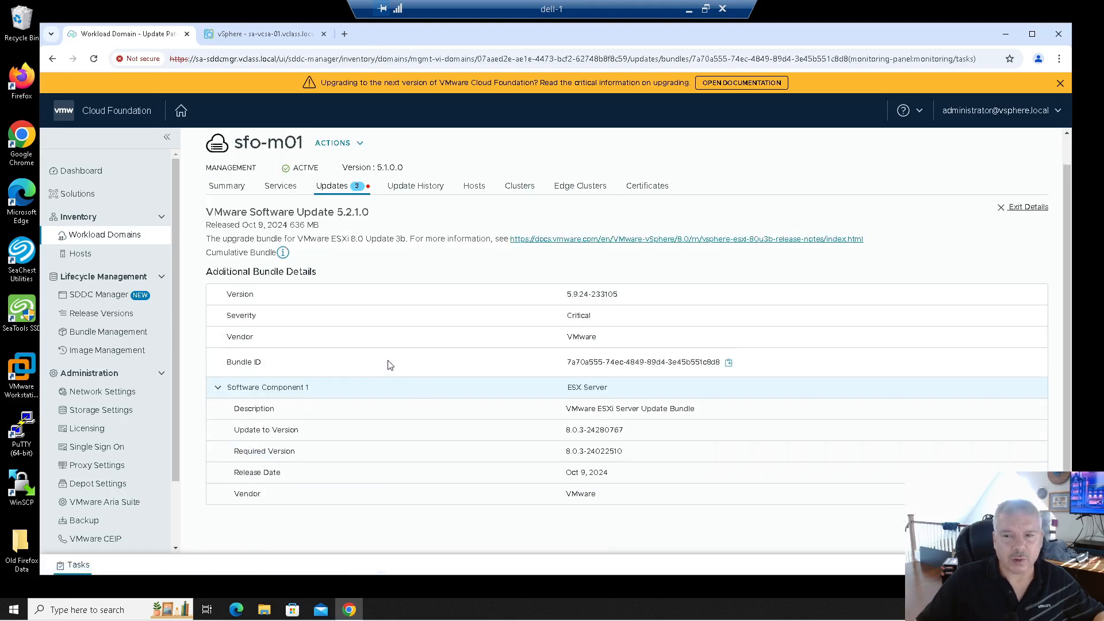
pyautogui.scroll(1, 529, 328)
pyautogui.click(1028, 238)
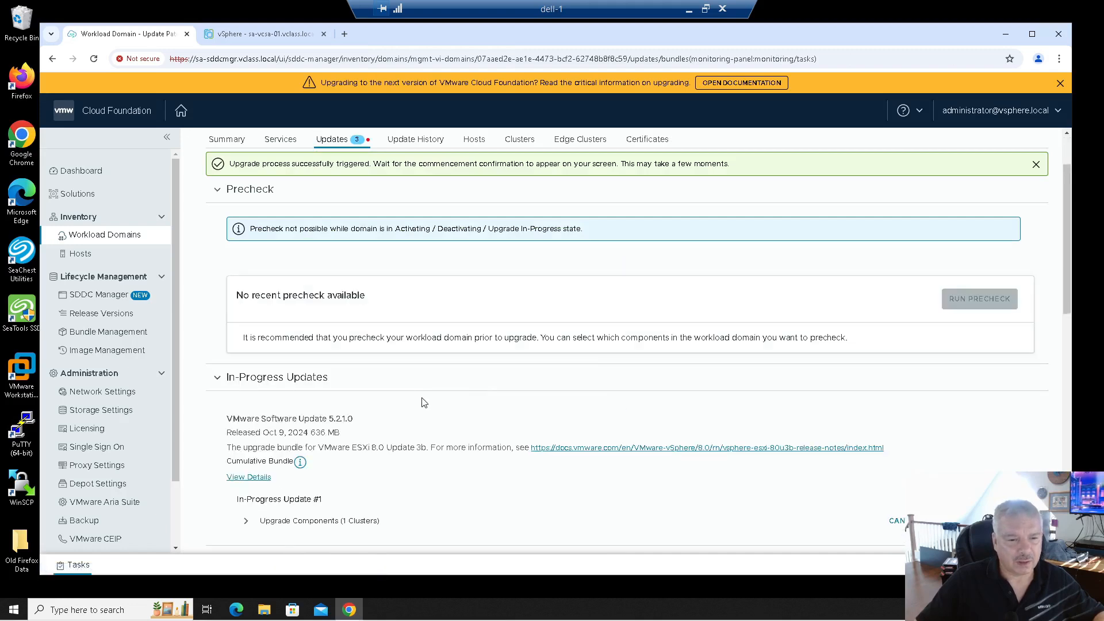
pyautogui.scroll(-1, 424, 402)
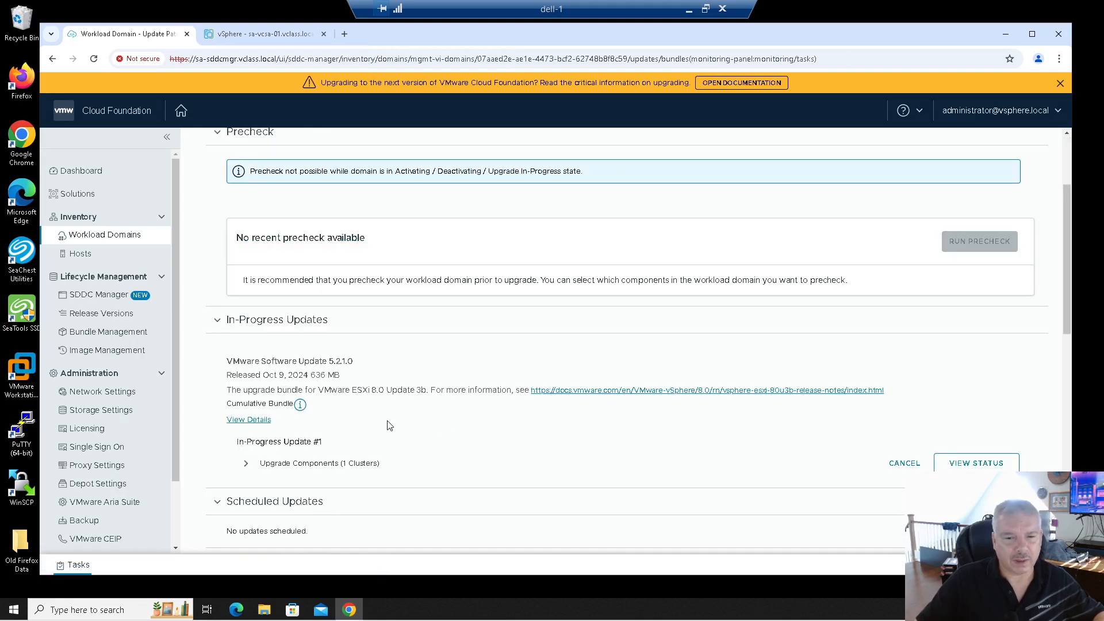
pyautogui.click(960, 464)
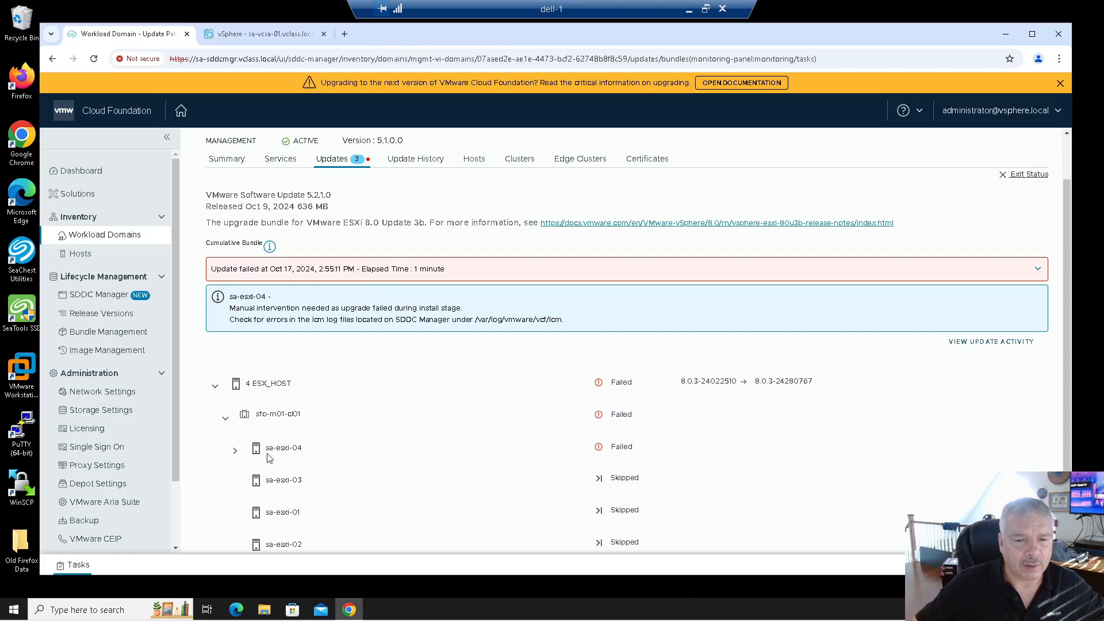
# Expand sa-esxi-04's upgrade stages to find the failed precheck stage.
pyautogui.click(235, 450)
pyautogui.scroll(-1, 362, 440)
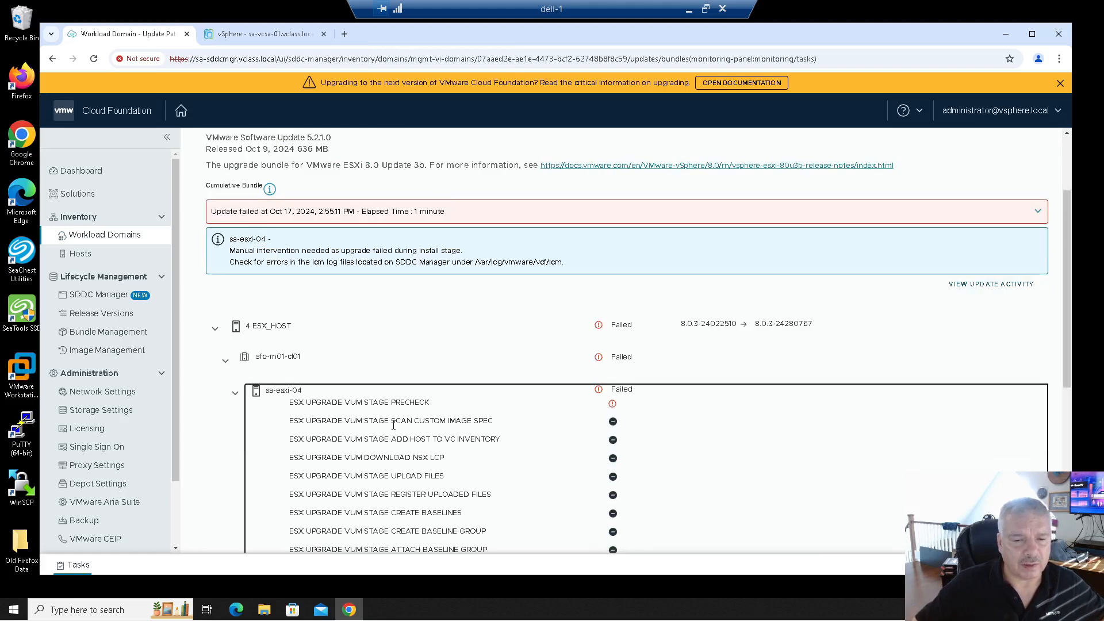
pyautogui.moveTo(342, 405); pyautogui.dragTo(444, 406)
pyautogui.scroll(-3, 451, 440)
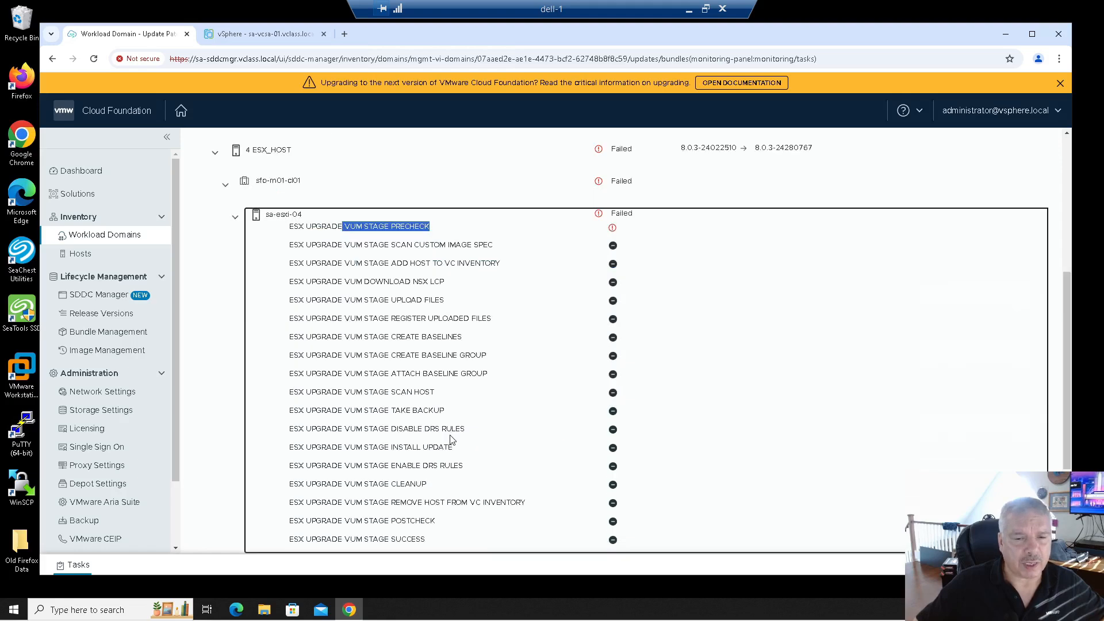
pyautogui.scroll(2, 442, 428)
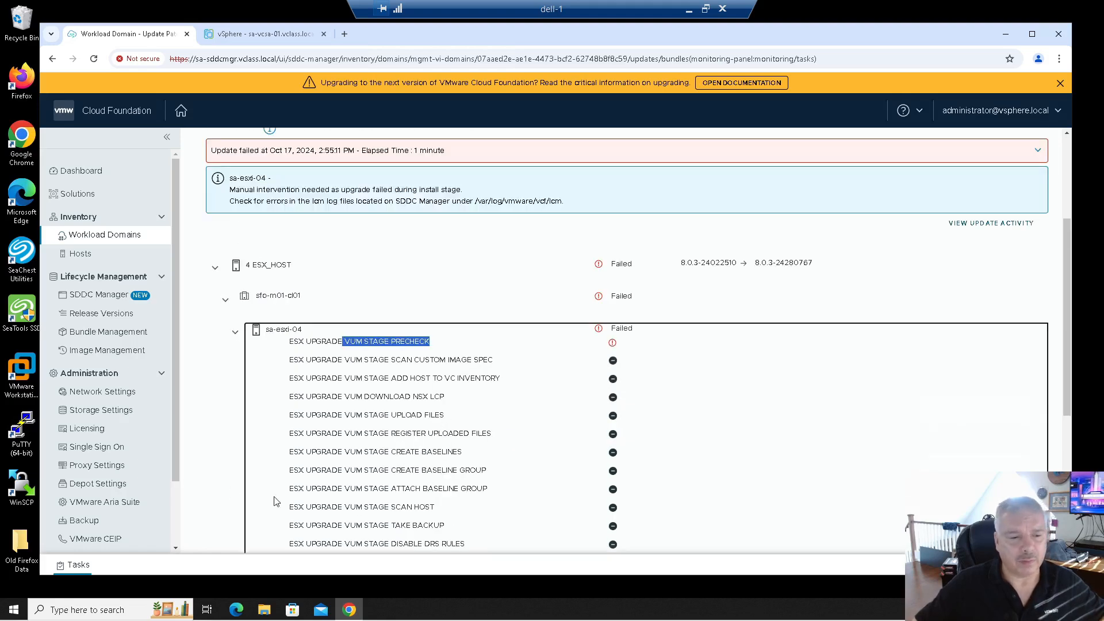
# Read the vSAN SCSI controller health error and remediation, then switch to the vSphere Client.
pyautogui.click(75, 564)
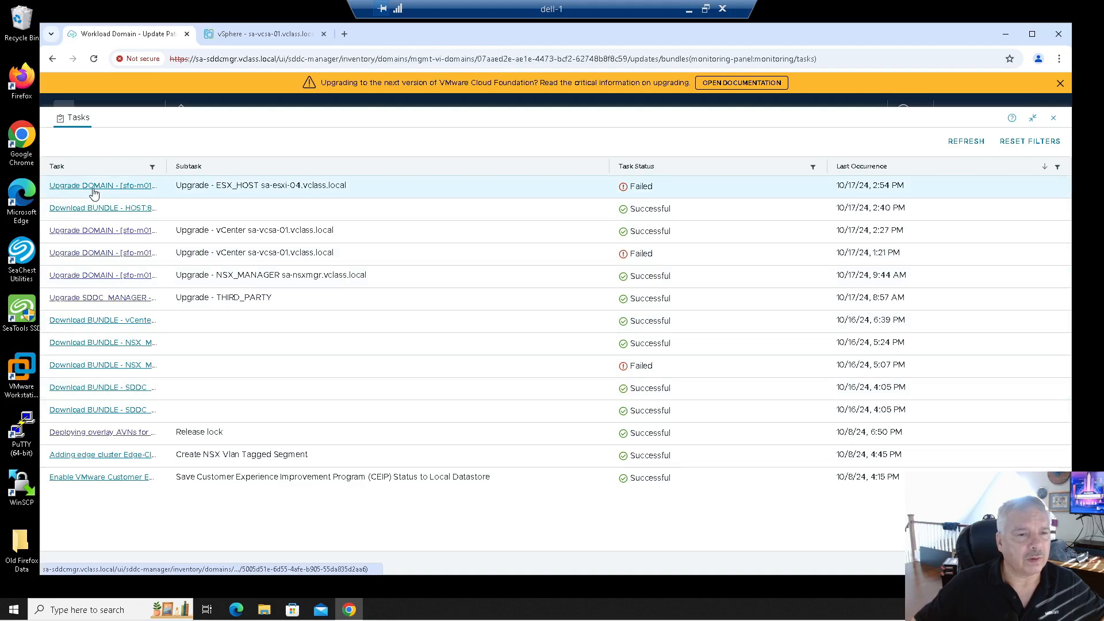
pyautogui.click(92, 187)
pyautogui.click(54, 211)
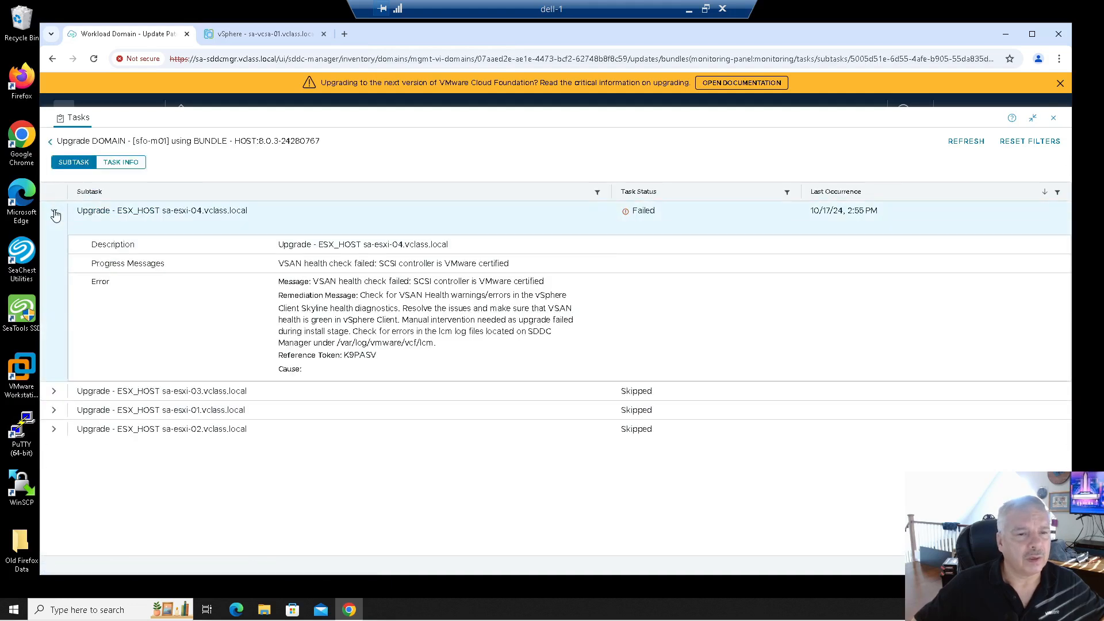
pyautogui.moveTo(364, 297); pyautogui.dragTo(550, 309)
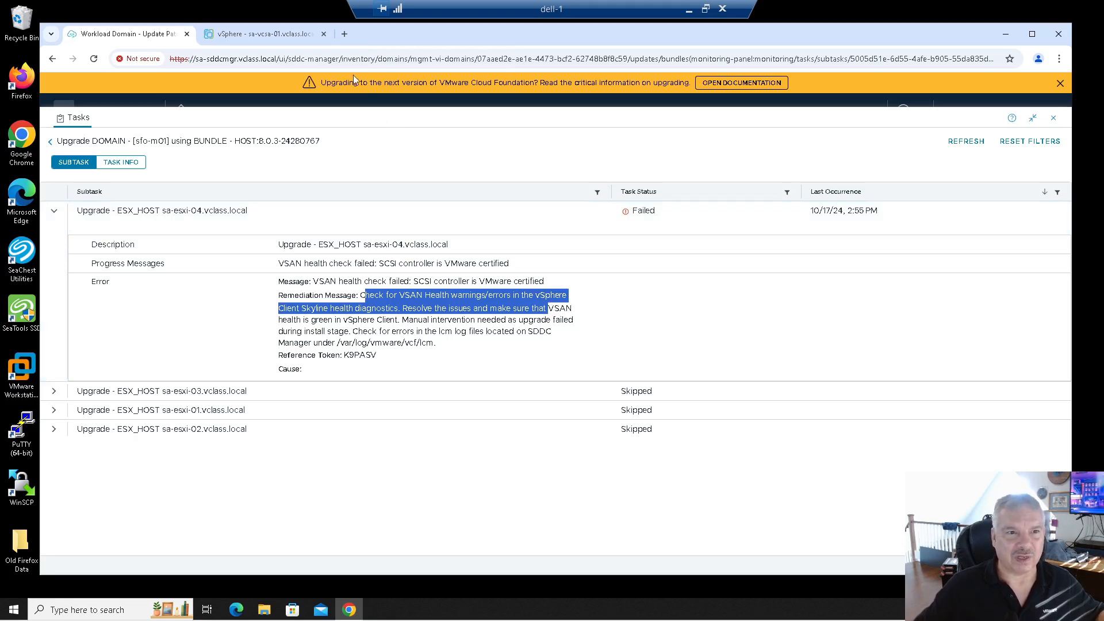
pyautogui.click(261, 34)
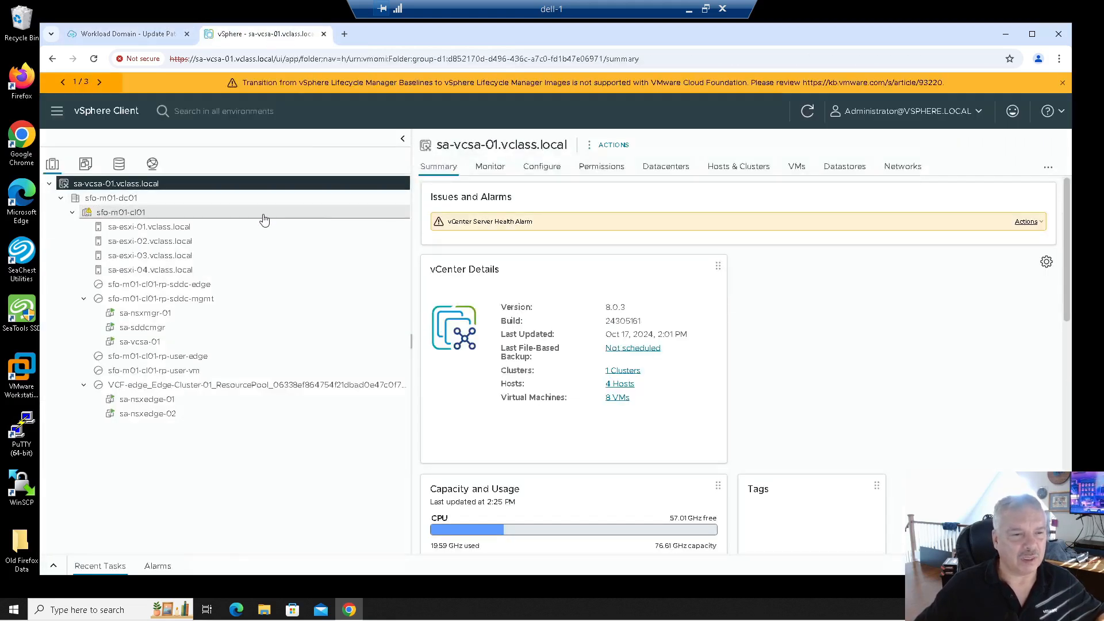
# Open vSAN Skyline Health for cluster sfo-m01-cl01 and locate the SCSI controller certification finding.
pyautogui.click(136, 213)
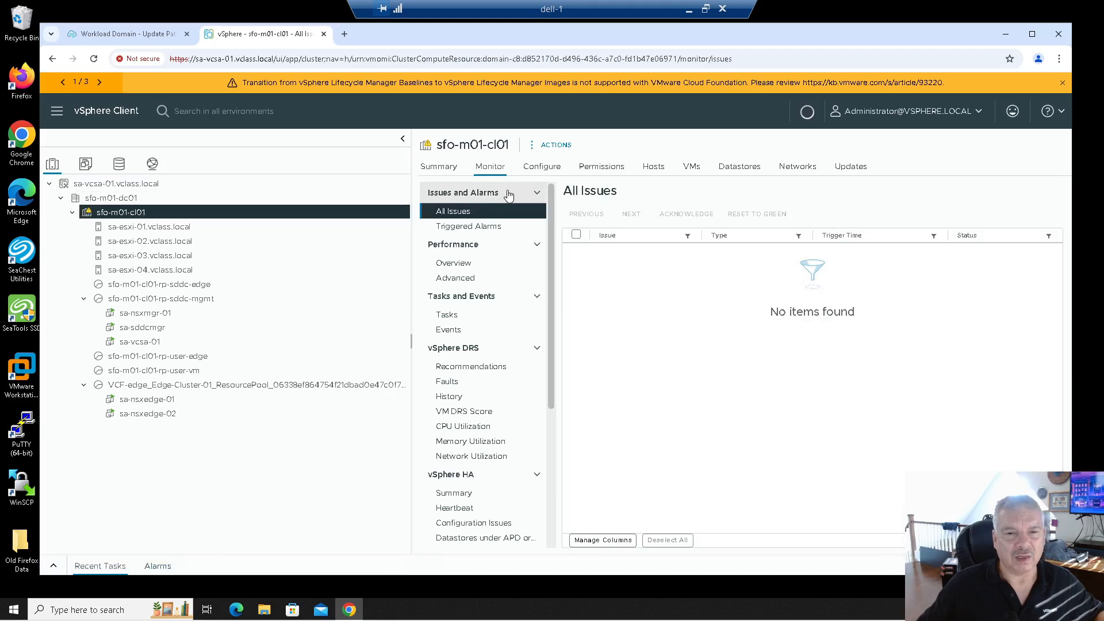
pyautogui.scroll(-6, 486, 357)
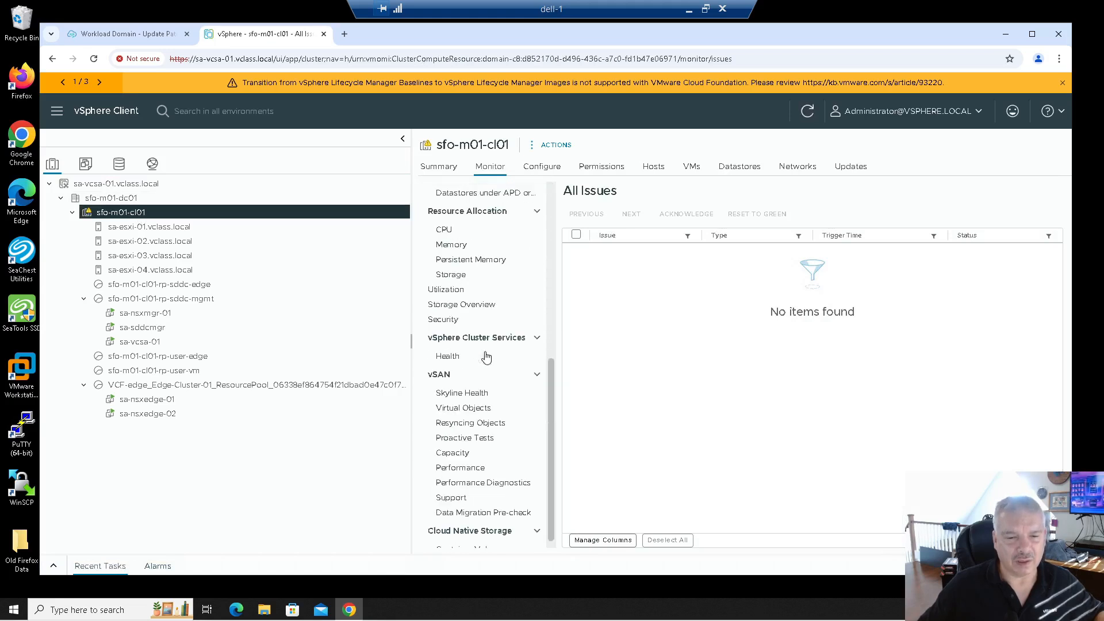
pyautogui.click(473, 385)
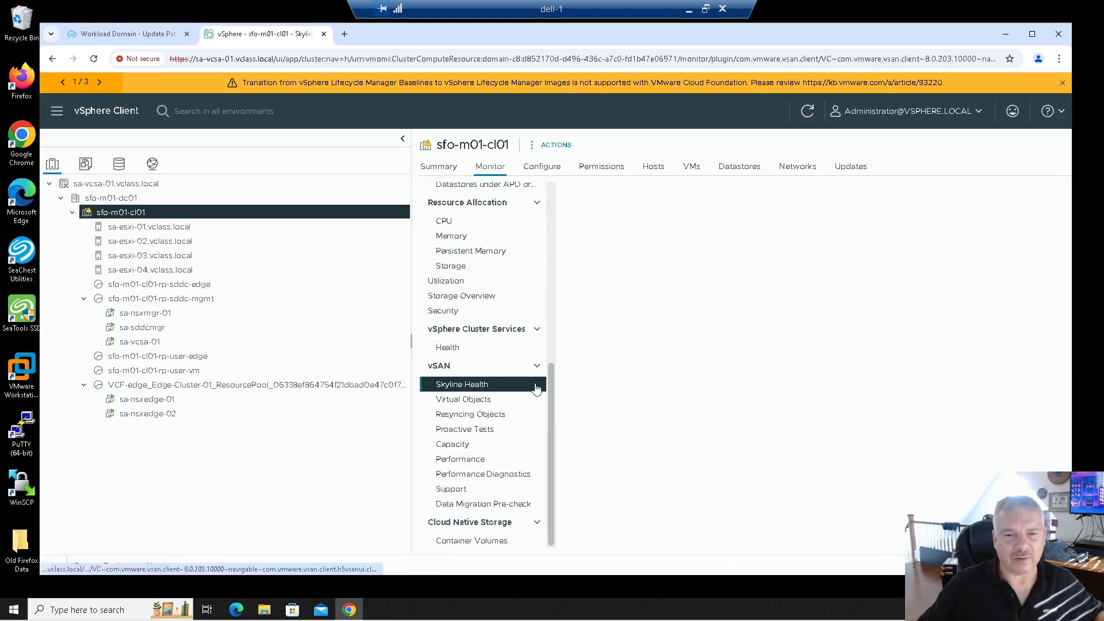
pyautogui.scroll(-2, 629, 377)
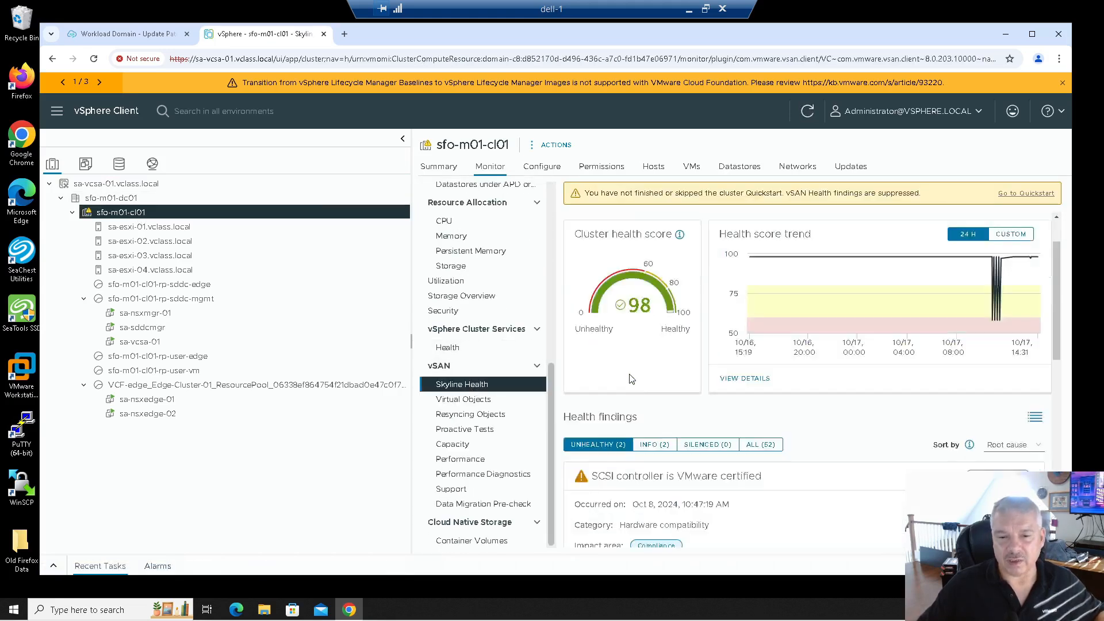
pyautogui.moveTo(621, 420); pyautogui.dragTo(757, 421)
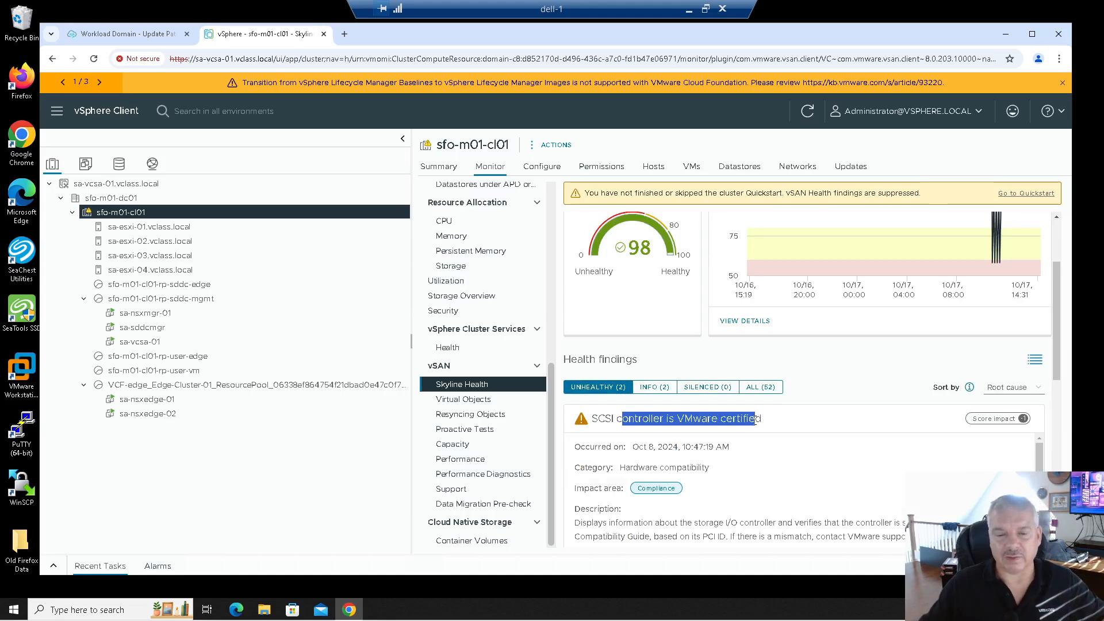
pyautogui.scroll(-1, 754, 421)
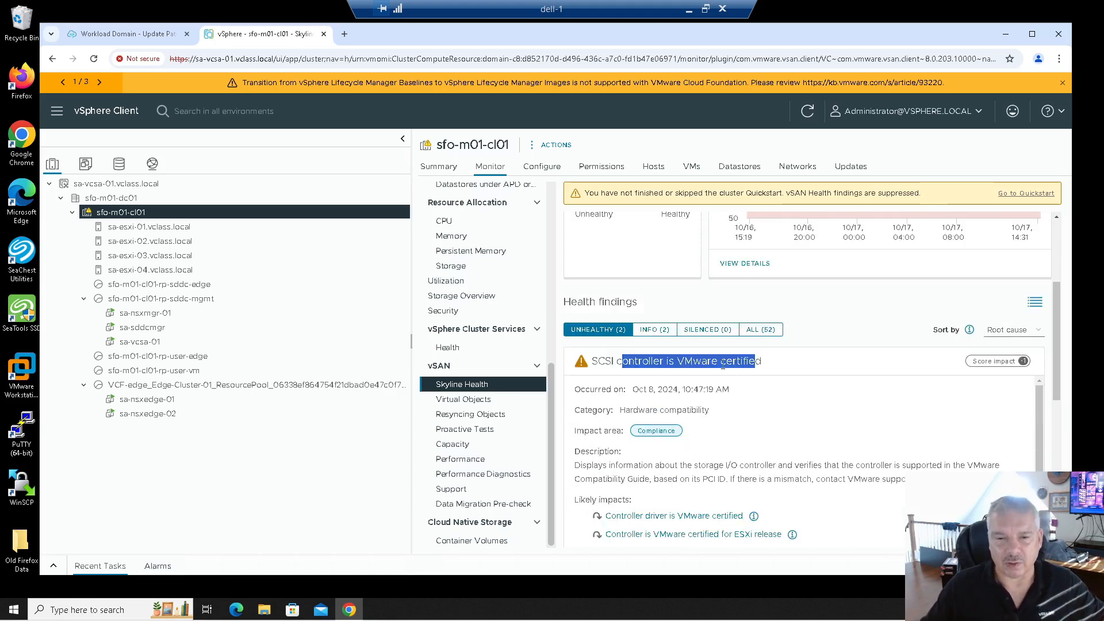
pyautogui.scroll(-4, 722, 365)
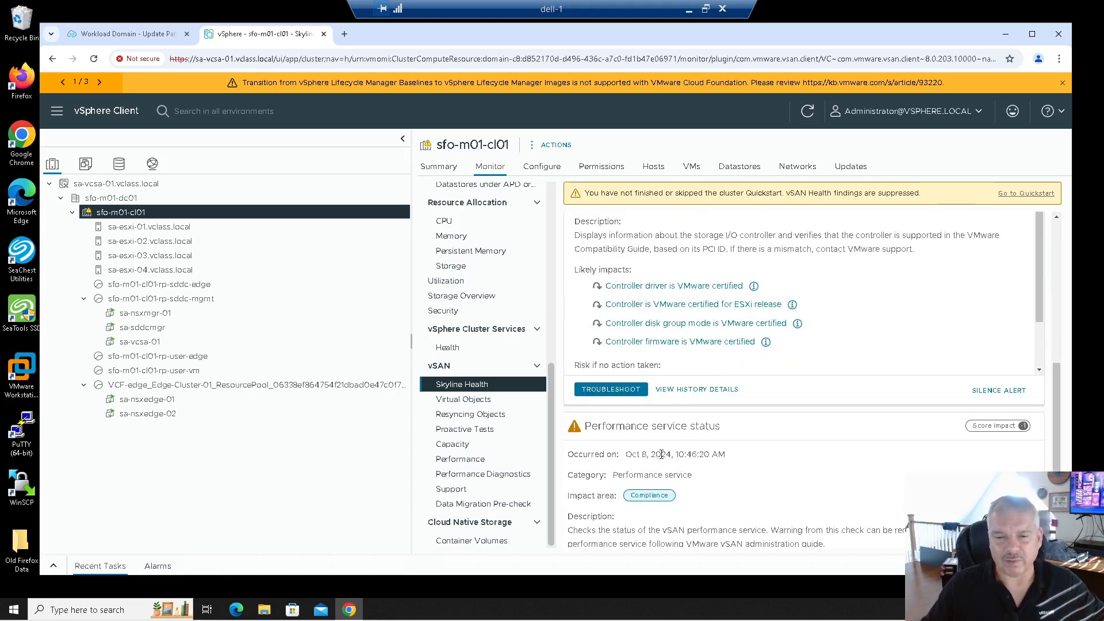
pyautogui.scroll(-3, 671, 441)
pyautogui.scroll(4, 671, 439)
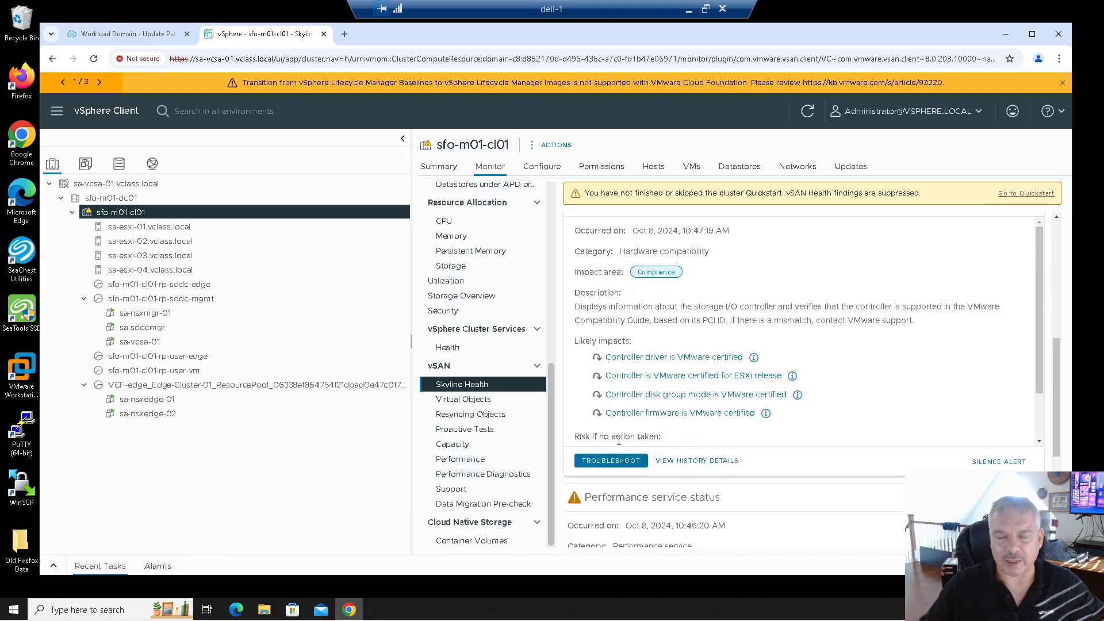
# Silence the 'SCSI controller is VMware certified' alert and return to SDDC Manager.
pyautogui.click(1002, 462)
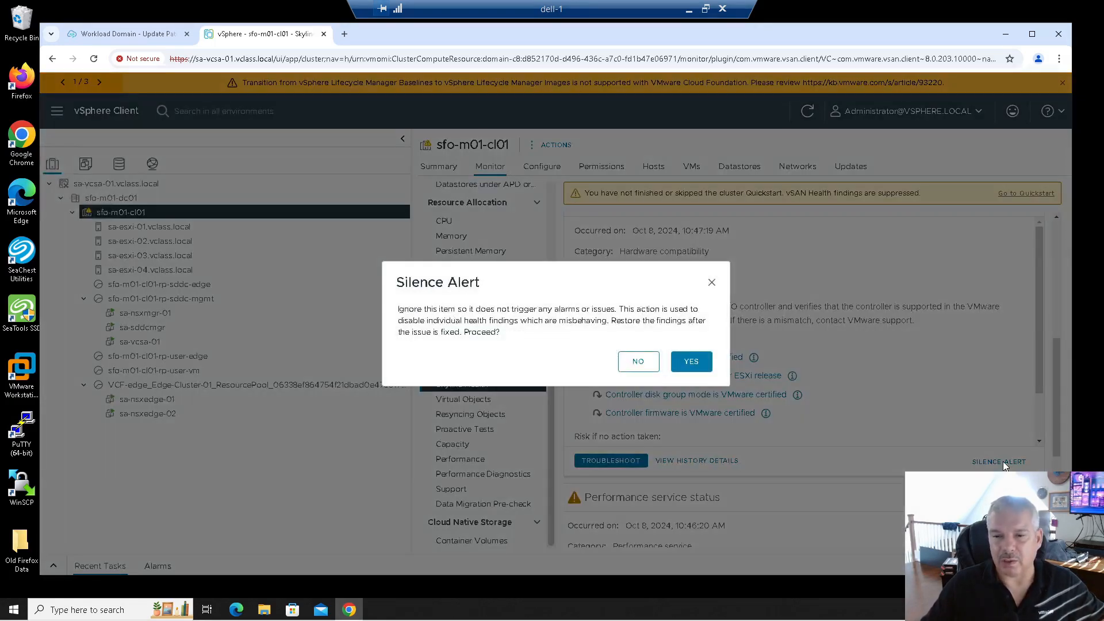
pyautogui.click(675, 372)
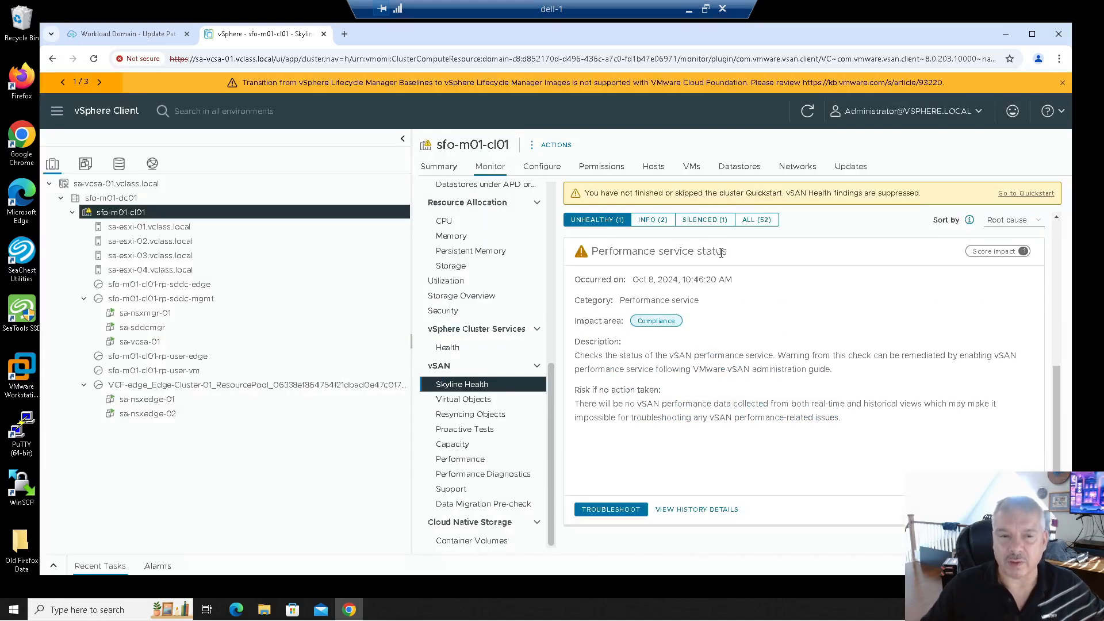
pyautogui.click(153, 38)
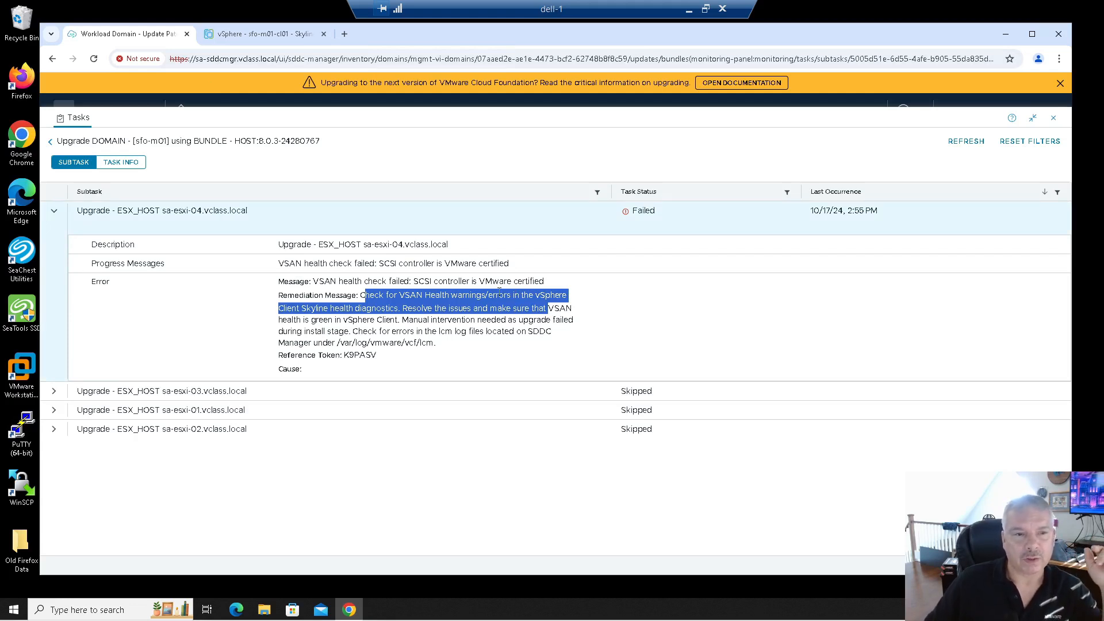
# Collapse the sa-esxi-04 error details, close the tasks list, and go back to the Updates page.
pyautogui.click(53, 211)
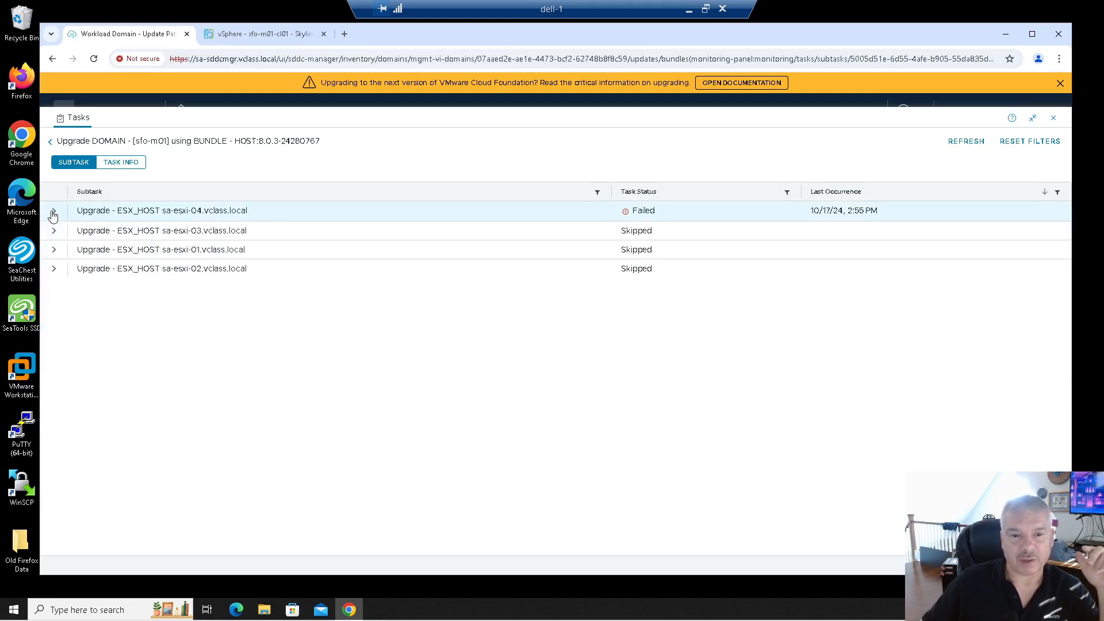
pyautogui.click(50, 141)
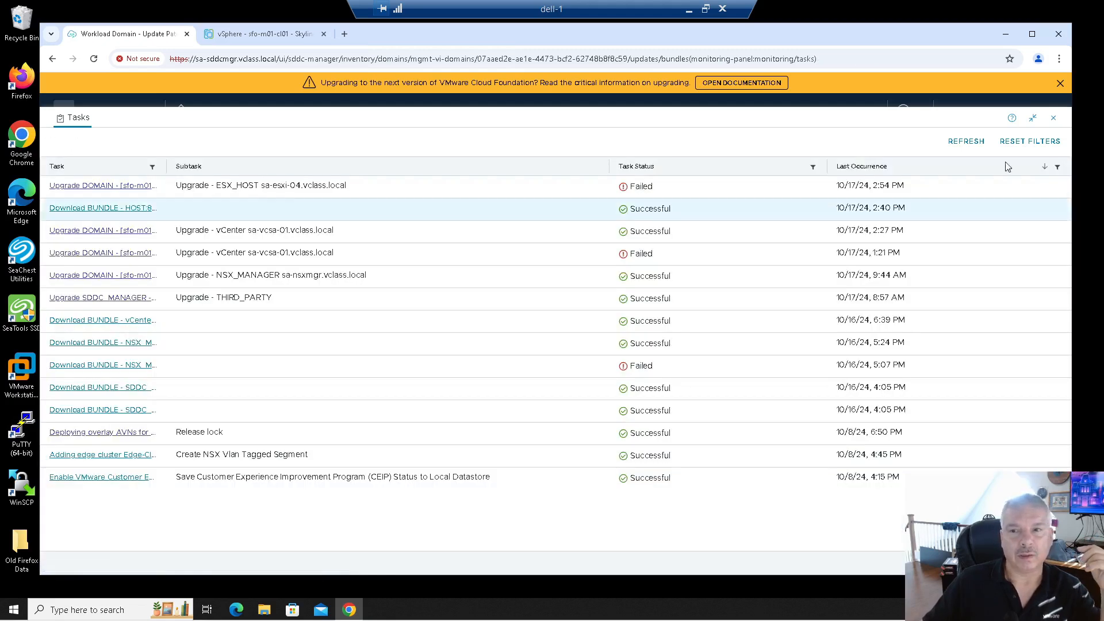
pyautogui.click(1053, 118)
pyautogui.scroll(3, 722, 224)
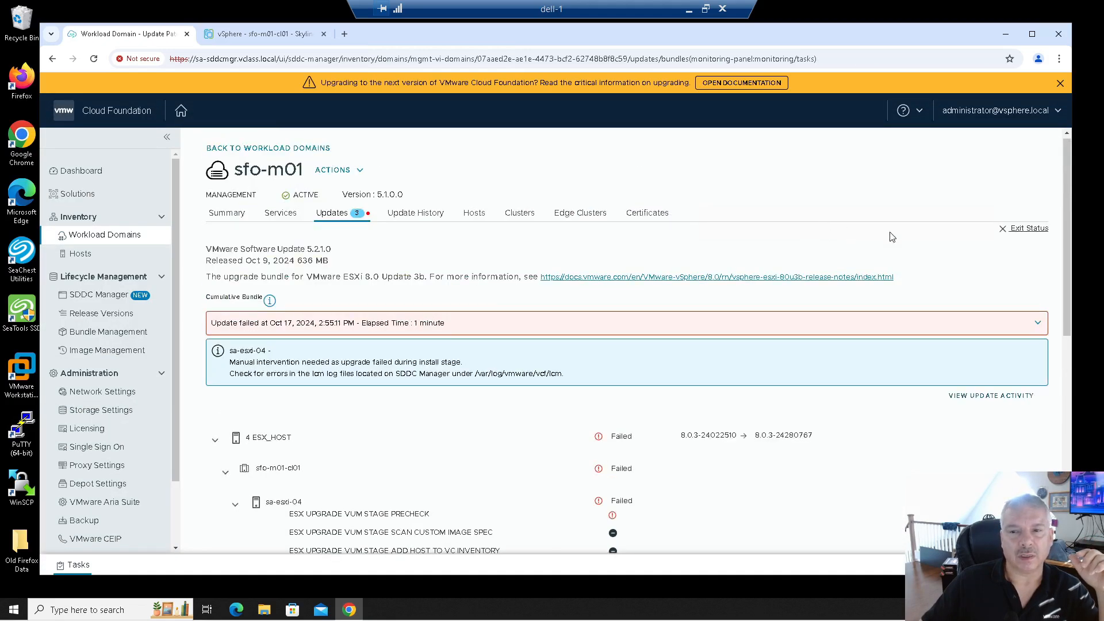
pyautogui.click(1012, 231)
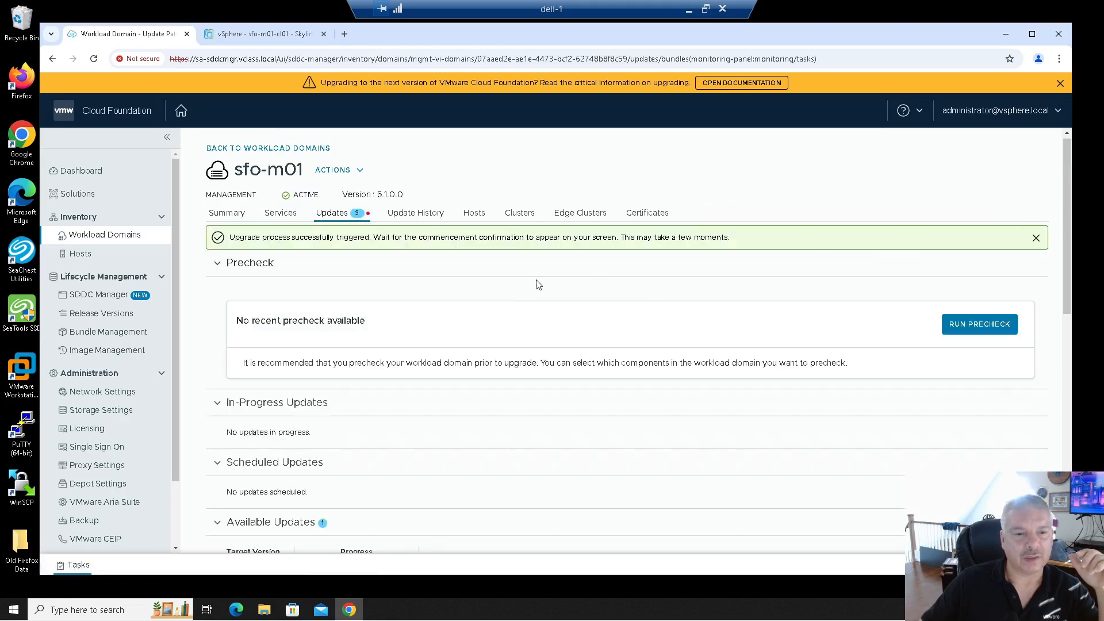
# Review which 5.2.1.0 upgrade steps completed or failed, then bring the update bundle into view.
pyautogui.scroll(-1, 484, 293)
pyautogui.scroll(-3, 484, 294)
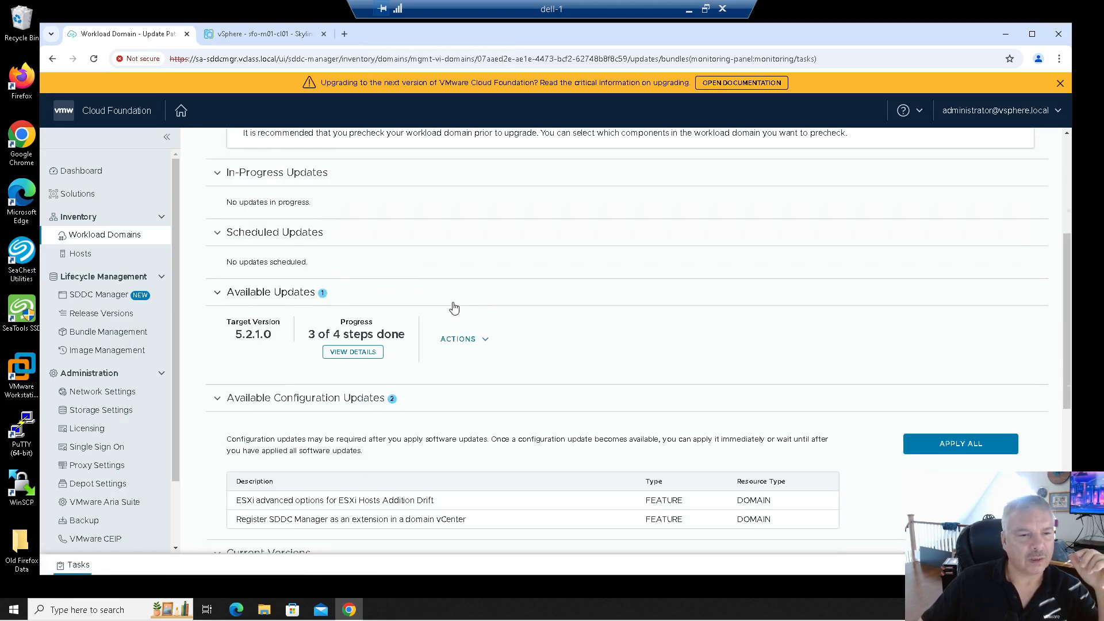
pyautogui.scroll(2, 454, 308)
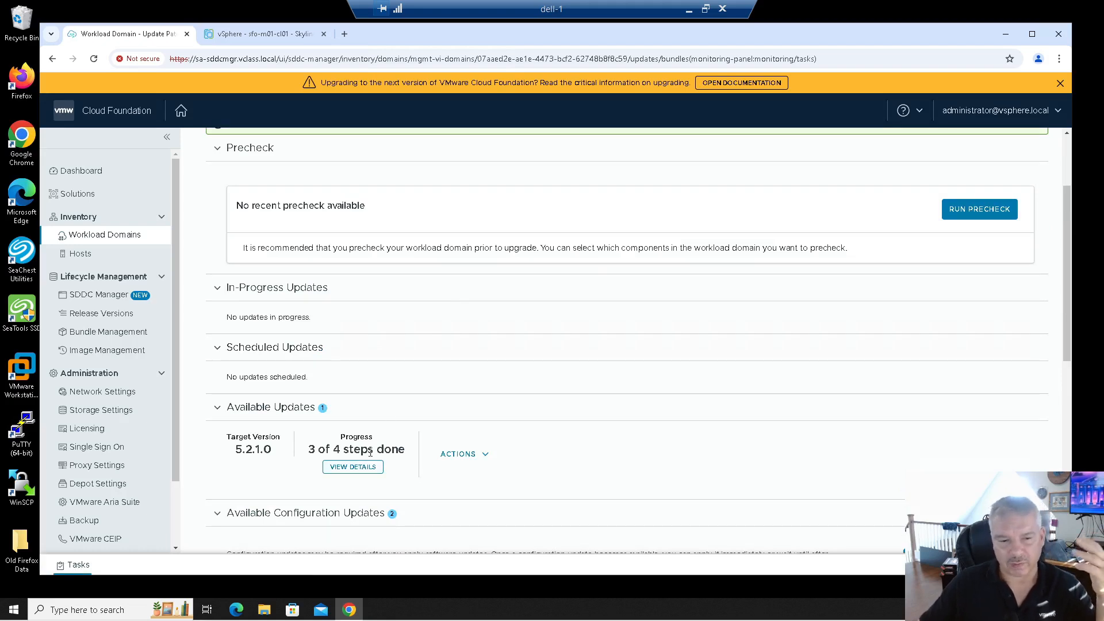
pyautogui.click(352, 470)
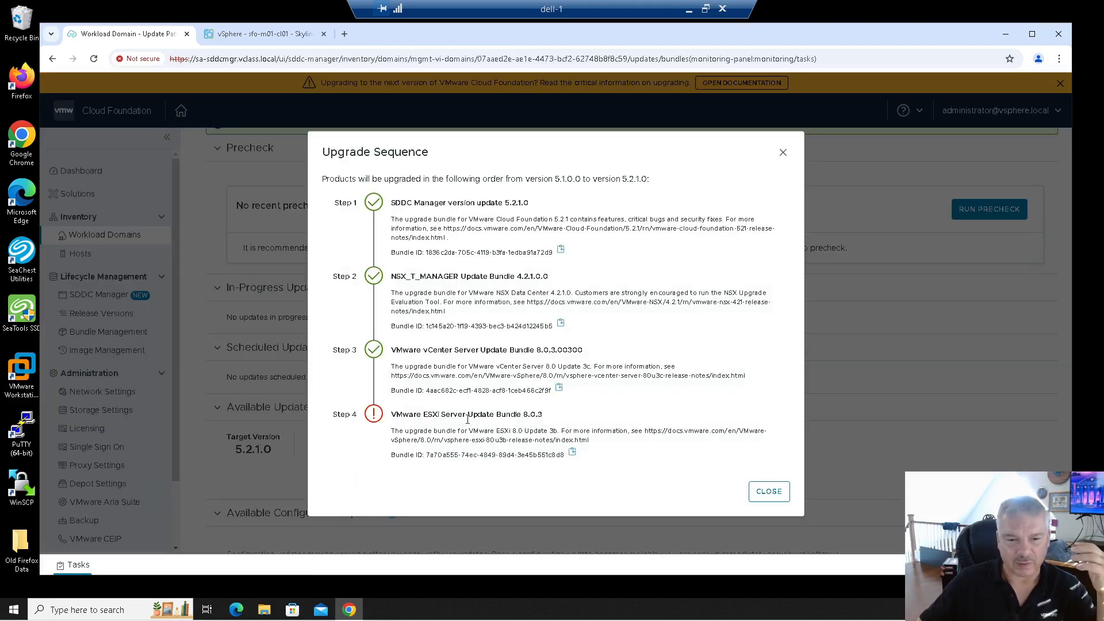
pyautogui.click(768, 490)
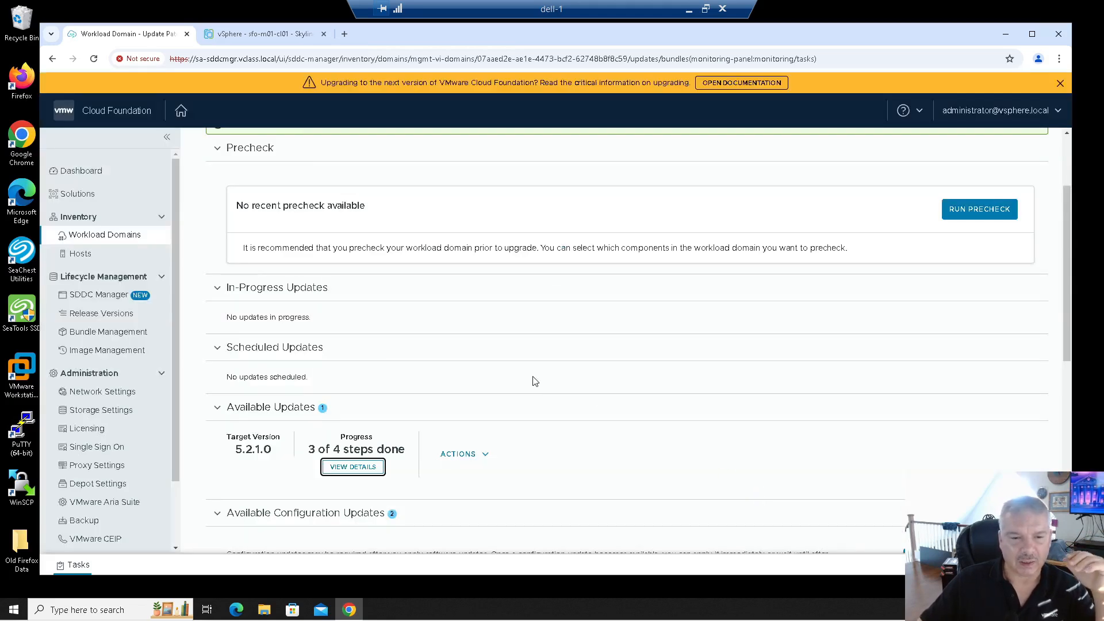
pyautogui.scroll(-1, 535, 381)
pyautogui.scroll(-1, 535, 381)
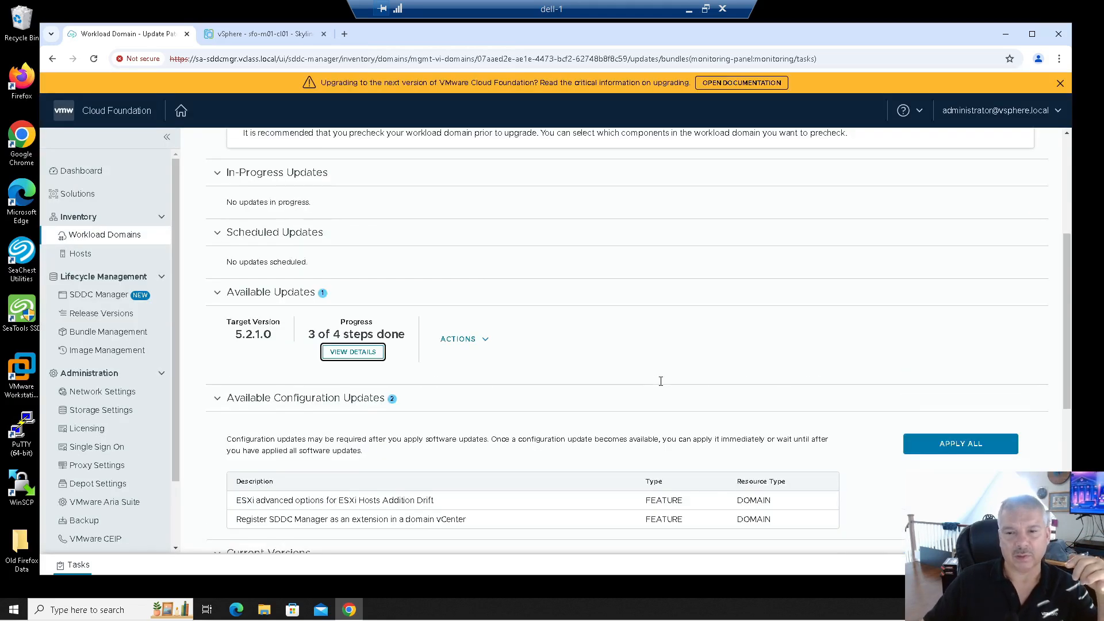
pyautogui.scroll(1, 670, 388)
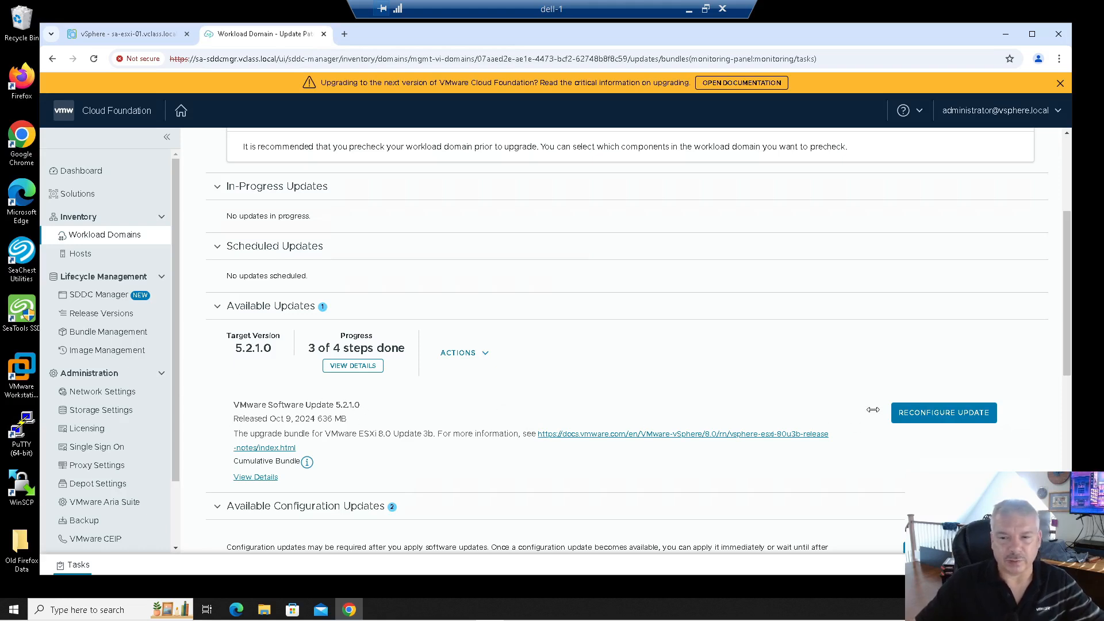
# Reconfigure the ESXi 5.2.1.0 update for all clusters to upgrade now, keeping the Quick Boot options.
pyautogui.click(923, 419)
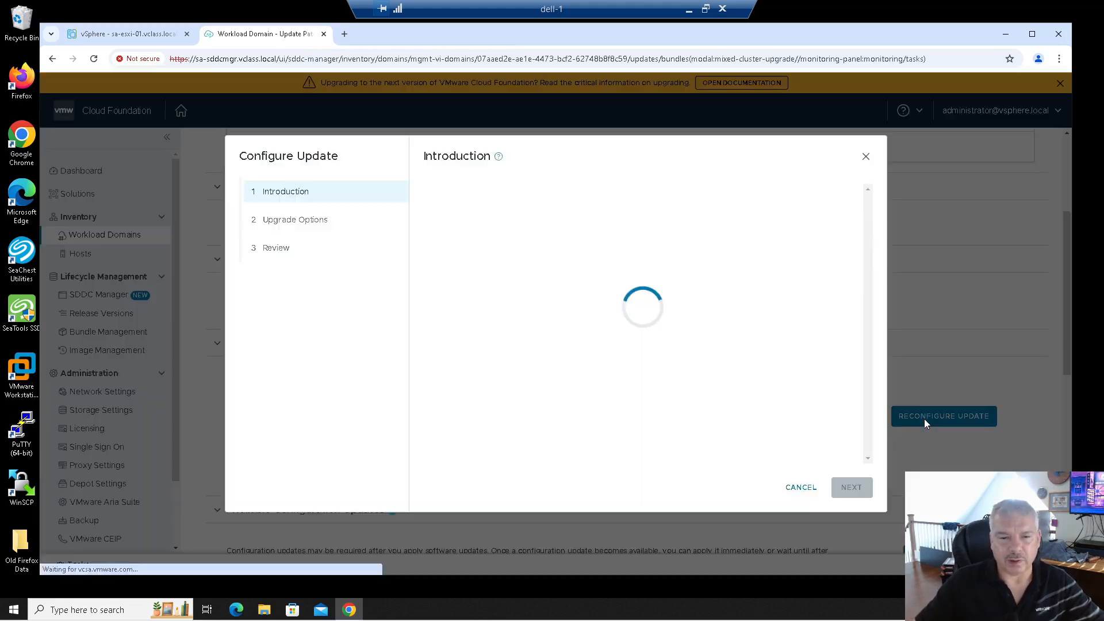
pyautogui.click(843, 492)
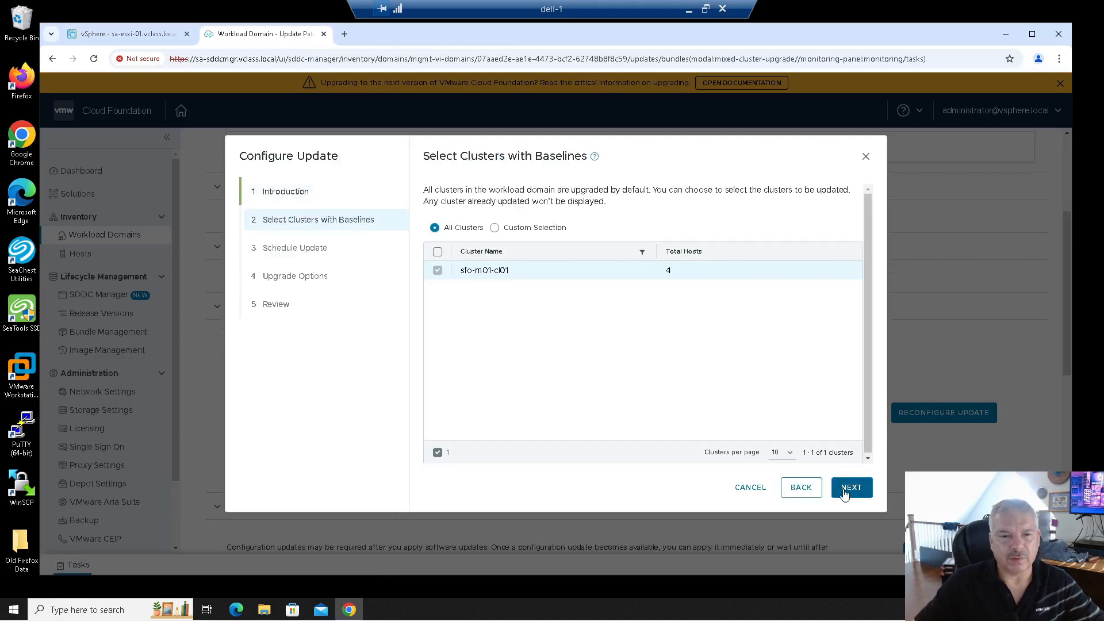
pyautogui.click(844, 492)
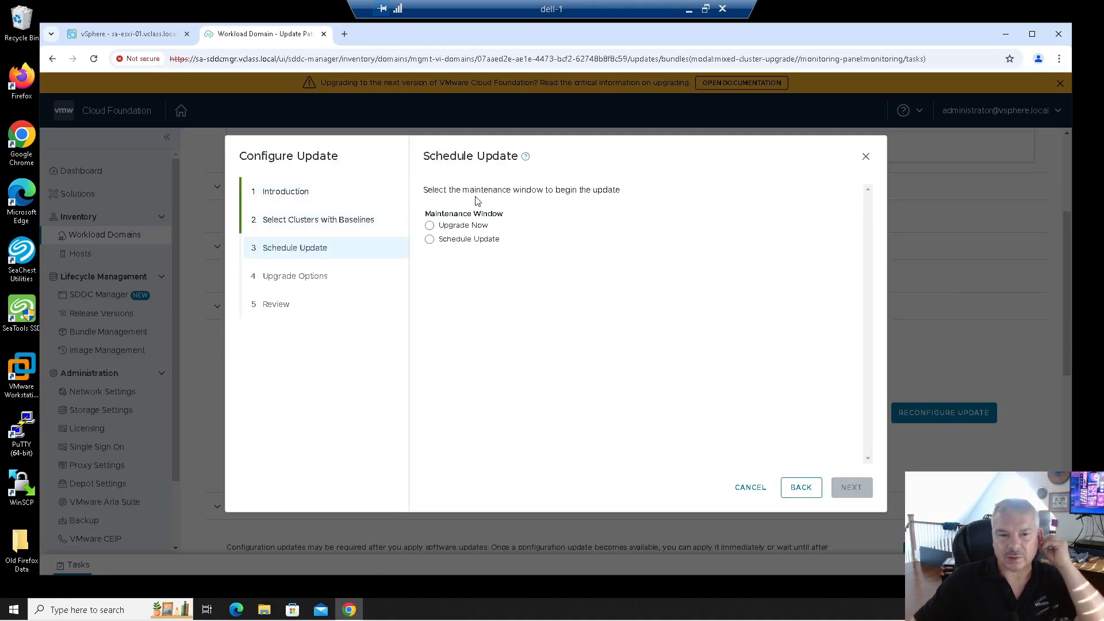
pyautogui.click(478, 227)
pyautogui.click(841, 487)
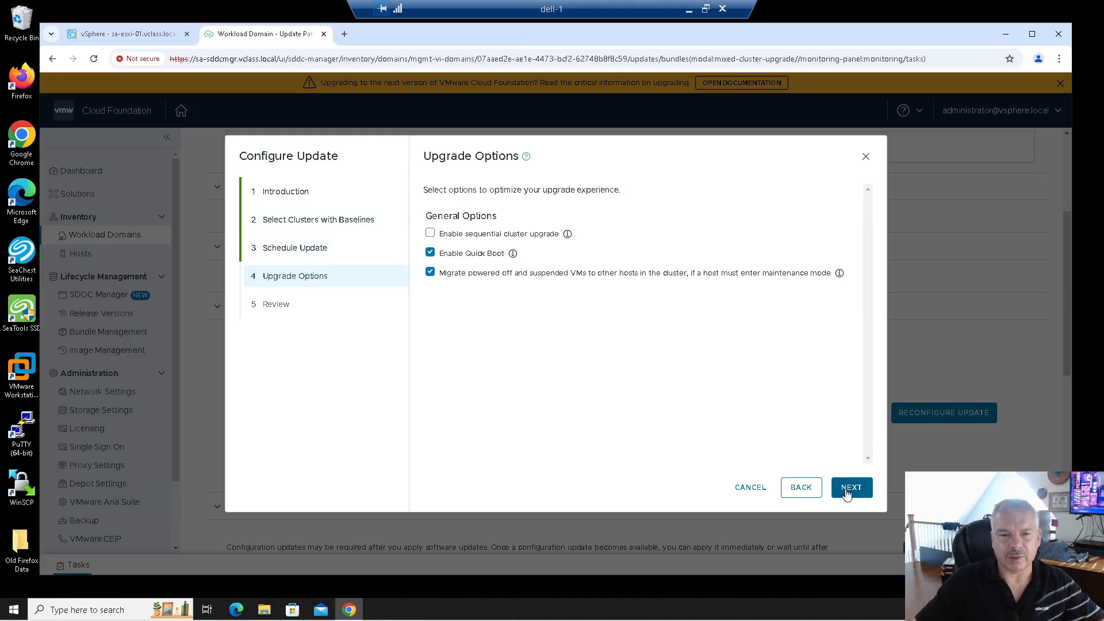
pyautogui.click(846, 493)
pyautogui.click(846, 494)
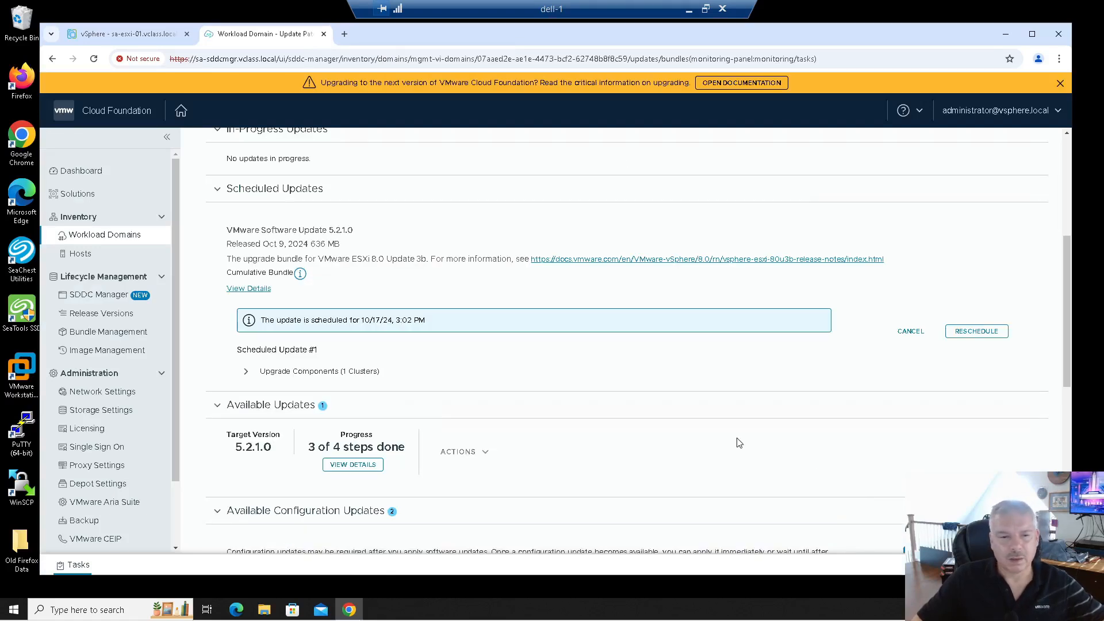
# Scroll through the Updates page to check the status of the rescheduled ESXi update.
pyautogui.scroll(-1, 739, 443)
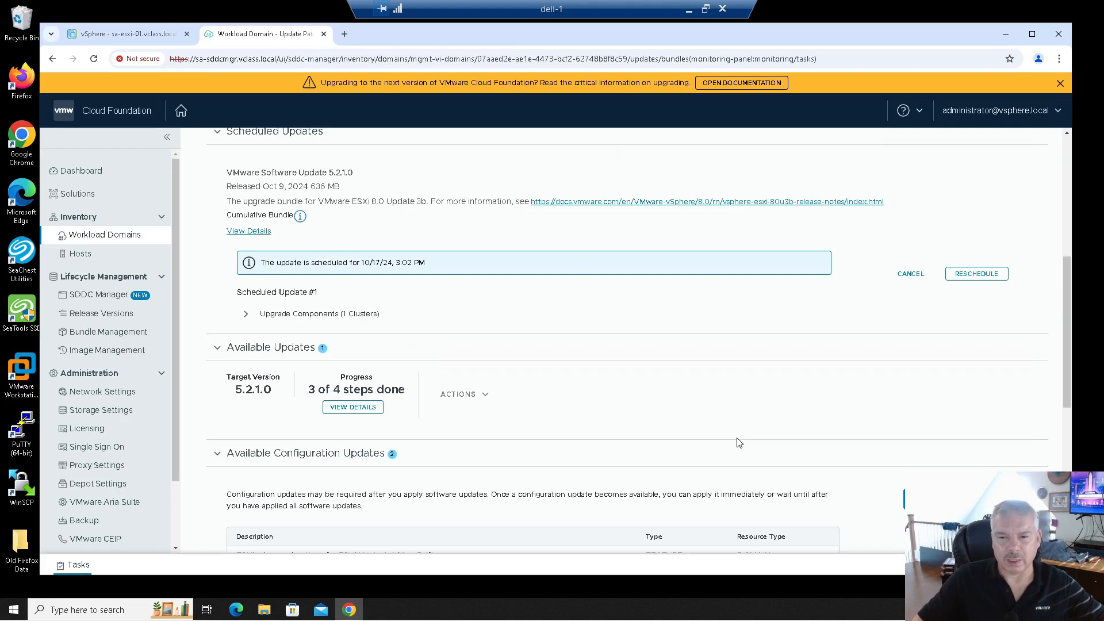
pyautogui.scroll(3, 506, 349)
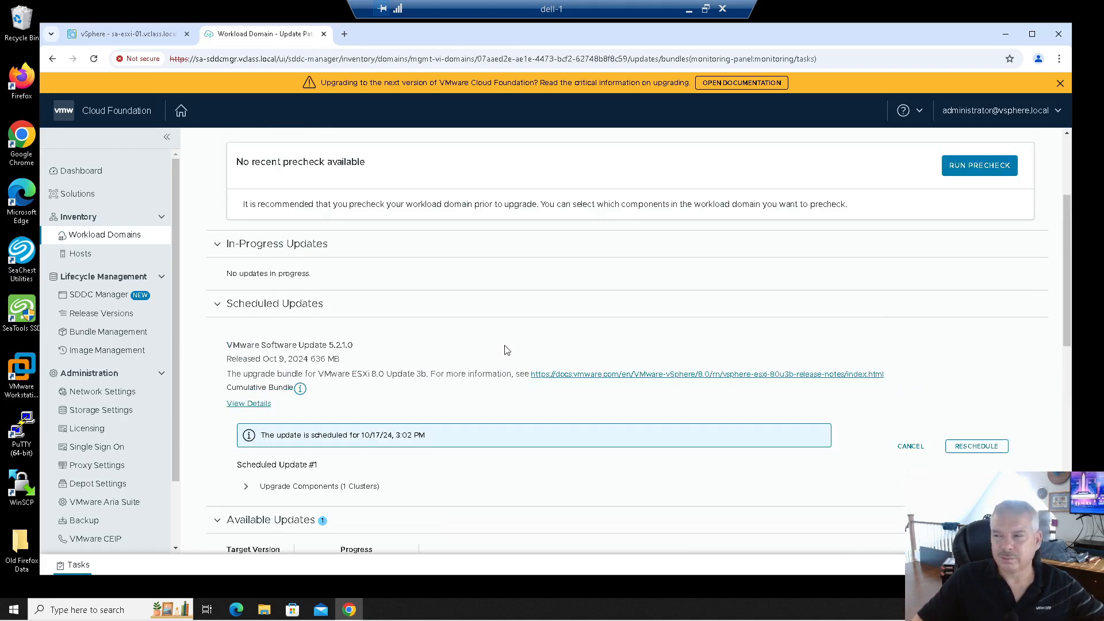
pyautogui.scroll(-1, 507, 350)
pyautogui.scroll(-1, 507, 349)
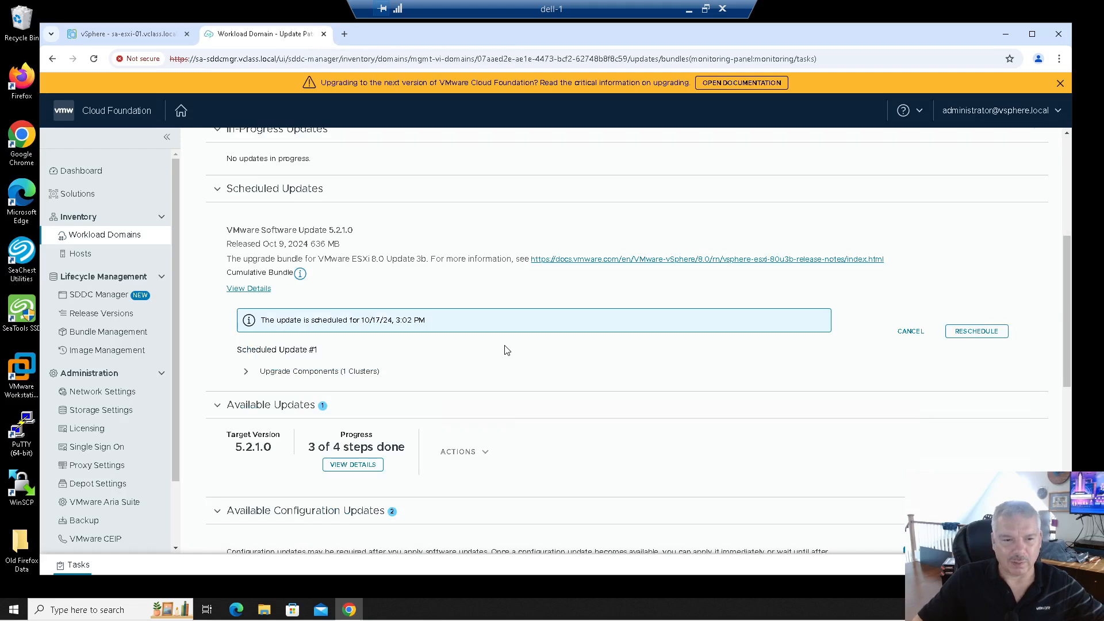
pyautogui.scroll(-1, 506, 350)
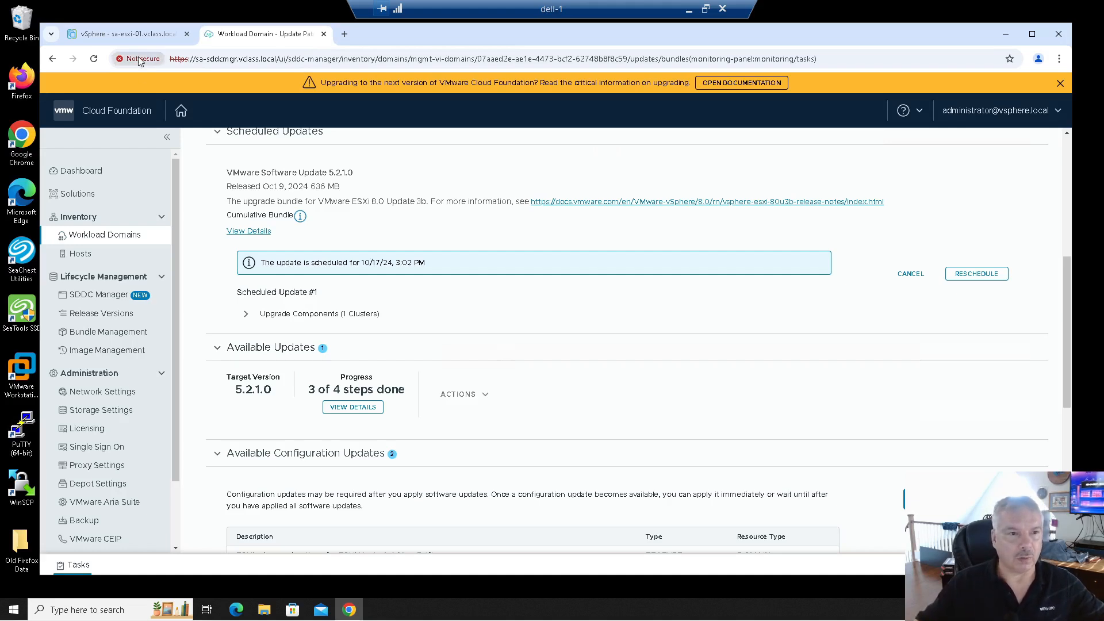
# Check vSphere Recent Tasks for update activity, then confirm the update under In-Progress Updates.
pyautogui.click(137, 33)
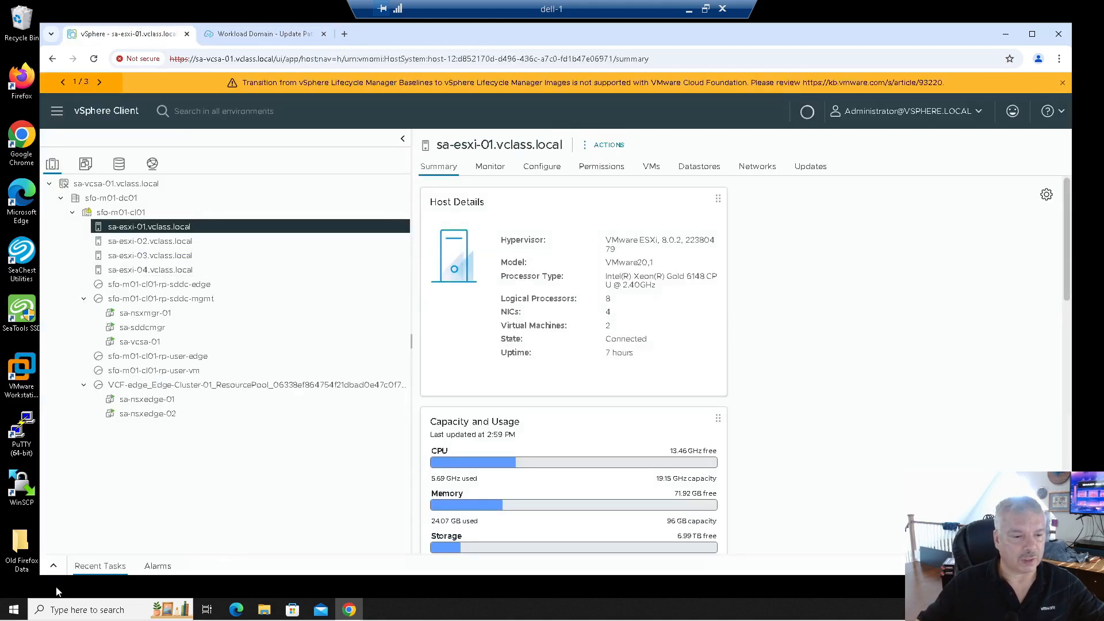
pyautogui.click(54, 568)
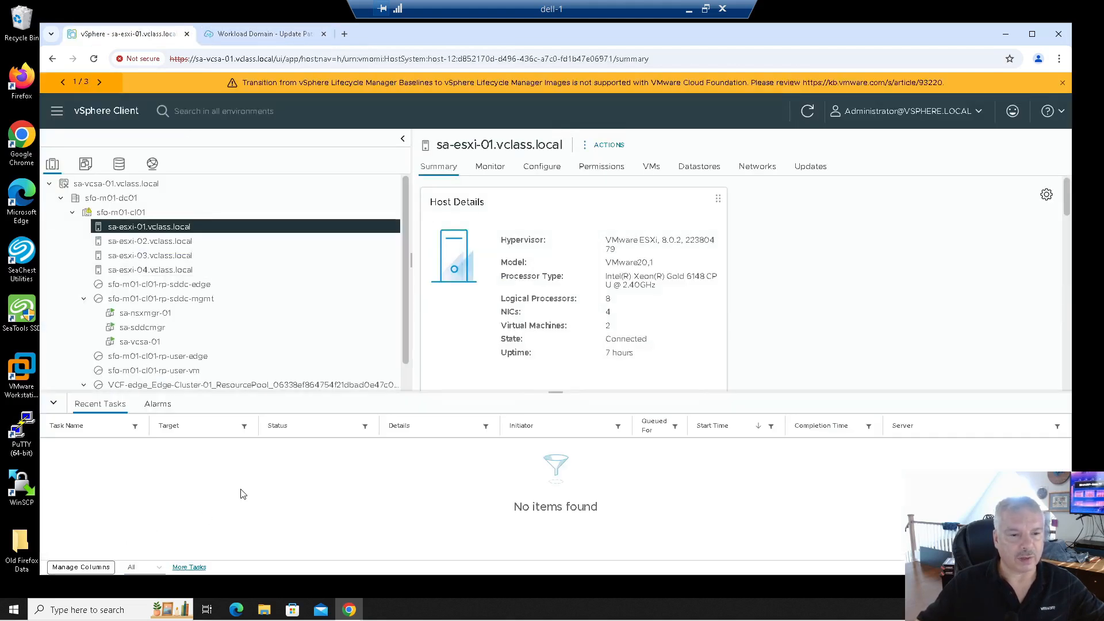
pyautogui.click(281, 36)
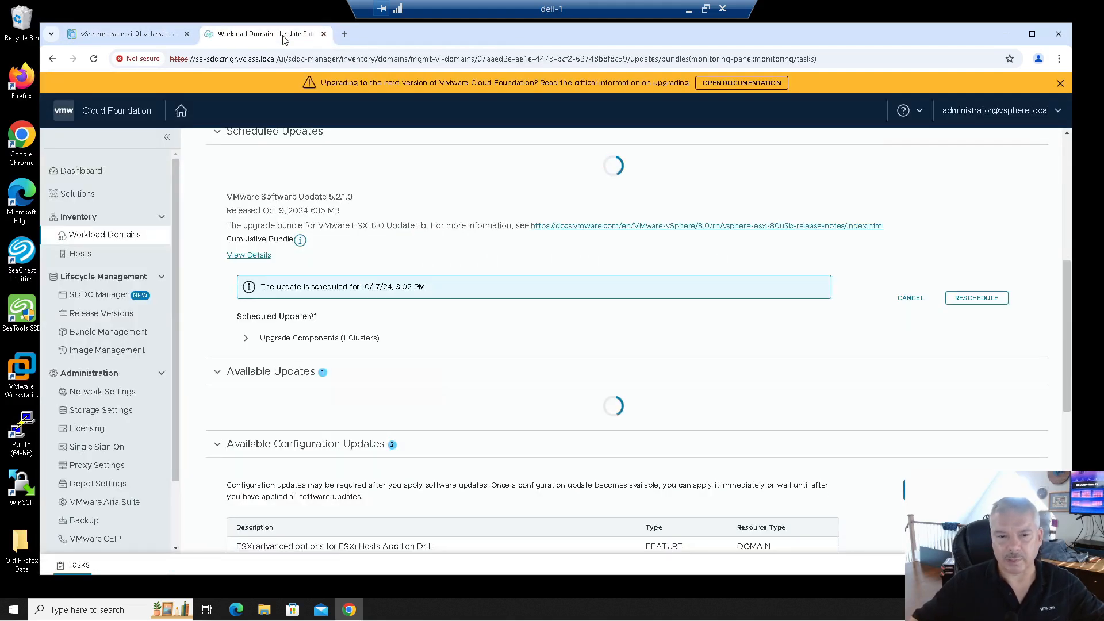
pyautogui.scroll(-3, 493, 330)
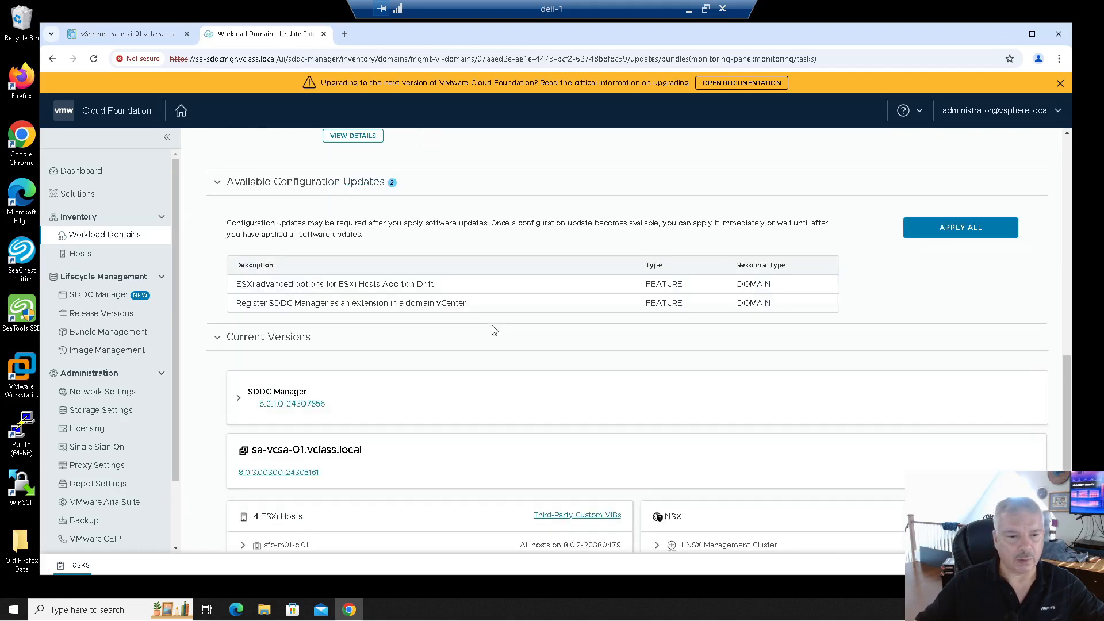
pyautogui.scroll(4, 493, 330)
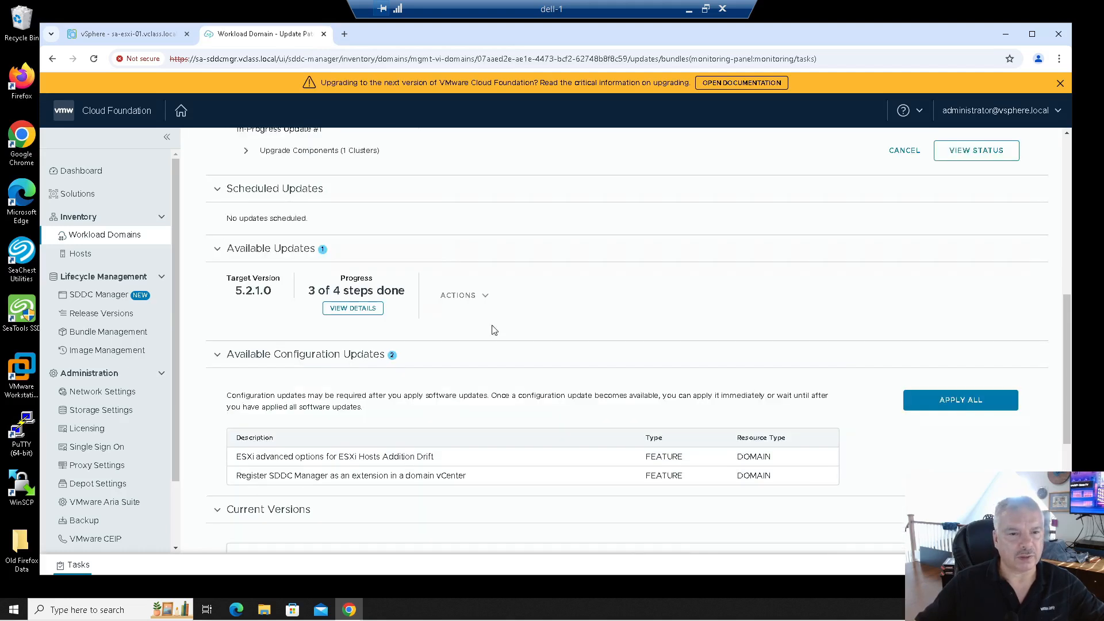
# Check which upgrade sequence step is now running, then close the overview.
pyautogui.click(352, 308)
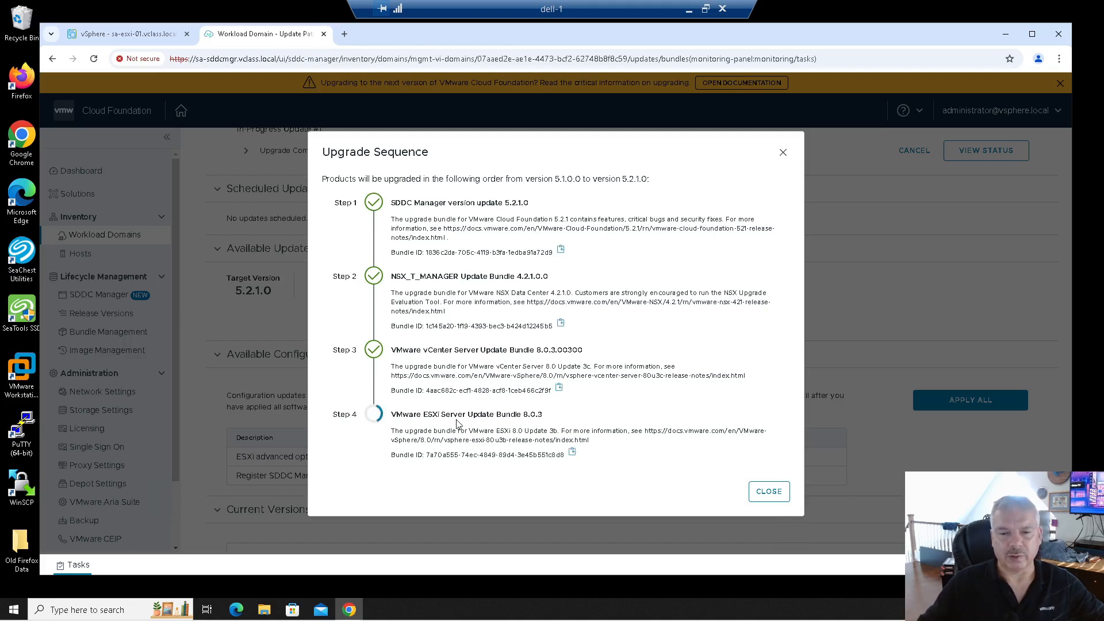
pyautogui.click(773, 493)
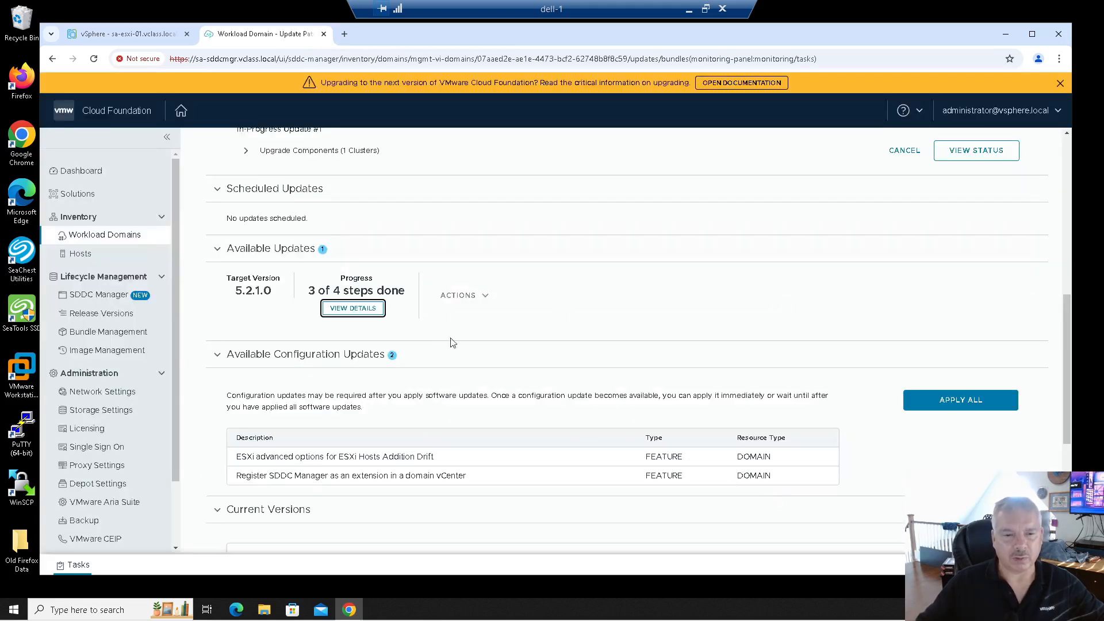
pyautogui.scroll(-4, 490, 383)
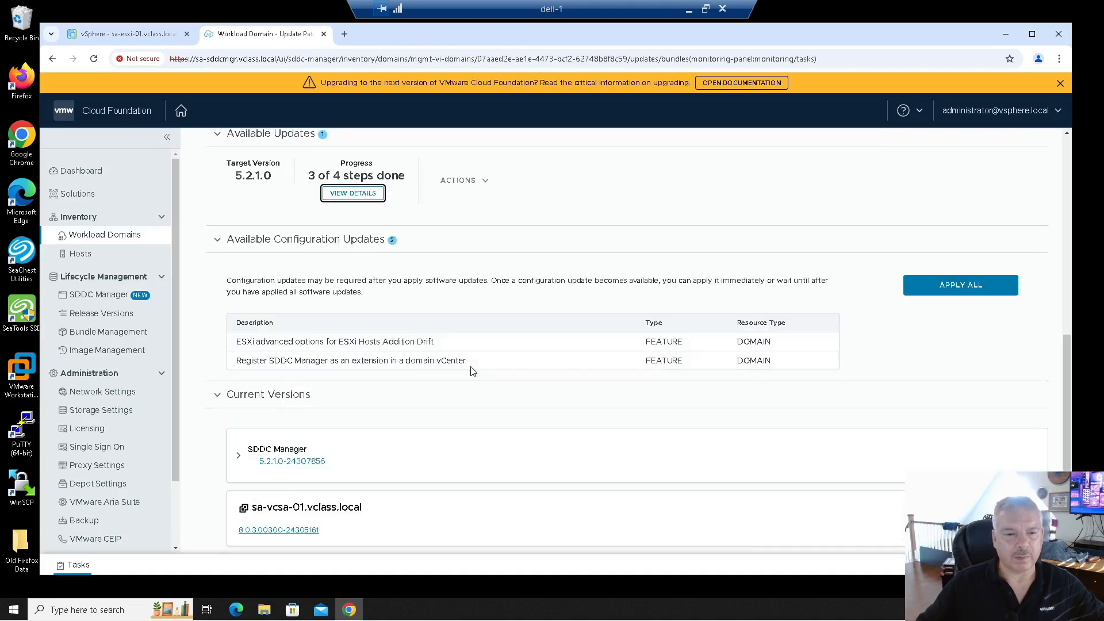
pyautogui.scroll(6, 472, 370)
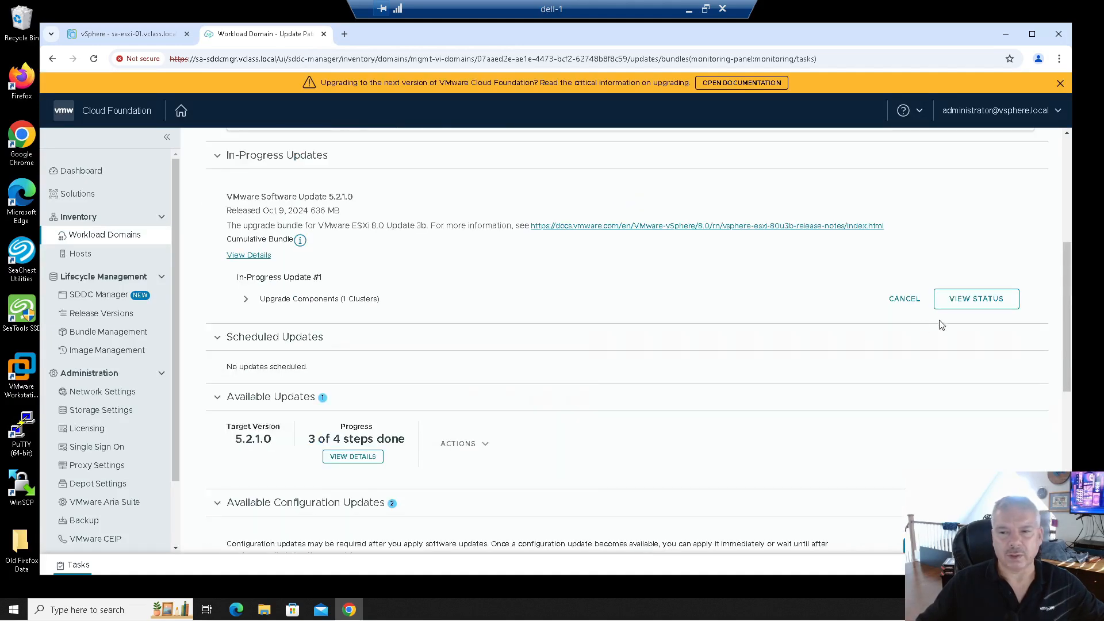
# Show per-host status with sa-esxi-04 upgrading to 8.0.3-24280767, cross-checking vSphere Recent Tasks.
pyautogui.click(975, 299)
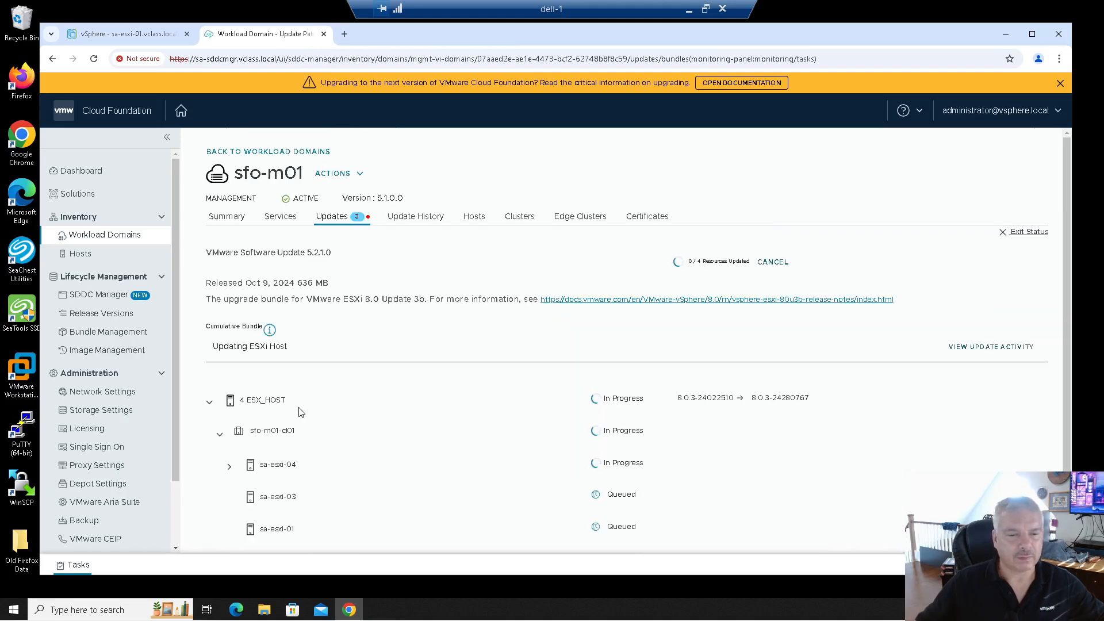
pyautogui.scroll(-1, 345, 409)
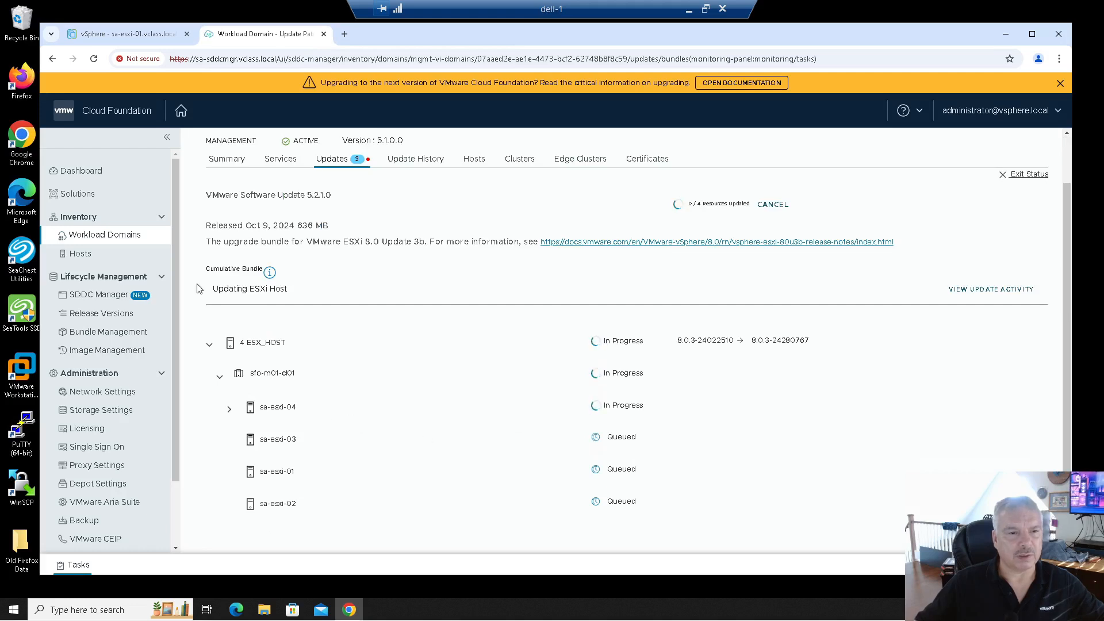
pyautogui.click(157, 32)
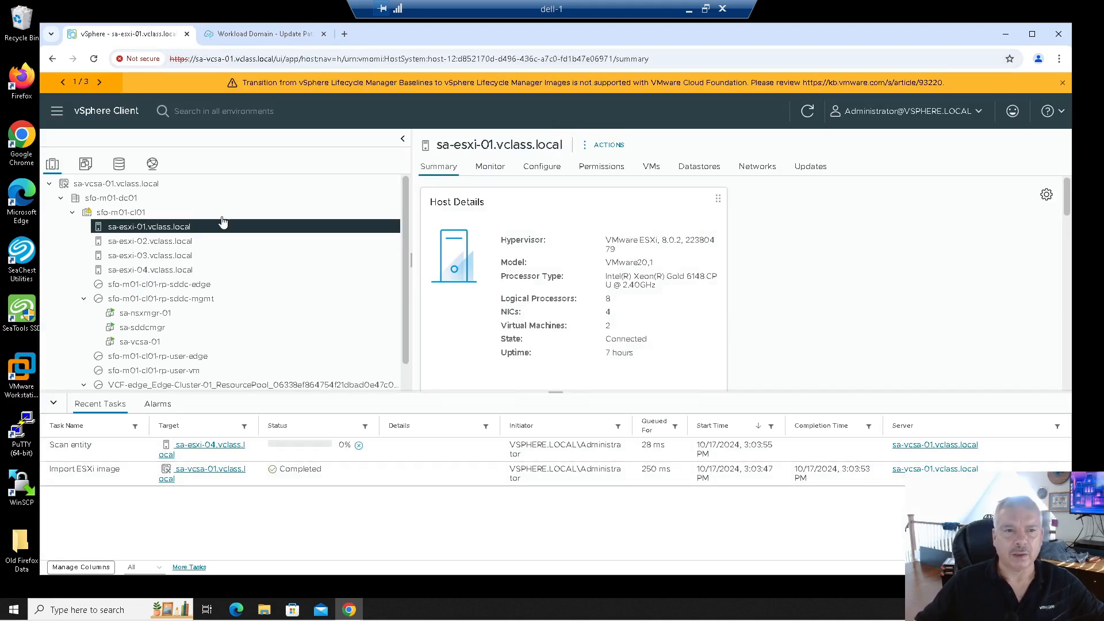
pyautogui.click(257, 34)
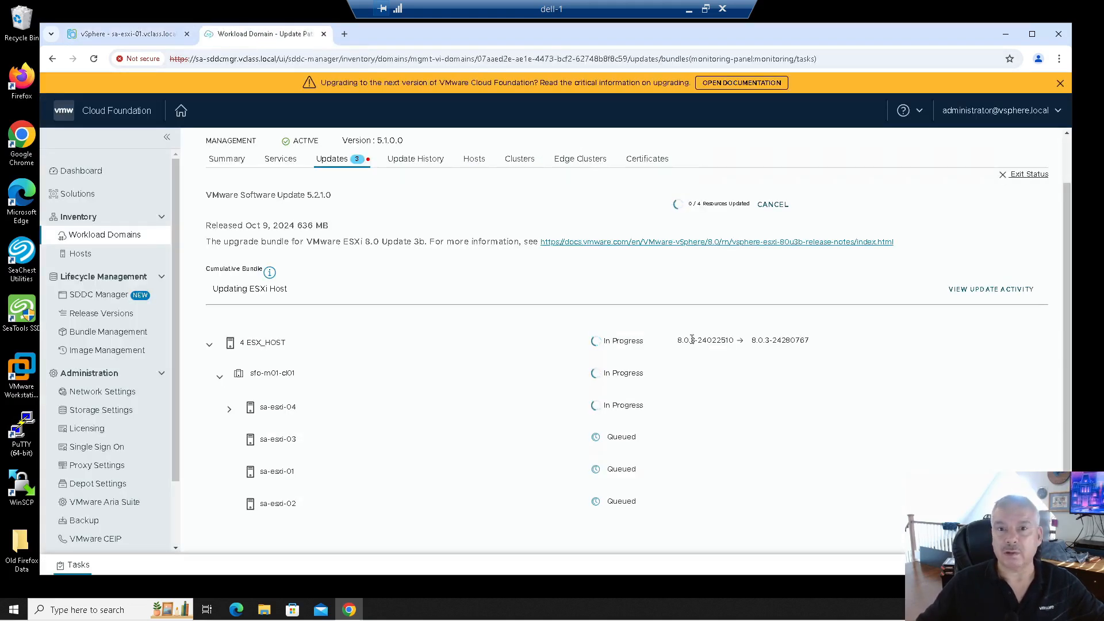